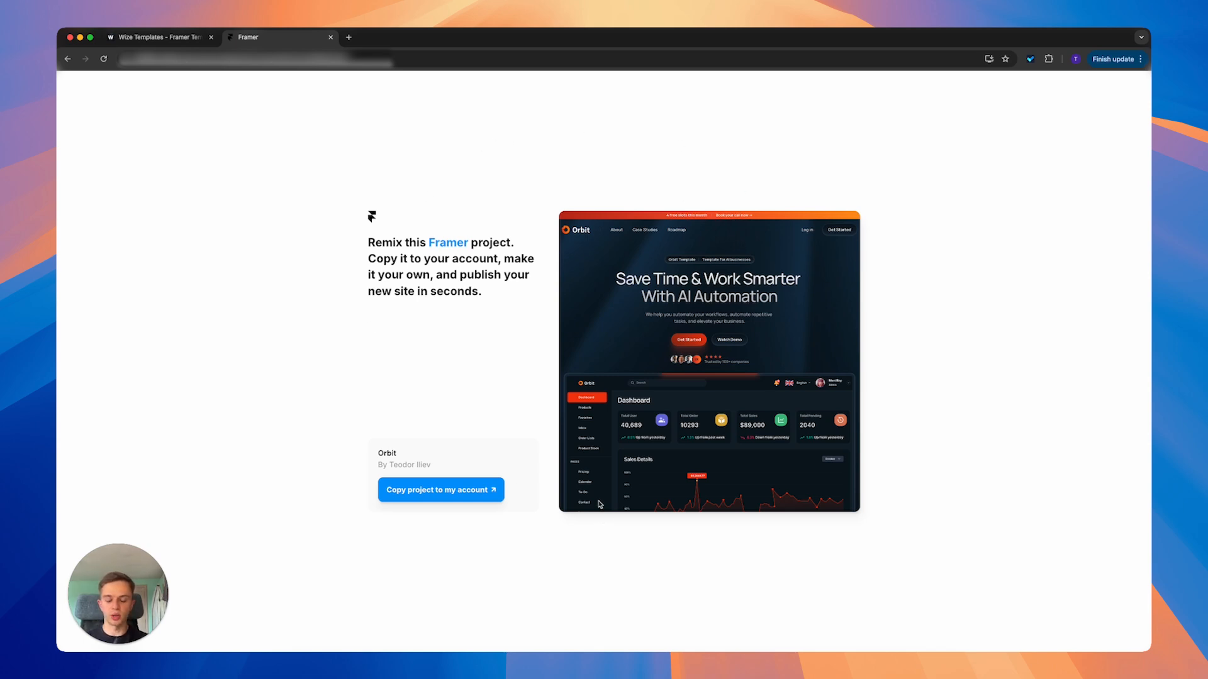
- Copy the Orbit template project to the account, placing it in the Wize / All workspace
{"action": "left_click", "coordinate": [434, 493]}
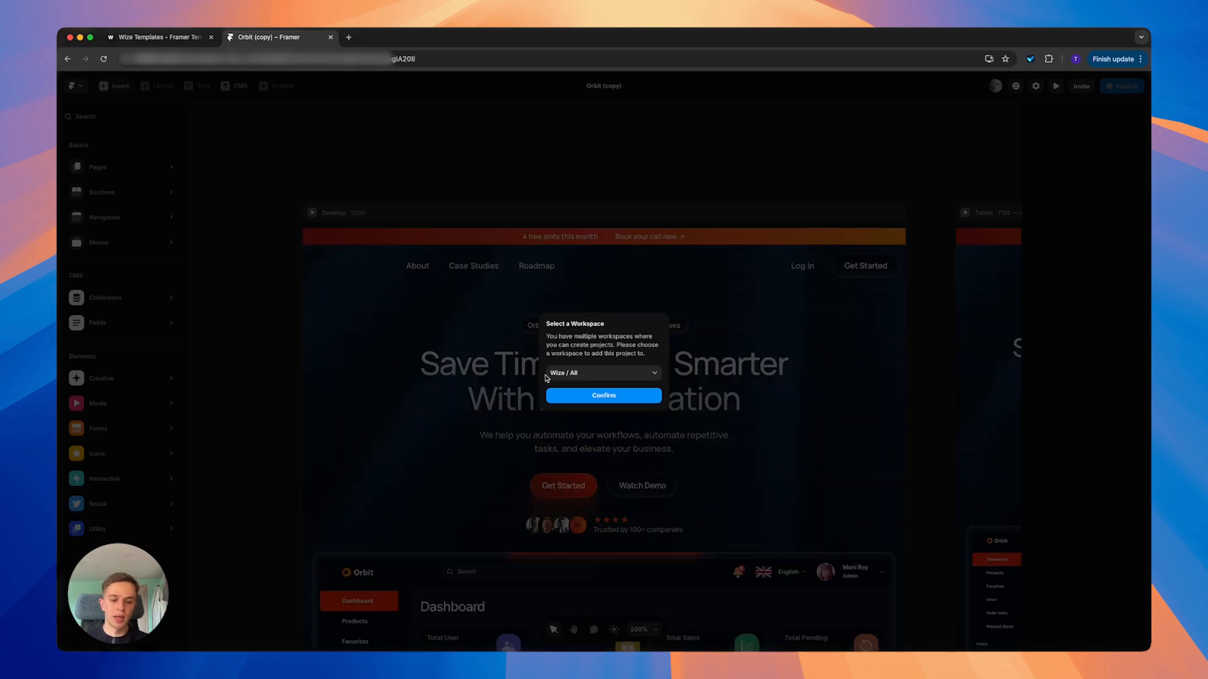
{"action": "left_click", "coordinate": [579, 398]}
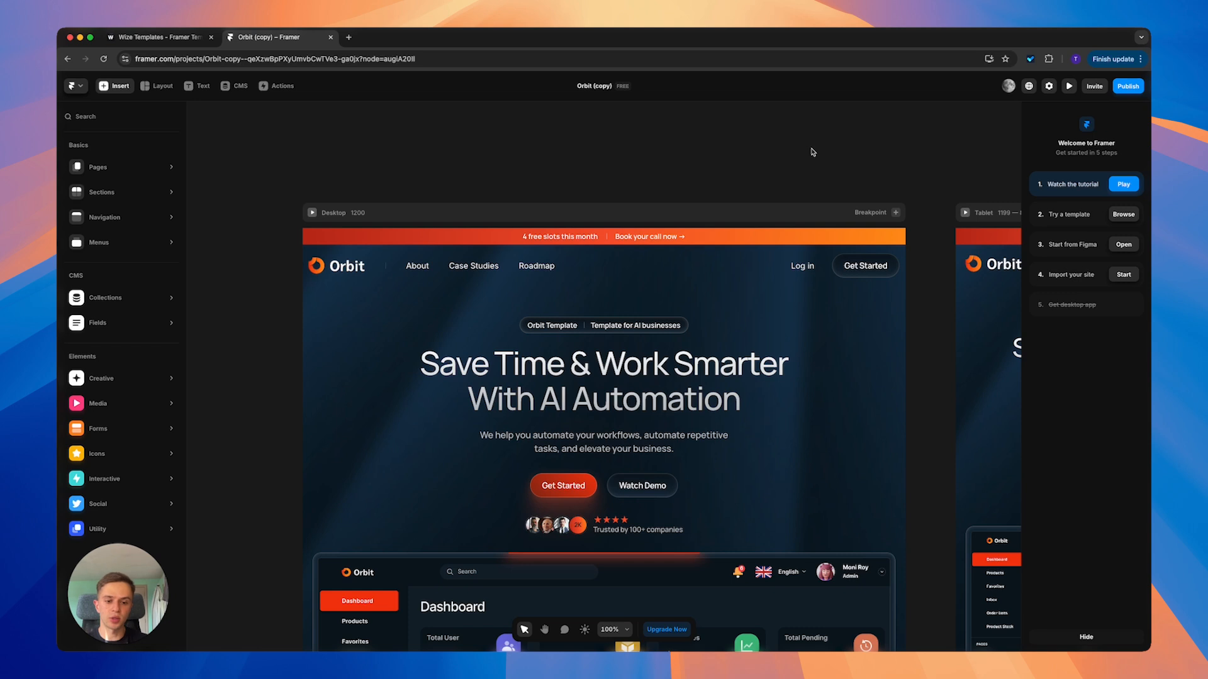
{"action": "left_click", "coordinate": [811, 151]}
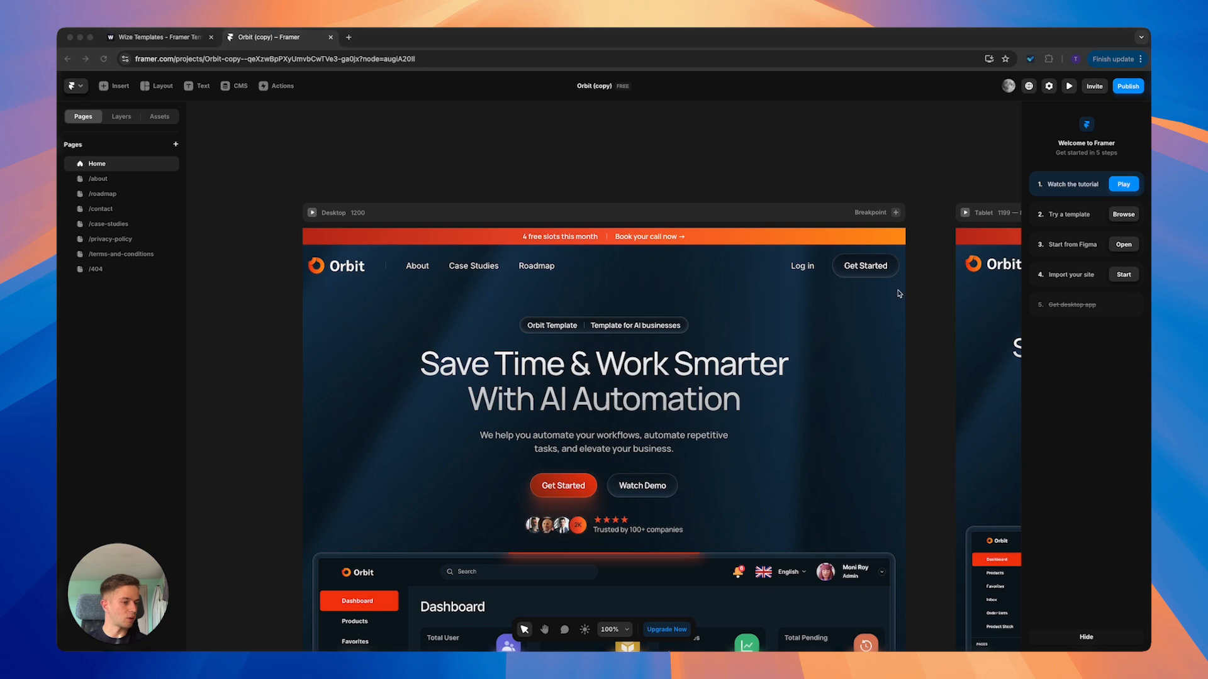
{"action": "left_click", "coordinate": [534, 159]}
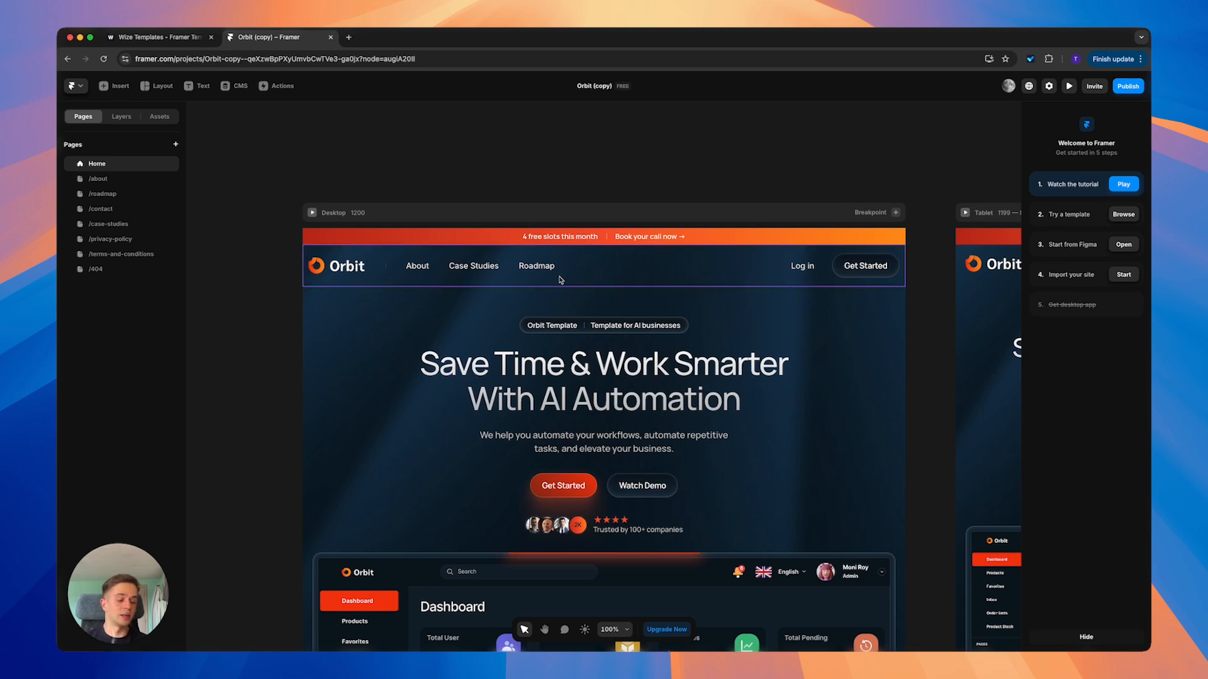
- Open the Navigation component at the head of the Home page for editing
{"action": "left_click", "coordinate": [370, 269]}
{"action": "double_click", "coordinate": [370, 267]}
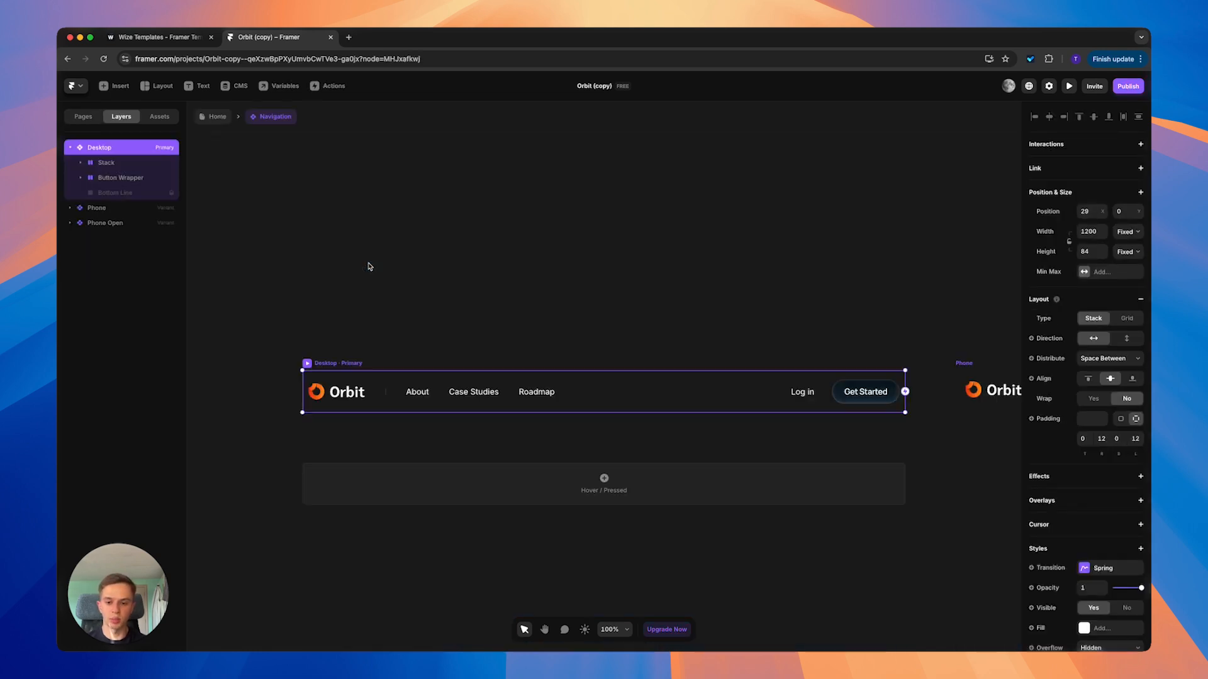
{"action": "left_click", "coordinate": [552, 281]}
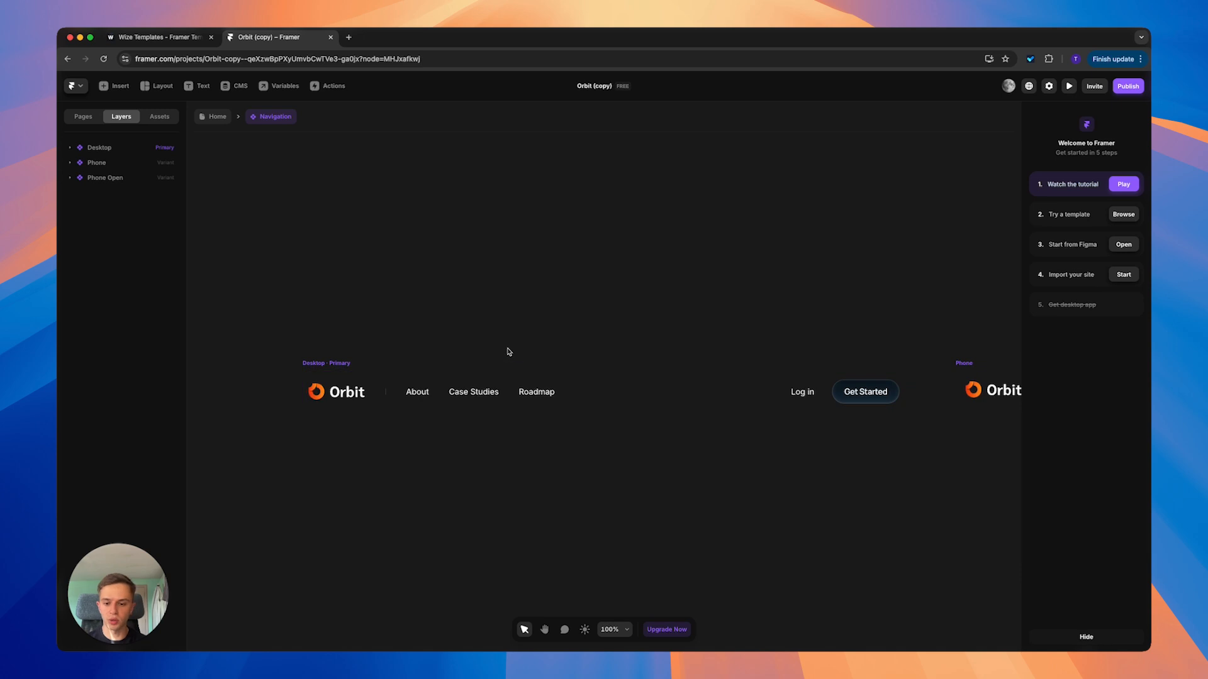
- Replace the Orbit logo image in the Desktop navigation variant with Equinox Logo.svg
{"action": "double_click", "coordinate": [350, 394]}
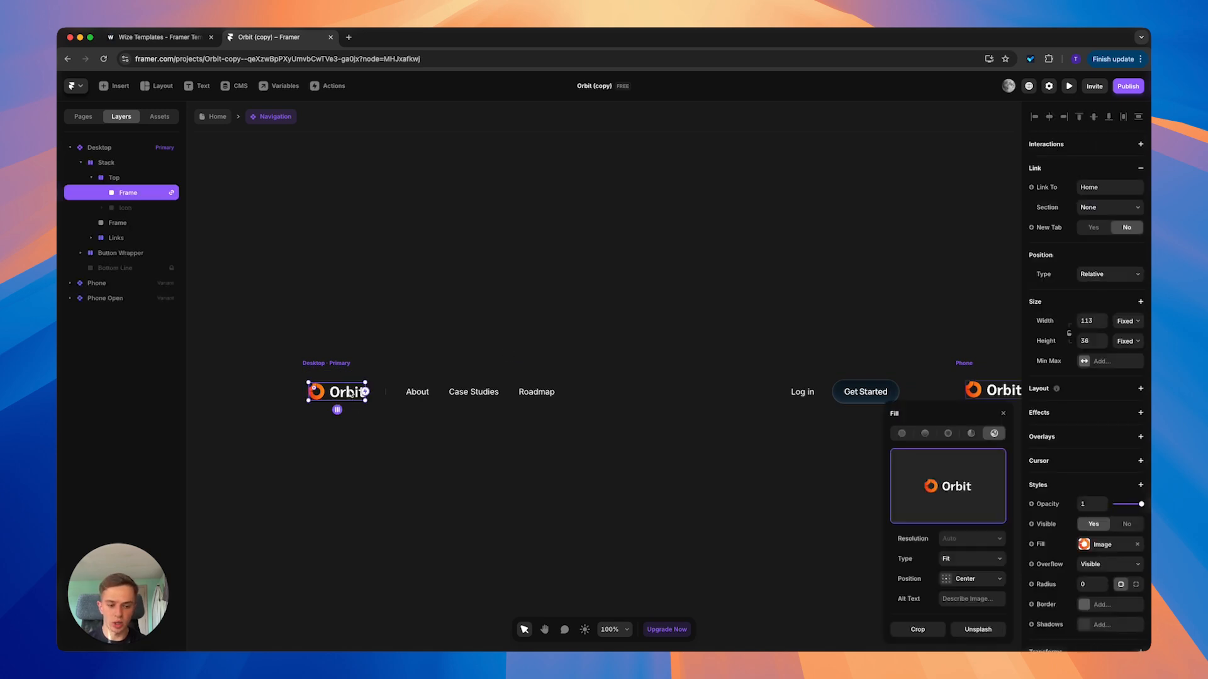
{"action": "left_click", "coordinate": [398, 281]}
{"action": "double_click", "coordinate": [352, 399]}
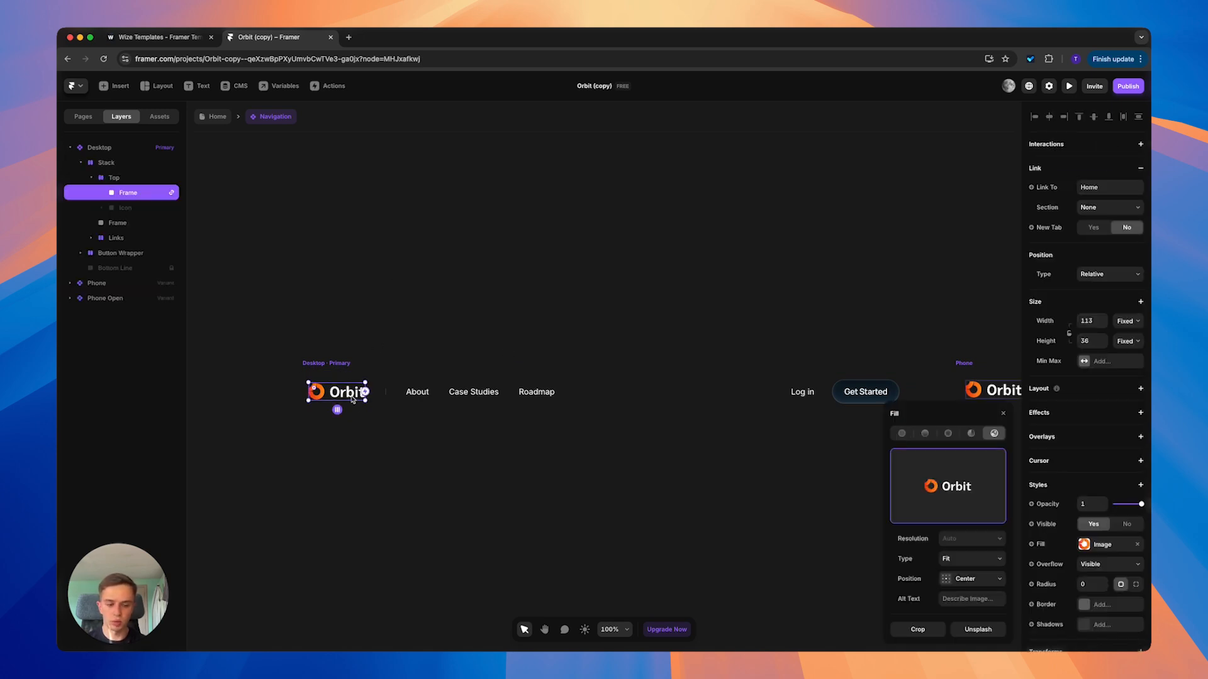
{"action": "mouse_move", "coordinate": [961, 498]}
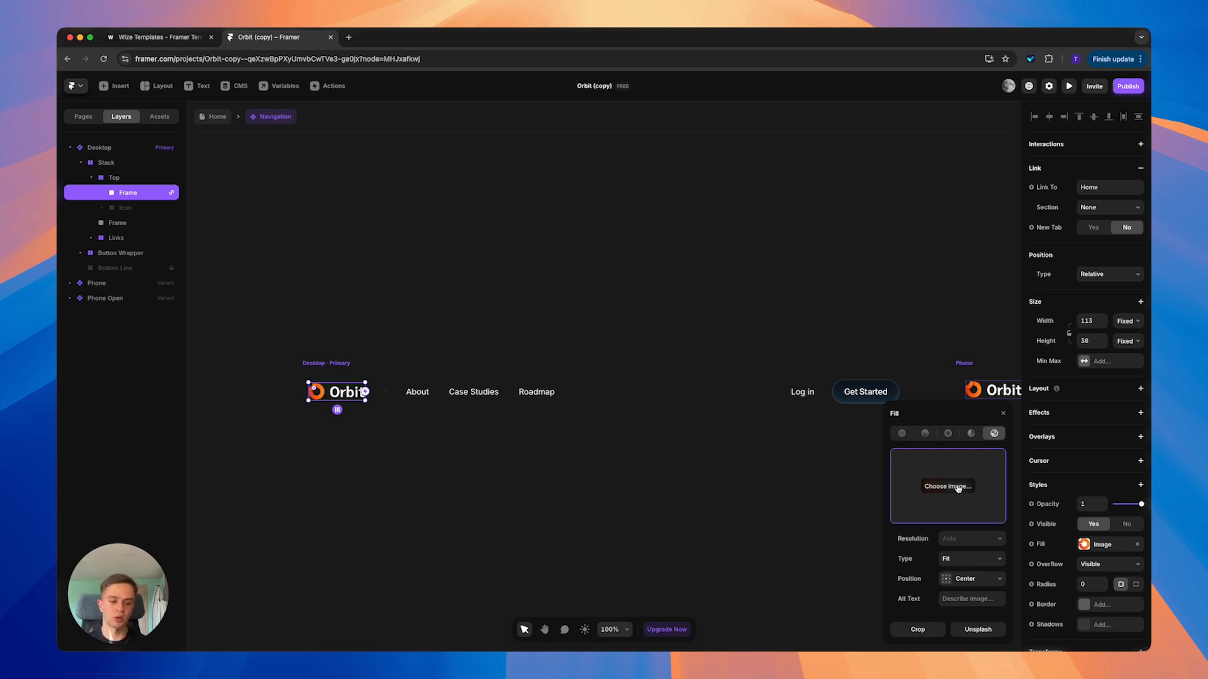
{"action": "left_click", "coordinate": [958, 488]}
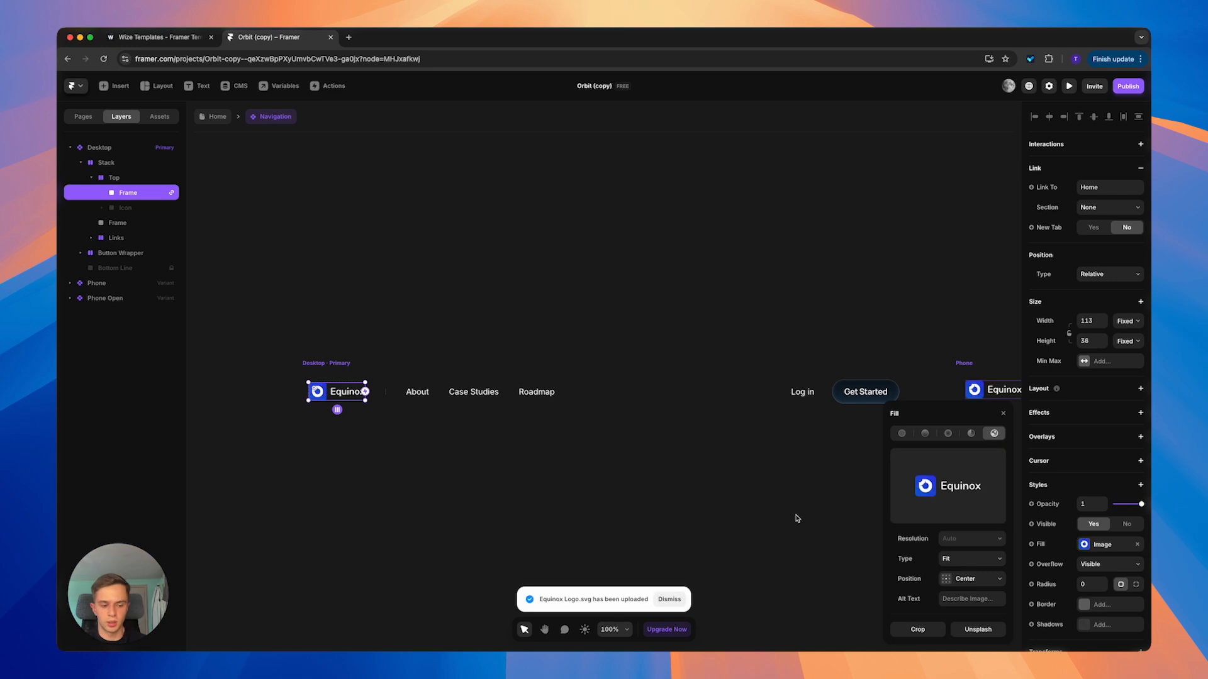
{"action": "left_click", "coordinate": [537, 267]}
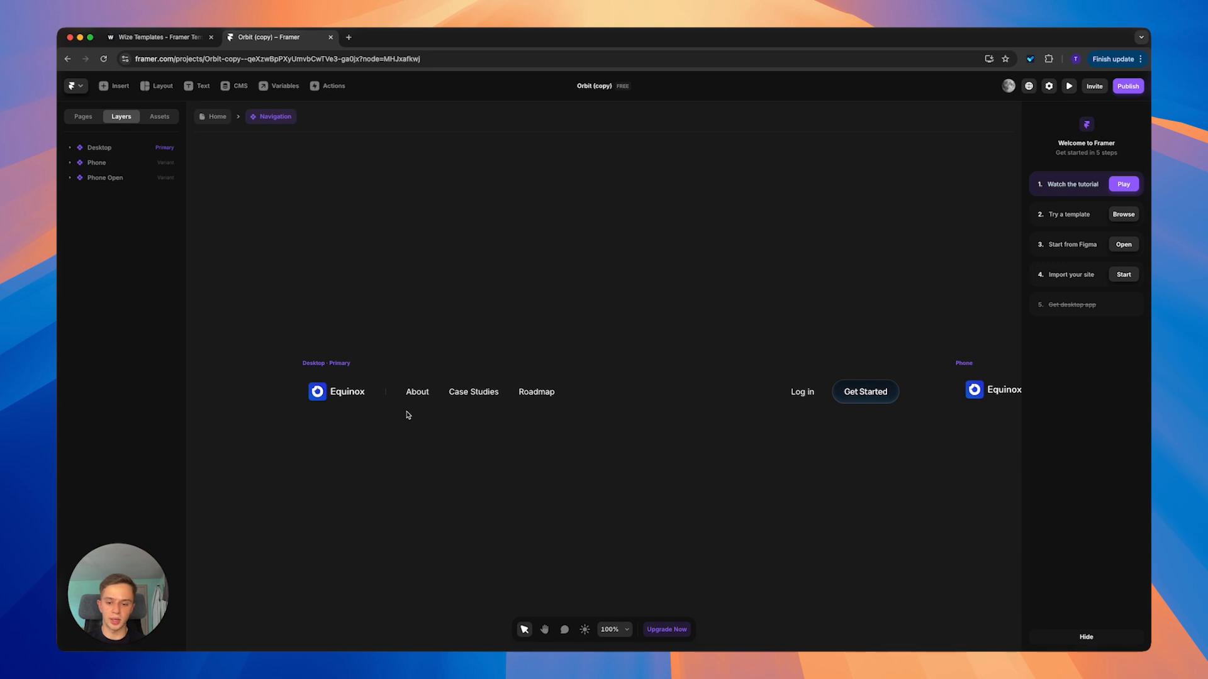
- Enlarge the Equinox logo frame in the Desktop variant to about 131 by 42
{"action": "left_click", "coordinate": [330, 393]}
{"action": "left_click", "coordinate": [385, 313]}
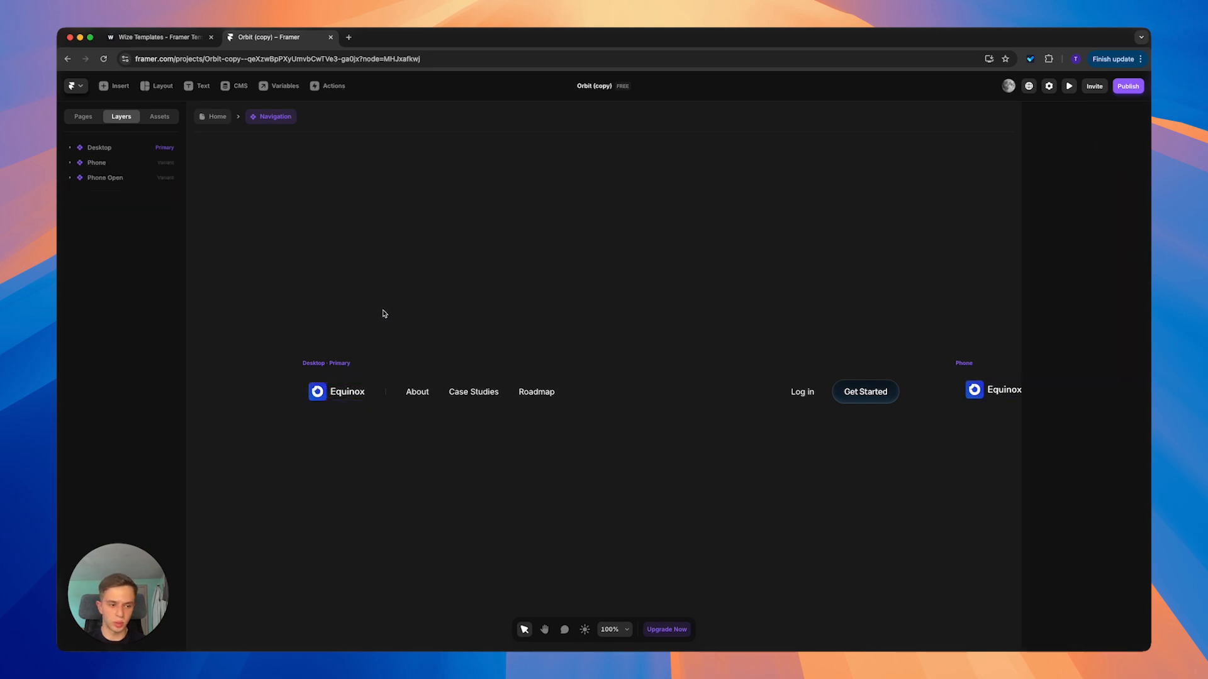
{"action": "left_click", "coordinate": [330, 393]}
{"action": "scroll", "coordinate": [327, 394], "scroll_direction": "up", "scroll_amount": 3}
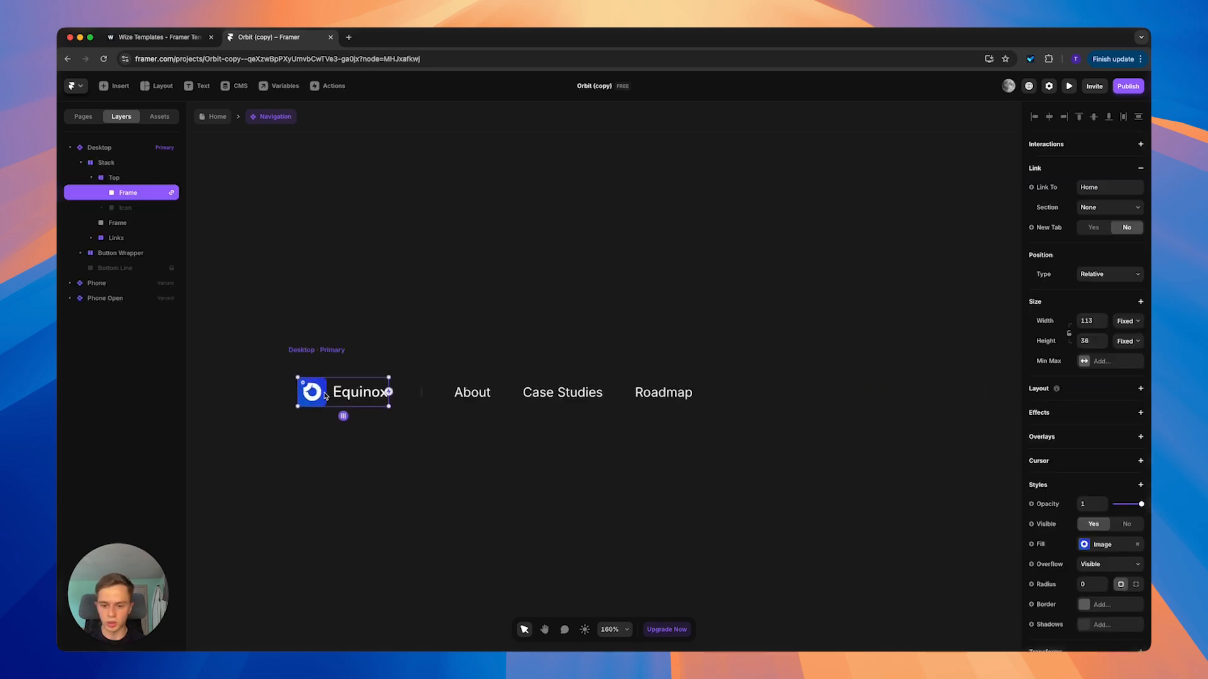
{"action": "scroll", "coordinate": [325, 395], "scroll_direction": "up", "scroll_amount": 2}
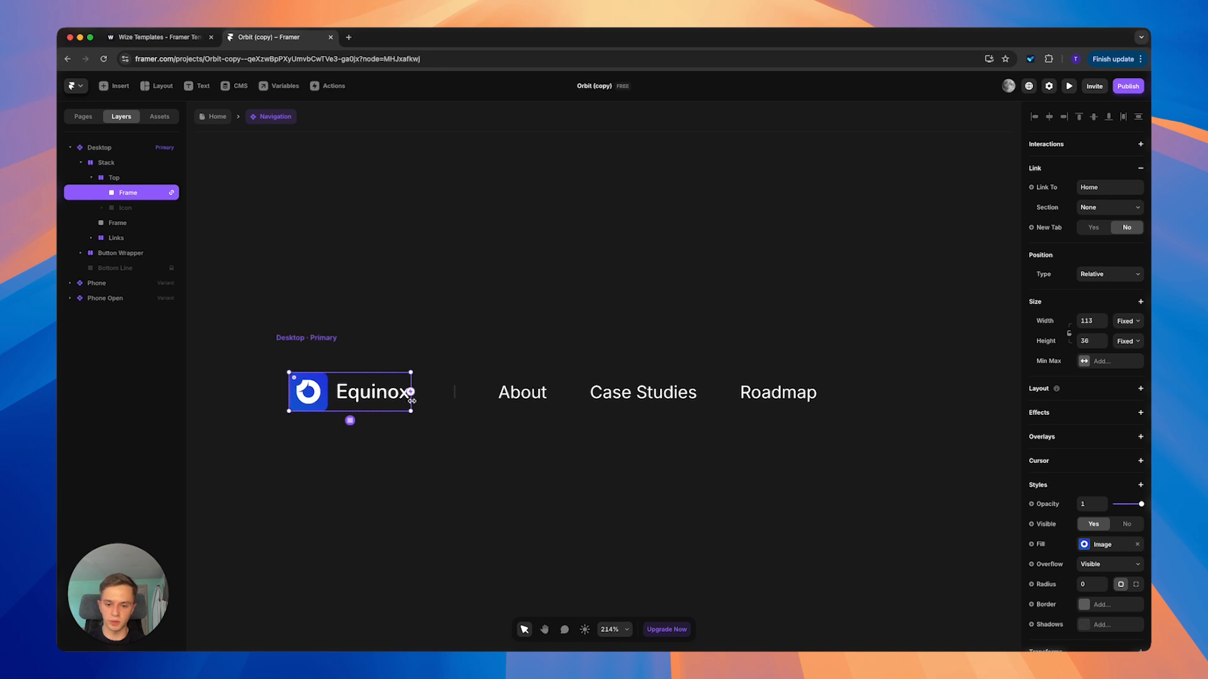
{"action": "left_click_drag", "start_coordinate": [411, 400], "coordinate": [431, 402]}
{"action": "scroll", "coordinate": [338, 347], "scroll_direction": "up", "scroll_amount": 3}
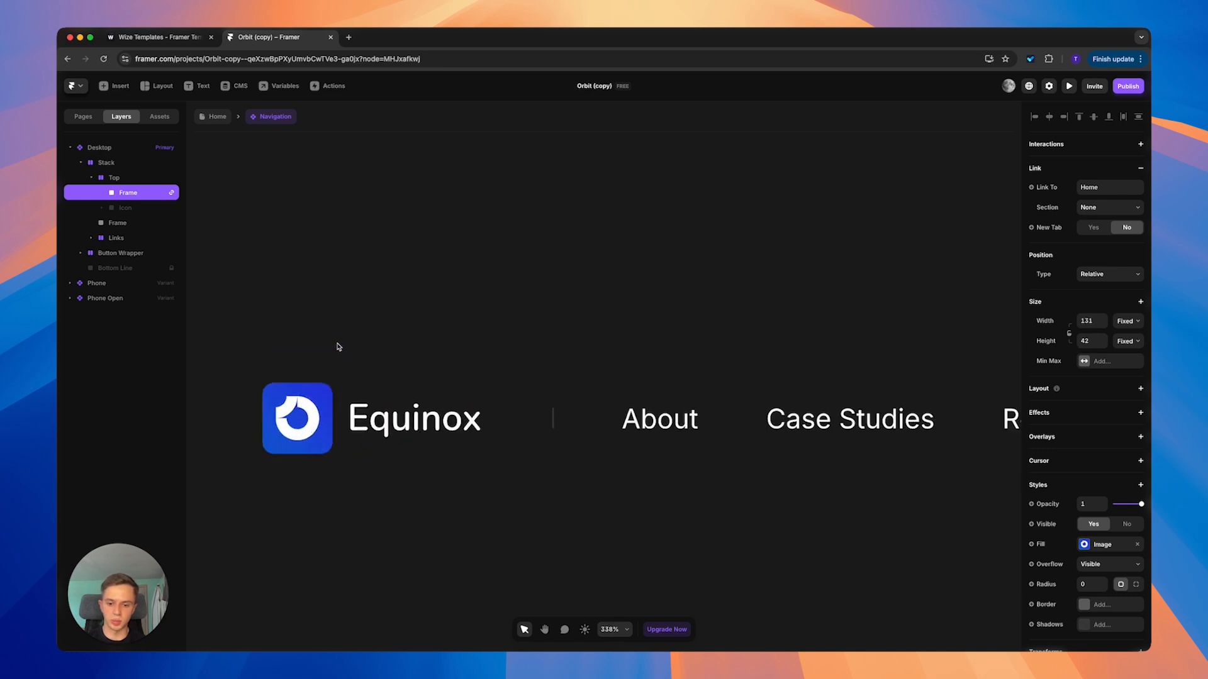
{"action": "scroll", "coordinate": [338, 347], "scroll_direction": "down", "scroll_amount": 8}
{"action": "left_click", "coordinate": [409, 310]}
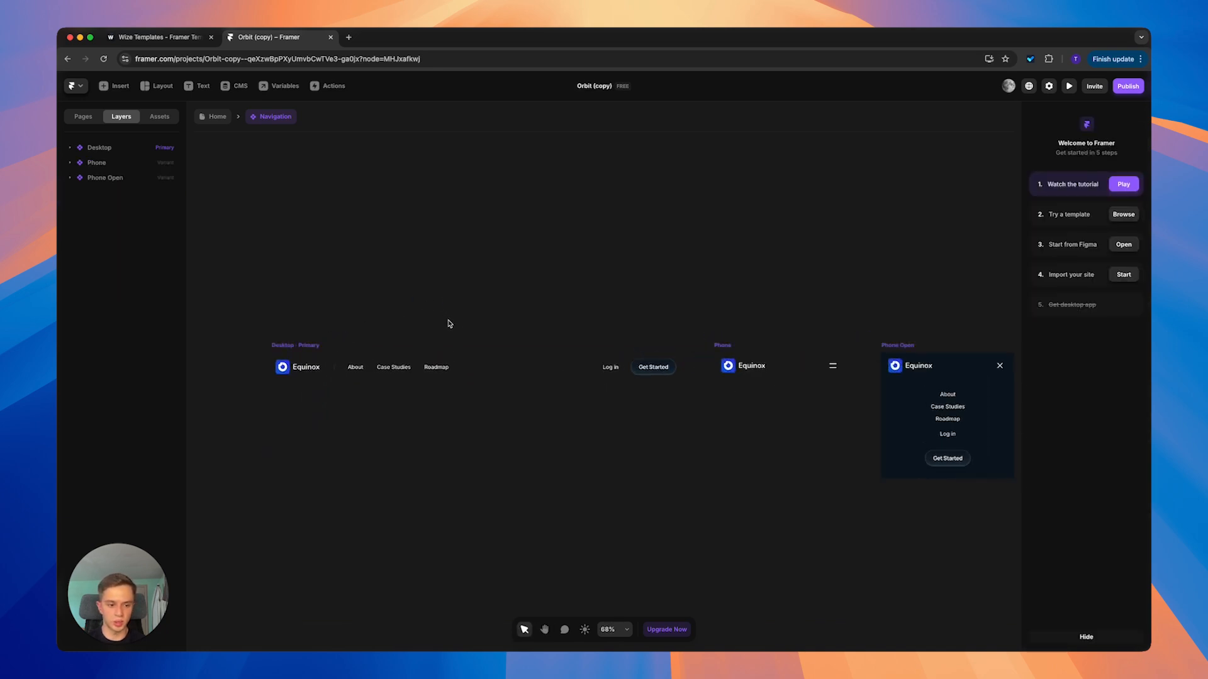
- Check the page that the About item in the Desktop navigation links to
{"action": "scroll", "coordinate": [465, 369], "scroll_direction": "up", "scroll_amount": 1}
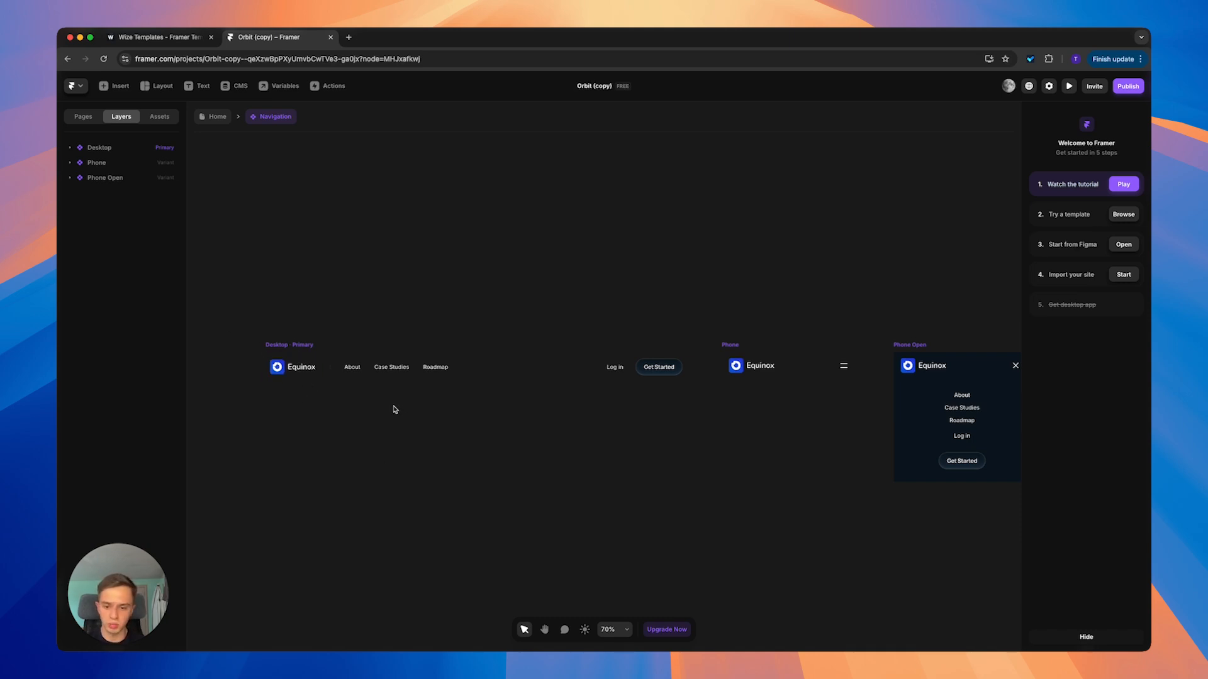
{"action": "scroll", "coordinate": [352, 367], "scroll_direction": "up", "scroll_amount": 2}
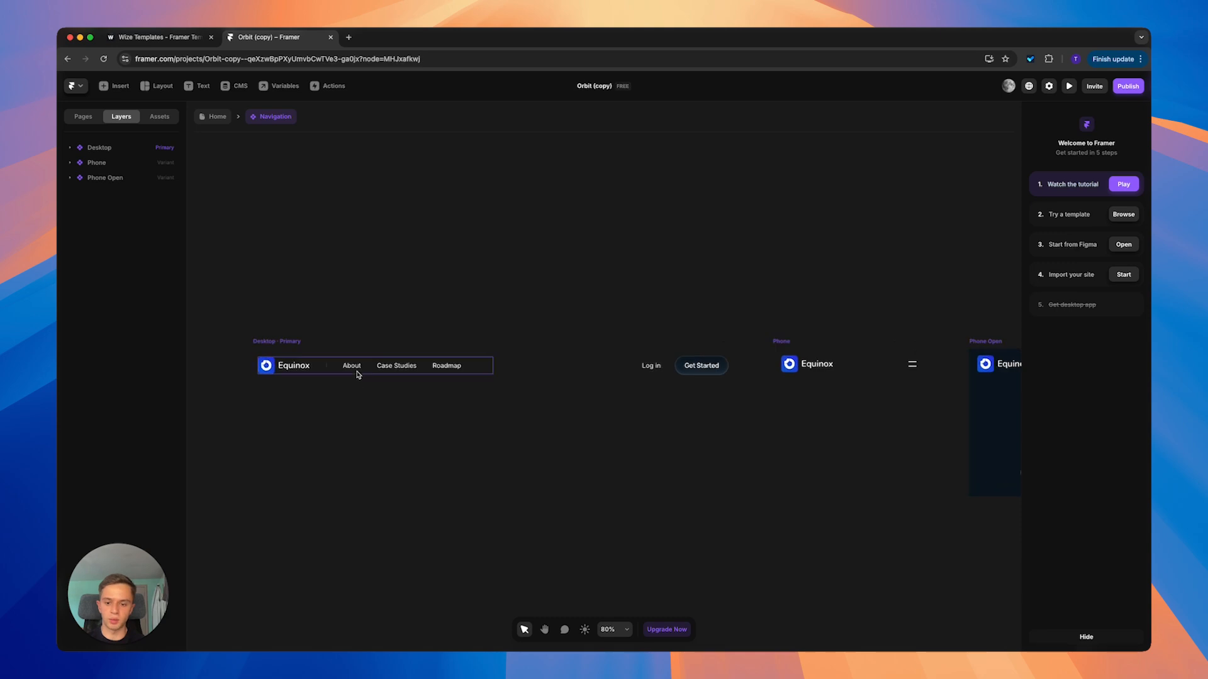
{"action": "left_click", "coordinate": [353, 366]}
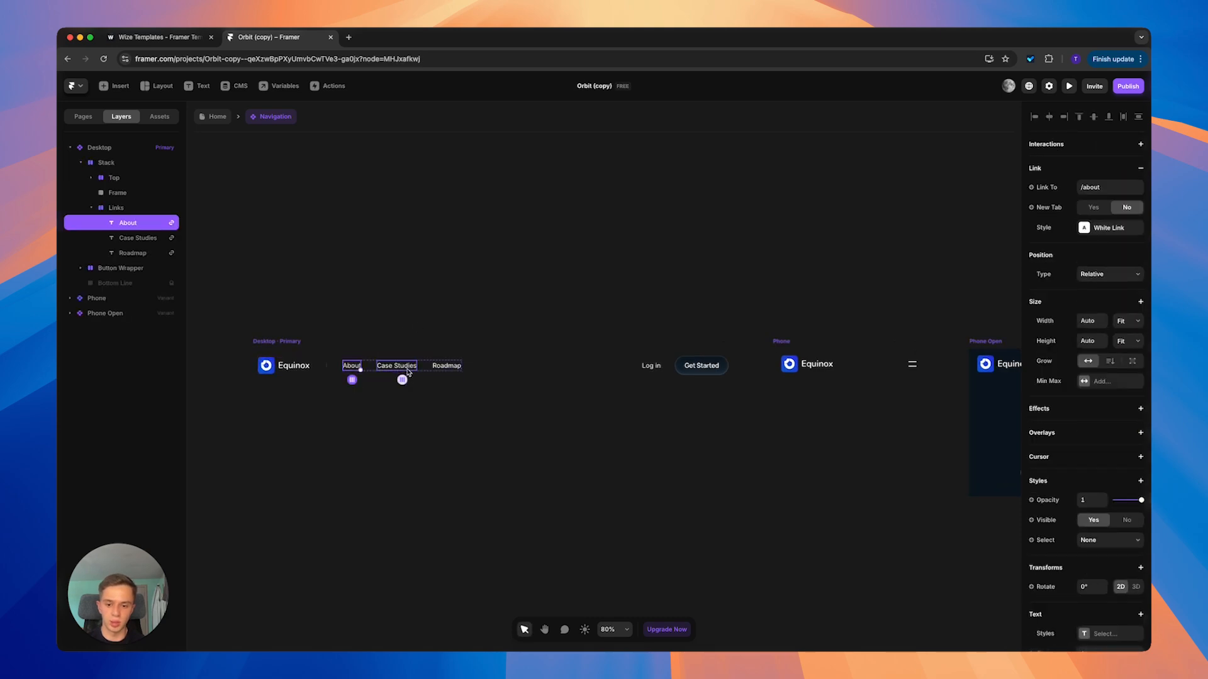
{"action": "left_click", "coordinate": [1117, 188]}
{"action": "left_click", "coordinate": [432, 384]}
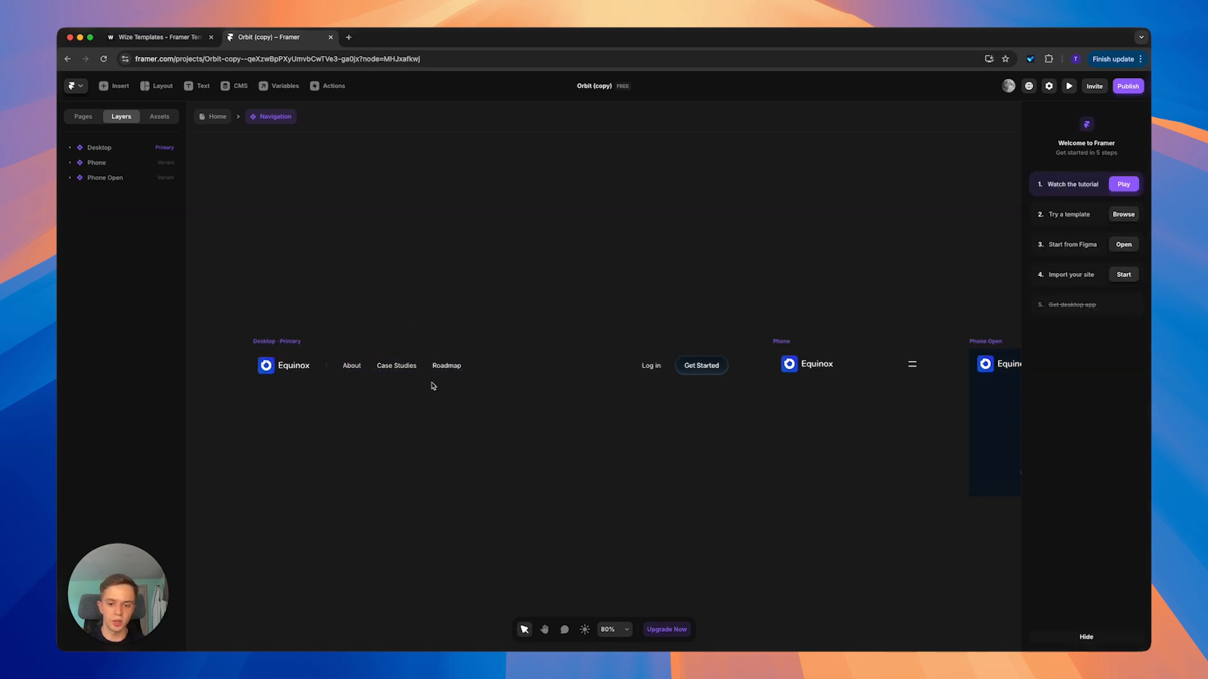
- Try duplicating the Roadmap link in the Desktop navigation, undo the copies, and check the original's link target
{"action": "left_click", "coordinate": [448, 366]}
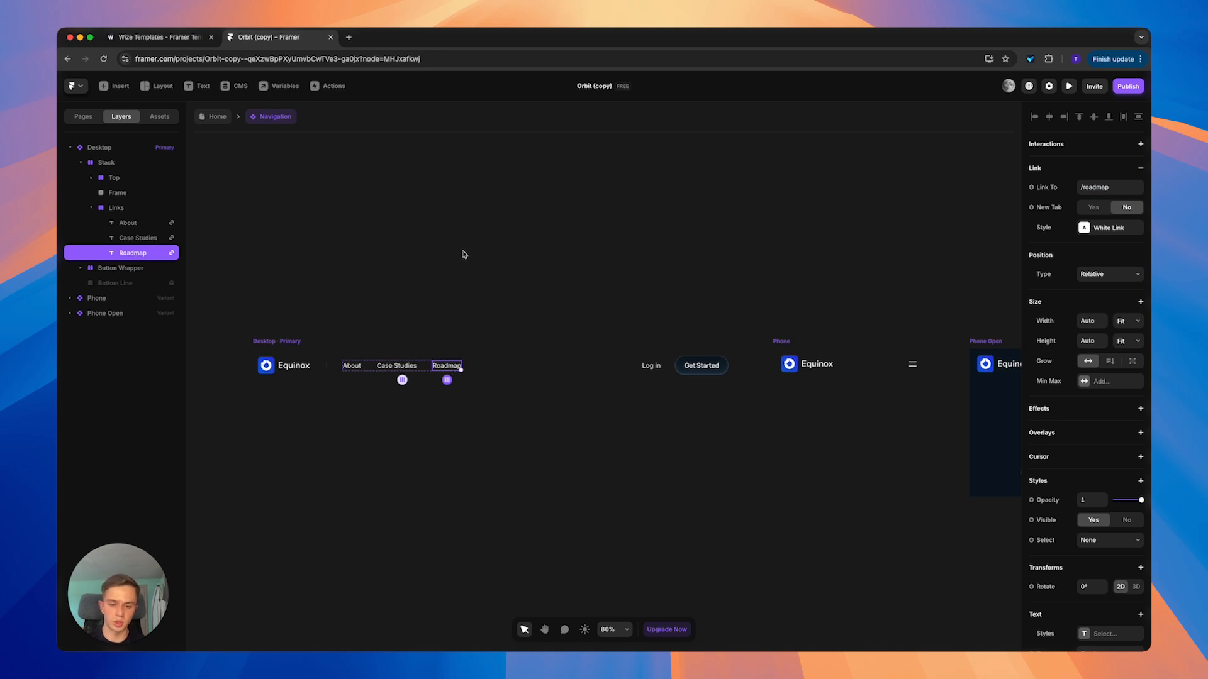
{"action": "key", "text": "super+d"}
{"action": "key", "text": "super+d"}
{"action": "key", "text": "super+d"}
{"action": "key", "text": "super+z"}
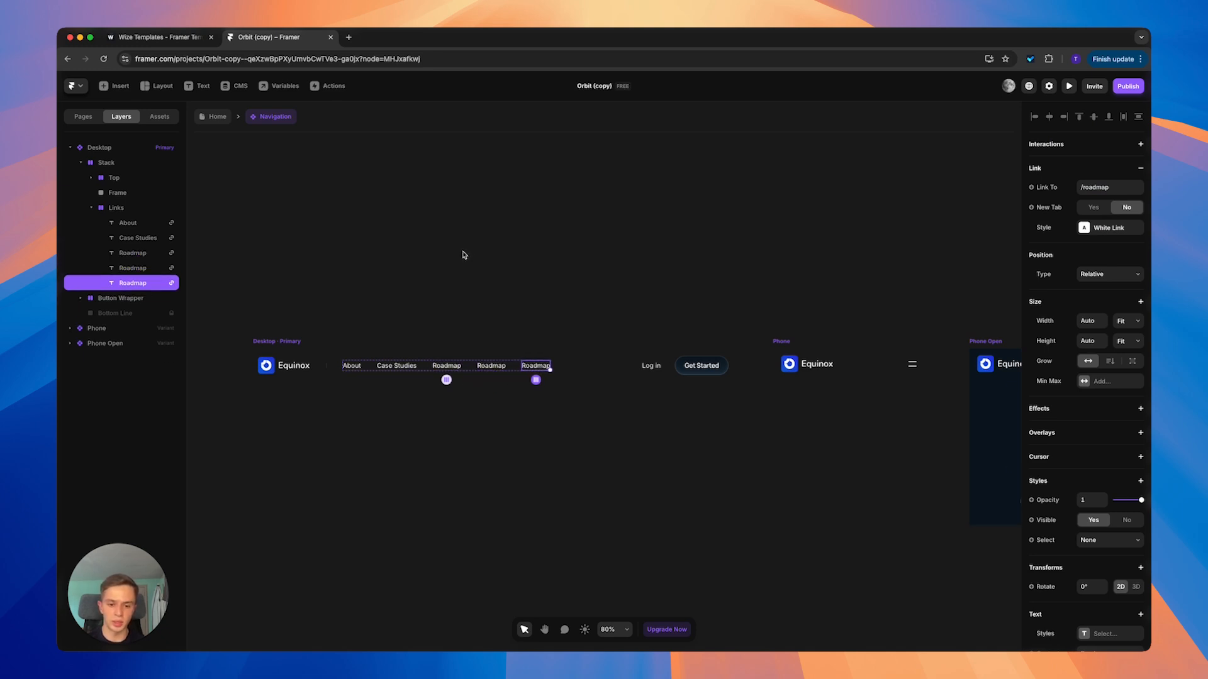
{"action": "key", "text": "super+z"}
{"action": "key", "text": "super+z"}
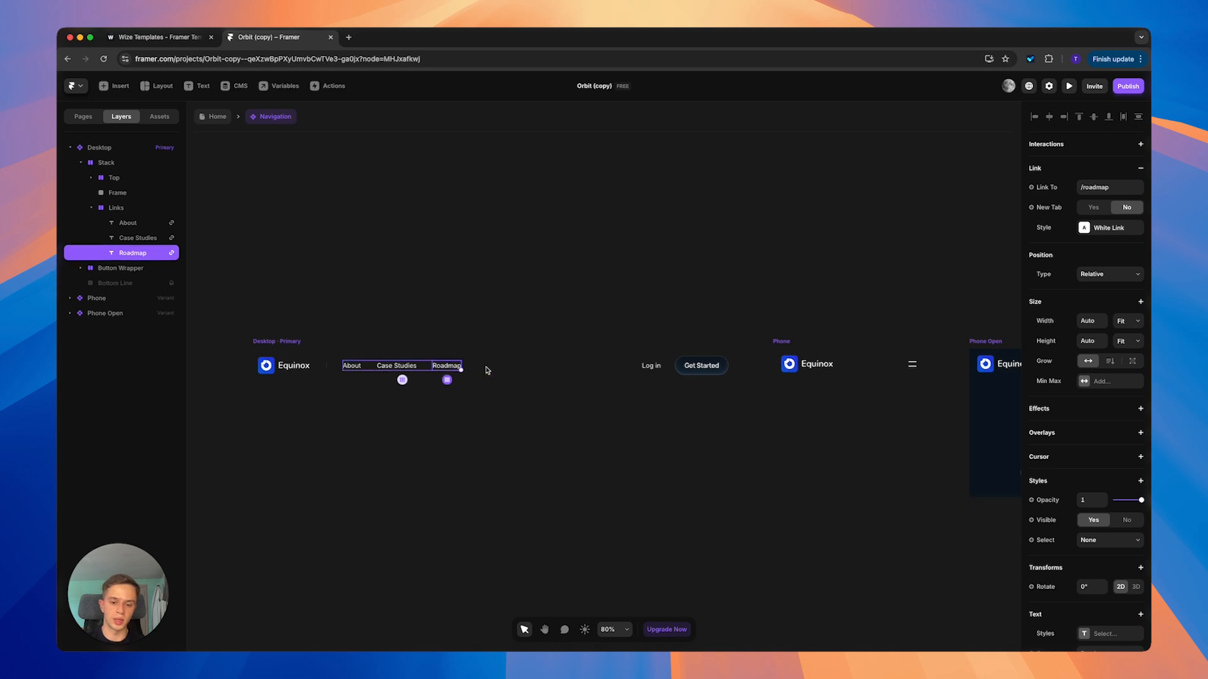
{"action": "left_click", "coordinate": [1094, 187]}
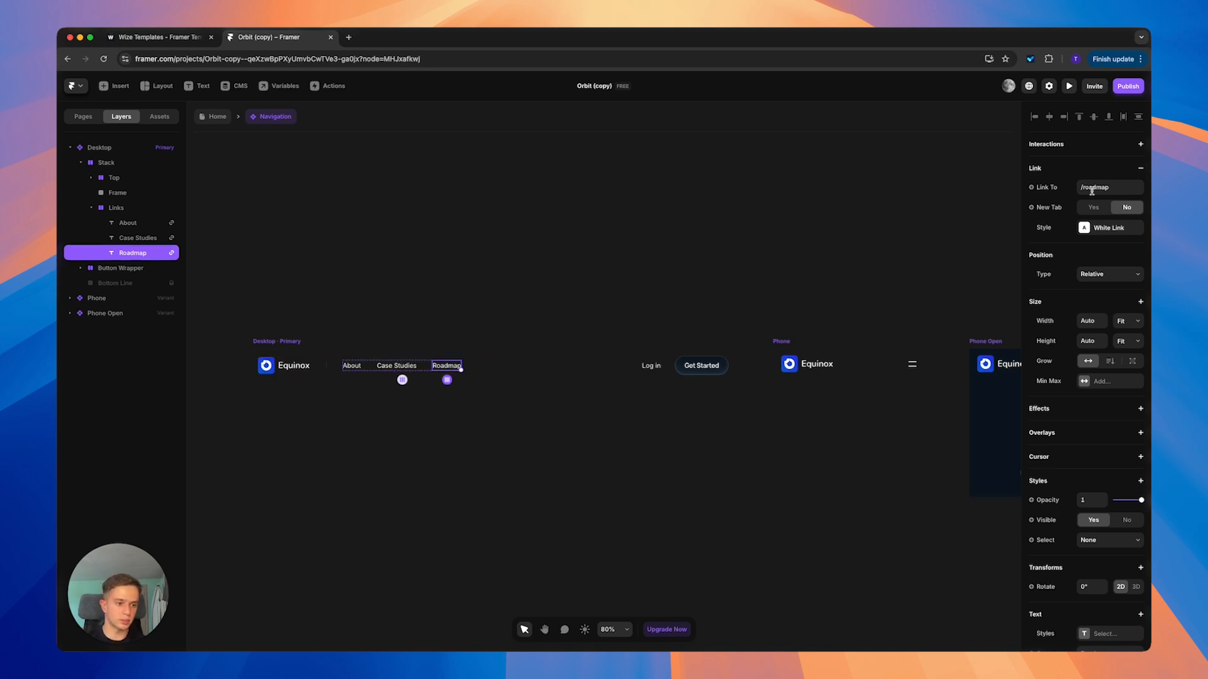
{"action": "left_click", "coordinate": [919, 330]}
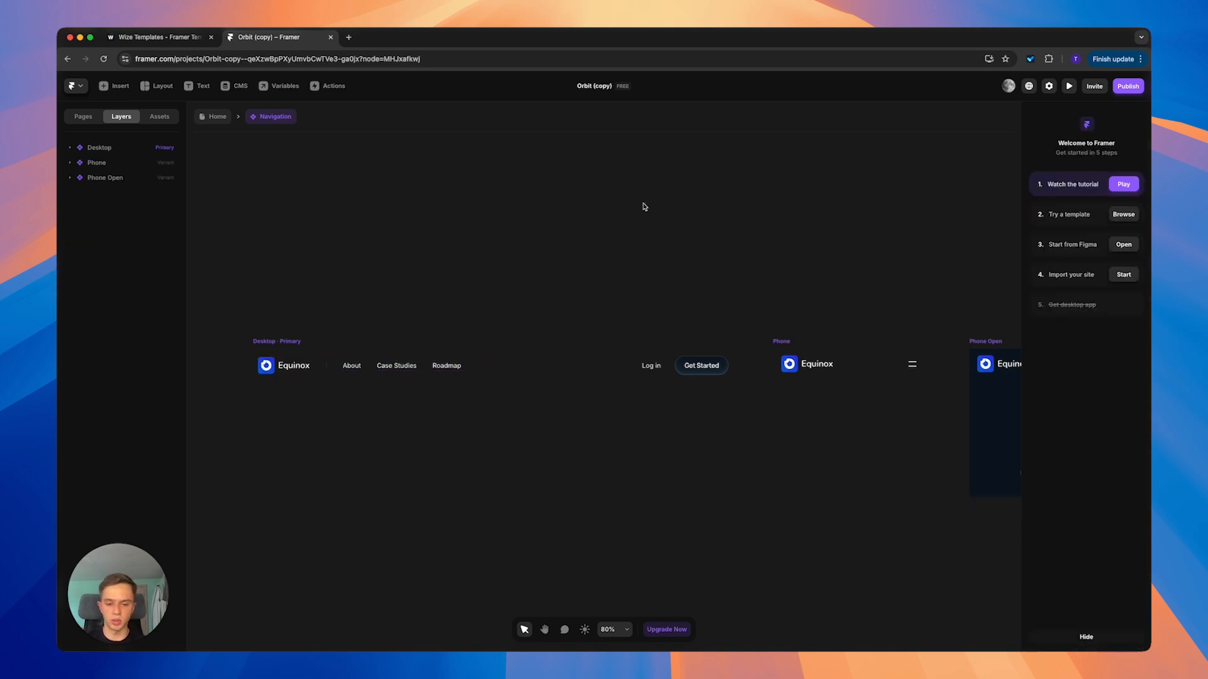
- Hide the Log in link in the Desktop navigation by setting its visibility to No
{"action": "left_click", "coordinate": [651, 367]}
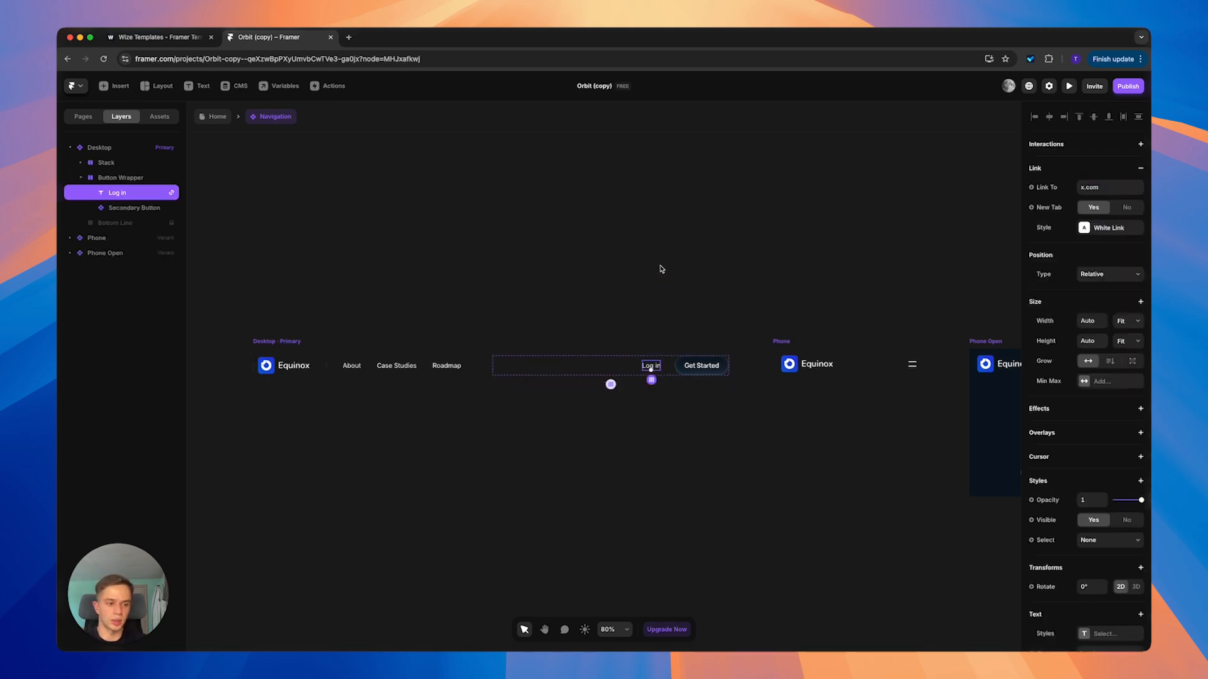
{"action": "left_click", "coordinate": [666, 302]}
{"action": "double_click", "coordinate": [654, 367]}
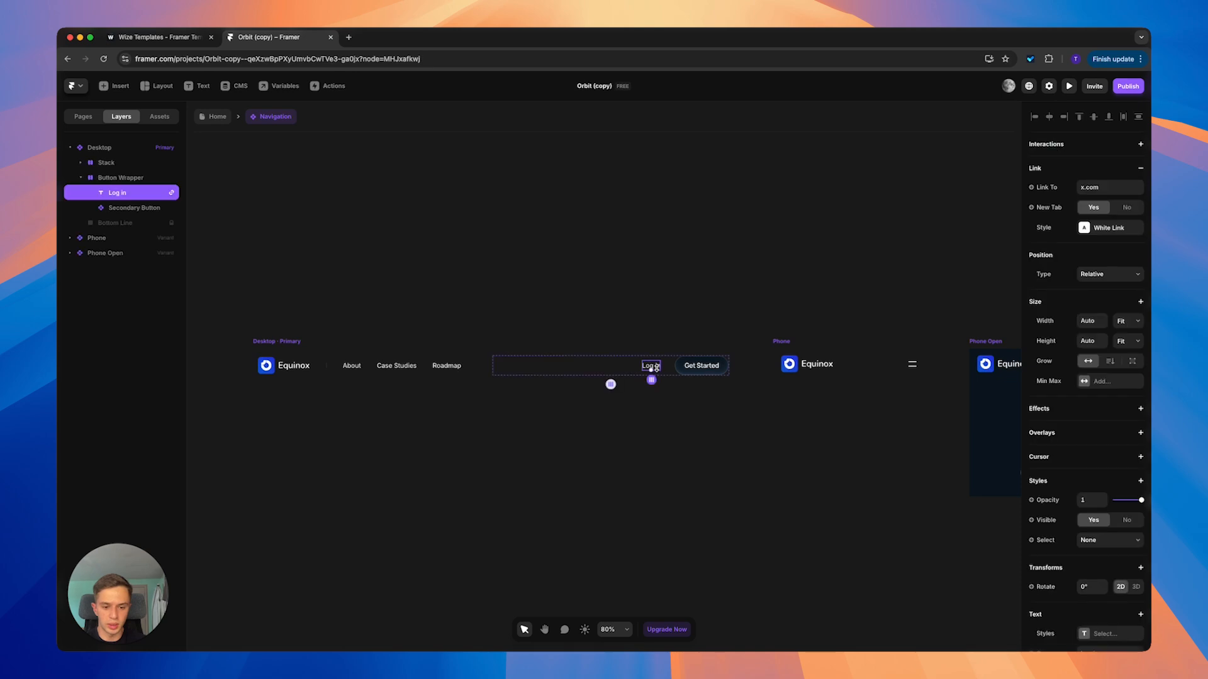
{"action": "left_click", "coordinate": [1127, 519]}
{"action": "left_click", "coordinate": [719, 437]}
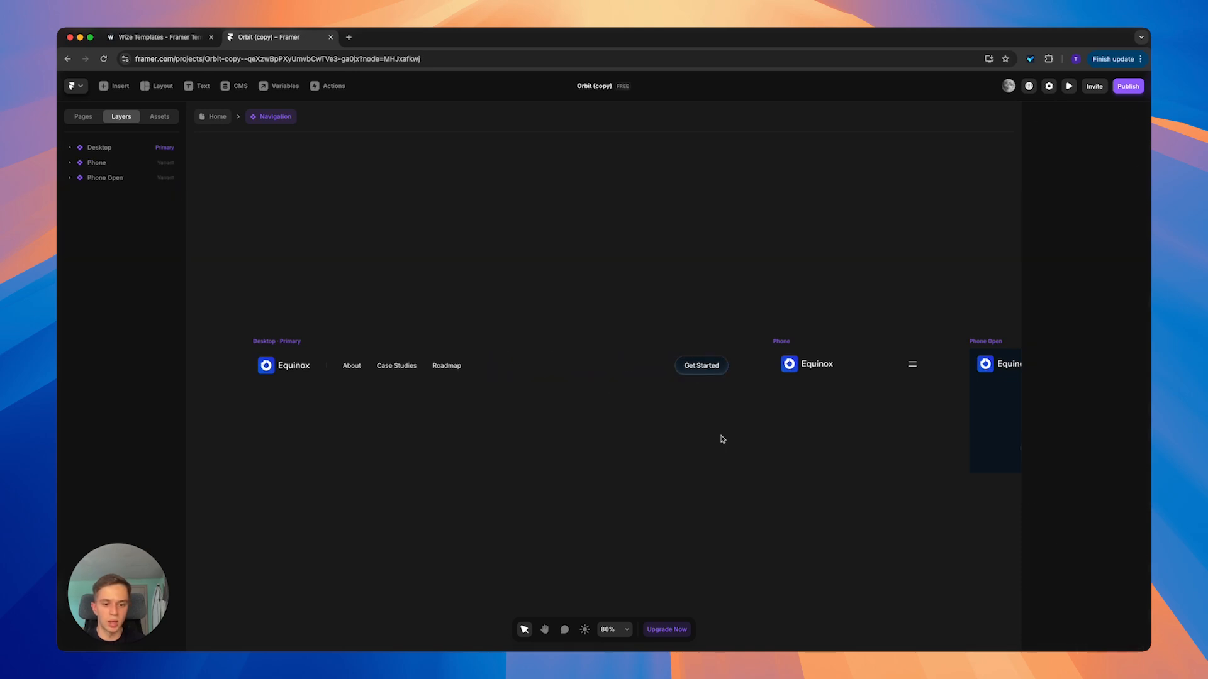
- Inspect the Get Started button's title and link settings, and examine the Phone and Phone Open navigation variants
{"action": "left_click", "coordinate": [700, 365]}
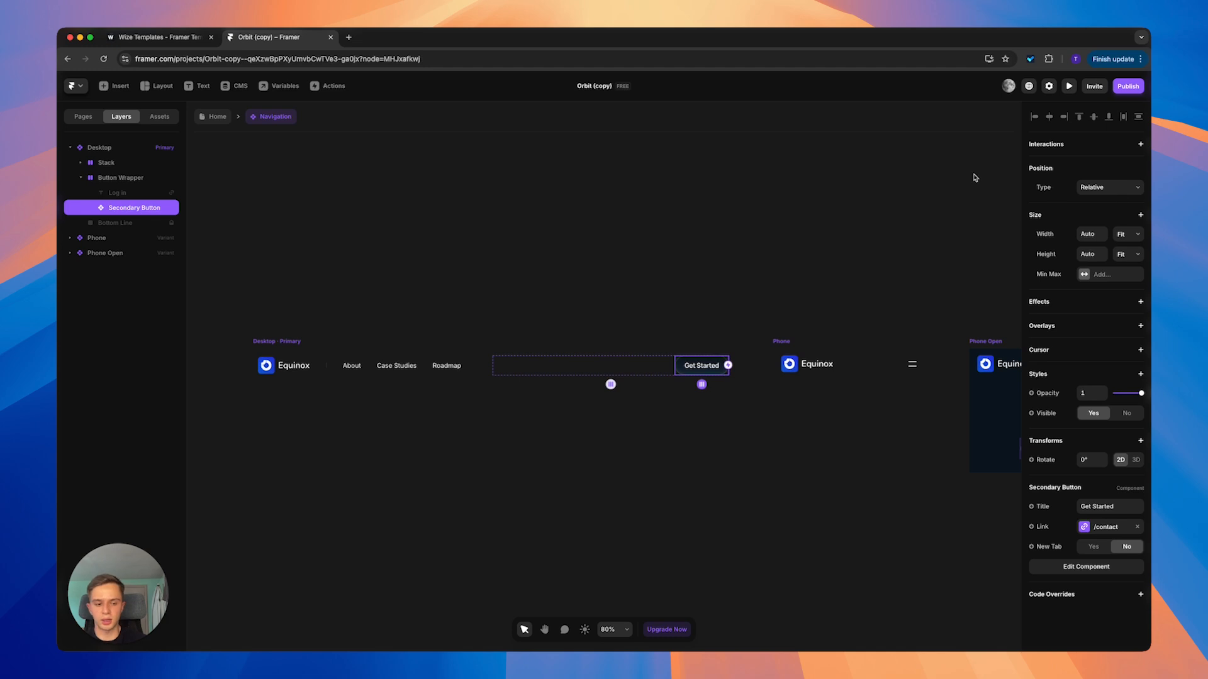
{"action": "scroll", "coordinate": [561, 214], "scroll_direction": "right", "scroll_amount": 5}
{"action": "left_click", "coordinate": [536, 211]}
{"action": "key", "text": "space"}
{"action": "left_click_drag", "start_coordinate": [539, 214], "coordinate": [514, 181]}
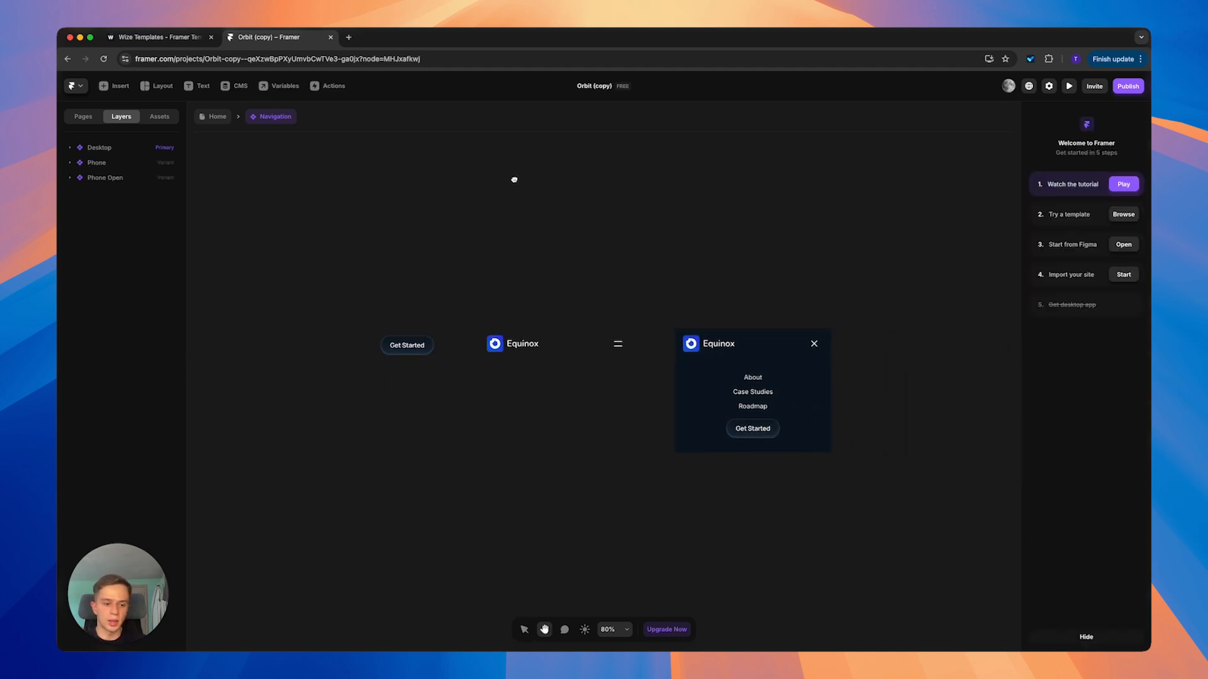
{"action": "key", "text": "space"}
{"action": "left_click_drag", "start_coordinate": [378, 248], "coordinate": [751, 220]}
{"action": "left_click_drag", "start_coordinate": [271, 224], "coordinate": [546, 483]}
{"action": "key", "text": "space"}
{"action": "key", "text": "space"}
{"action": "left_click_drag", "start_coordinate": [602, 430], "coordinate": [509, 467]}
{"action": "left_click_drag", "start_coordinate": [432, 237], "coordinate": [1031, 576]}
{"action": "left_click_drag", "start_coordinate": [881, 506], "coordinate": [595, 217]}
{"action": "left_click", "coordinate": [595, 220]}
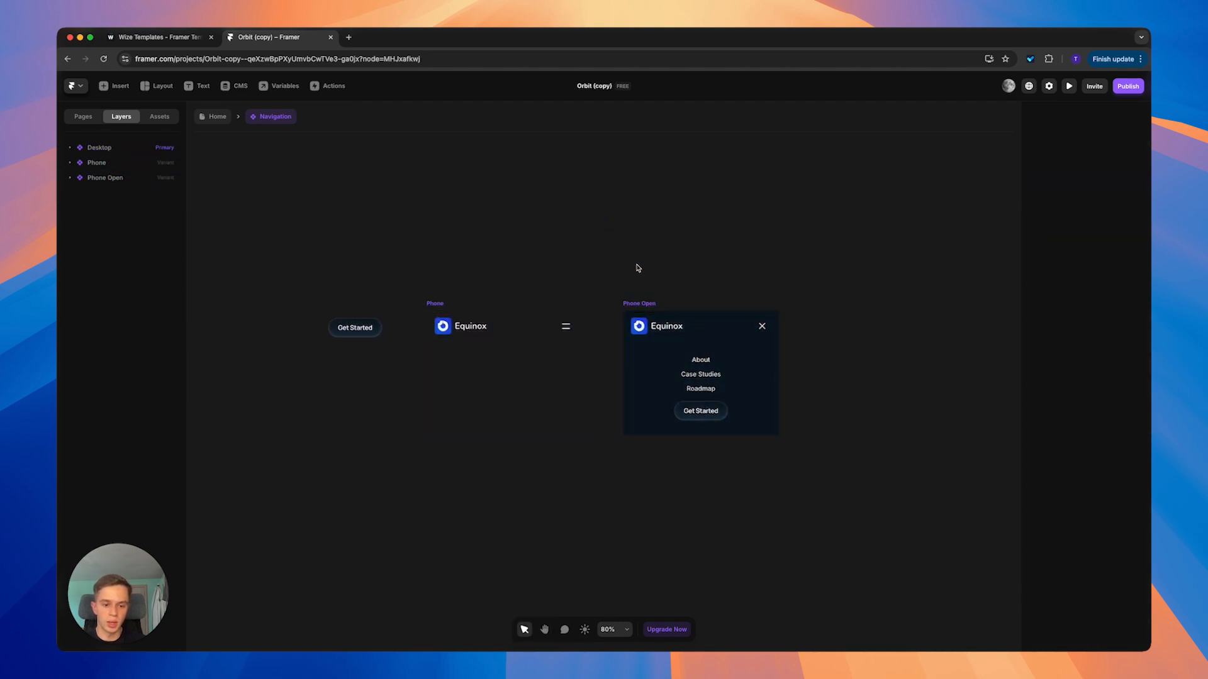
- Return to the Home page and check the Top Bar's link target and its Text 1 setting
{"action": "left_click", "coordinate": [208, 118]}
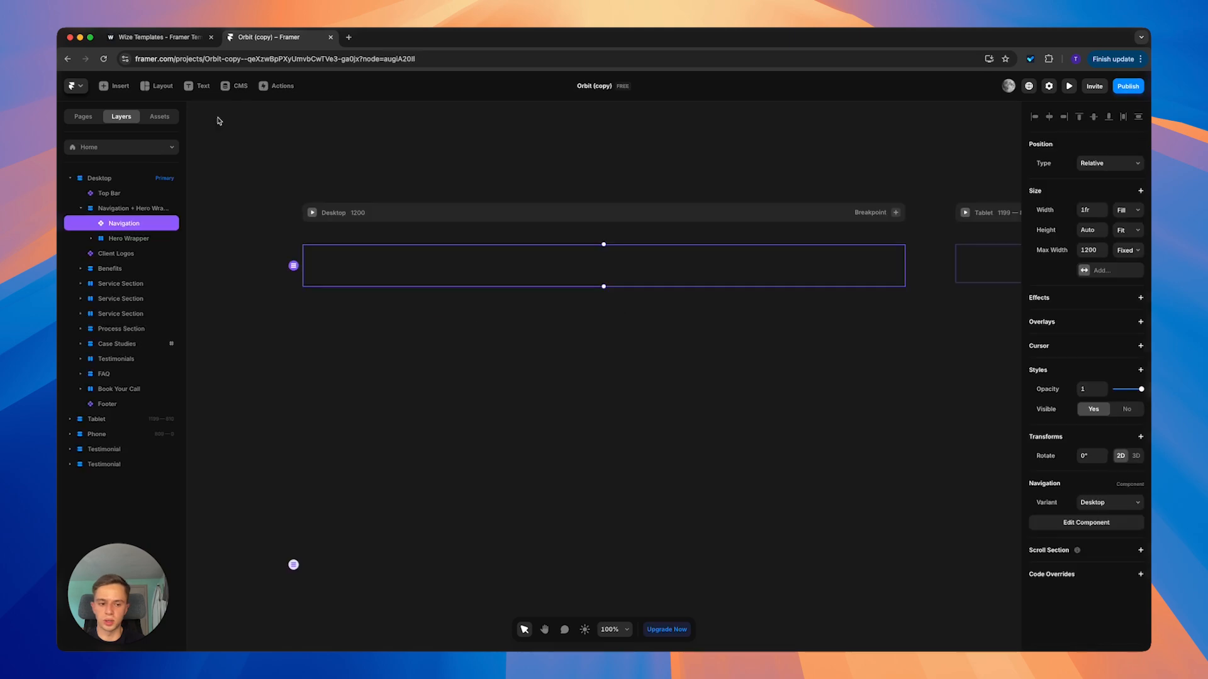
{"action": "right_click", "coordinate": [569, 180]}
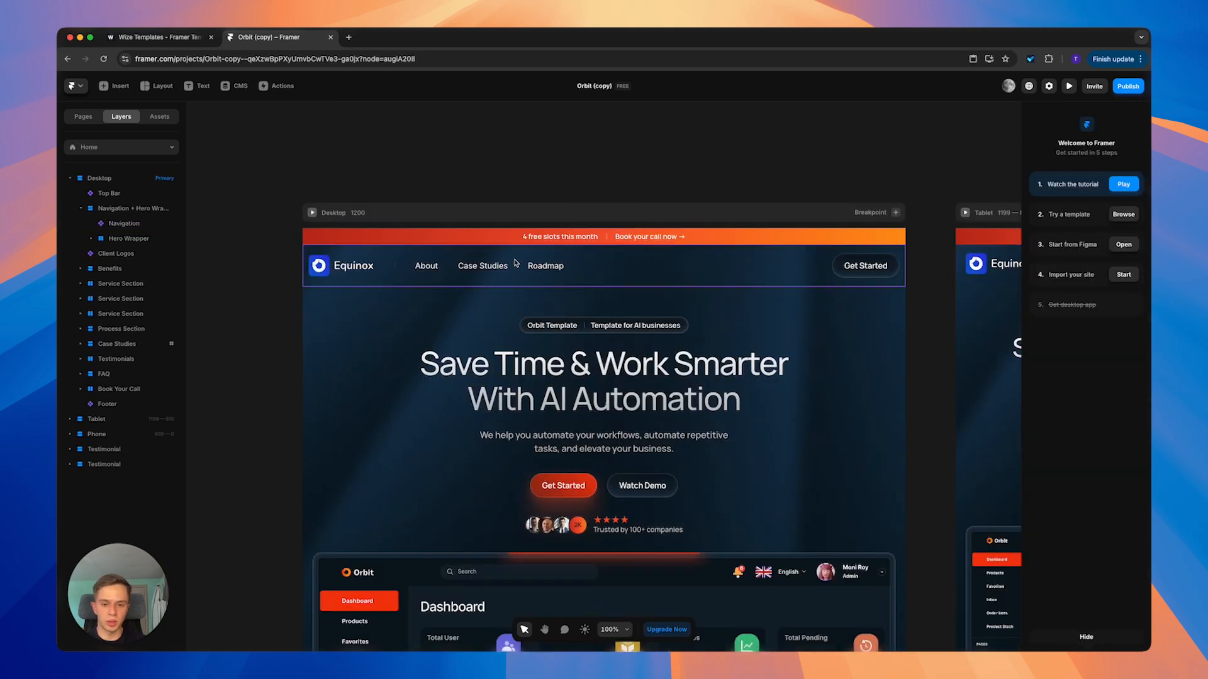
{"action": "left_click", "coordinate": [527, 241]}
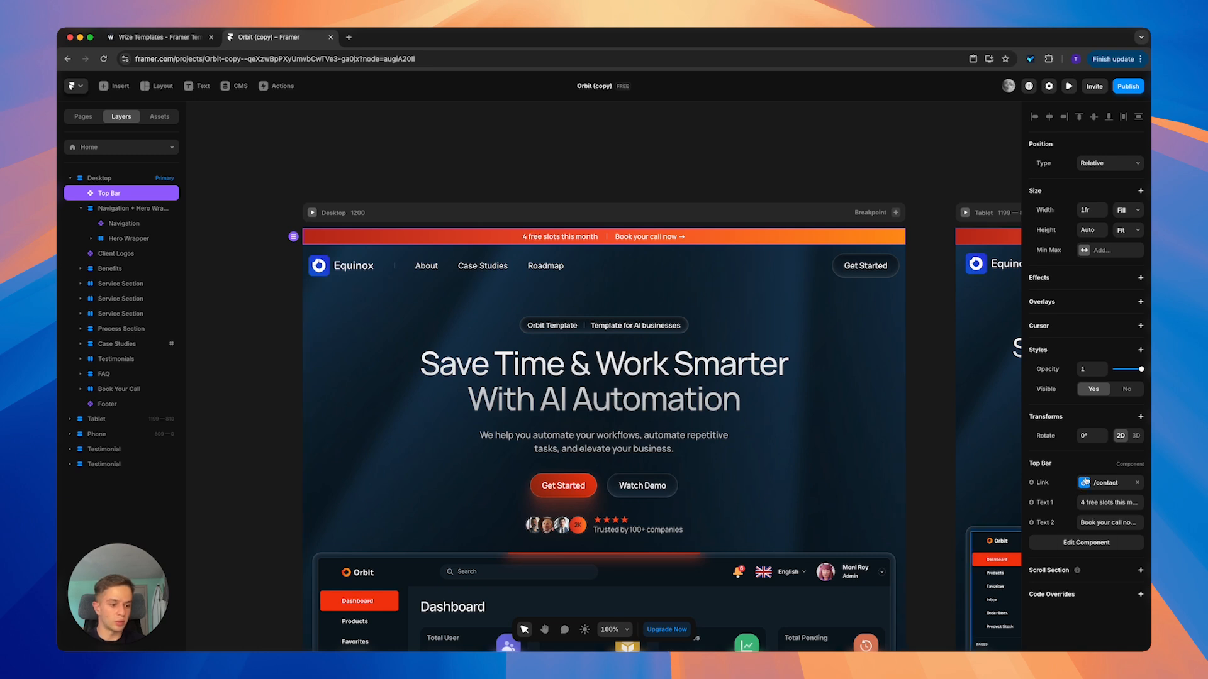
{"action": "left_click", "coordinate": [1103, 486]}
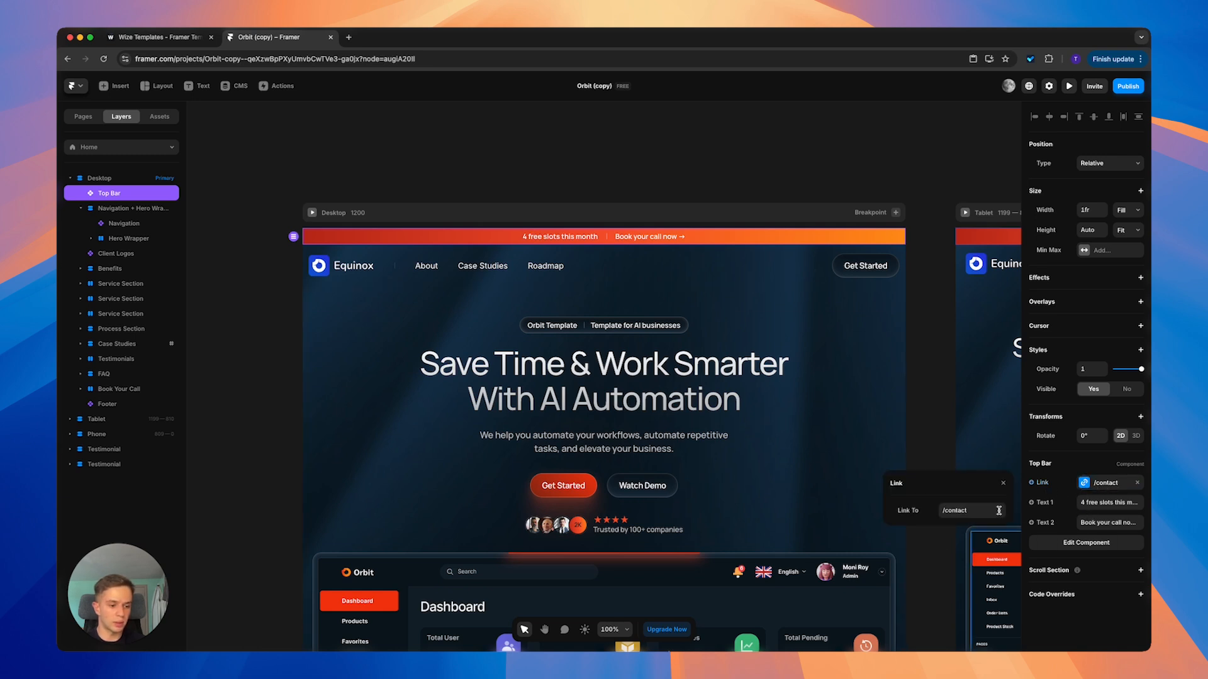
{"action": "left_click", "coordinate": [1105, 485]}
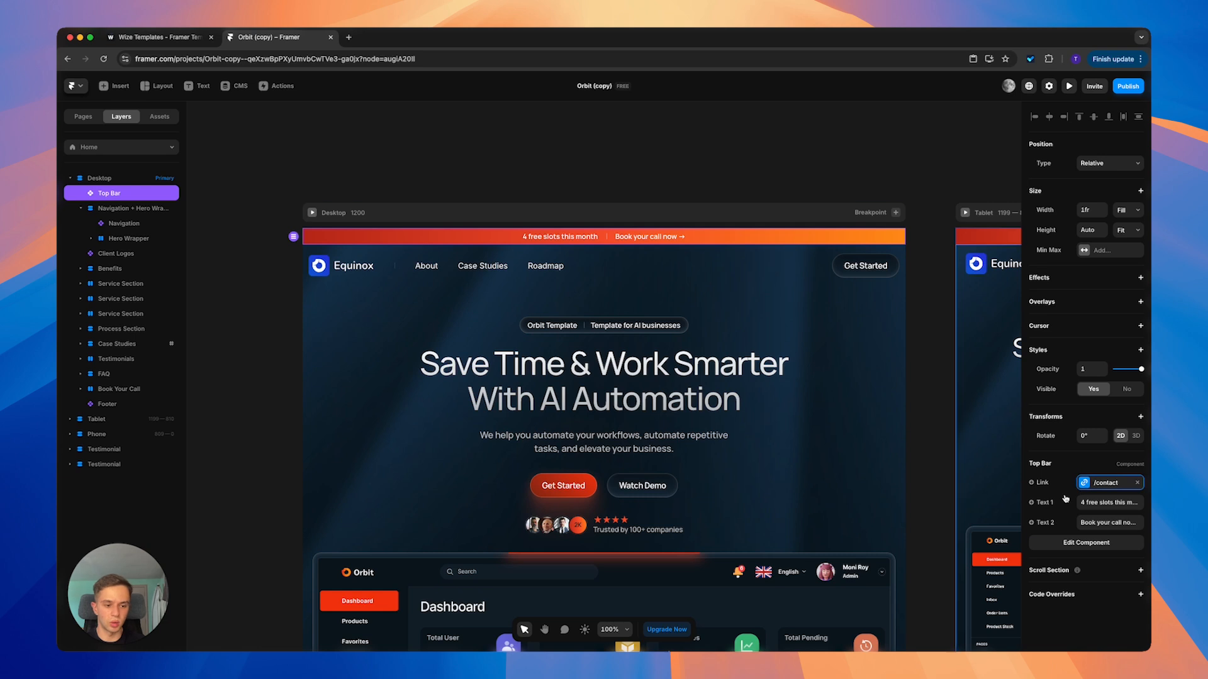
{"action": "left_click", "coordinate": [1097, 503]}
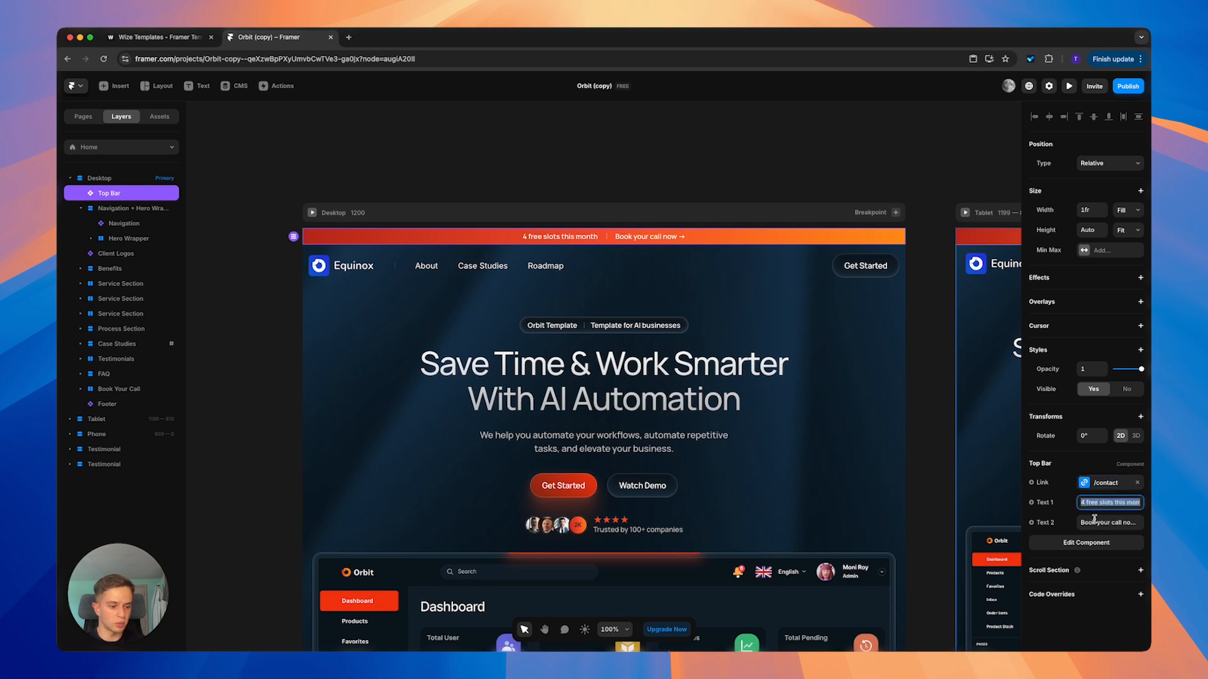
{"action": "left_click", "coordinate": [636, 189]}
{"action": "left_click", "coordinate": [550, 241]}
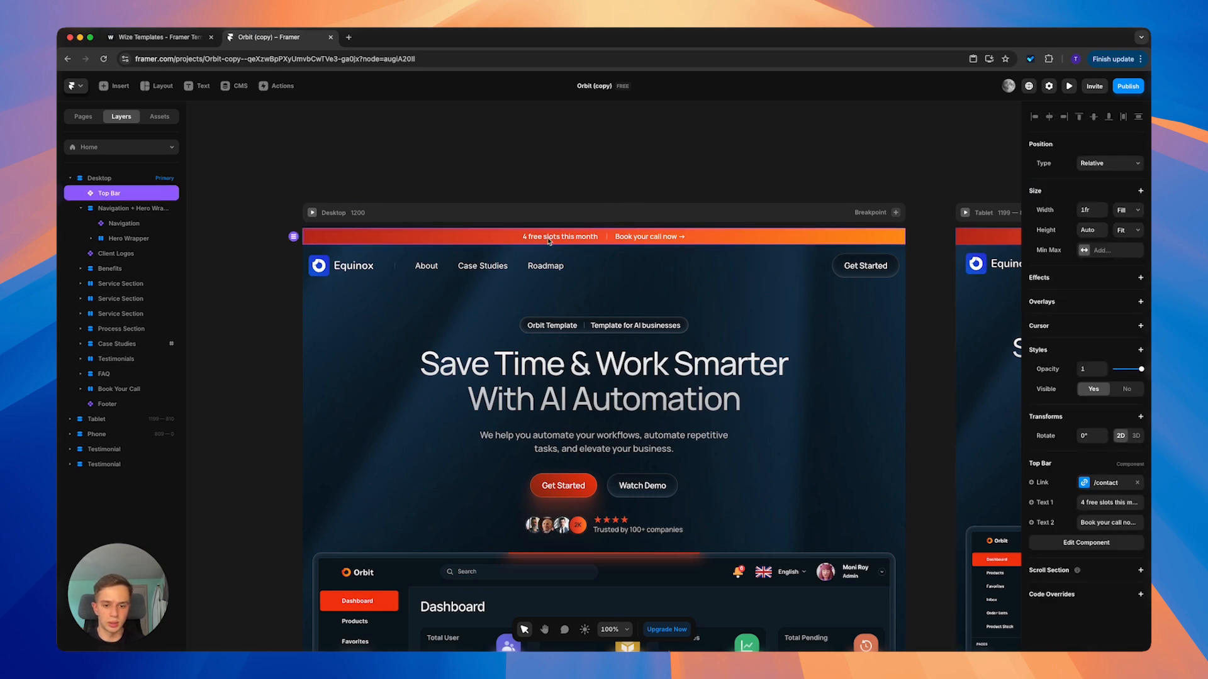
{"action": "left_click", "coordinate": [326, 130]}
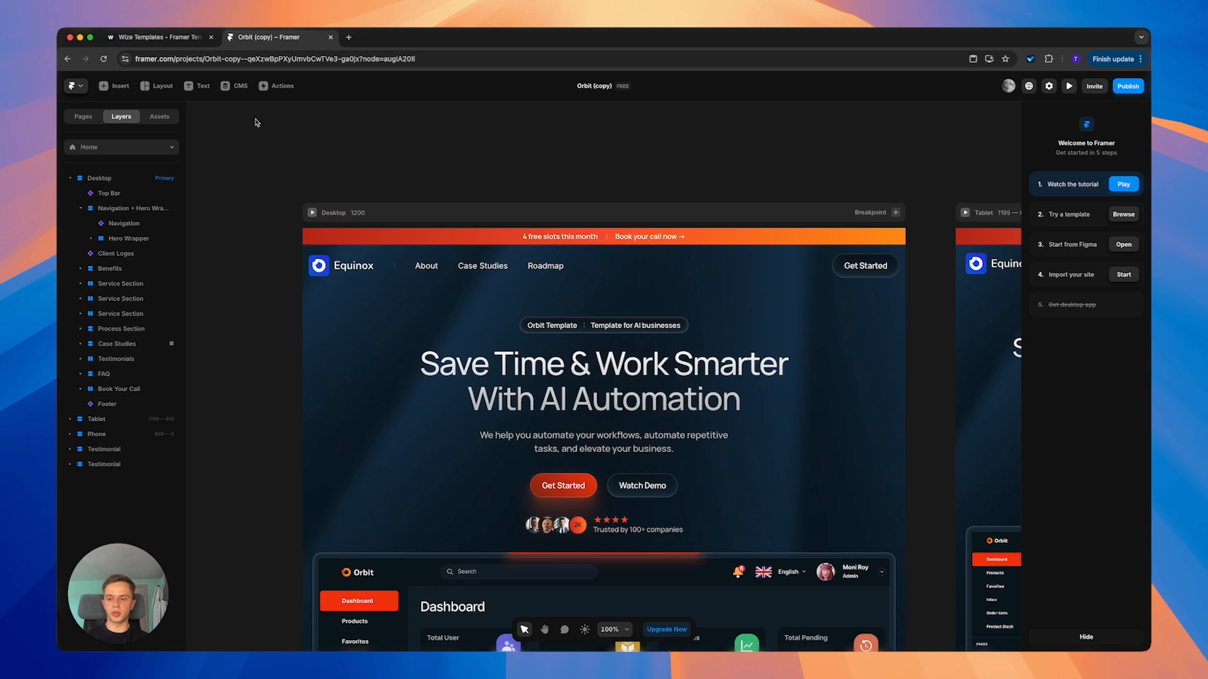
- Change the project's Dark color style to a very dark violet, #070317, and copy its hex code
{"action": "left_click", "coordinate": [172, 120]}
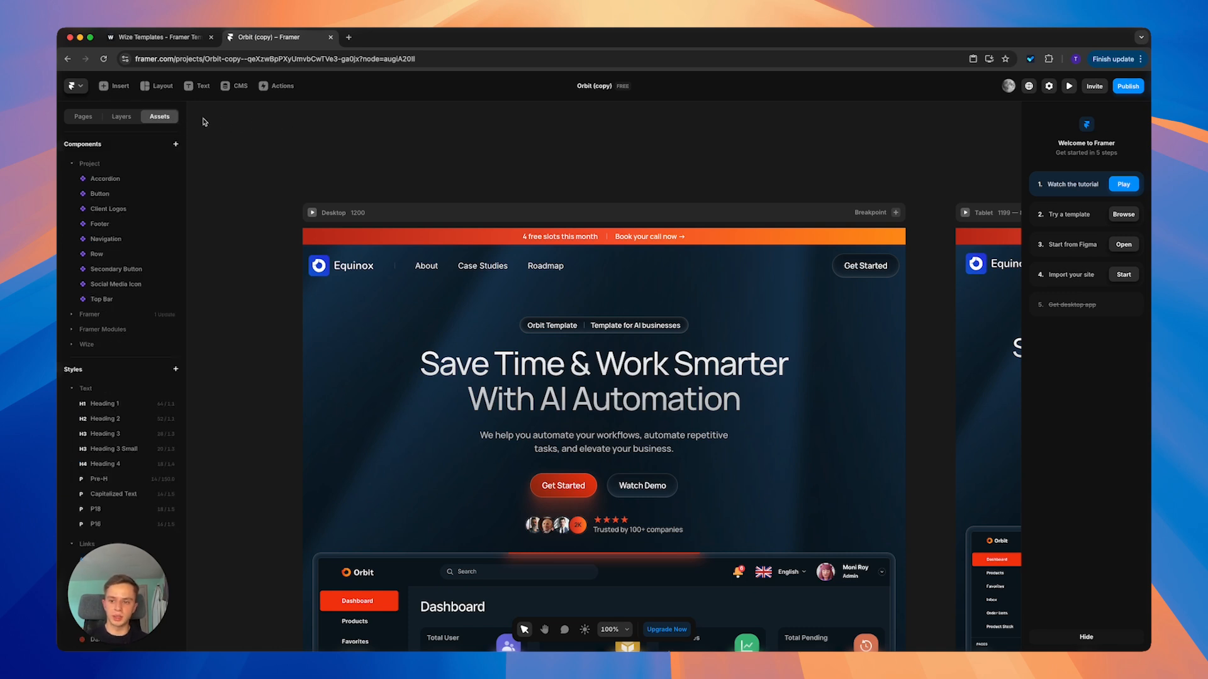
{"action": "left_click", "coordinate": [123, 117]}
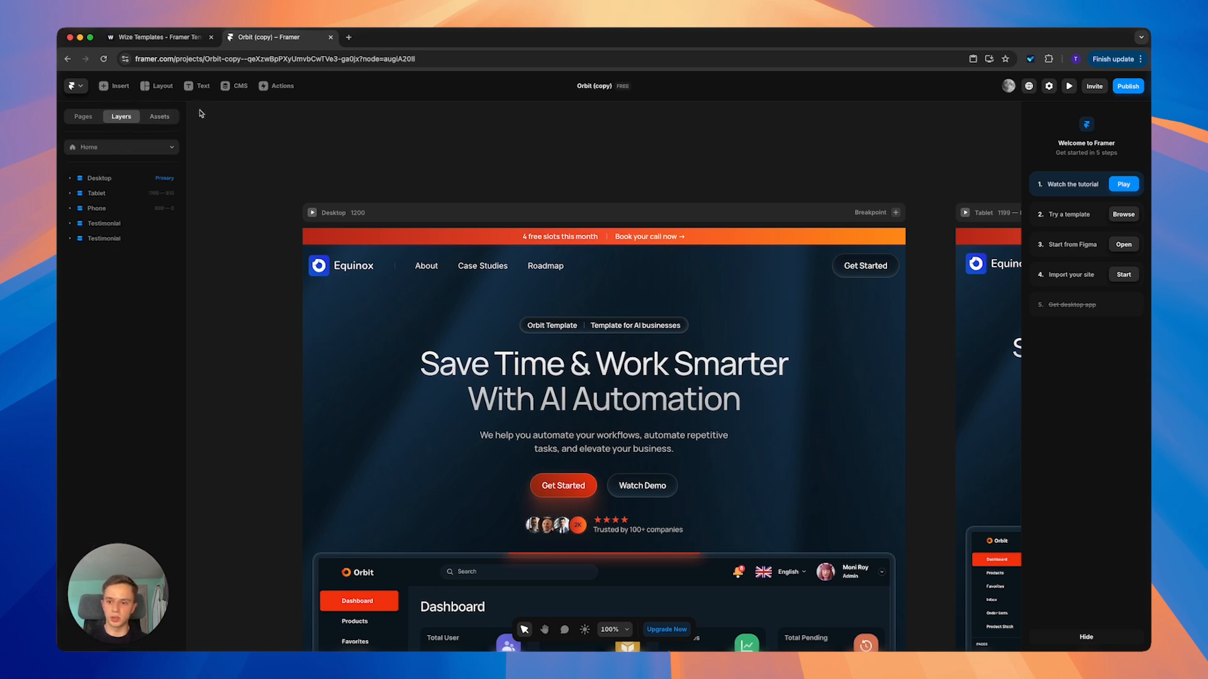
{"action": "left_click", "coordinate": [167, 121]}
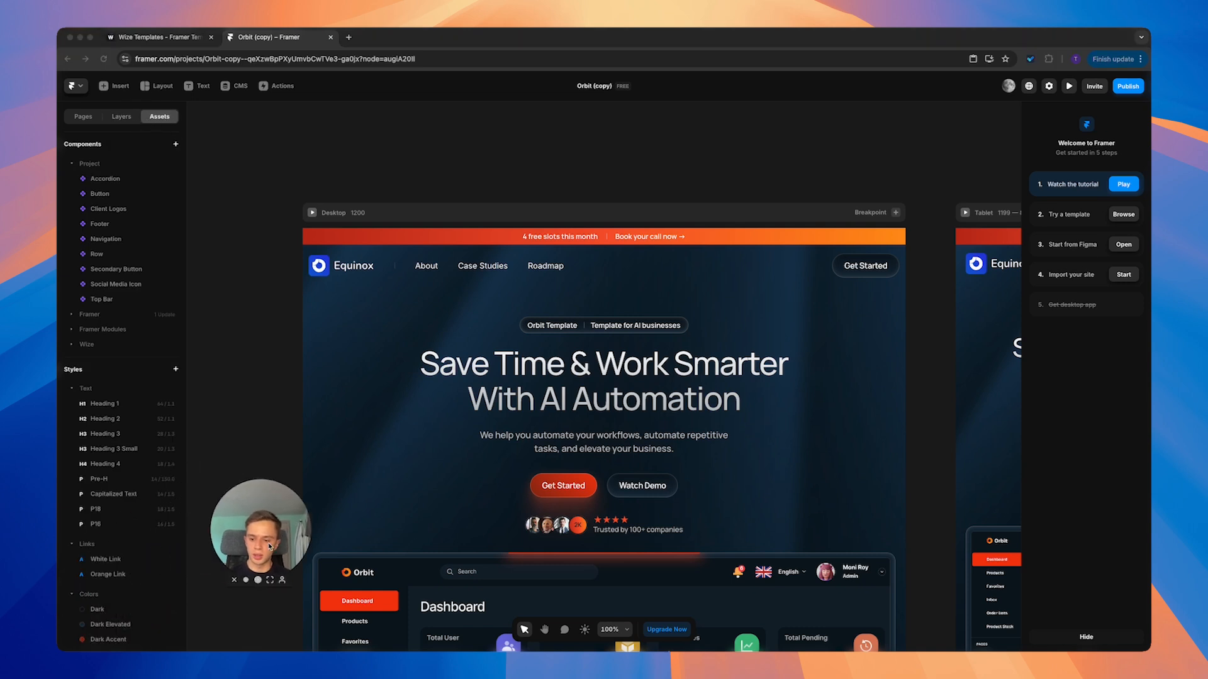
{"action": "scroll", "coordinate": [125, 444], "scroll_direction": "down", "scroll_amount": 3}
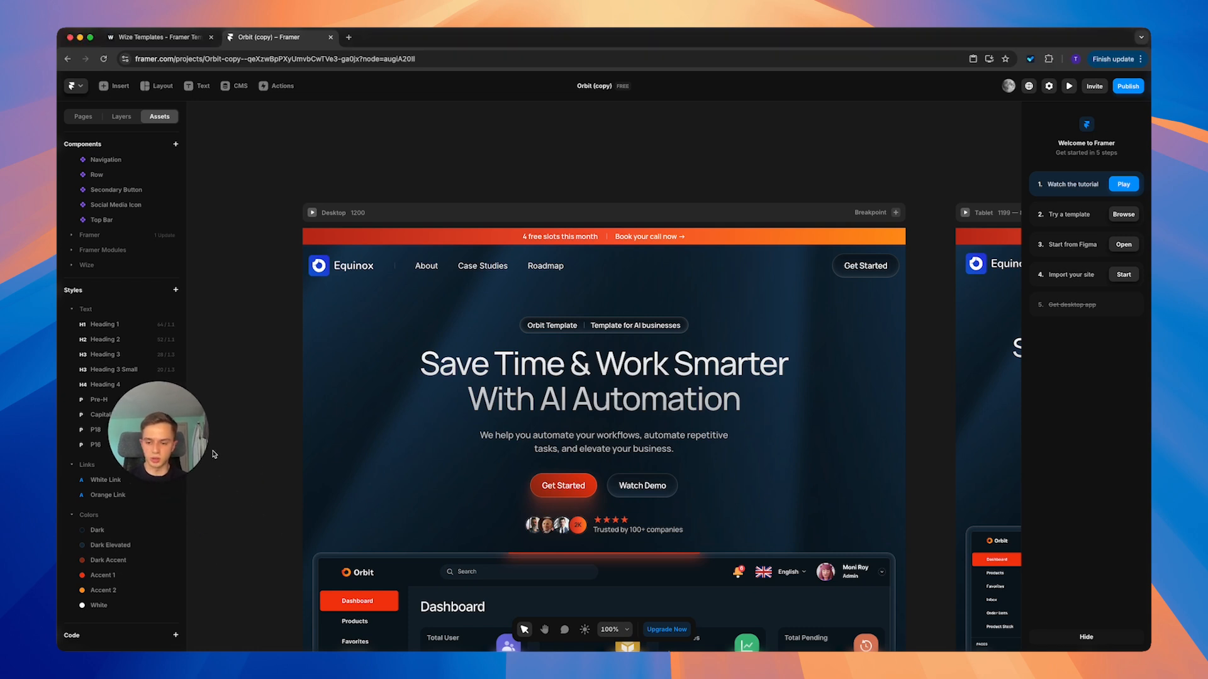
{"action": "left_click", "coordinate": [112, 534]}
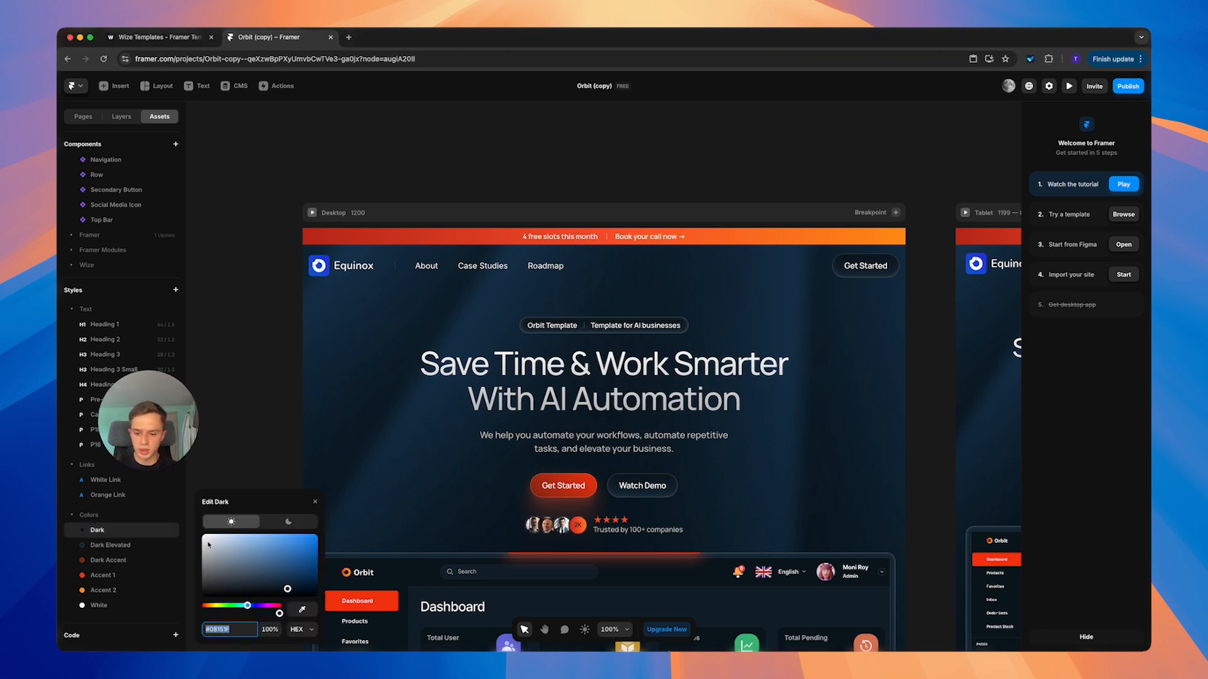
{"action": "mouse_move", "coordinate": [299, 577]}
{"action": "left_mouse_down"}
{"action": "mouse_move", "coordinate": [238, 575]}
{"action": "mouse_move", "coordinate": [310, 569]}
{"action": "mouse_move", "coordinate": [259, 610]}
{"action": "mouse_move", "coordinate": [304, 594]}
{"action": "left_mouse_up"}
{"action": "left_click", "coordinate": [251, 627]}
{"action": "key", "text": "super+c"}
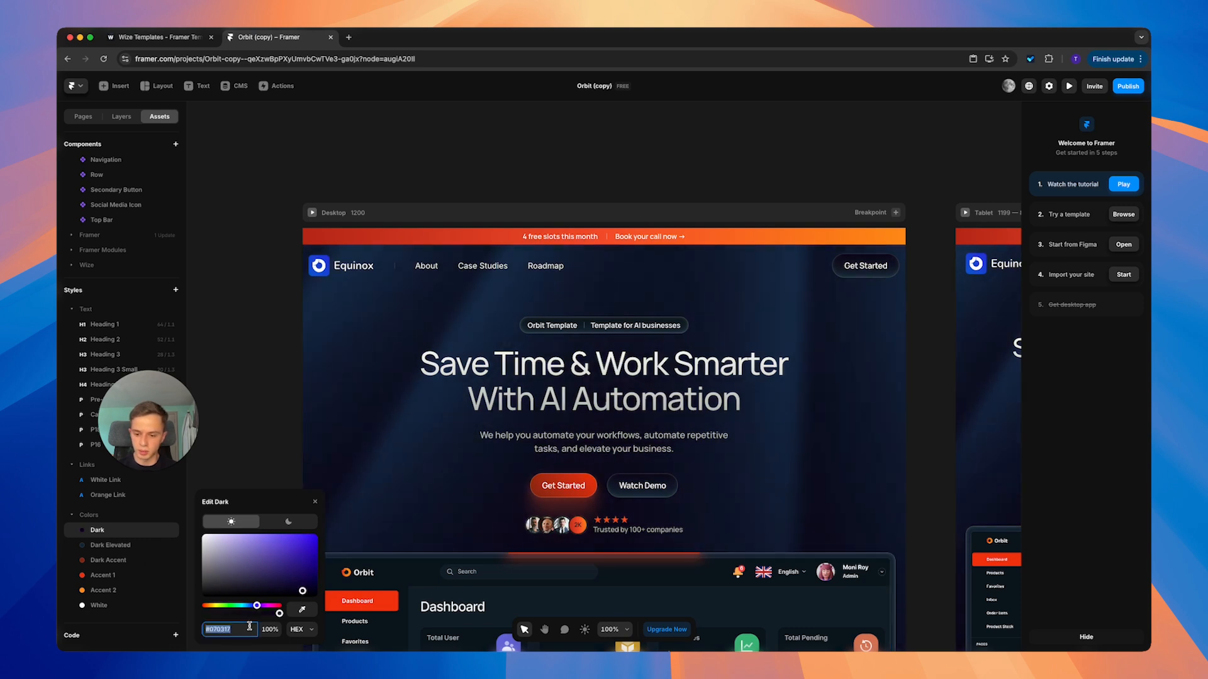
- Paste the copied hex code #070317 into the Dark Elevated color style and lighten it to #150D33
{"action": "left_click", "coordinate": [133, 546]}
{"action": "key", "text": "super+v"}
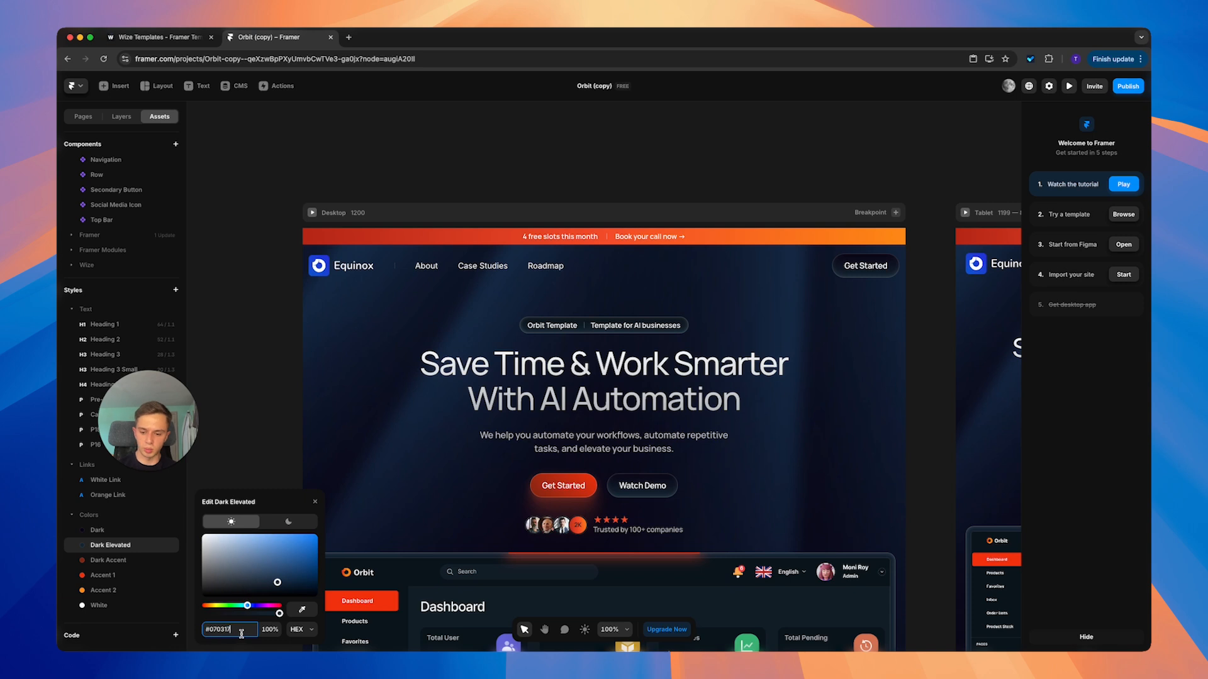
{"action": "key", "text": "Return"}
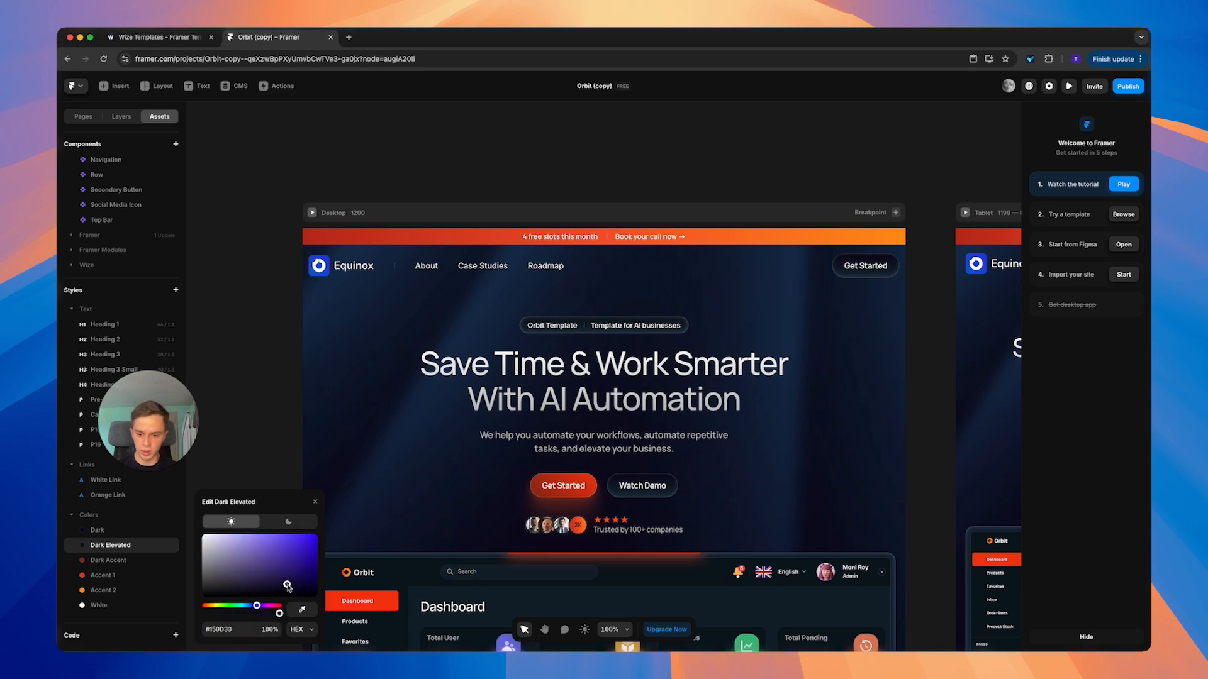
- Set the Dark Accent color style to green #168C12 and Accent 1 to bright green #0CF255
{"action": "left_click", "coordinate": [99, 561]}
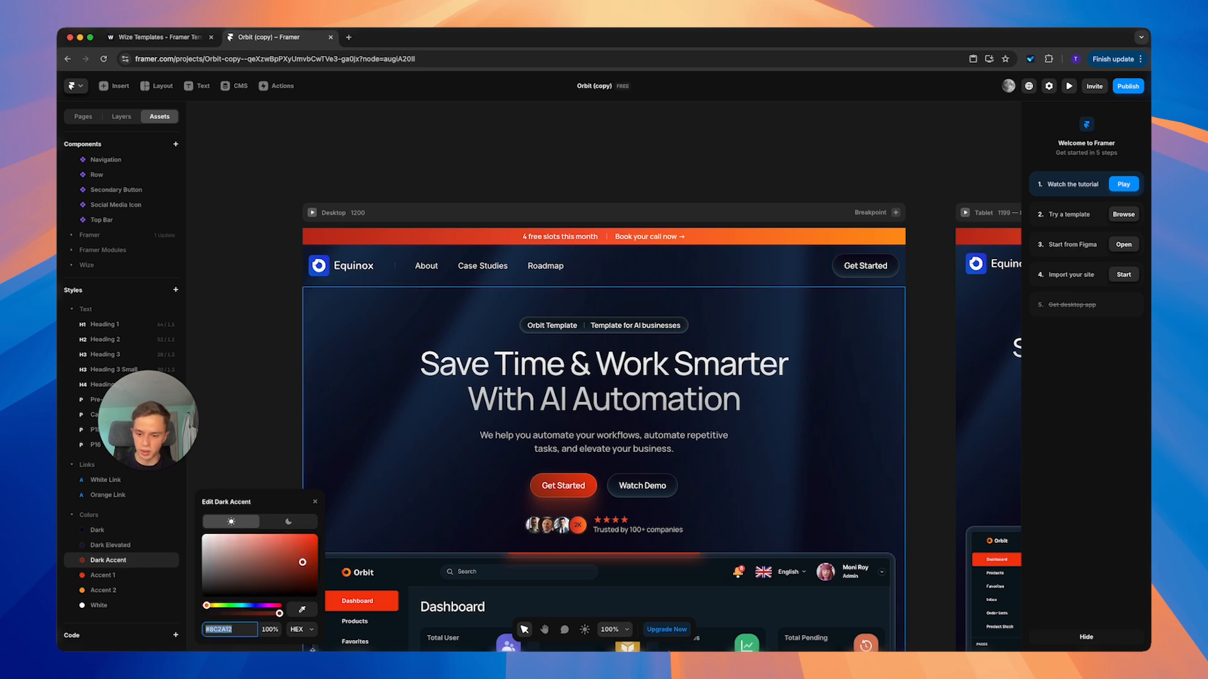
{"action": "left_click_drag", "start_coordinate": [225, 606], "coordinate": [230, 607]}
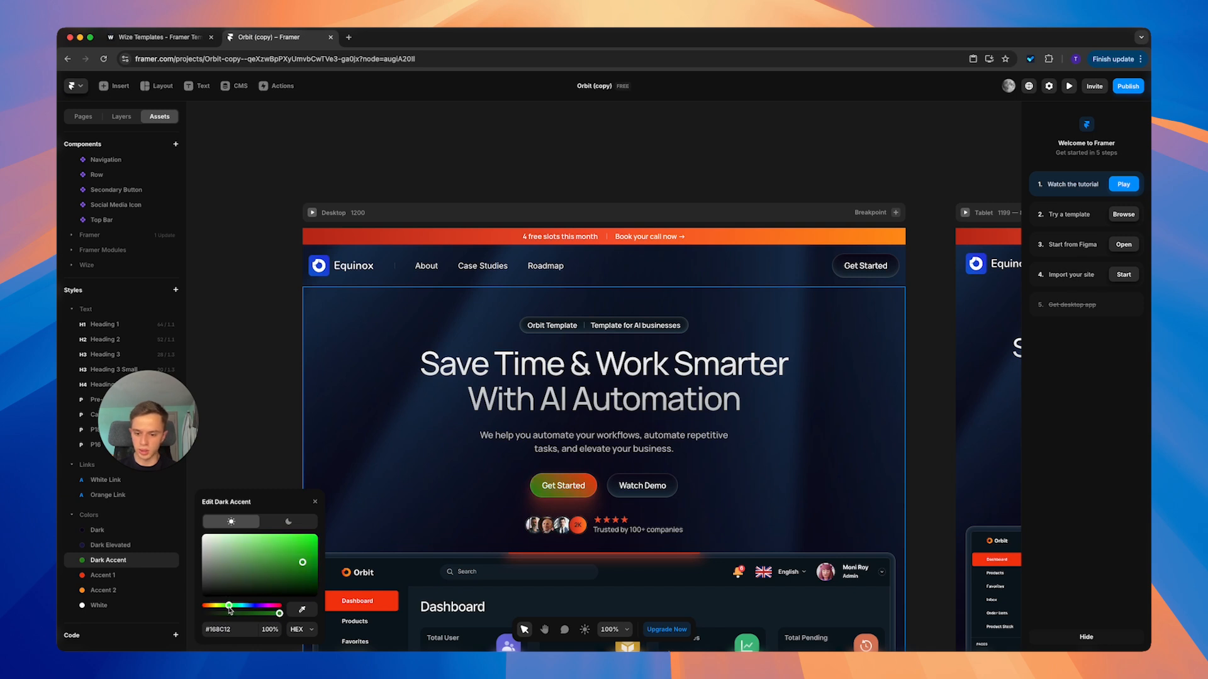
{"action": "left_click", "coordinate": [101, 576]}
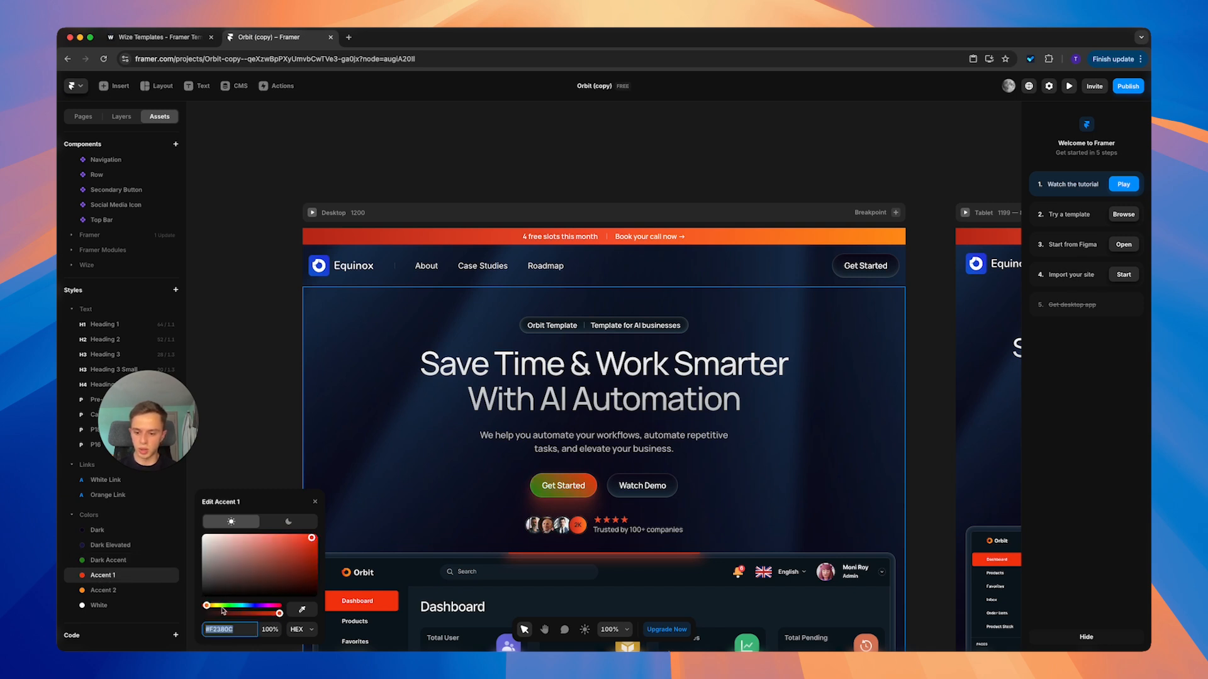
{"action": "left_click_drag", "start_coordinate": [223, 608], "coordinate": [231, 607]}
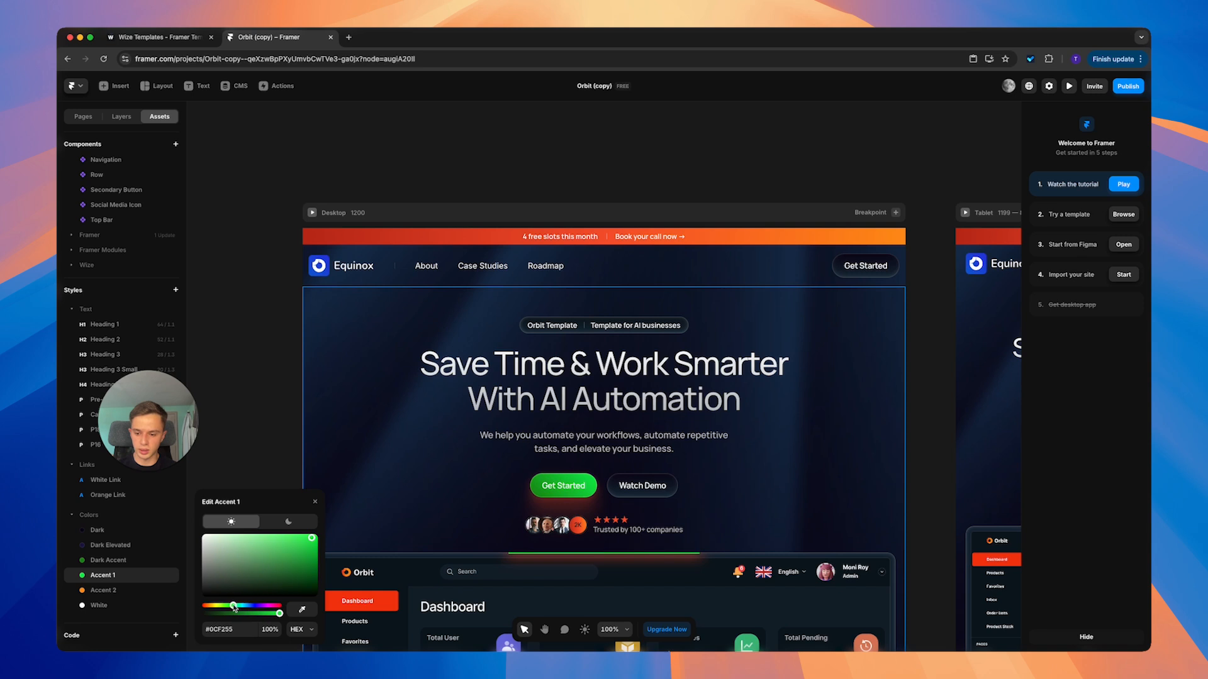
- Set the Accent 2 color style to cyan #17F7FF and review the recolored sections of the Home page
{"action": "left_click", "coordinate": [117, 592]}
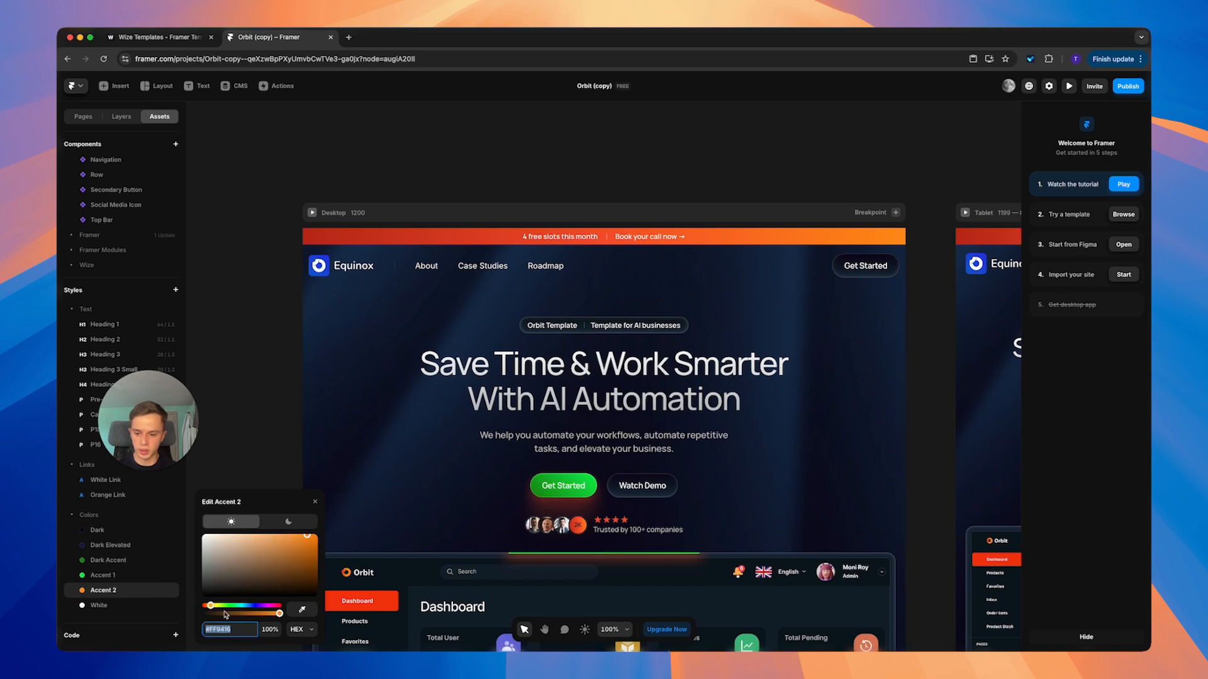
{"action": "left_click_drag", "start_coordinate": [212, 607], "coordinate": [240, 607]}
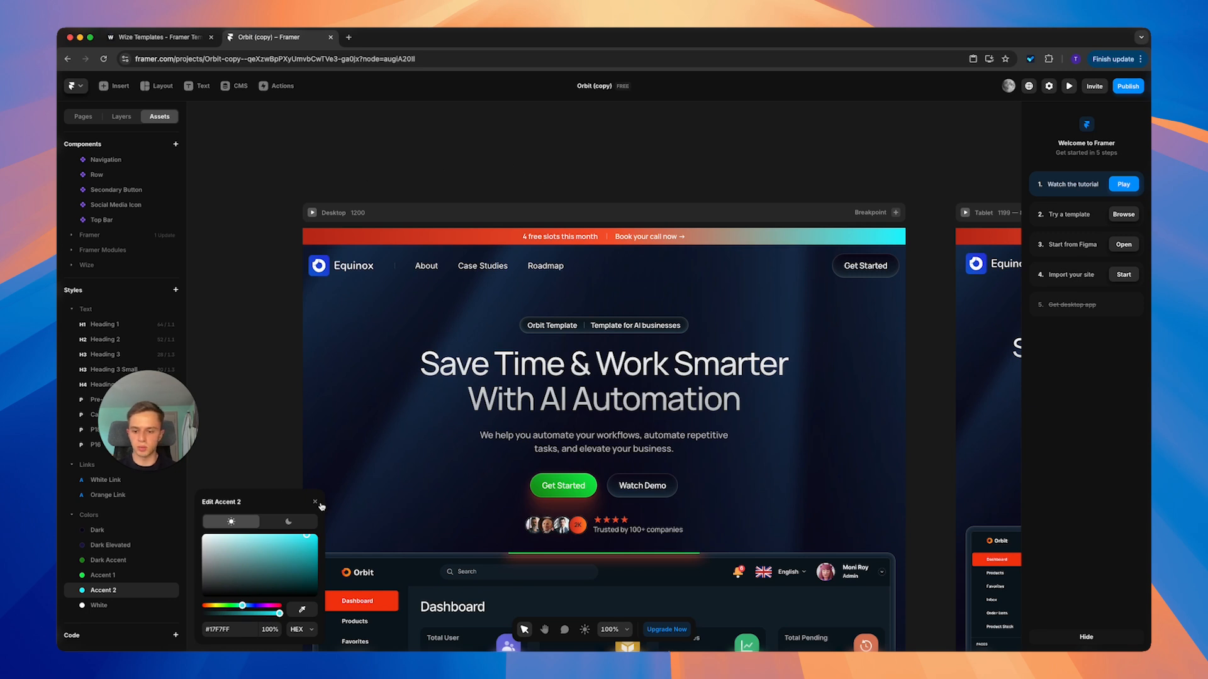
{"action": "left_click", "coordinate": [316, 502]}
{"action": "scroll", "coordinate": [600, 460], "scroll_direction": "down", "scroll_amount": 10}
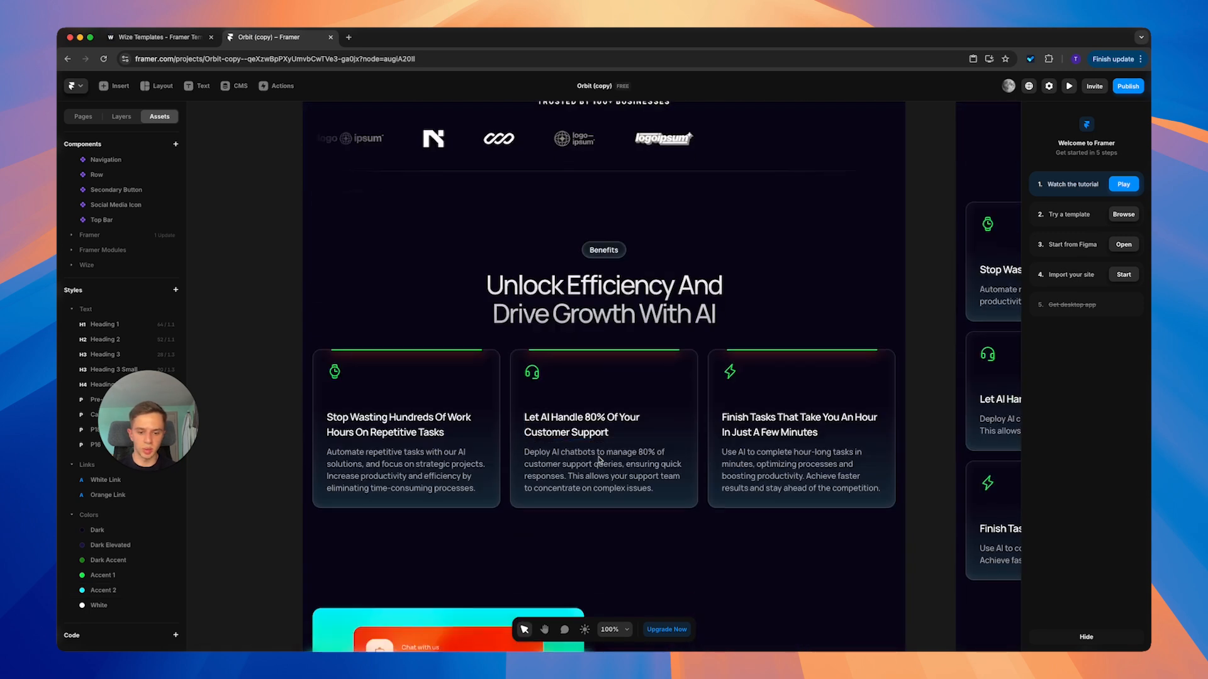
{"action": "scroll", "coordinate": [599, 460], "scroll_direction": "down", "scroll_amount": 5}
{"action": "scroll", "coordinate": [623, 460], "scroll_direction": "up", "scroll_amount": 15}
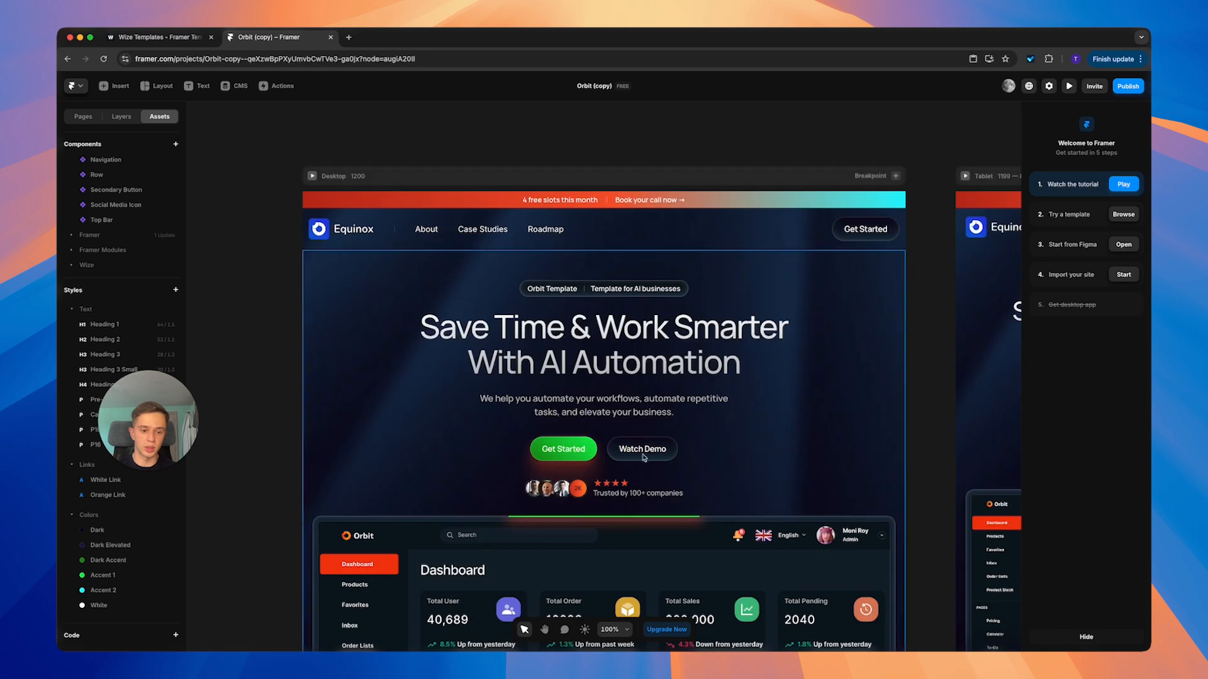
{"action": "scroll", "coordinate": [643, 457], "scroll_direction": "up", "scroll_amount": 2}
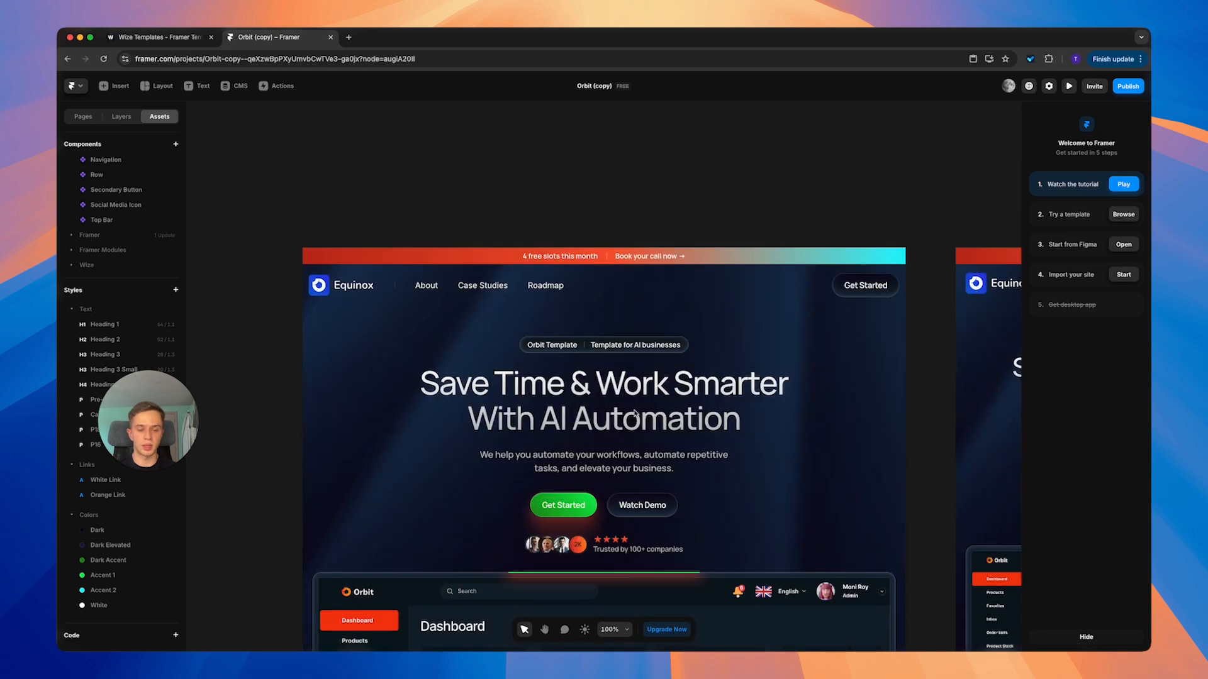
- In the Top Bar component's primary Desktop variant, set the linear fill's first stop to Dark Accent and middle stop to Accent 1
{"action": "left_click", "coordinate": [400, 253]}
{"action": "double_click", "coordinate": [397, 259]}
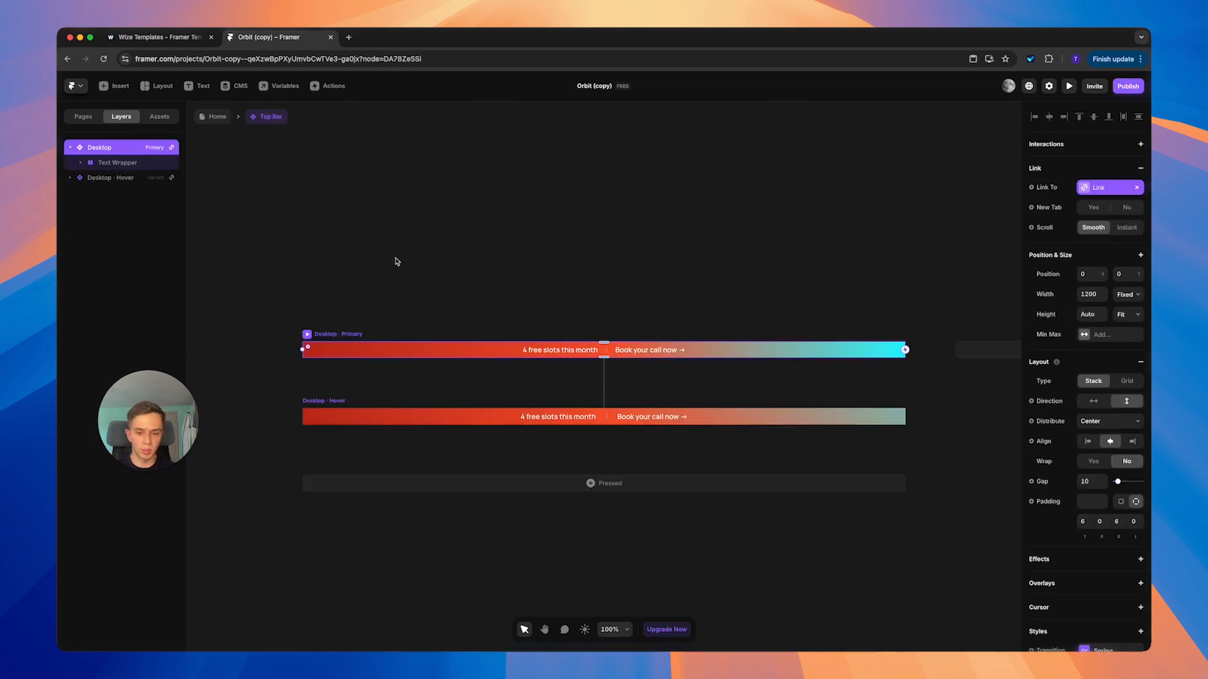
{"action": "scroll", "coordinate": [1064, 585], "scroll_direction": "down", "scroll_amount": 4}
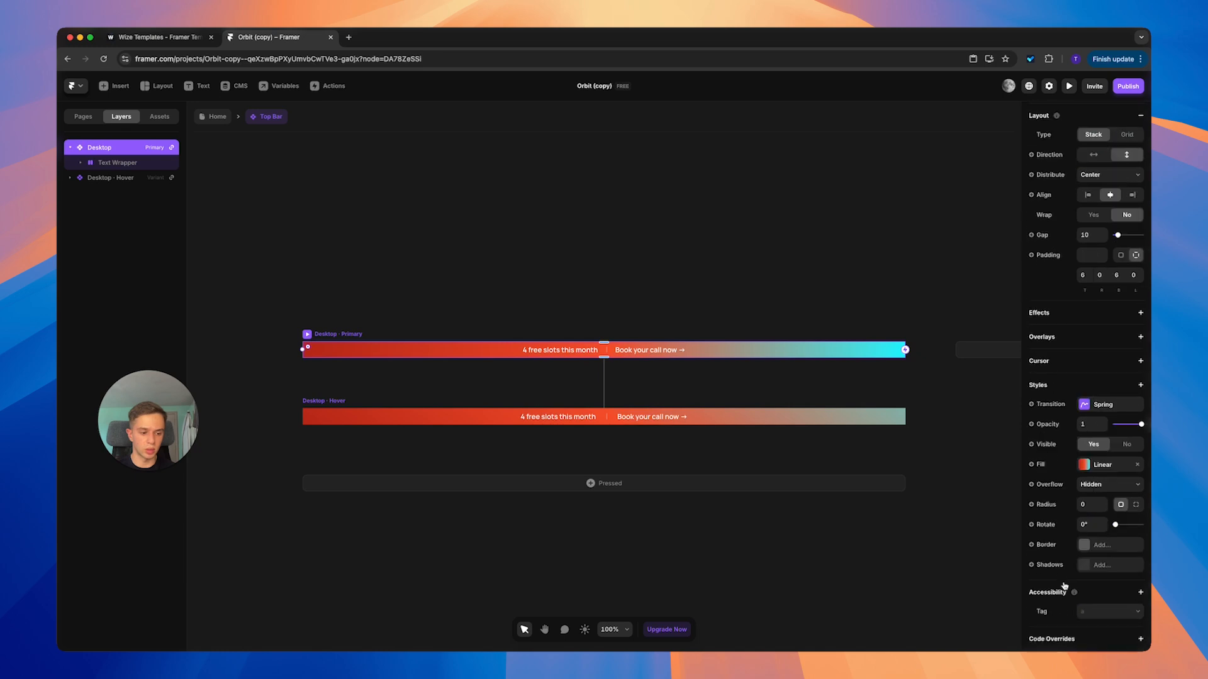
{"action": "left_click", "coordinate": [1083, 465]}
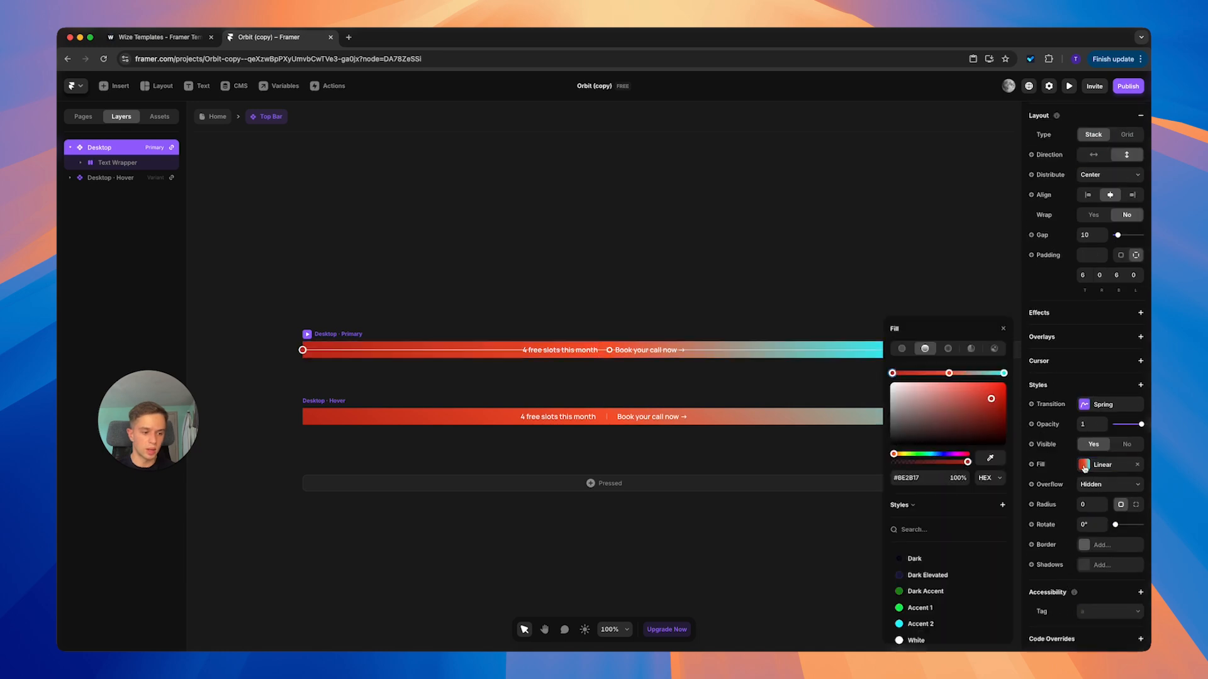
{"action": "left_click", "coordinate": [926, 593]}
{"action": "left_click", "coordinate": [948, 374]}
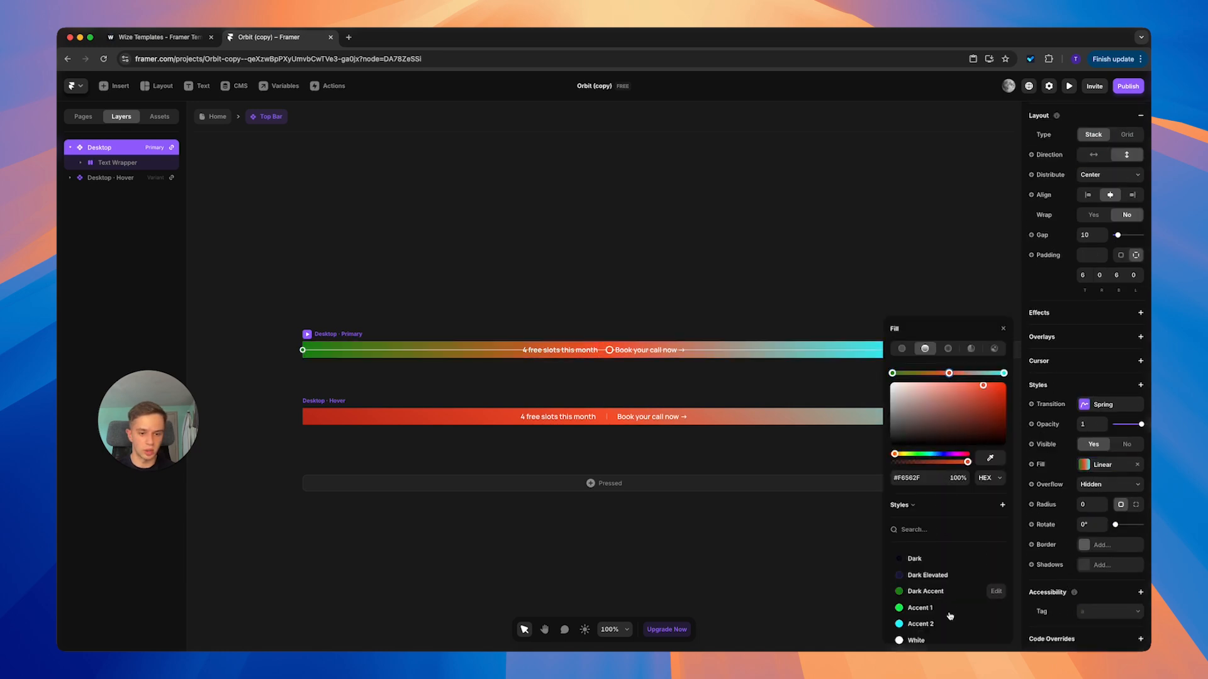
{"action": "left_click", "coordinate": [933, 608]}
- In the Top Bar's Desktop Hover variant, set the gradient's first stop to Dark Accent and middle stop to Accent 1, and check the last stop
{"action": "left_click", "coordinate": [322, 404]}
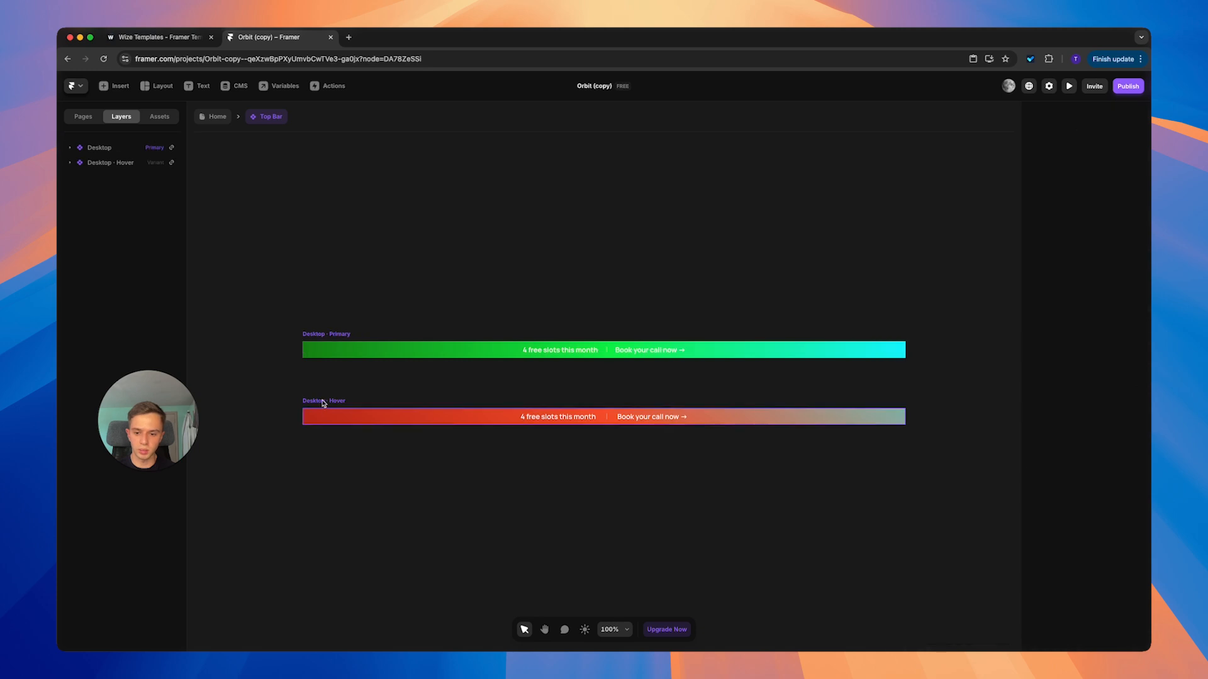
{"action": "left_click", "coordinate": [324, 403]}
{"action": "scroll", "coordinate": [1077, 609], "scroll_direction": "down", "scroll_amount": 3}
{"action": "left_click", "coordinate": [1083, 599]}
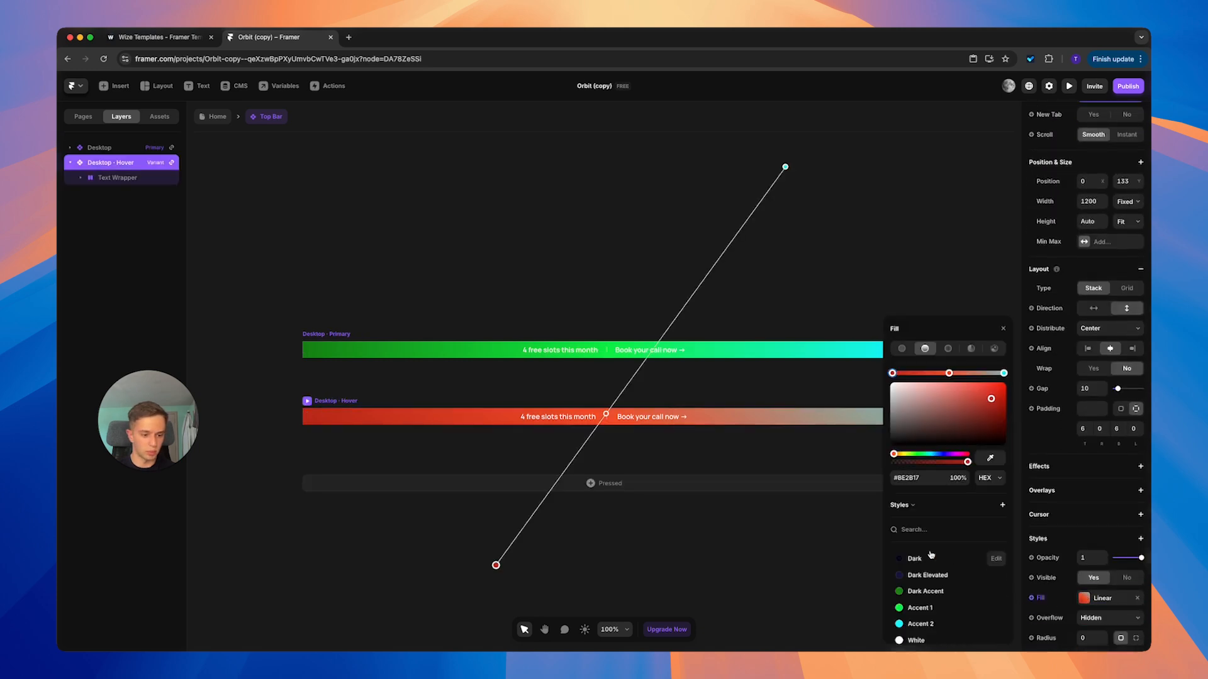
{"action": "left_click", "coordinate": [937, 592]}
{"action": "left_click", "coordinate": [949, 373]}
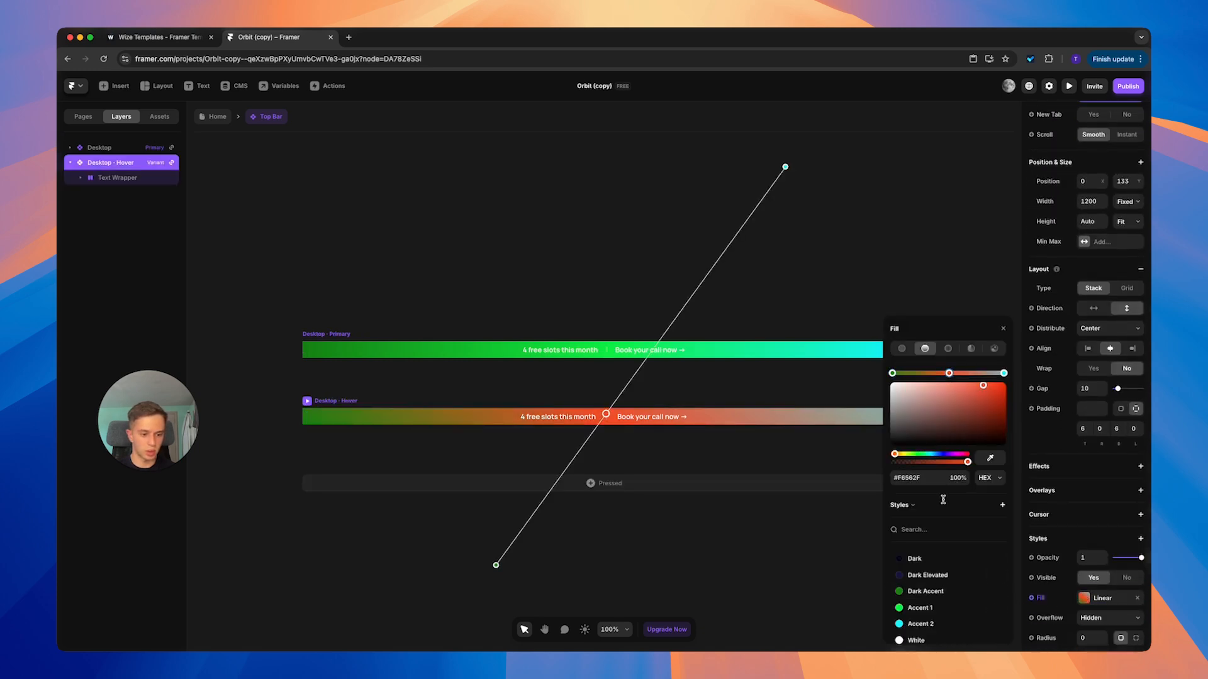
{"action": "left_click", "coordinate": [994, 608]}
{"action": "left_click", "coordinate": [1006, 374]}
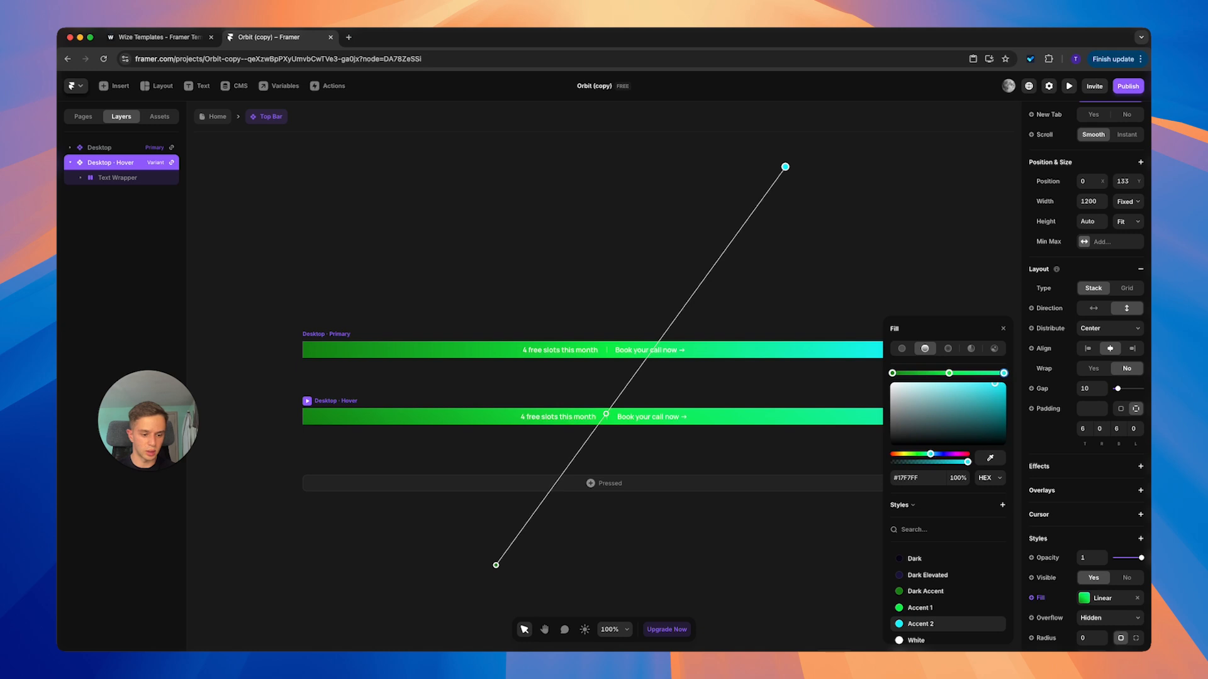
{"action": "left_click", "coordinate": [723, 569]}
- Change the color of both texts in the Top Bar's primary Desktop variant to the Dark style
{"action": "left_click", "coordinate": [566, 351]}
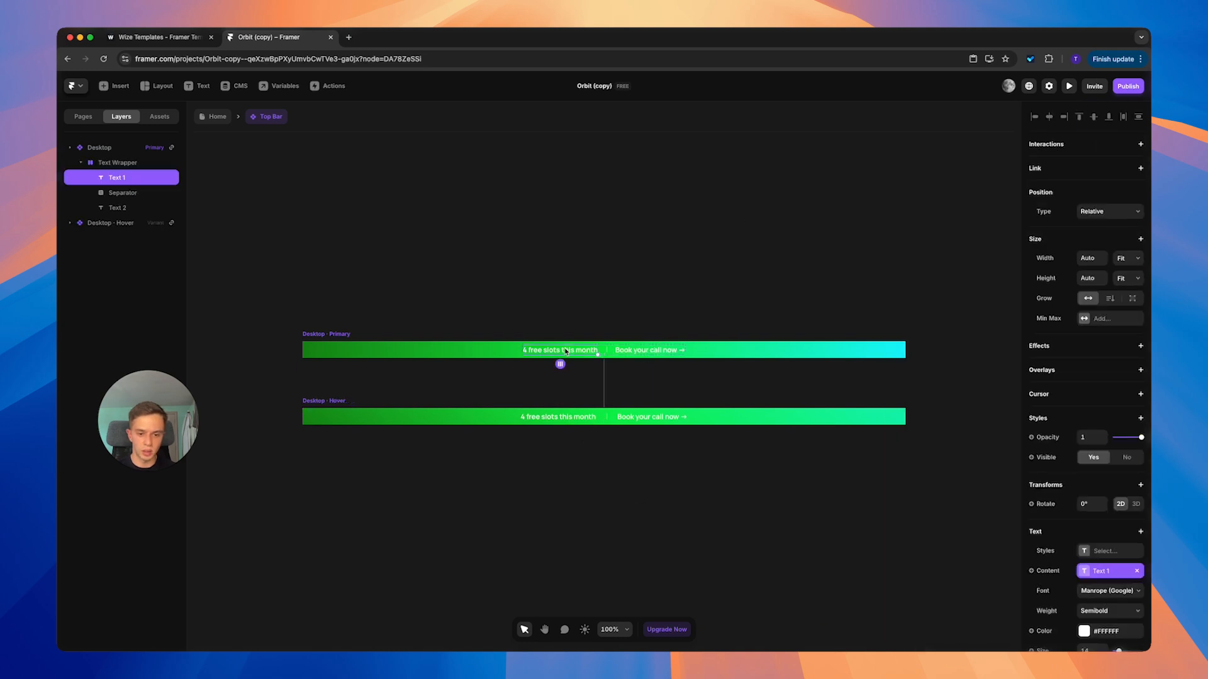
{"action": "left_click", "coordinate": [633, 351], "text": "shift"}
{"action": "scroll", "coordinate": [1107, 440], "scroll_direction": "down", "scroll_amount": 5}
{"action": "left_click", "coordinate": [1083, 458]}
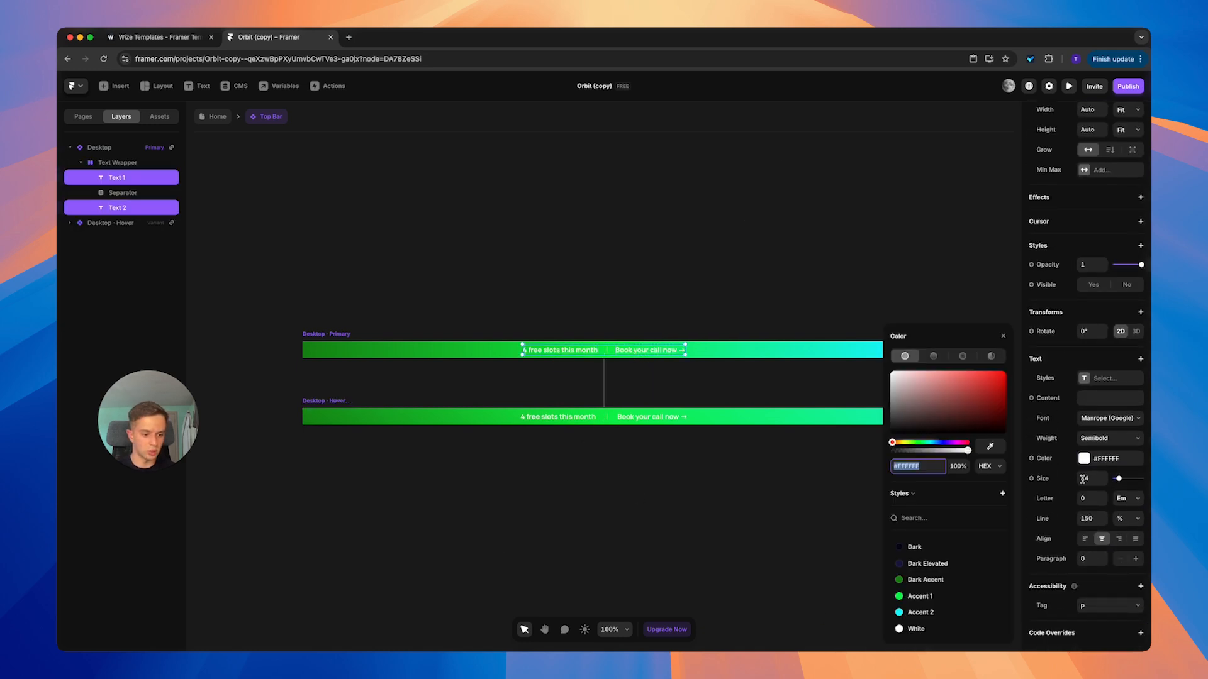
{"action": "left_click", "coordinate": [926, 547]}
{"action": "left_click", "coordinate": [636, 493]}
- Recolor the path stroke of the separator between the two Top Bar texts to a dark color matching them
{"action": "left_click", "coordinate": [606, 350]}
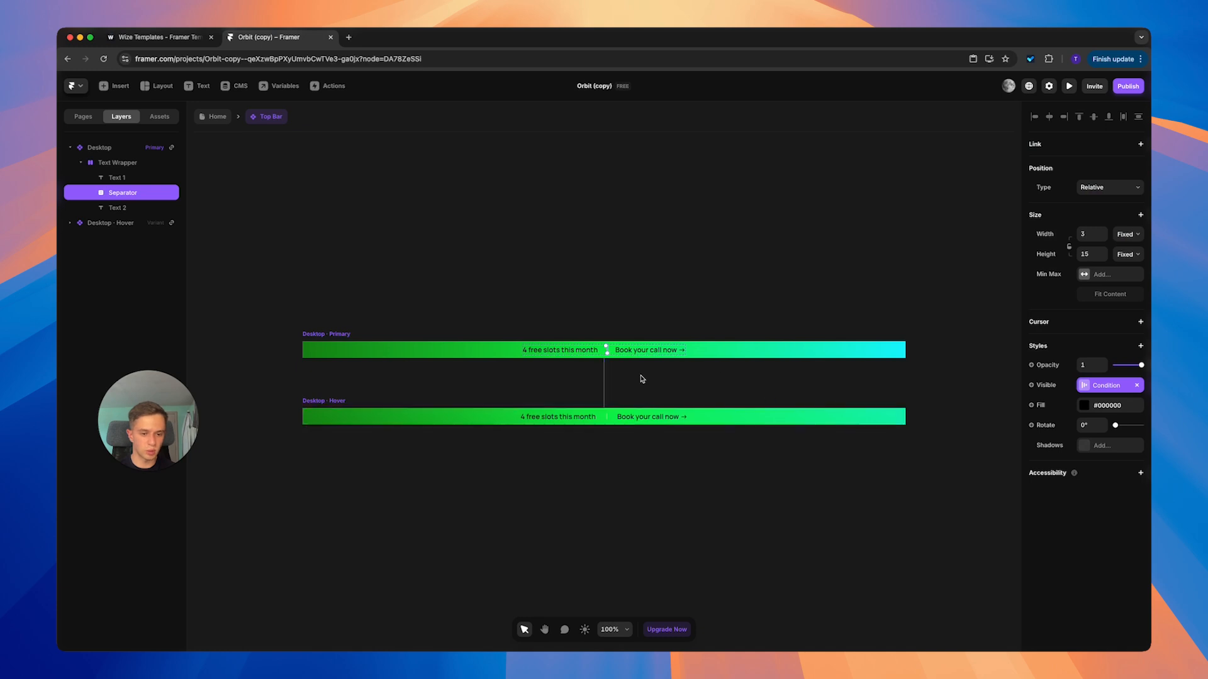
{"action": "scroll", "coordinate": [642, 379], "scroll_direction": "up", "scroll_amount": 5}
{"action": "scroll", "coordinate": [593, 328], "scroll_direction": "up", "scroll_amount": 5}
{"action": "left_click", "coordinate": [571, 329], "text": "super"}
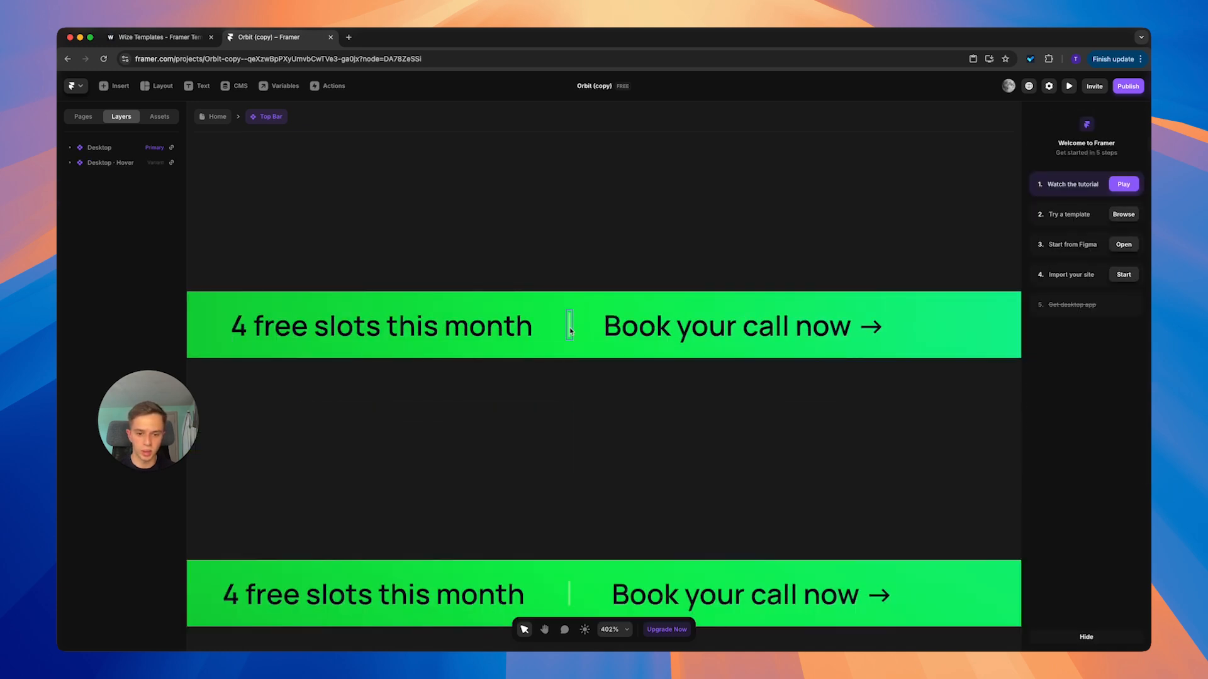
{"action": "double_click", "coordinate": [570, 328]}
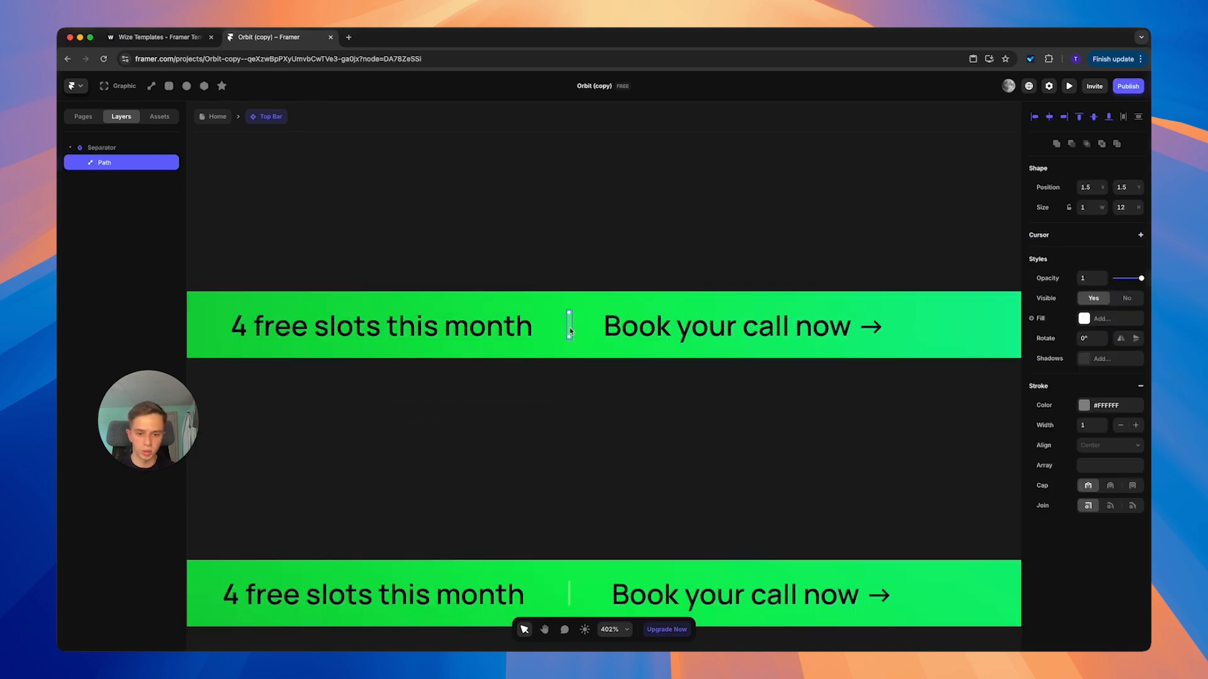
{"action": "left_click", "coordinate": [1084, 405]}
{"action": "left_click", "coordinate": [945, 549]}
{"action": "left_click", "coordinate": [700, 463]}
{"action": "scroll", "coordinate": [637, 382], "scroll_direction": "down", "scroll_amount": 10}
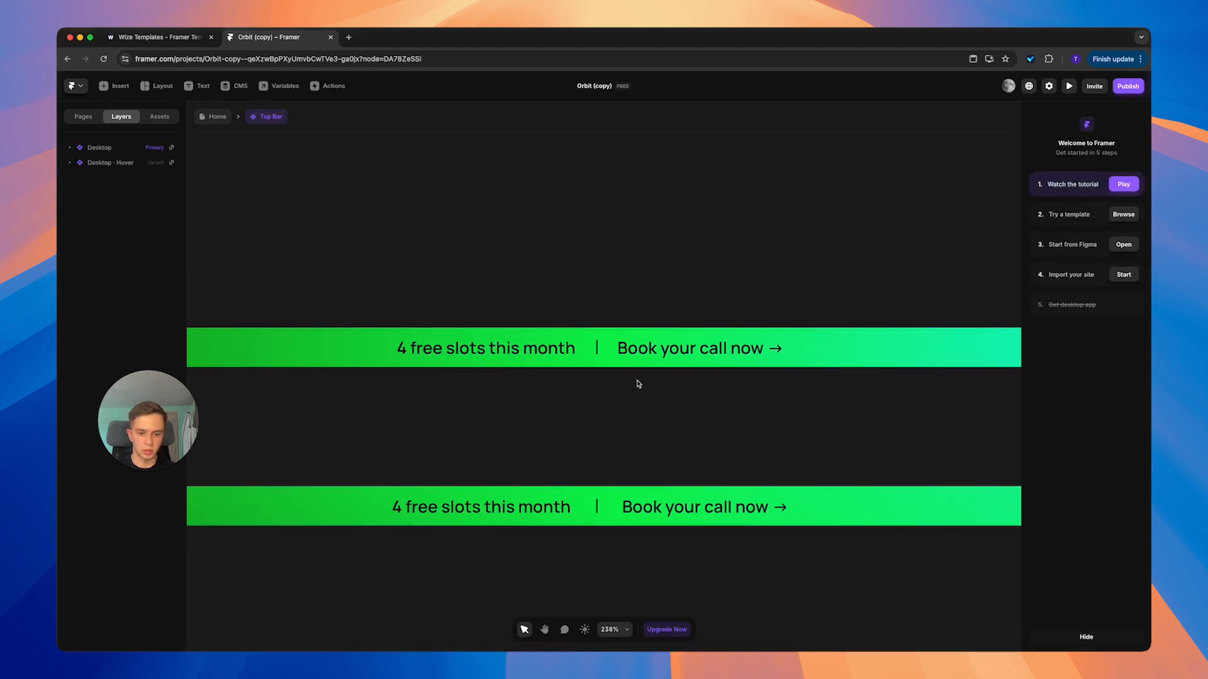
{"action": "scroll", "coordinate": [629, 380], "scroll_direction": "down", "scroll_amount": 2}
{"action": "scroll", "coordinate": [629, 379], "scroll_direction": "up", "scroll_amount": 2}
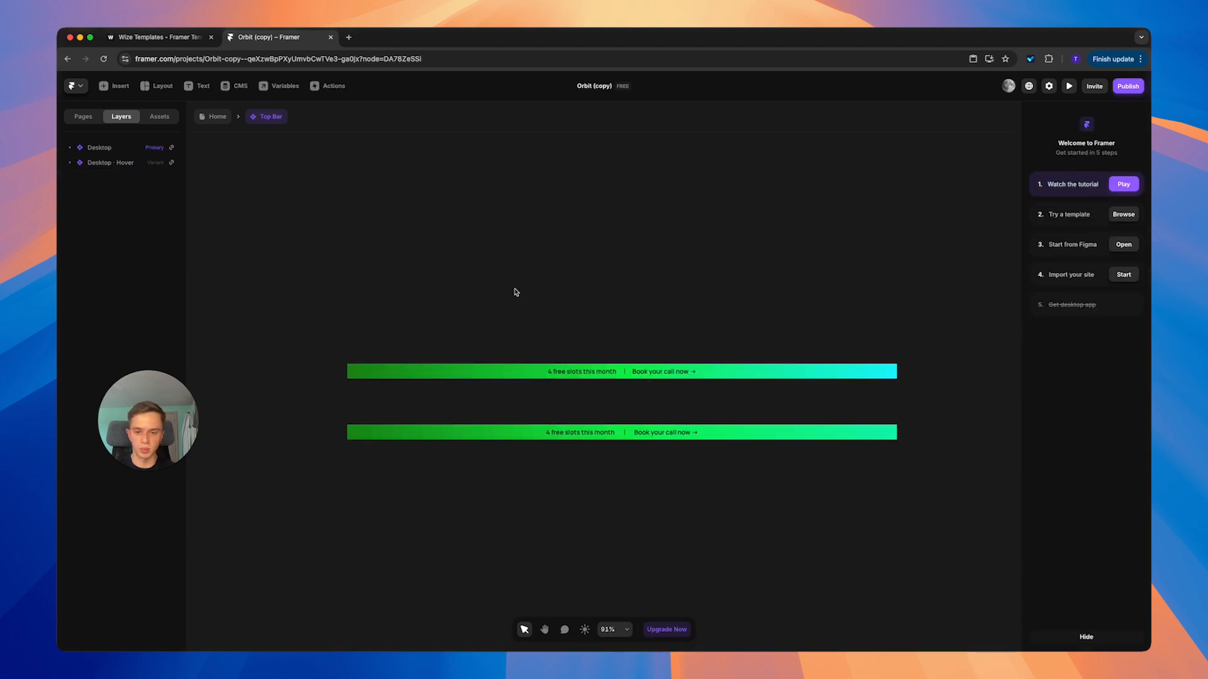
- Return to the Home page and open the hero's Get Started button component for editing
{"action": "left_click", "coordinate": [217, 117]}
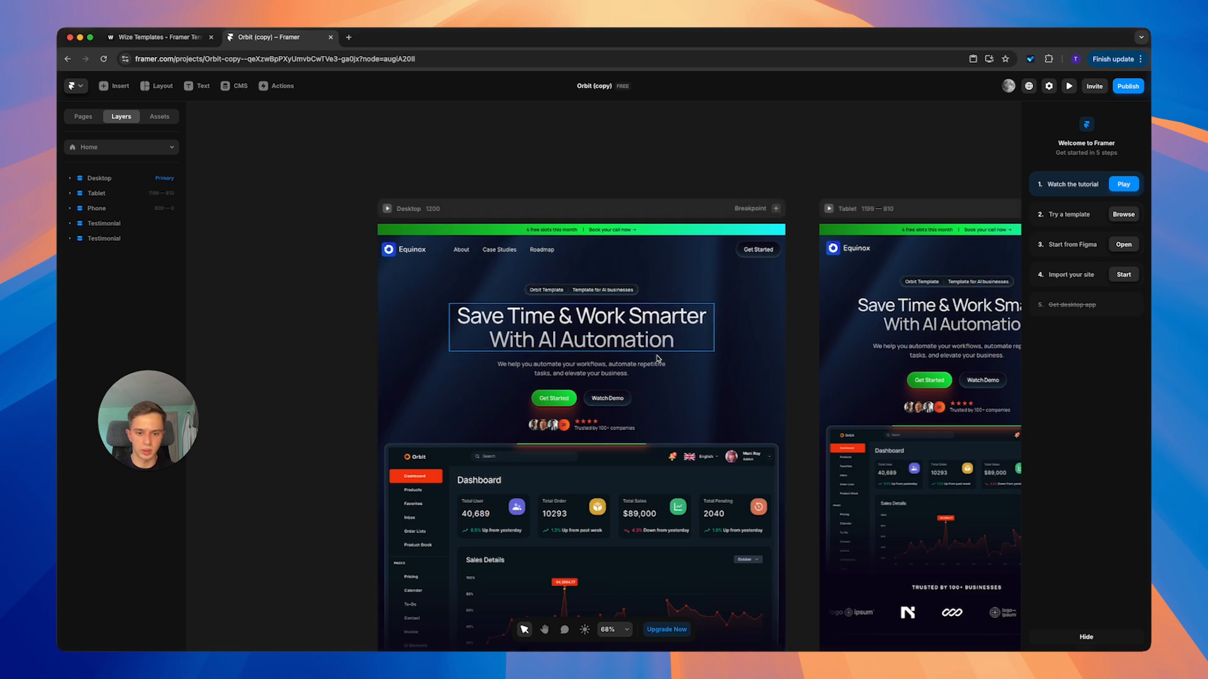
{"action": "scroll", "coordinate": [681, 393], "scroll_direction": "up", "scroll_amount": 2}
{"action": "left_click", "coordinate": [538, 403]}
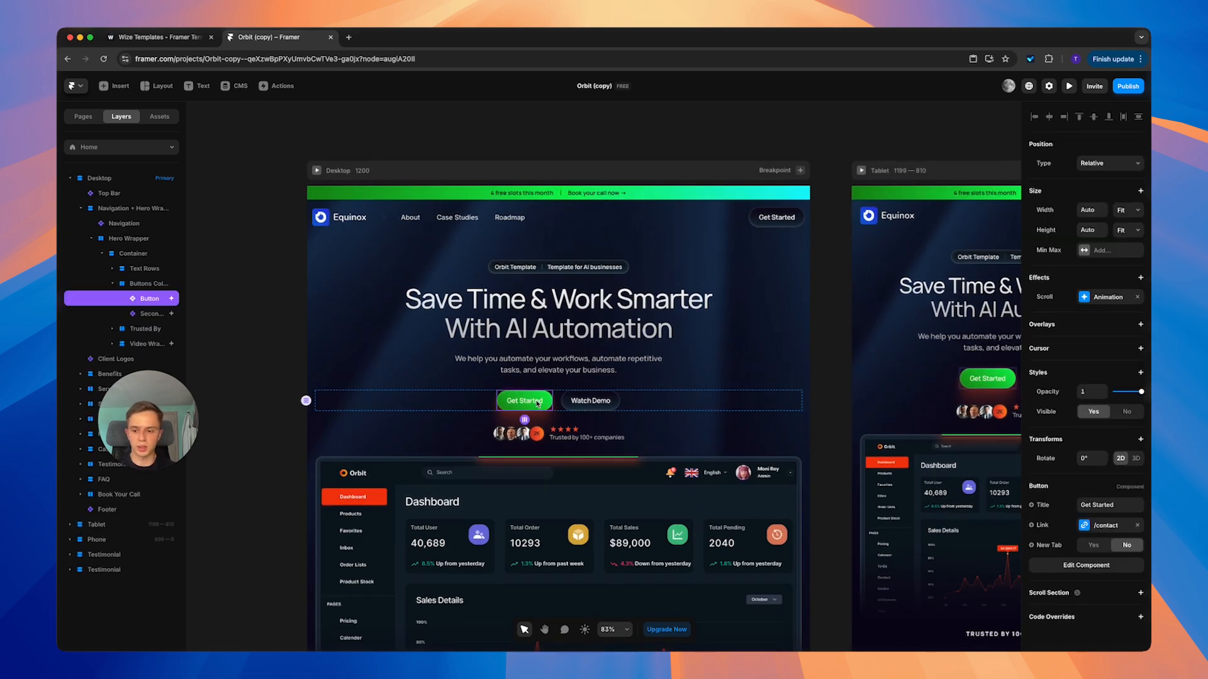
{"action": "left_click", "coordinate": [629, 141]}
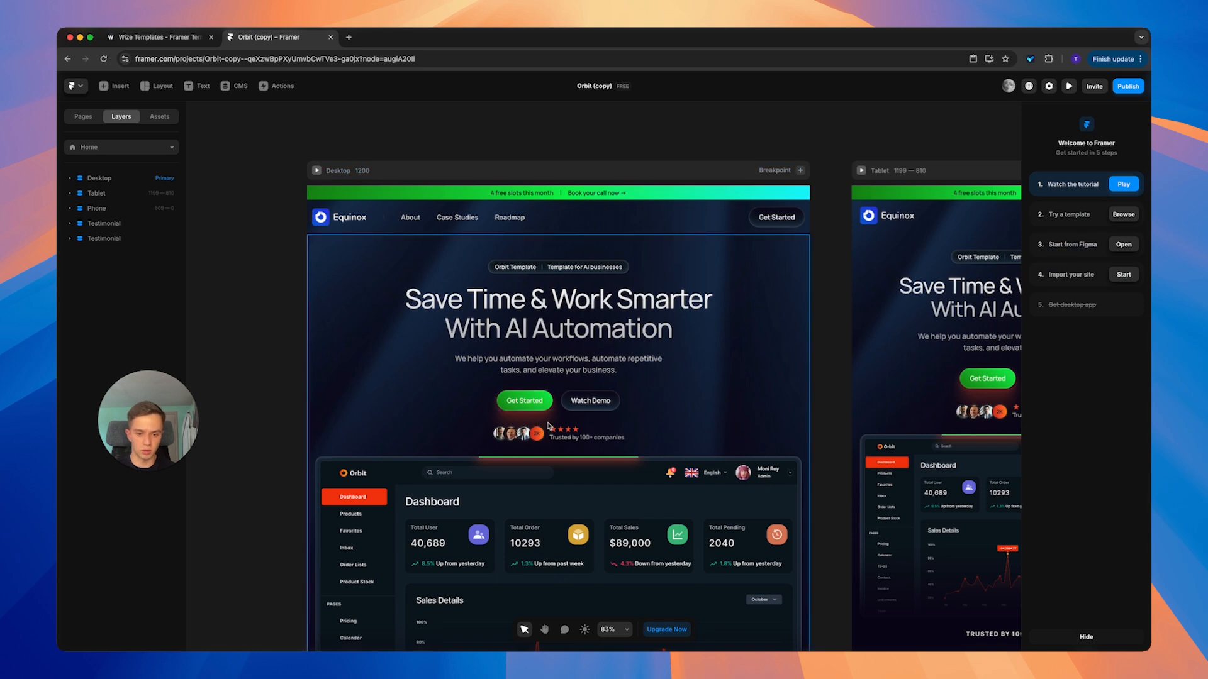
{"action": "double_click", "coordinate": [527, 409]}
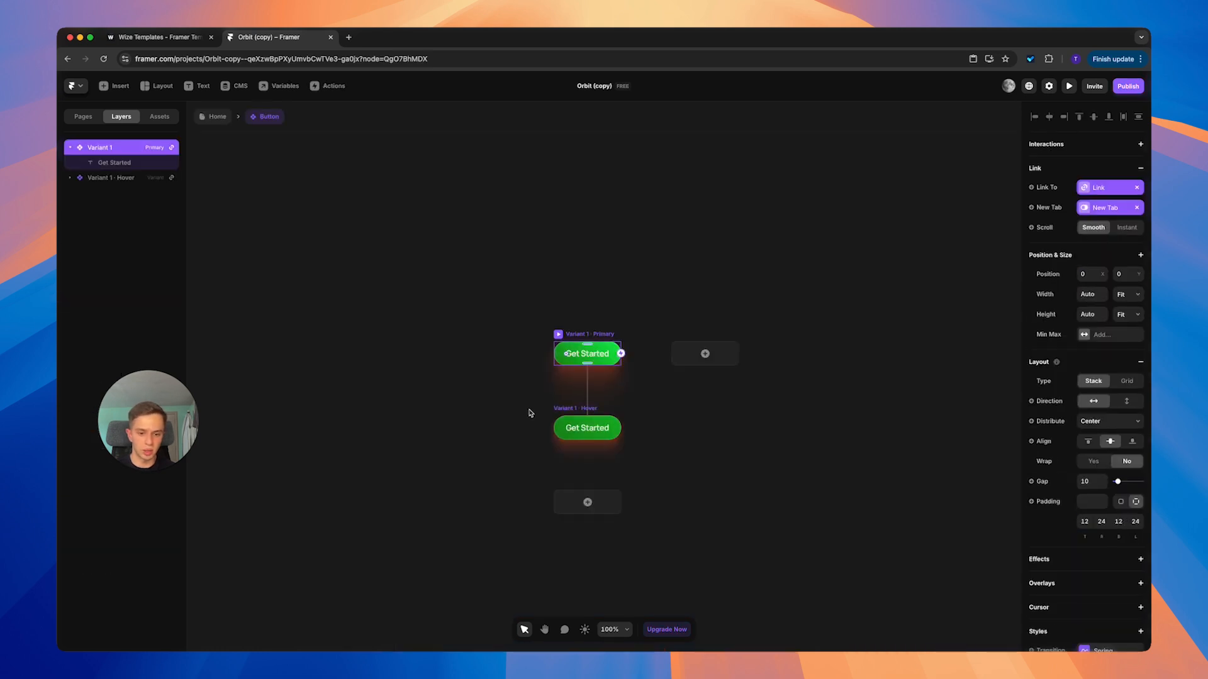
- Recolor the primary variant's first shadow with a green sampled from the button, #12DF42, at 23% opacity
{"action": "scroll", "coordinate": [1116, 564], "scroll_direction": "down", "scroll_amount": 6}
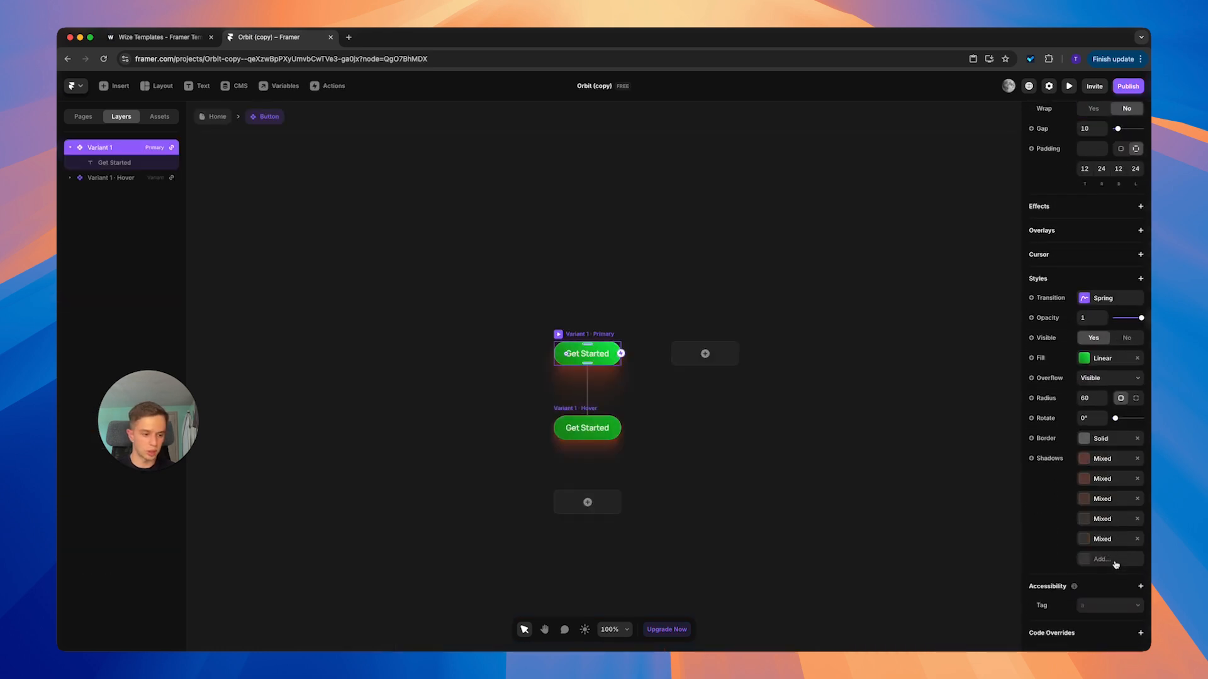
{"action": "left_click", "coordinate": [1098, 462]}
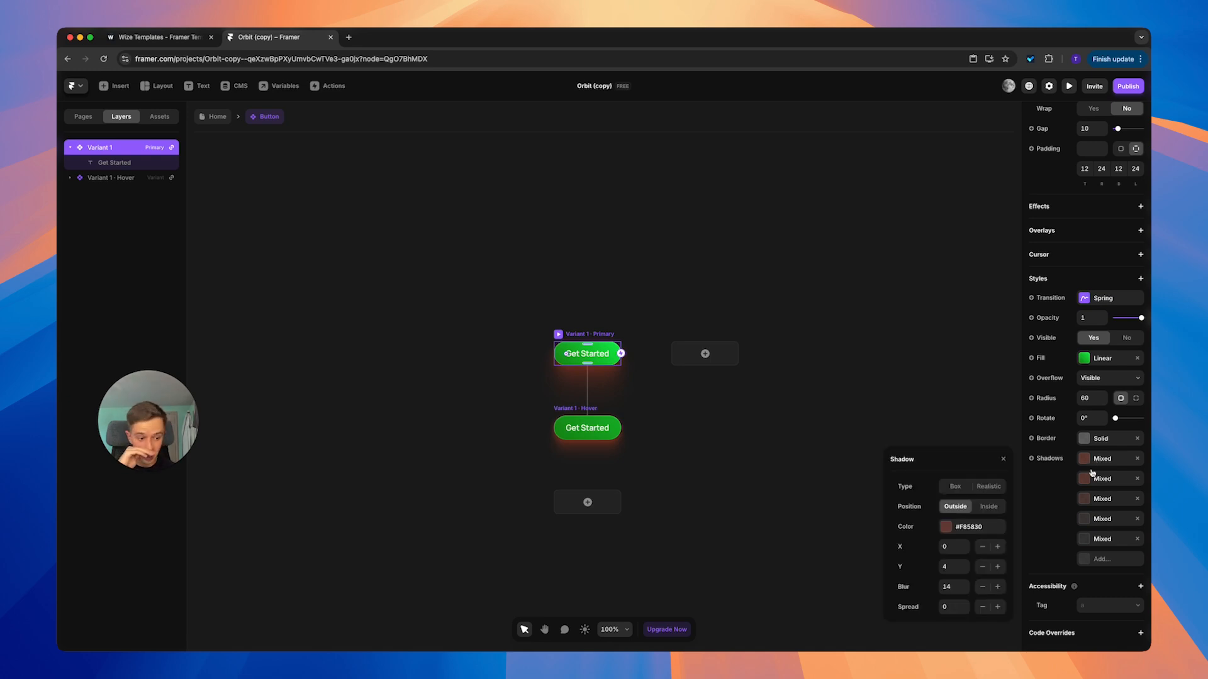
{"action": "left_click", "coordinate": [946, 527]}
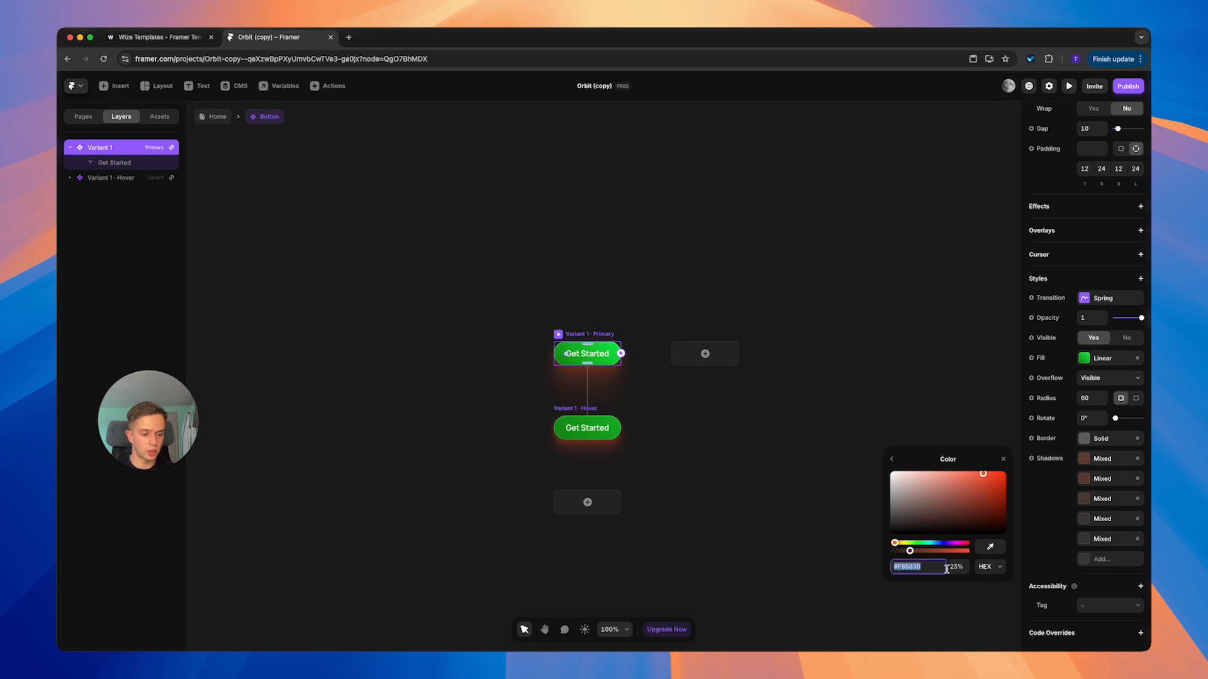
{"action": "left_click", "coordinate": [992, 551]}
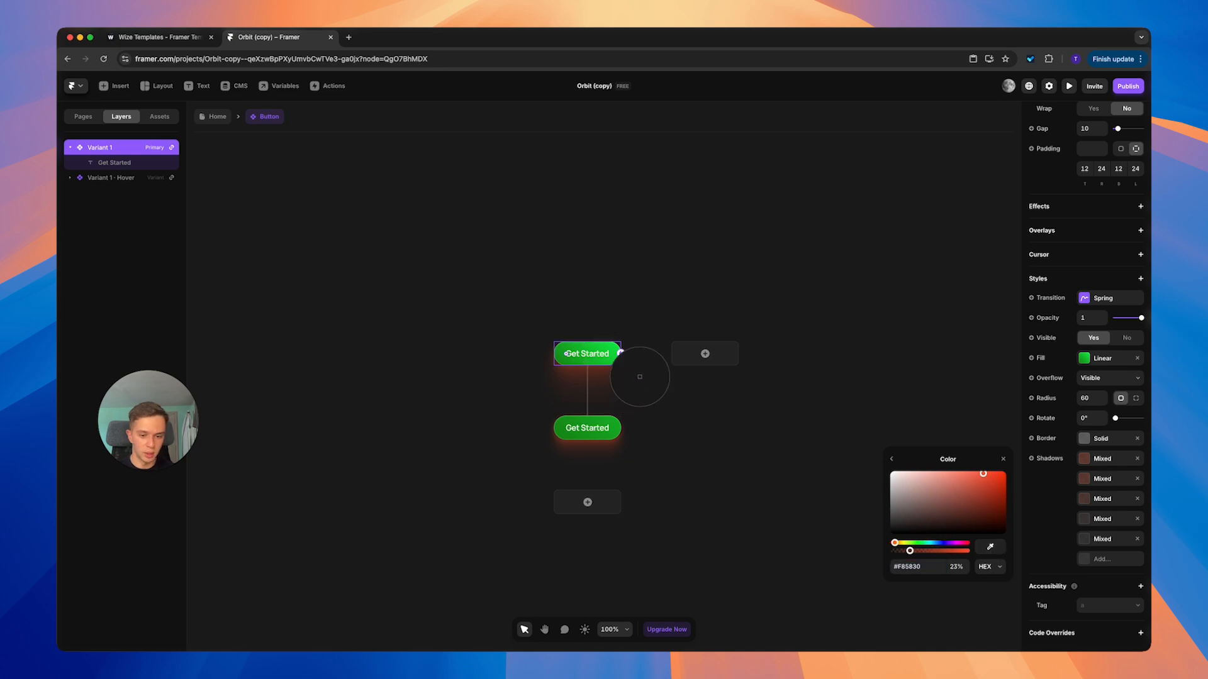
{"action": "left_click", "coordinate": [615, 351]}
{"action": "left_click", "coordinate": [957, 568]}
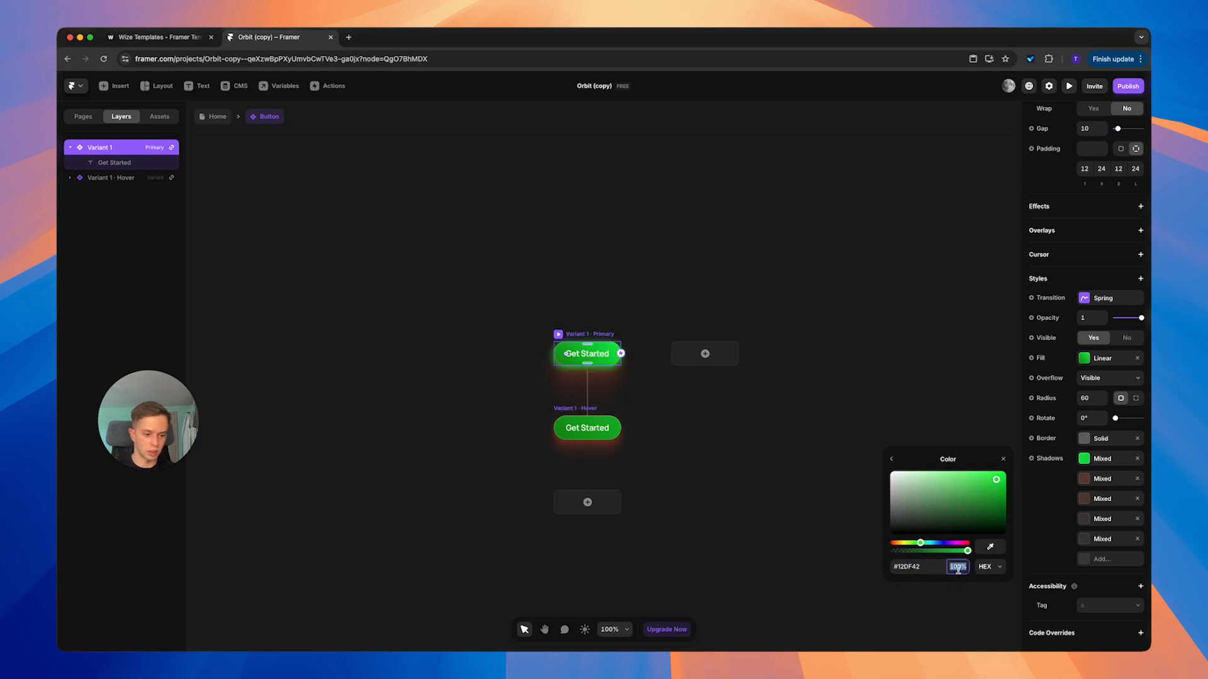
{"action": "type", "text": "23"}
{"action": "key", "text": "Return"}
- Recolor the primary variant's second shadow with a green sampled from the button, #16C232, at 20% opacity
{"action": "left_click", "coordinate": [1102, 480]}
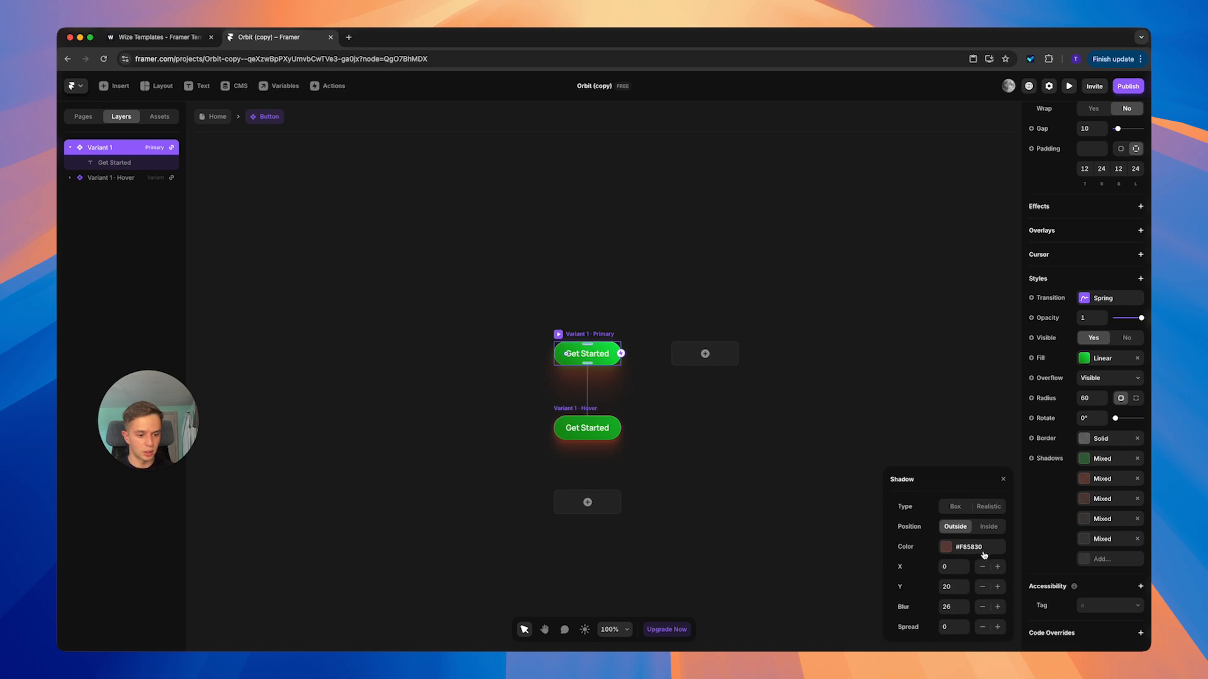
{"action": "left_click", "coordinate": [983, 551]}
{"action": "left_click", "coordinate": [991, 568]}
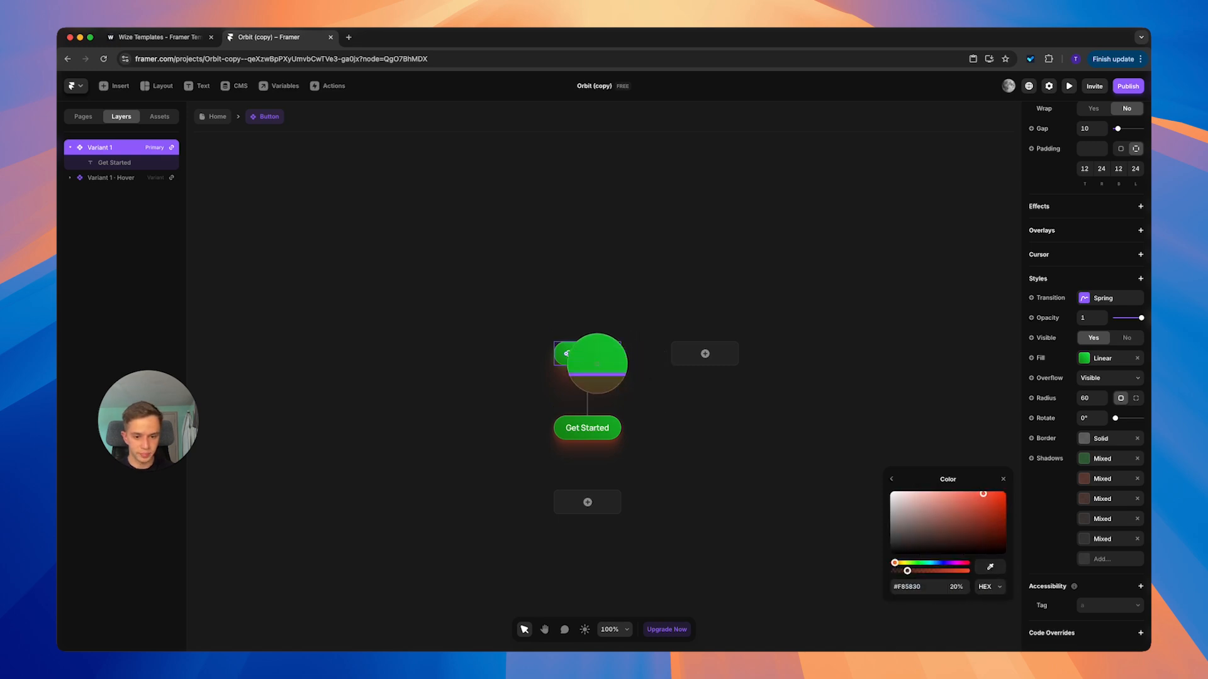
{"action": "left_click", "coordinate": [591, 355]}
{"action": "left_click", "coordinate": [959, 590]}
{"action": "type", "text": "20"}
{"action": "key", "text": "Return"}
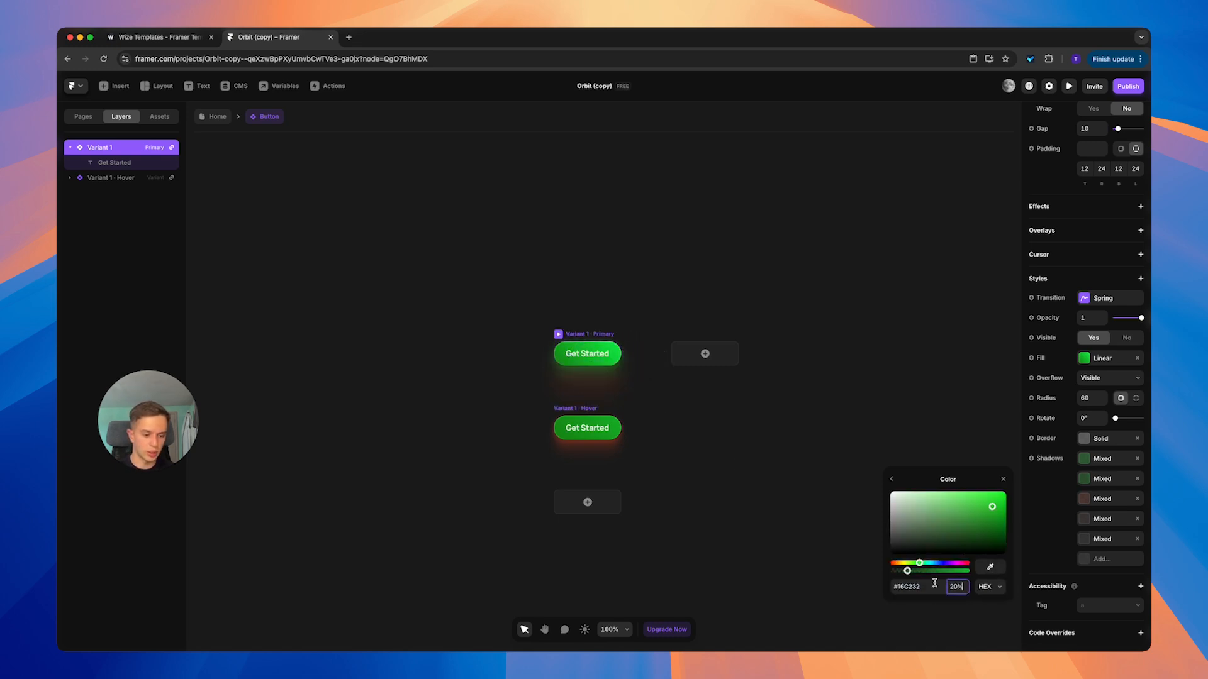
- Copy the second shadow's hex value #16C232 and apply it to the primary variant's third shadow
{"action": "left_click", "coordinate": [930, 586]}
{"action": "key", "text": "cmd+c"}
{"action": "left_click", "coordinate": [1101, 500]}
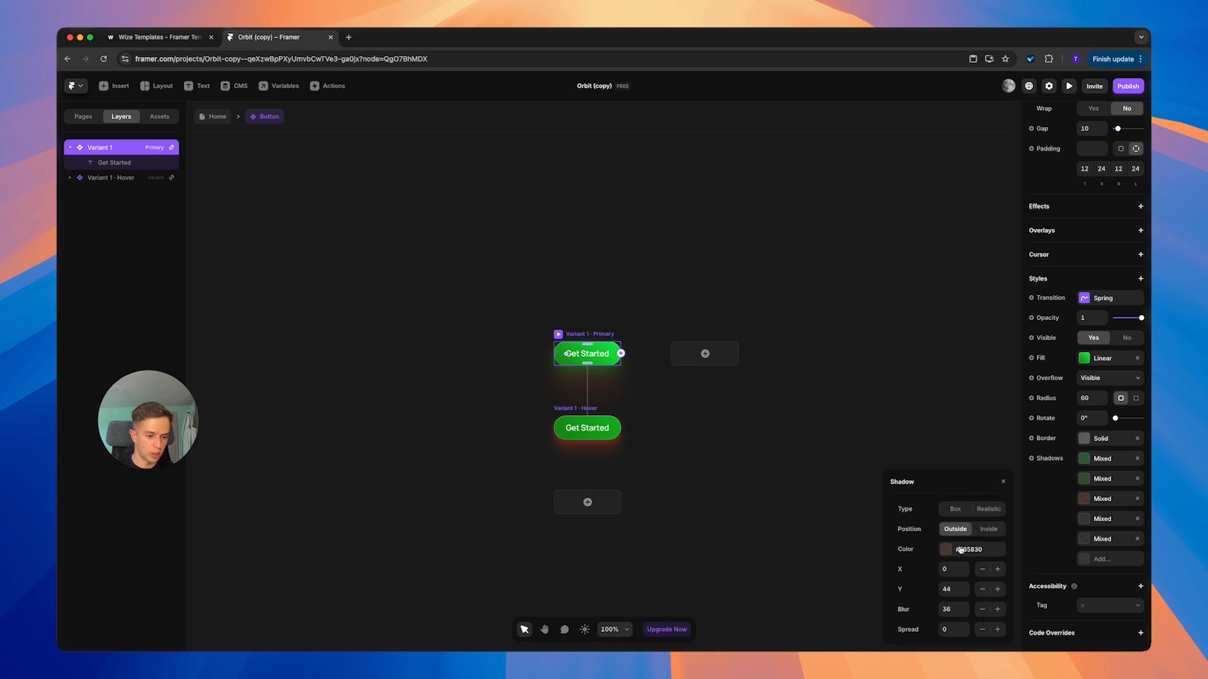
{"action": "left_click", "coordinate": [960, 551]}
{"action": "key", "text": "cmd+v"}
{"action": "left_click", "coordinate": [955, 608]}
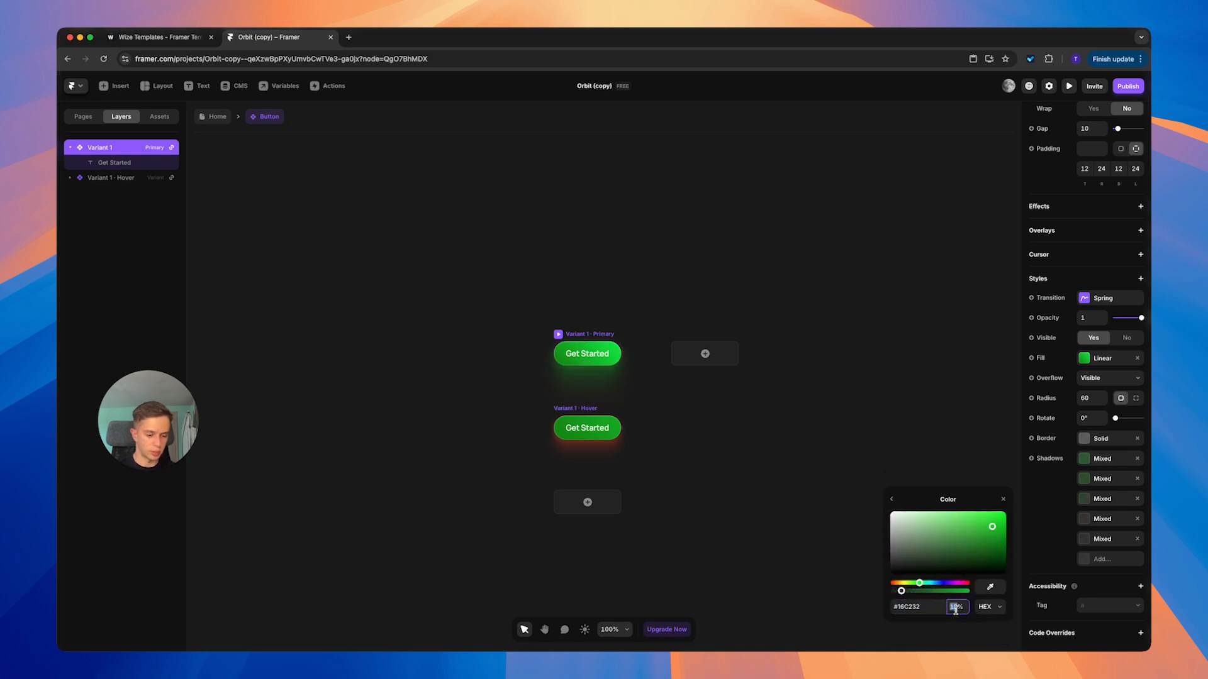
- Apply the copied green #16C232 to the primary variant's fourth and fifth shadows
{"action": "left_click", "coordinate": [1102, 521]}
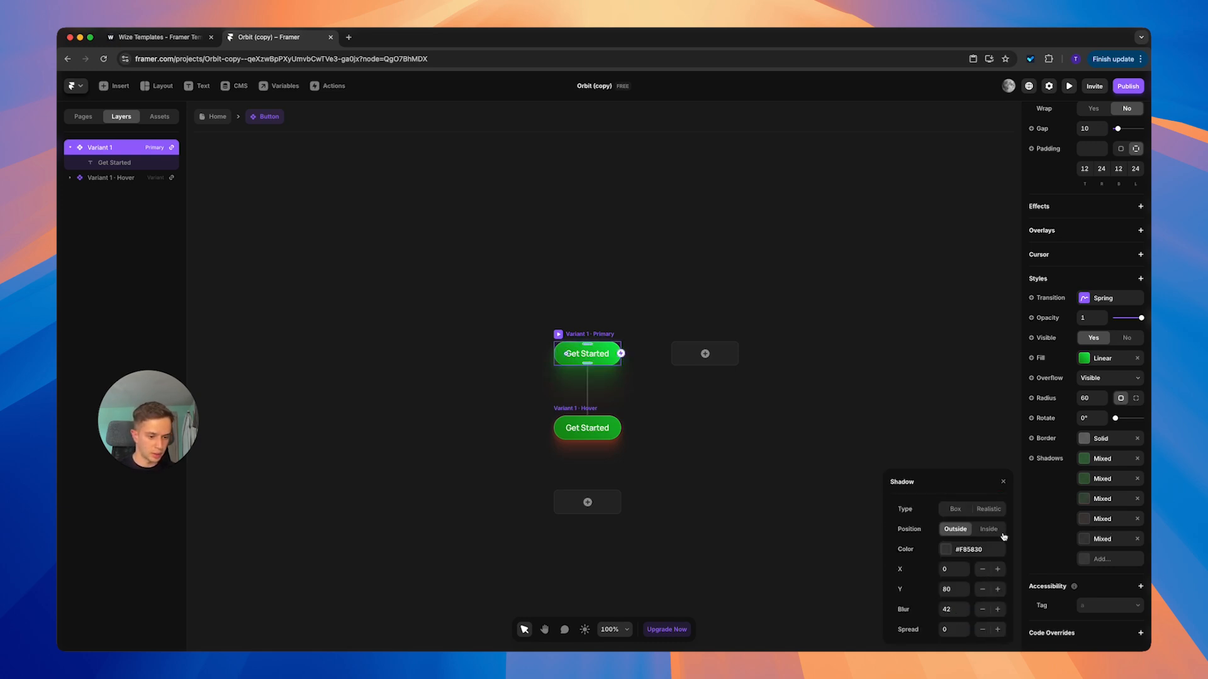
{"action": "left_click", "coordinate": [957, 549]}
{"action": "left_click", "coordinate": [915, 626]}
{"action": "key", "text": "cmd+v"}
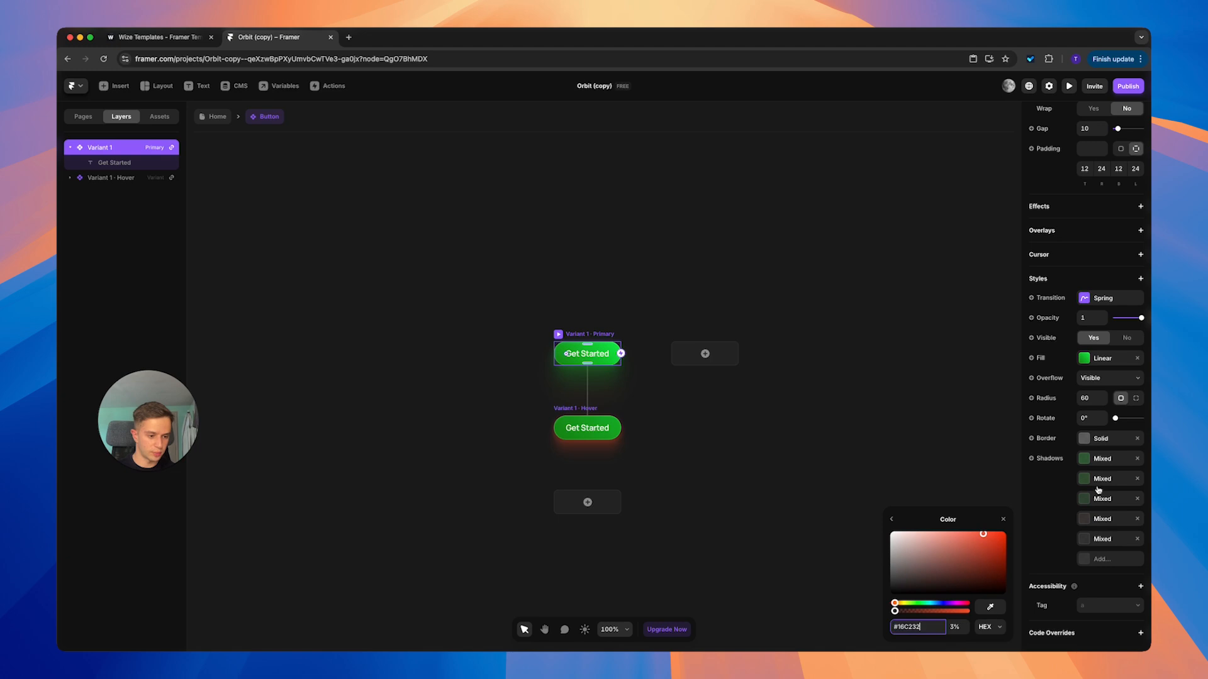
{"action": "left_click", "coordinate": [1101, 520]}
{"action": "left_click", "coordinate": [1098, 541]}
{"action": "left_click", "coordinate": [976, 553]}
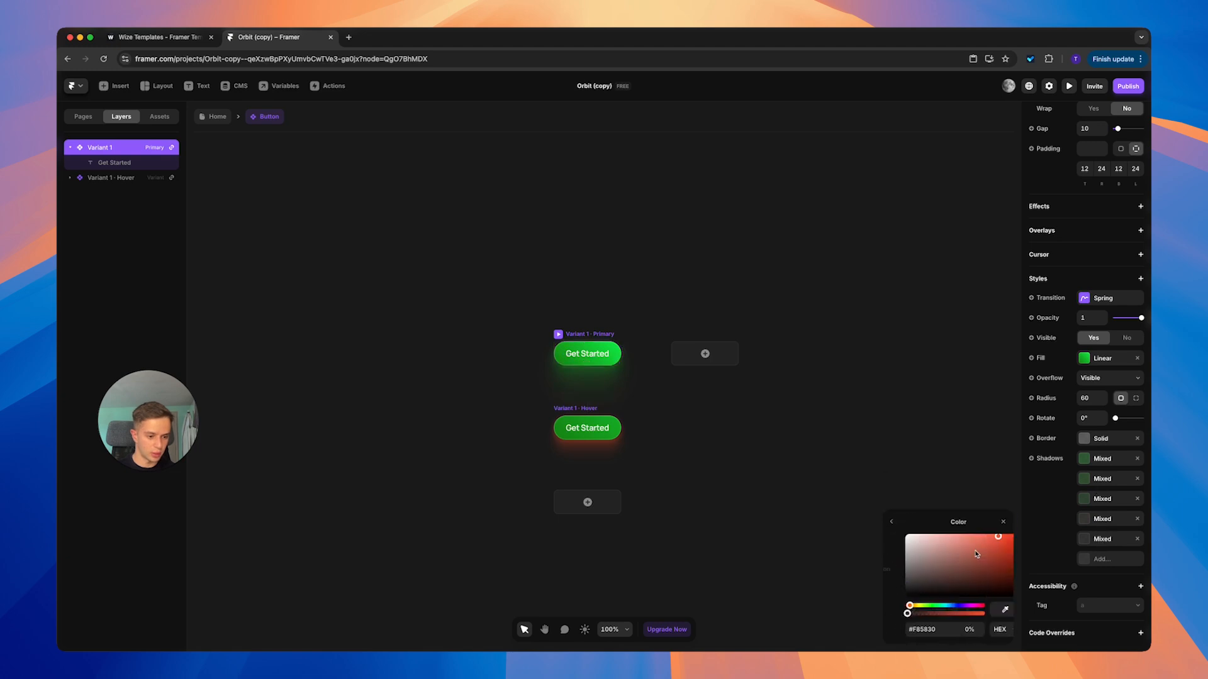
{"action": "left_click", "coordinate": [915, 627]}
{"action": "key", "text": "cmd+v"}
{"action": "left_click", "coordinate": [900, 442]}
{"action": "left_click", "coordinate": [601, 336]}
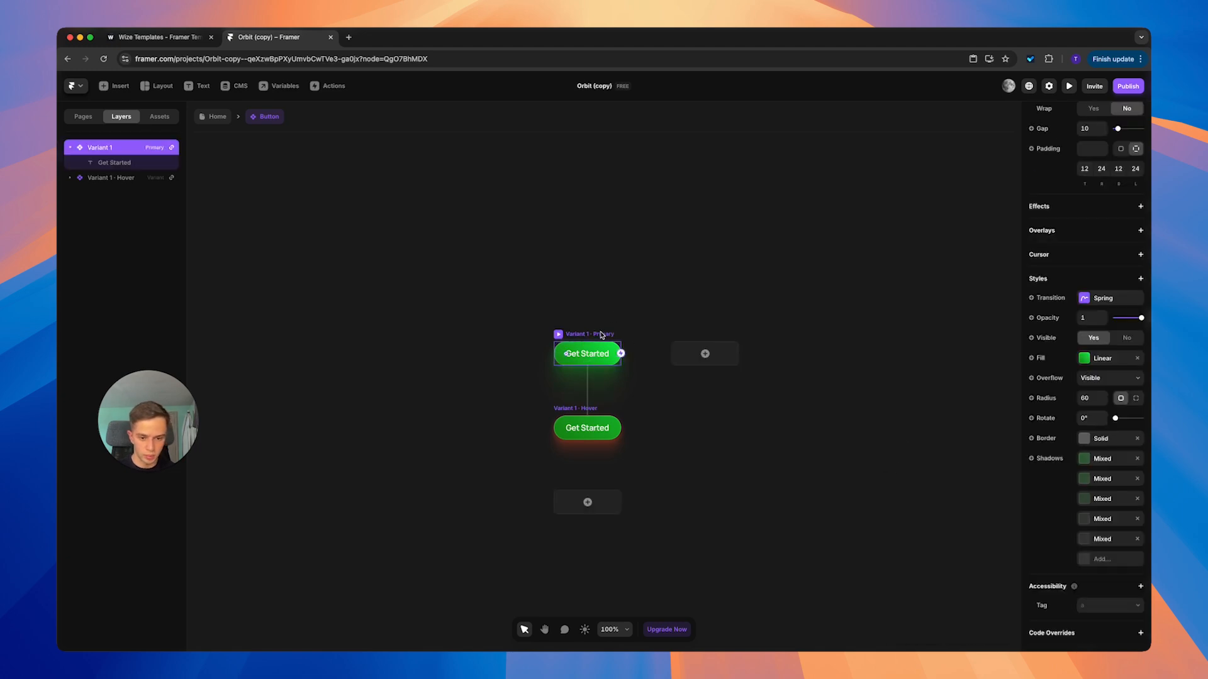
- In the button's Hover variant, set the first shadow's color to #16C232
{"action": "left_click", "coordinate": [588, 408]}
{"action": "scroll", "coordinate": [1092, 457], "scroll_direction": "down", "scroll_amount": 10}
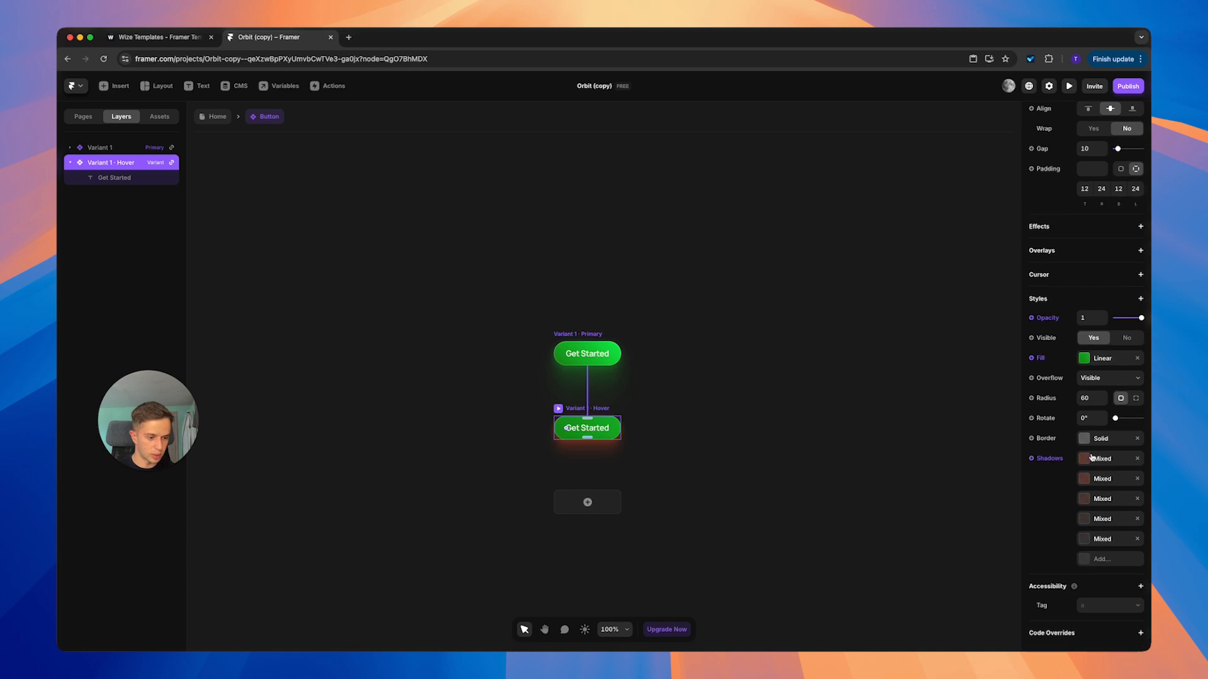
{"action": "left_click", "coordinate": [1094, 462]}
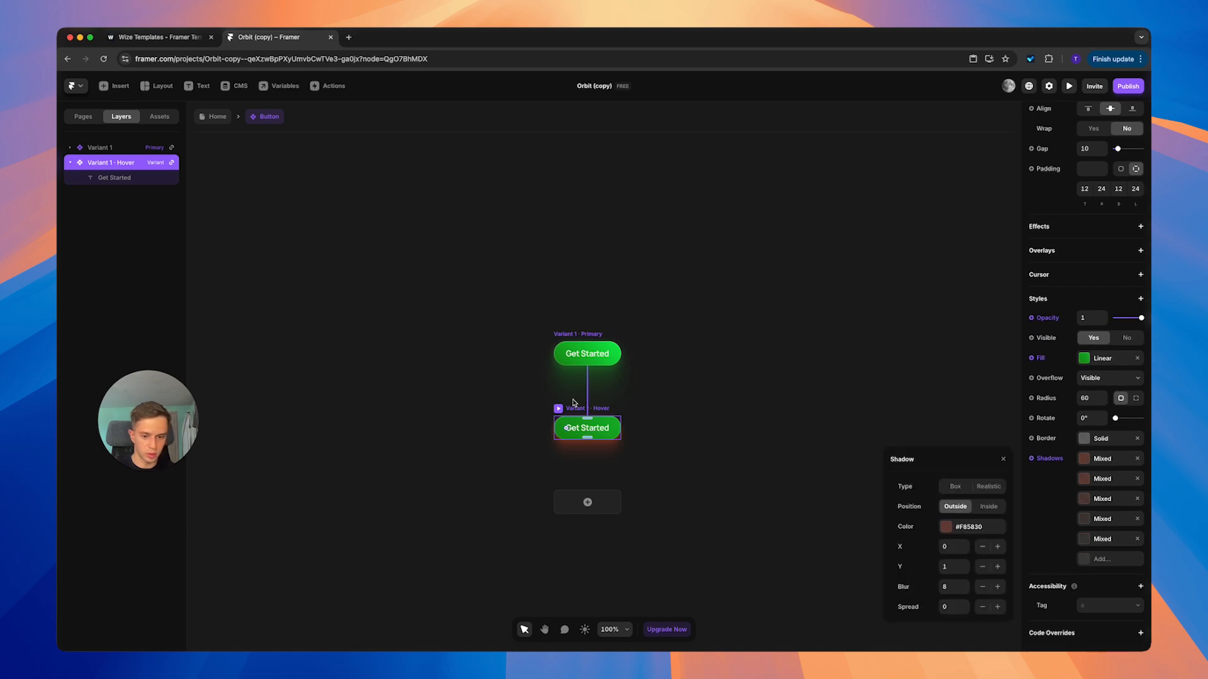
{"action": "left_click", "coordinate": [963, 528]}
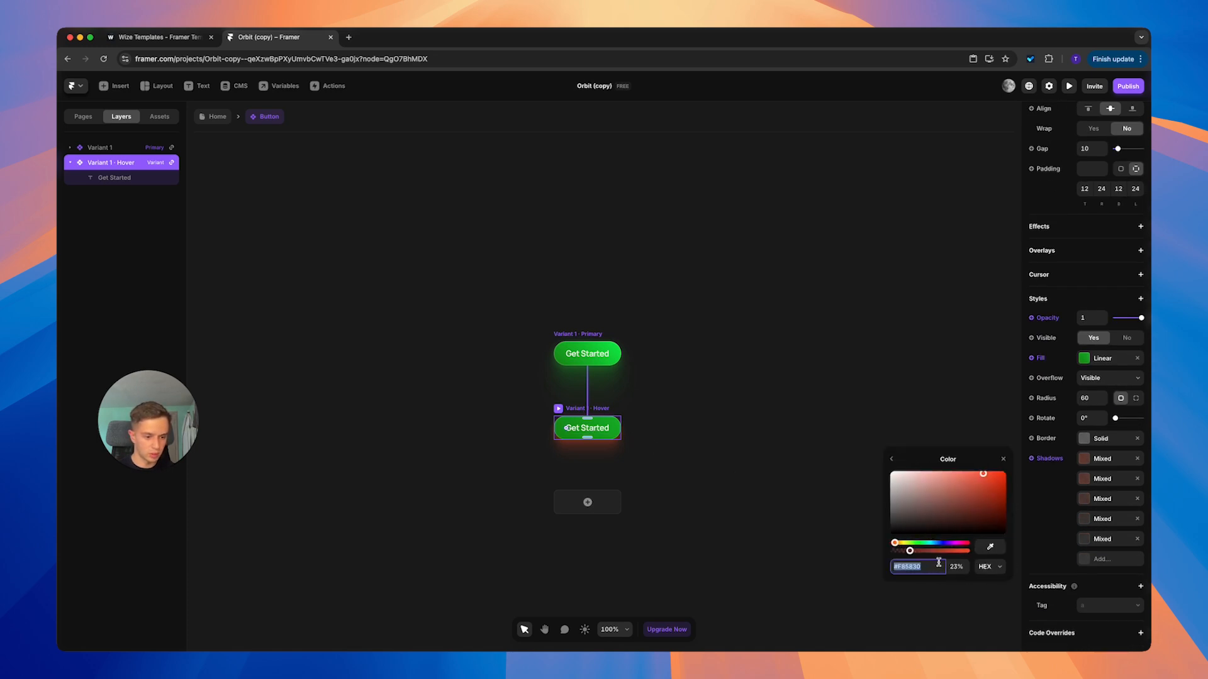
{"action": "key", "text": "super+v"}
{"action": "key", "text": "Return"}
- Set the Hover variant's second and third shadow colors to #16C232
{"action": "left_click", "coordinate": [1098, 482]}
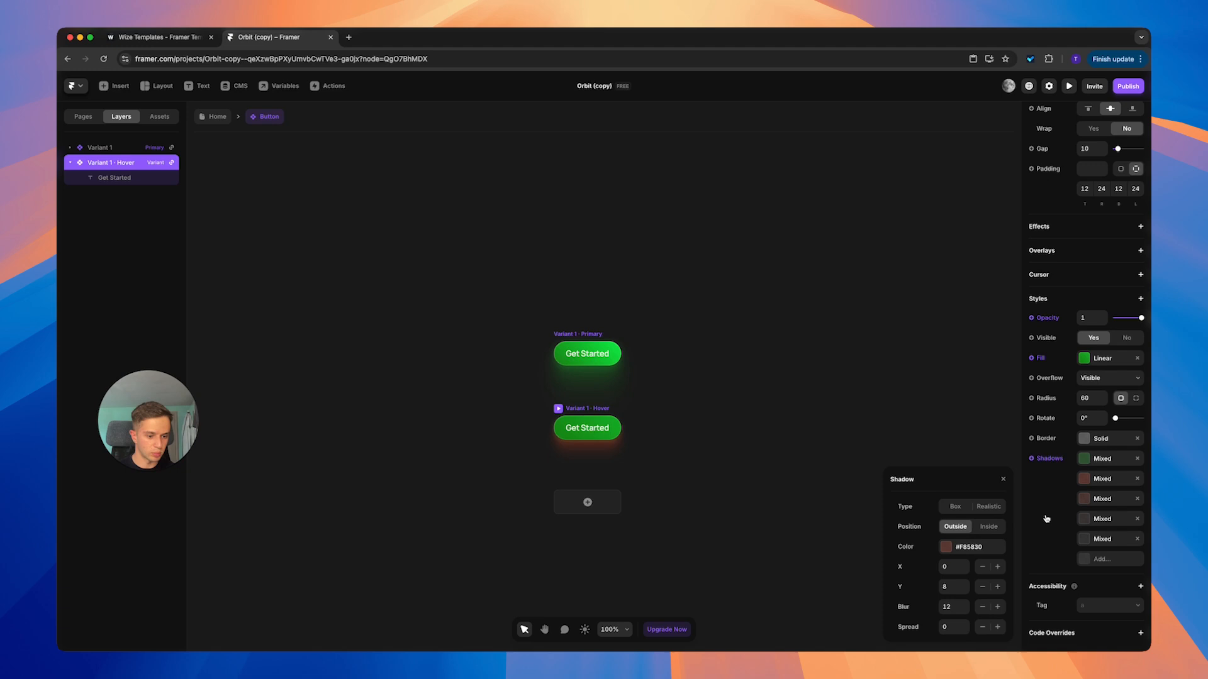
{"action": "left_click", "coordinate": [960, 552]}
{"action": "key", "text": "super+v"}
{"action": "key", "text": "Return"}
{"action": "left_click", "coordinate": [1107, 499]}
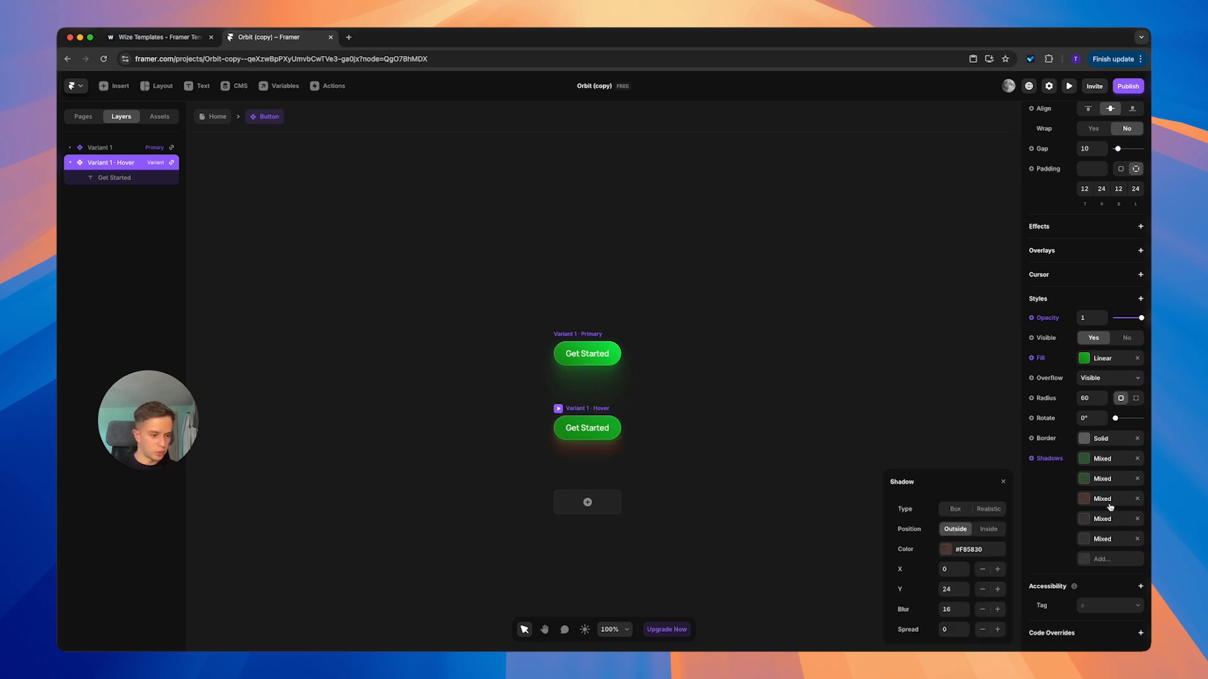
{"action": "left_click", "coordinate": [982, 551]}
{"action": "key", "text": "super+v"}
{"action": "key", "text": "Return"}
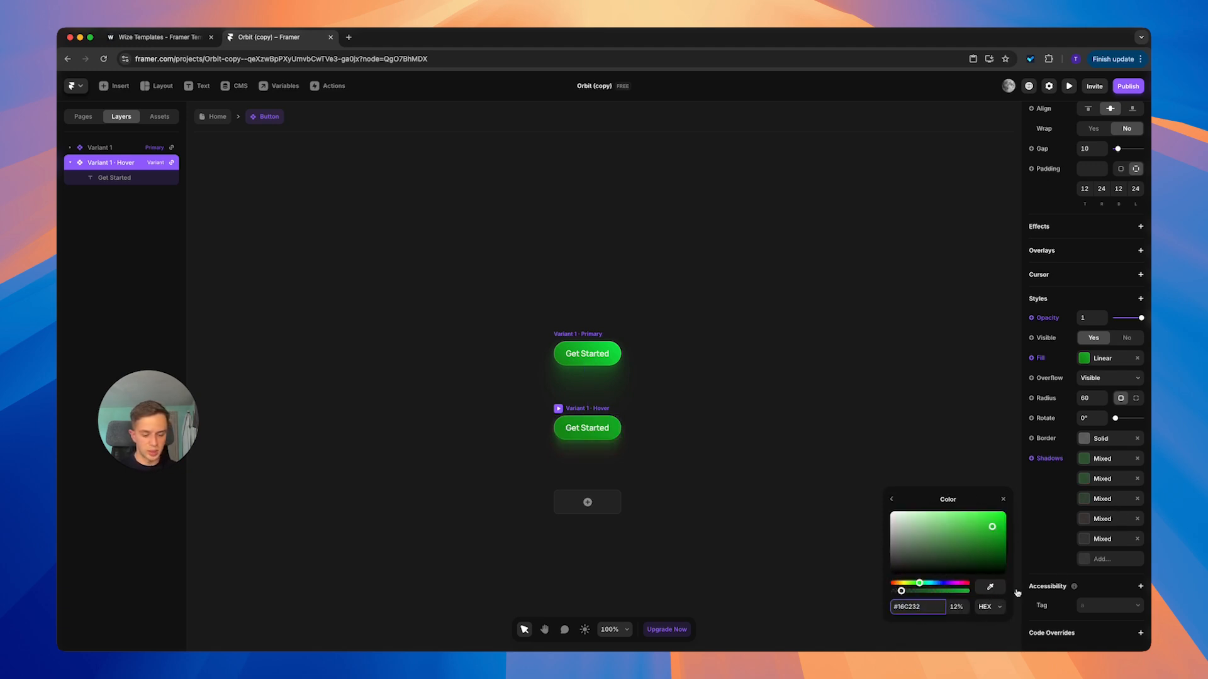
- Set the Hover variant's fourth and fifth shadow colors to #16C232 and deselect the variant
{"action": "left_click", "coordinate": [1097, 524]}
{"action": "left_click", "coordinate": [970, 551]}
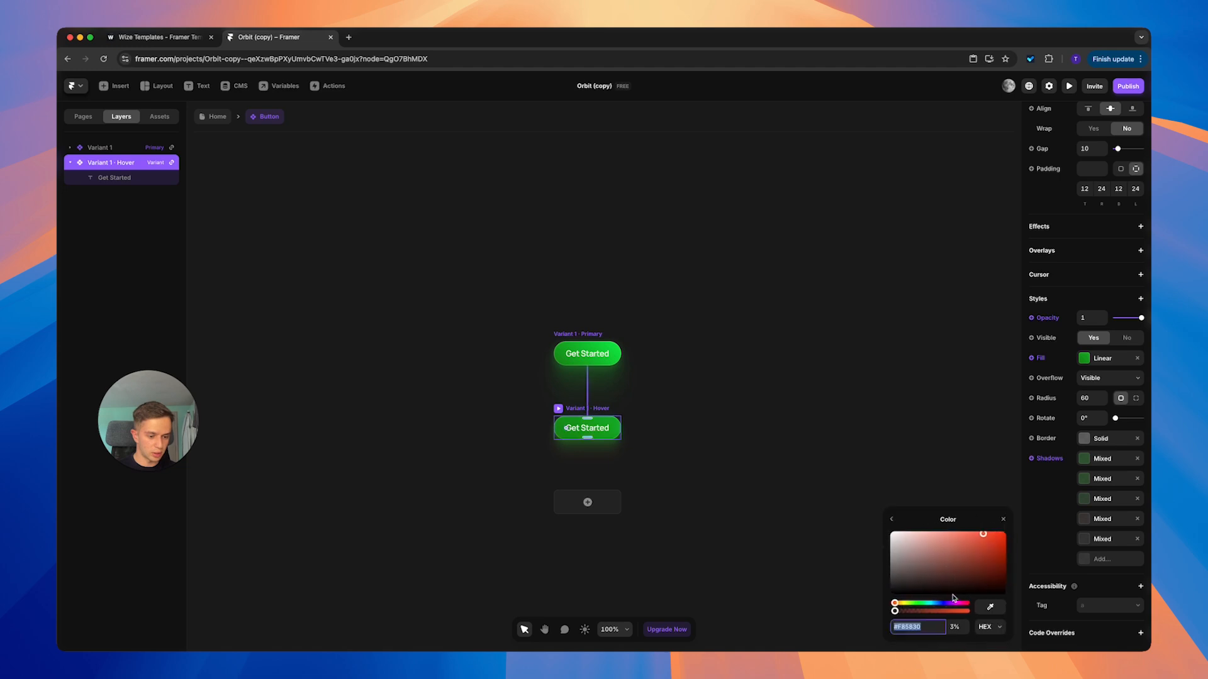
{"action": "key", "text": "super+v"}
{"action": "key", "text": "Return"}
{"action": "left_click", "coordinate": [1086, 543]}
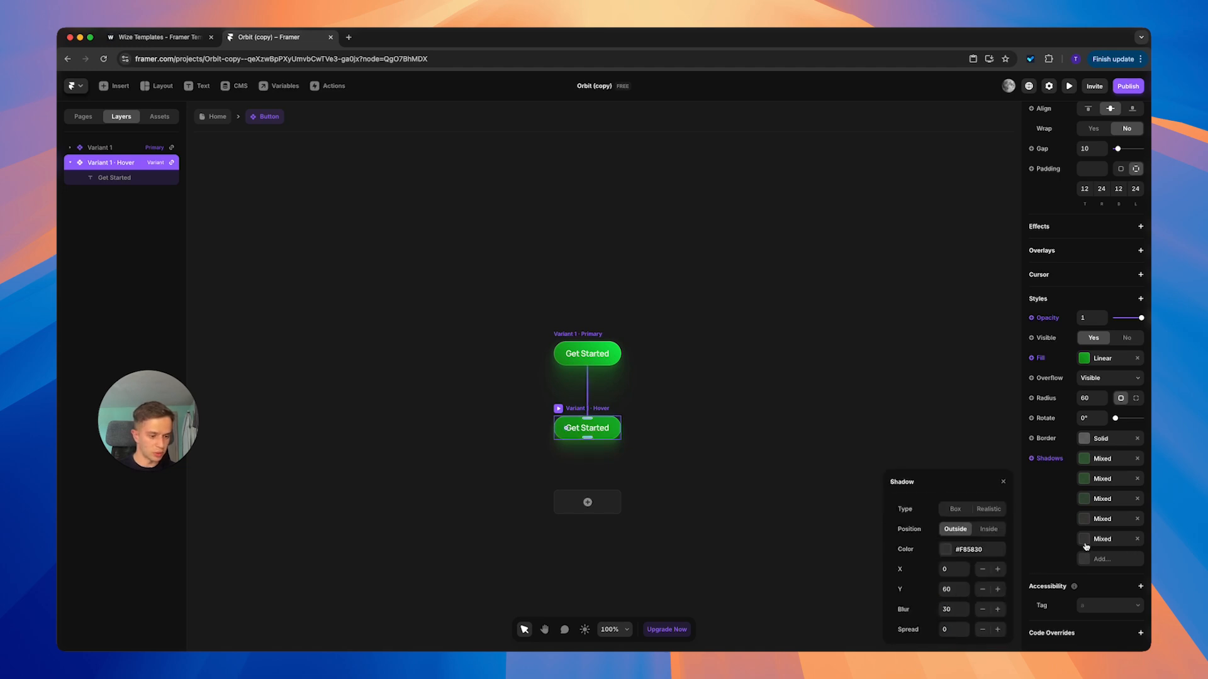
{"action": "left_click", "coordinate": [969, 547]}
{"action": "key", "text": "super+v"}
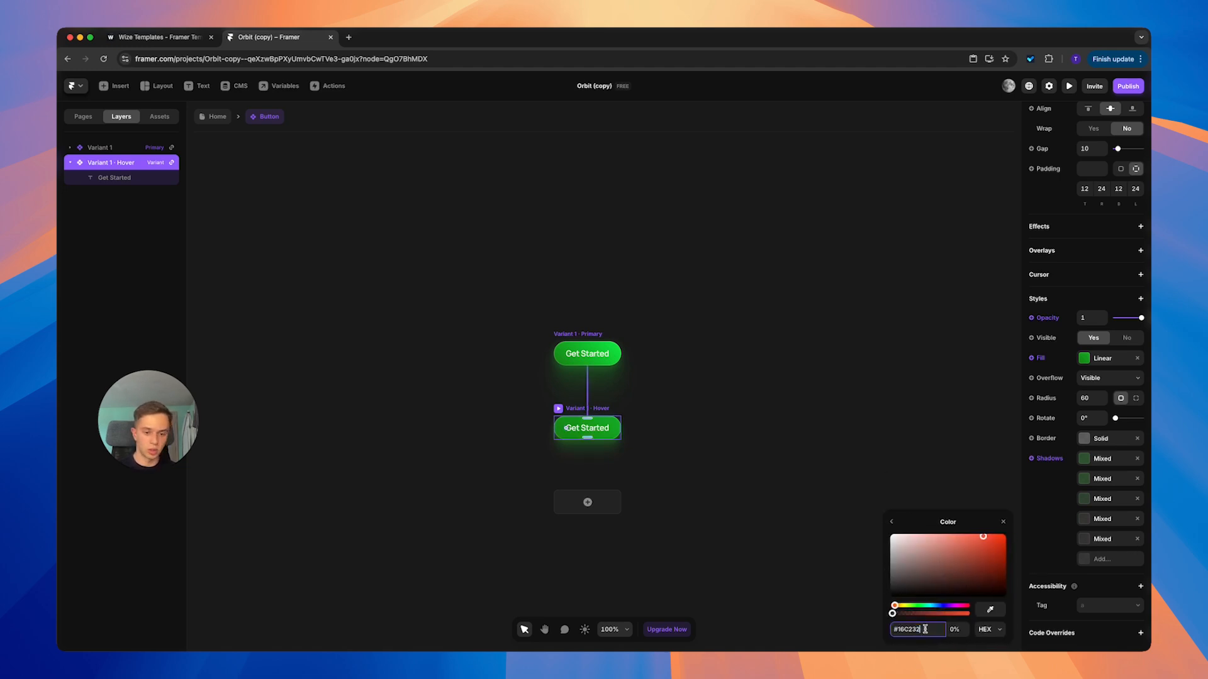
{"action": "key", "text": "Return"}
{"action": "left_click", "coordinate": [828, 481]}
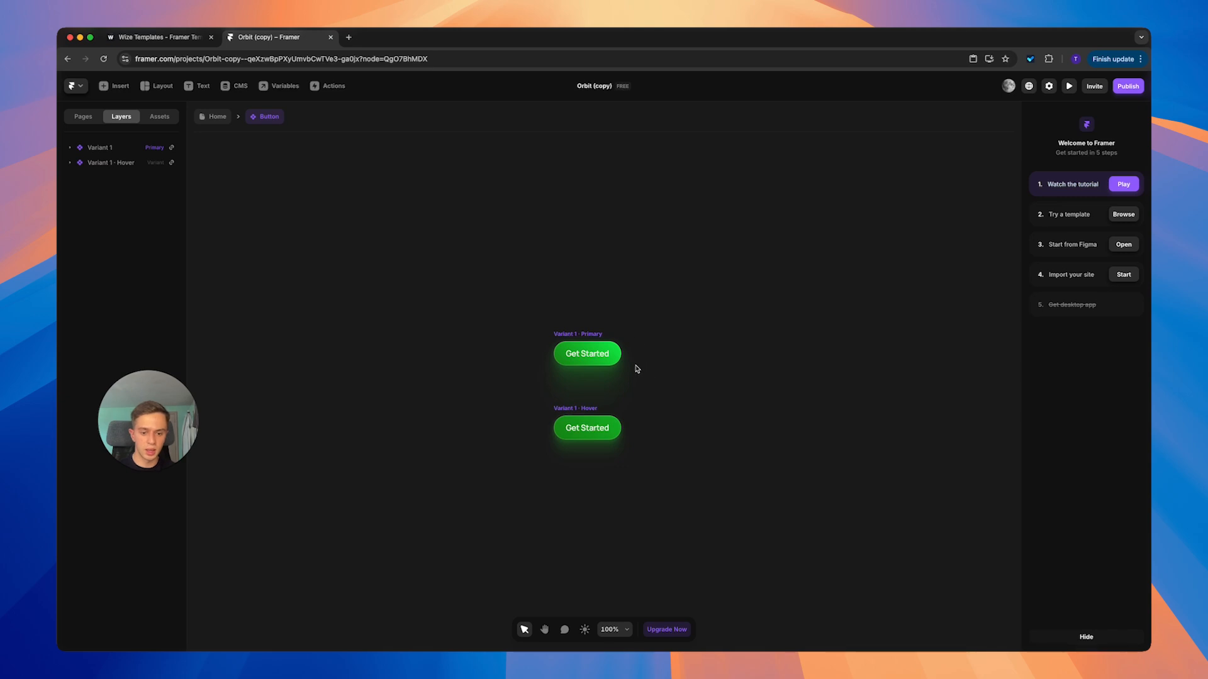
- Apply the Dark color style to the primary button's Get Started label and check the result in a preview of the Home page
{"action": "double_click", "coordinate": [593, 352]}
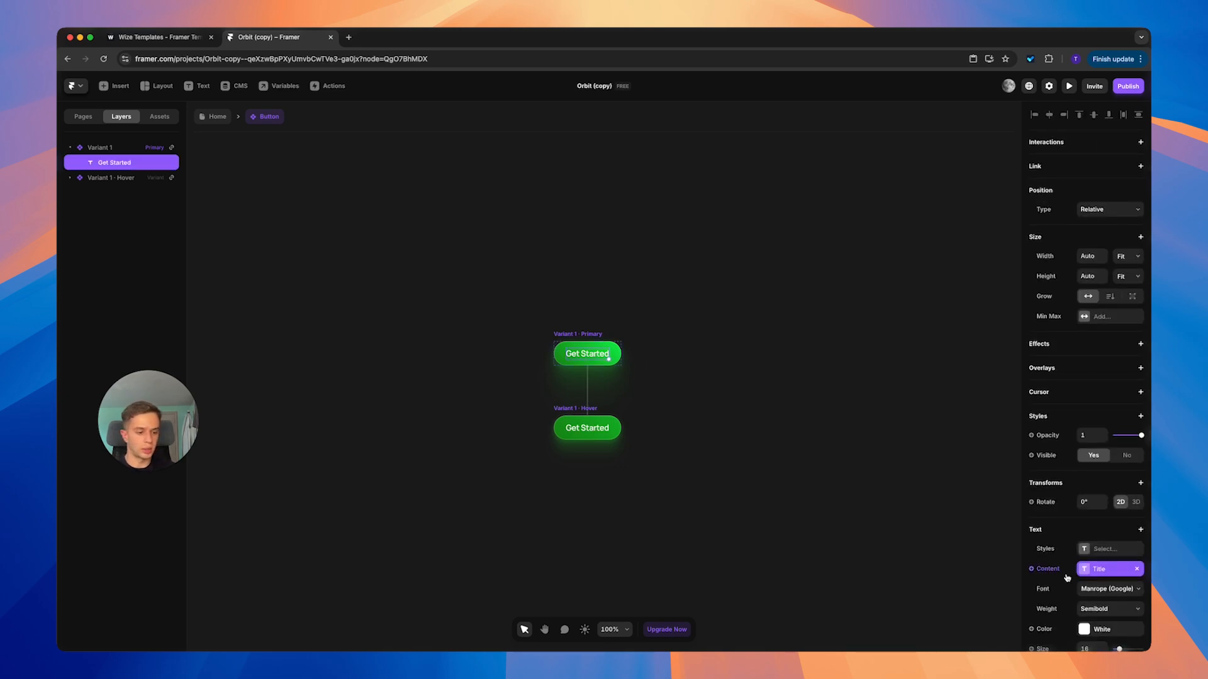
{"action": "left_click", "coordinate": [1096, 634]}
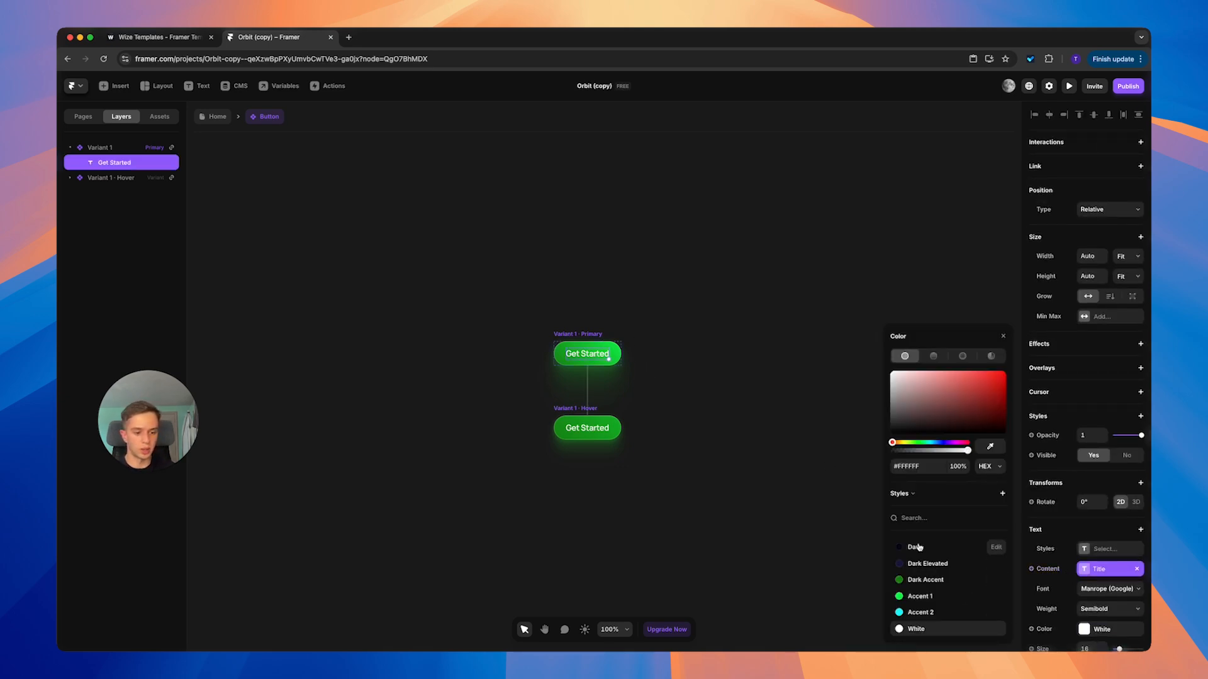
{"action": "left_click", "coordinate": [685, 480]}
{"action": "left_click", "coordinate": [225, 123]}
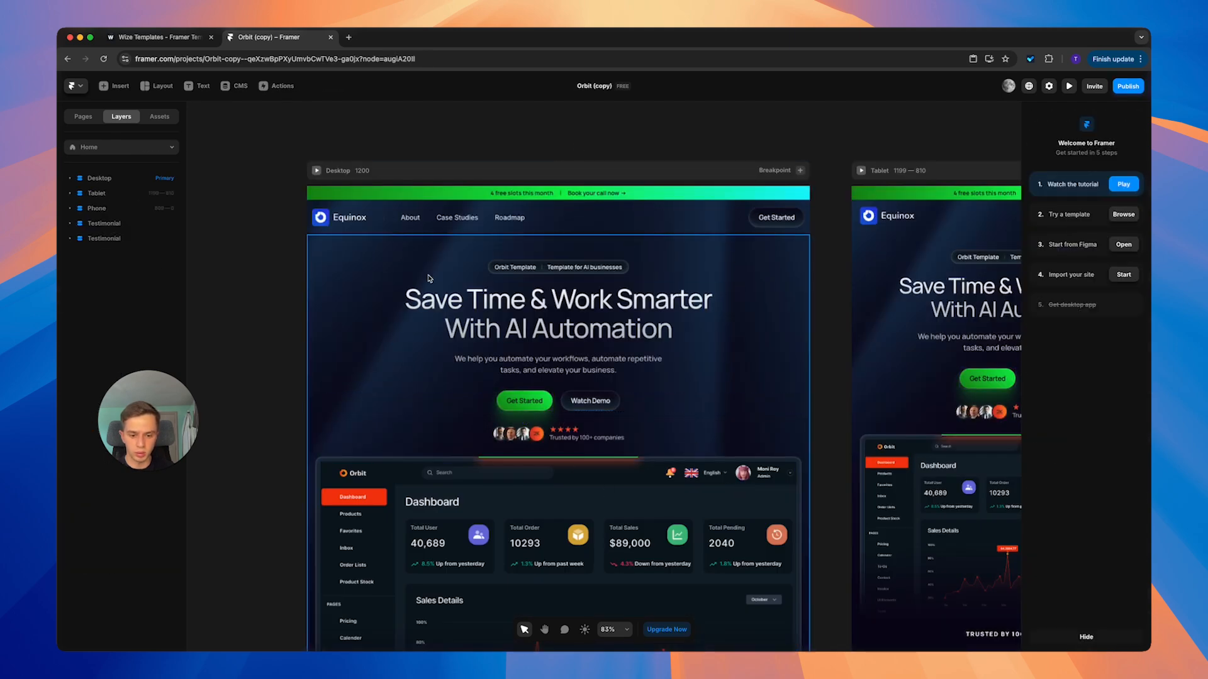
{"action": "left_click", "coordinate": [1070, 87]}
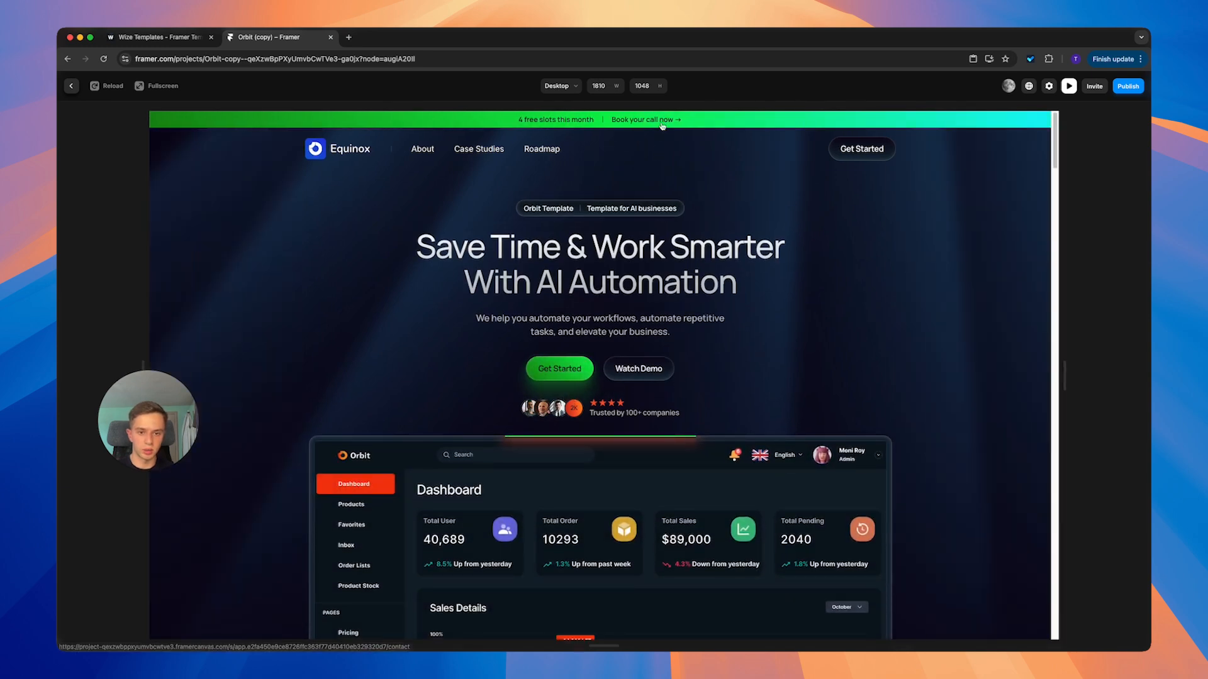
{"action": "key", "text": "Escape"}
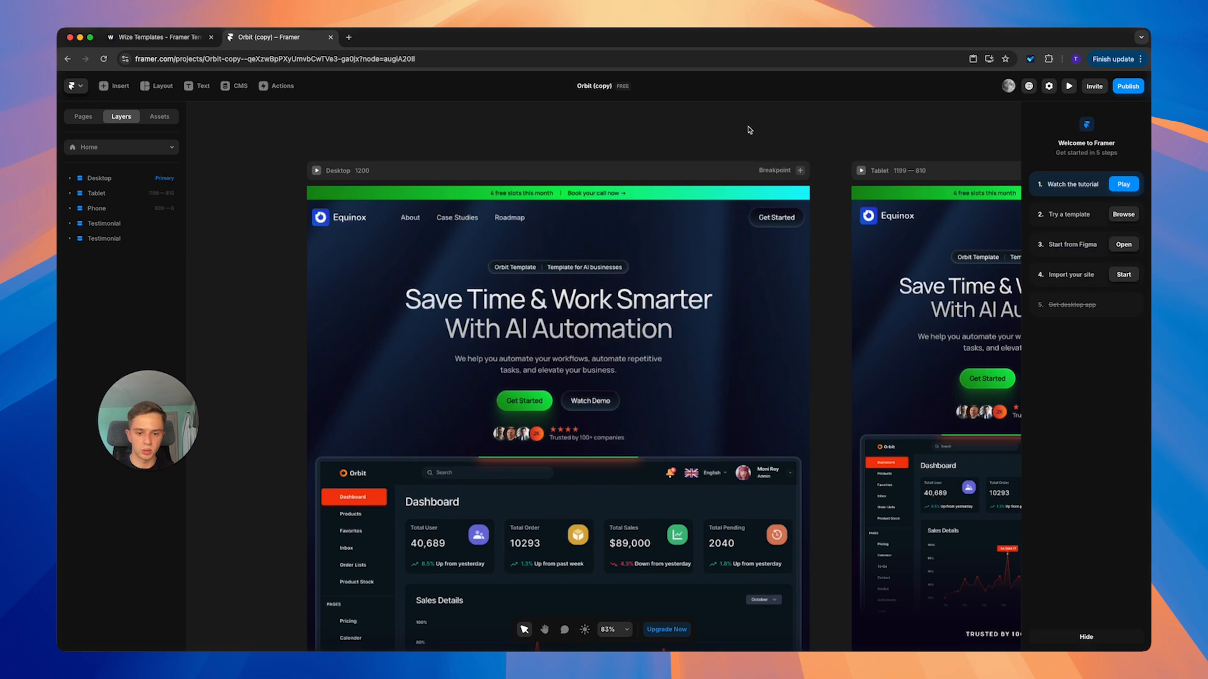
- Apply the Accent 1 color style to the shadow of the highlight line above the hero's dashboard image
{"action": "scroll", "coordinate": [679, 241], "scroll_direction": "down", "scroll_amount": 5}
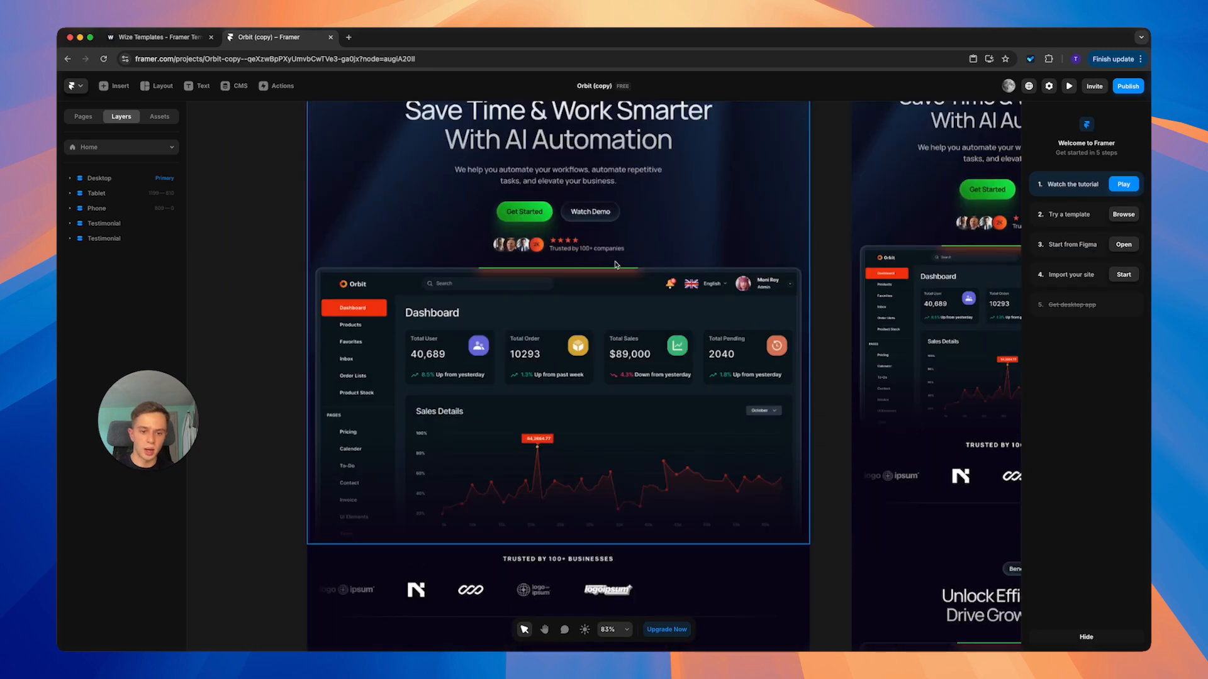
{"action": "left_click", "coordinate": [560, 268]}
{"action": "scroll", "coordinate": [1137, 612], "scroll_direction": "down", "scroll_amount": 2}
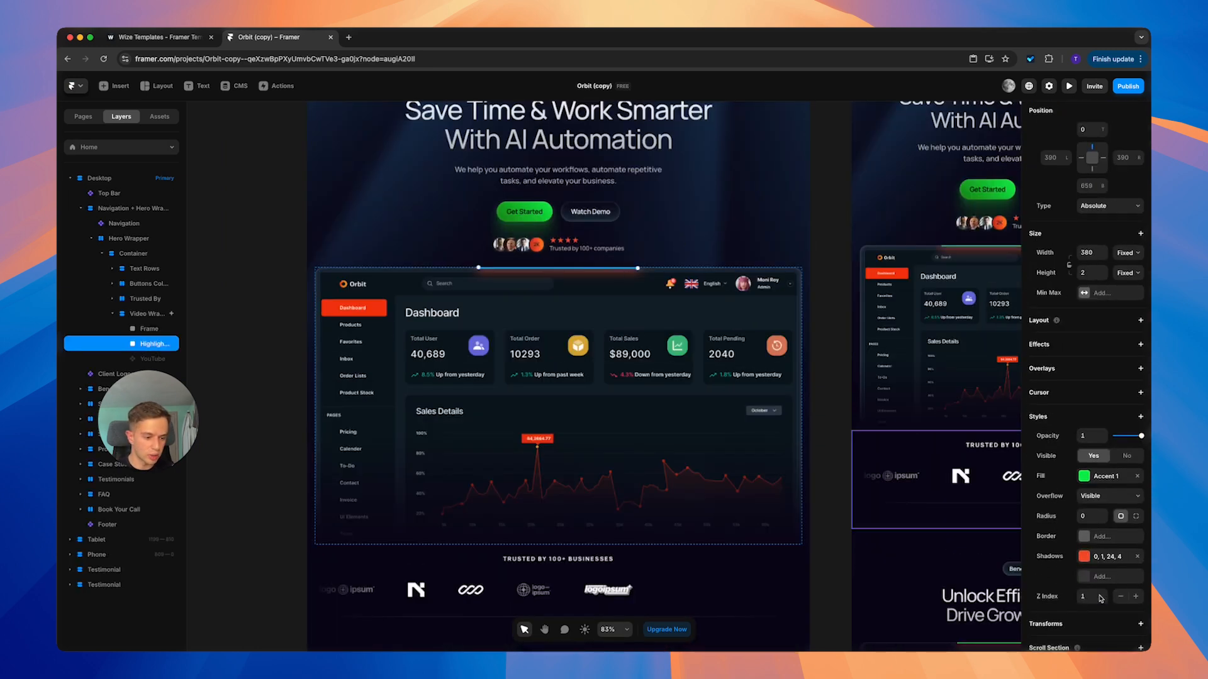
{"action": "left_click", "coordinate": [1097, 560]}
{"action": "left_click", "coordinate": [969, 549]}
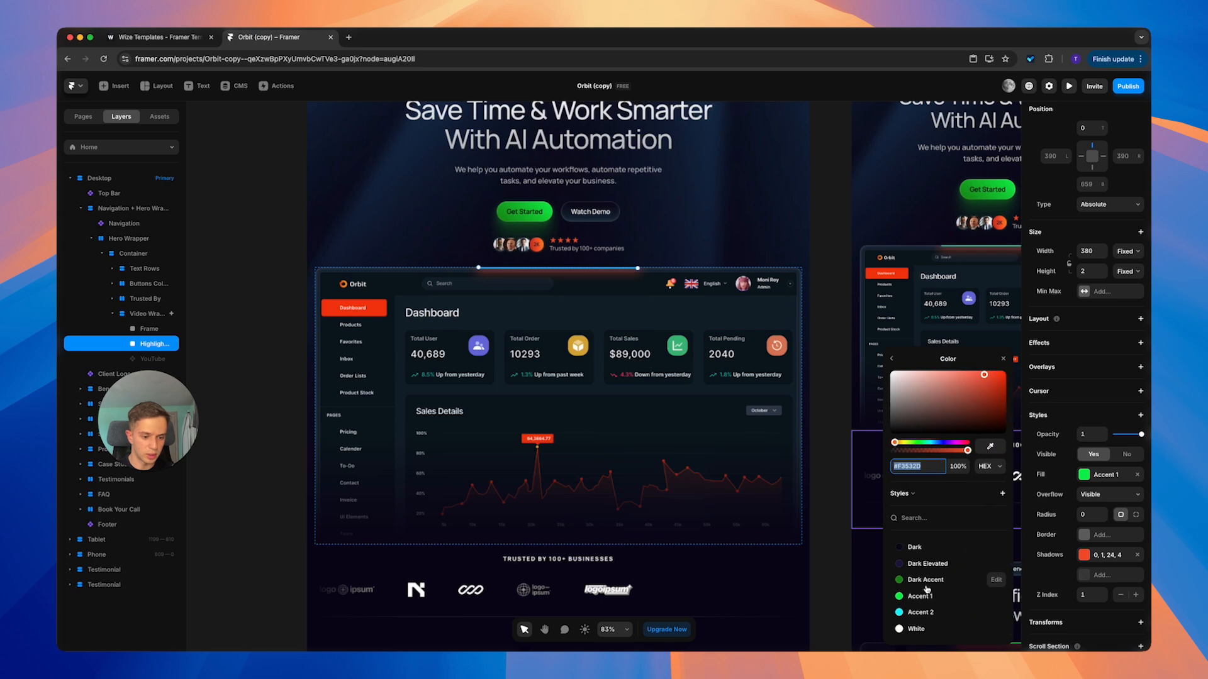
{"action": "left_click", "coordinate": [920, 596]}
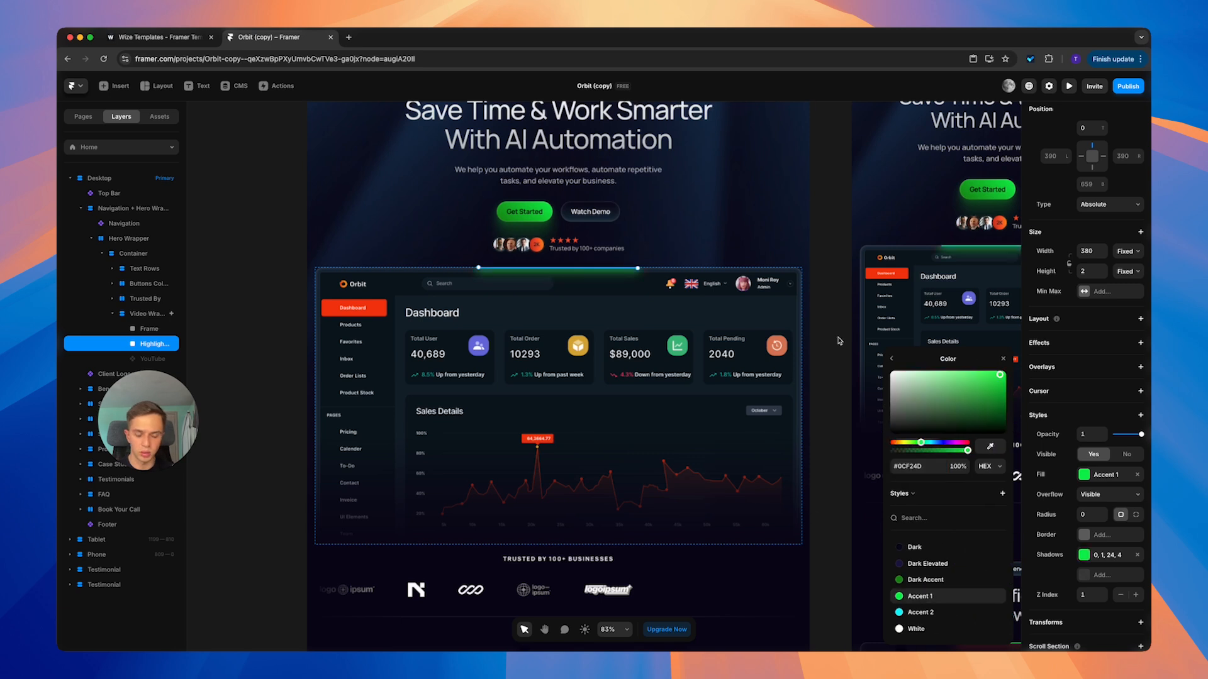
- Set the opacity of the highlight line's shadow color to 40%
{"action": "left_click", "coordinate": [958, 466]}
{"action": "type", "text": "50%"}
{"action": "key", "text": "Return"}
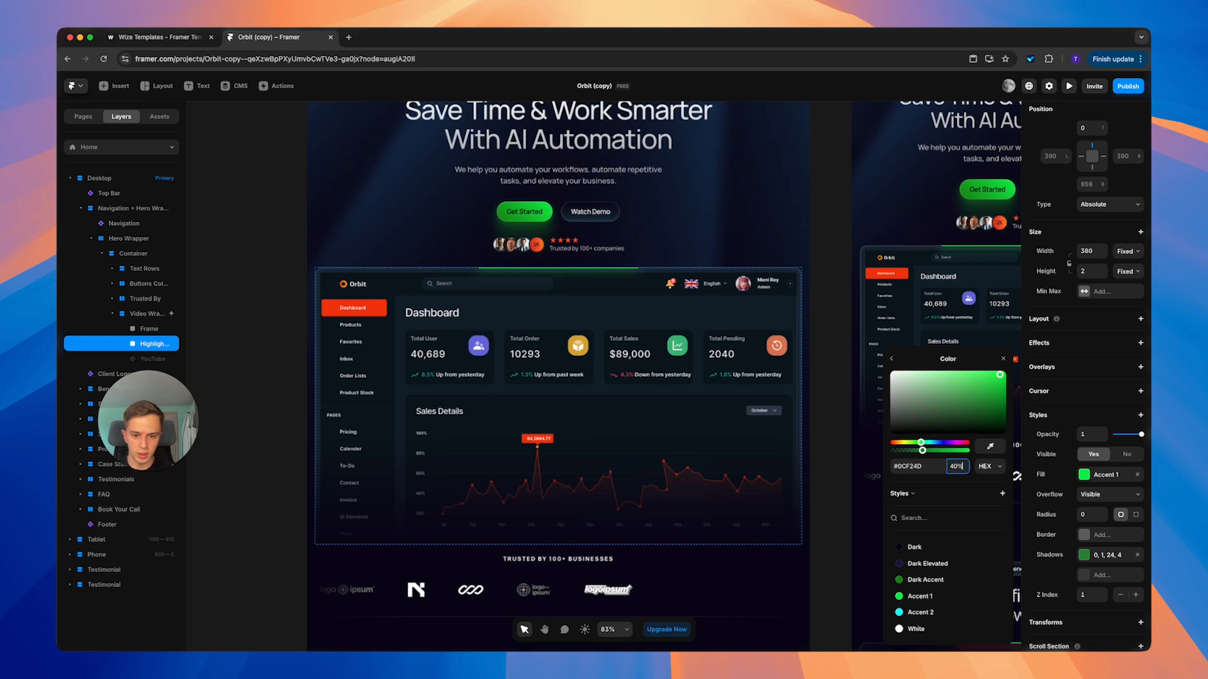
{"action": "left_click", "coordinate": [804, 304]}
- Examine the Home page's sections and images, including the chatbot image, for remaining orange template colors
{"action": "scroll", "coordinate": [804, 304], "scroll_direction": "down", "scroll_amount": 15}
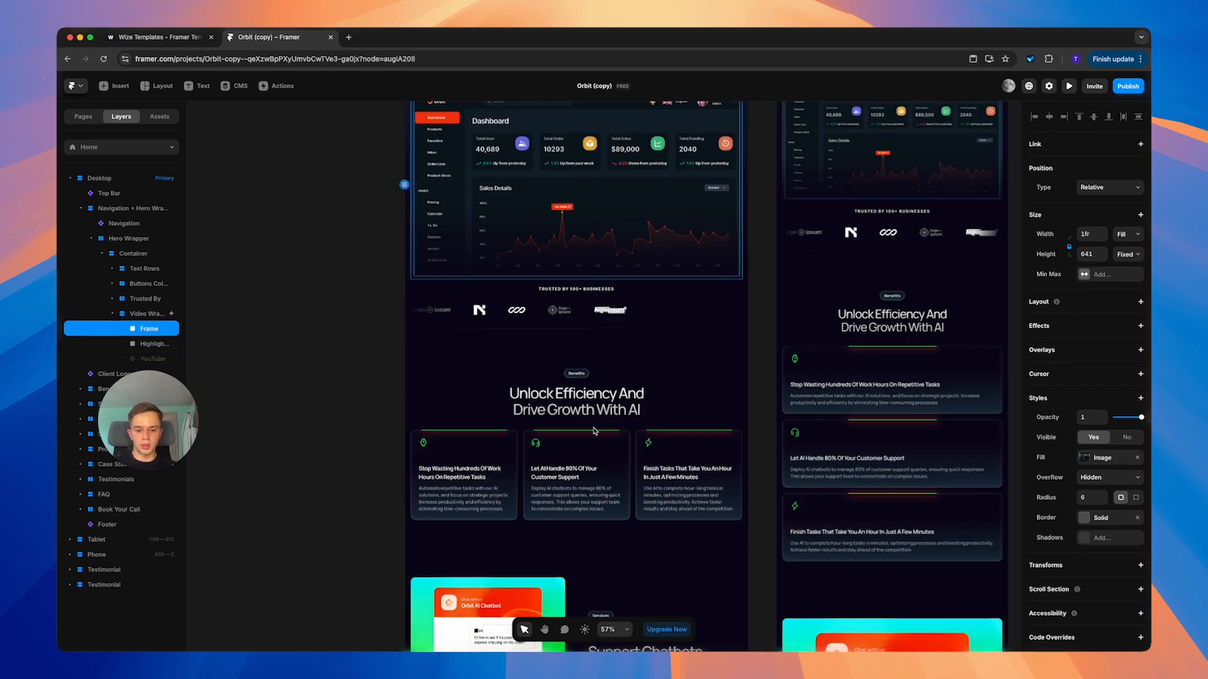
{"action": "scroll", "coordinate": [715, 425], "scroll_direction": "down", "scroll_amount": 15}
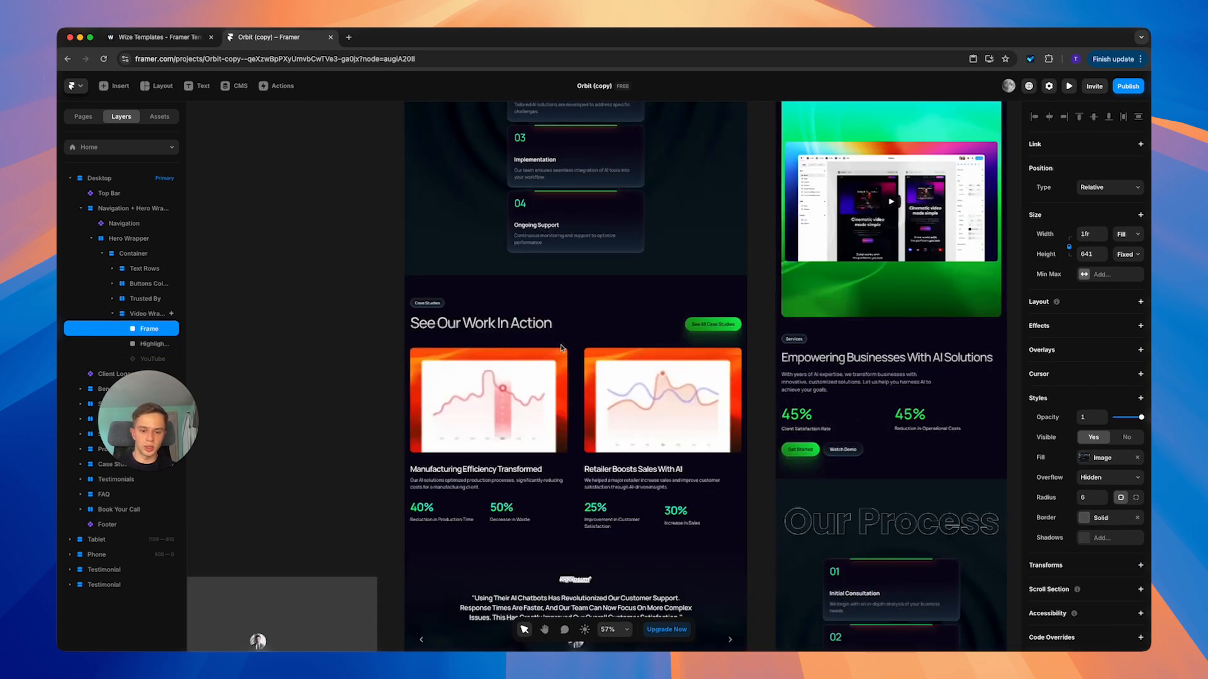
{"action": "scroll", "coordinate": [659, 453], "scroll_direction": "down", "scroll_amount": 15}
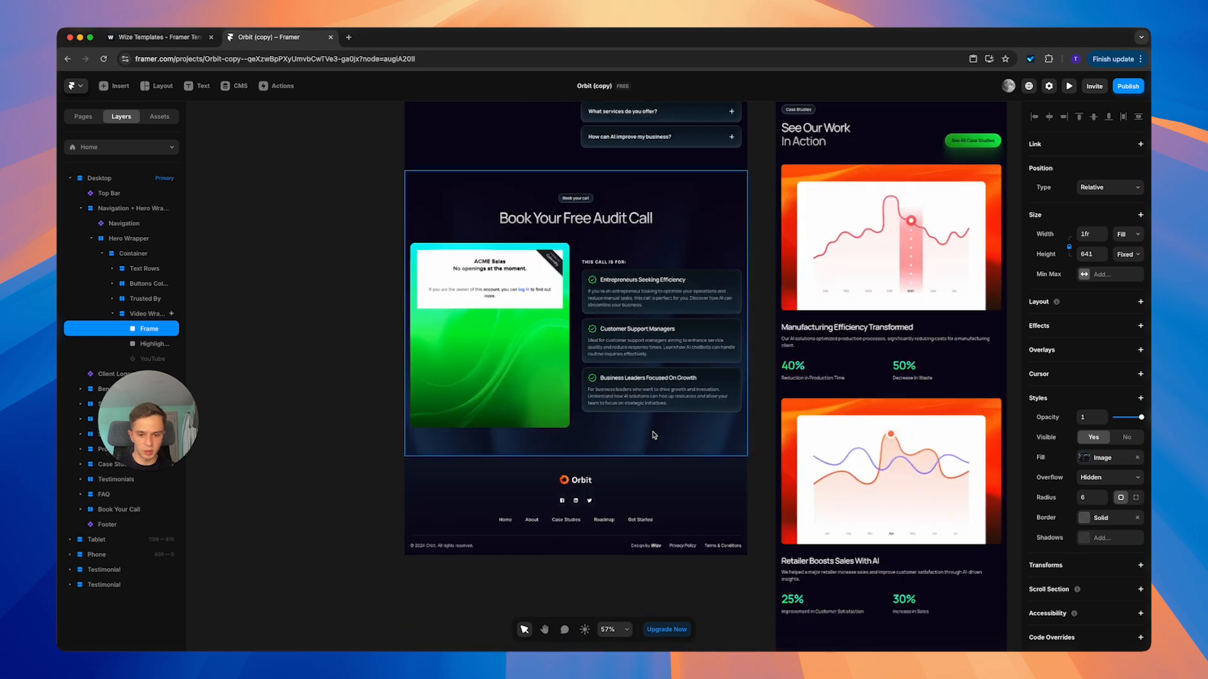
{"action": "scroll", "coordinate": [650, 434], "scroll_direction": "up", "scroll_amount": 10}
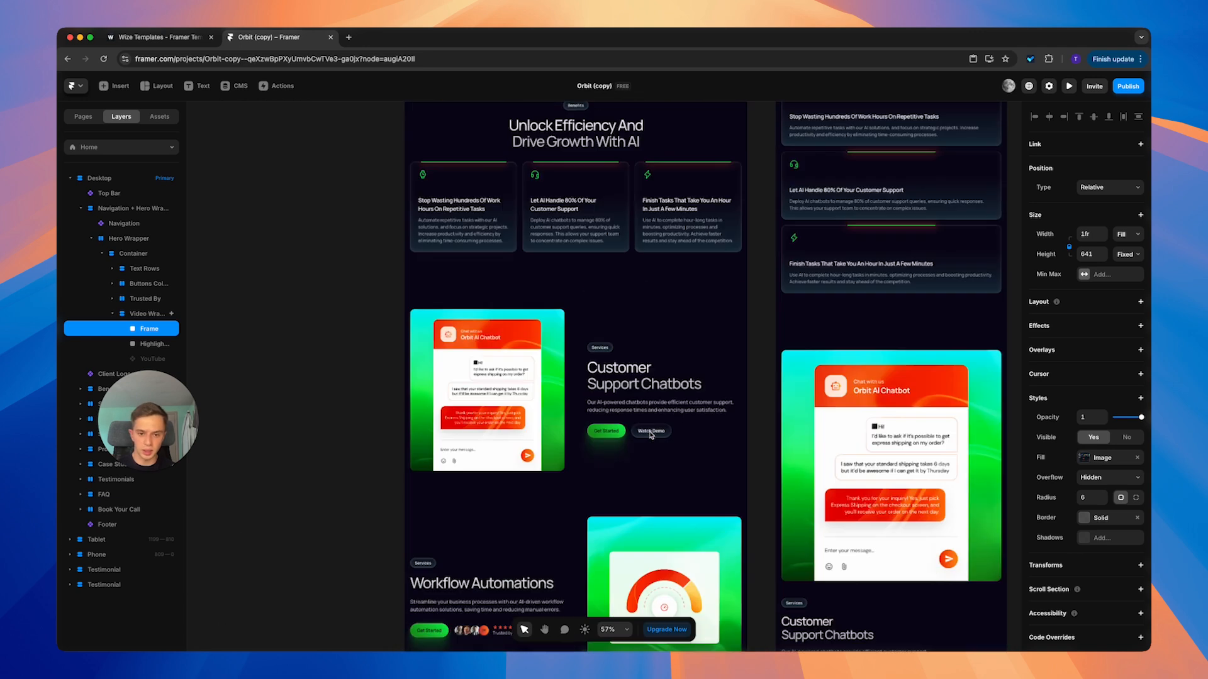
{"action": "left_click", "coordinate": [501, 401]}
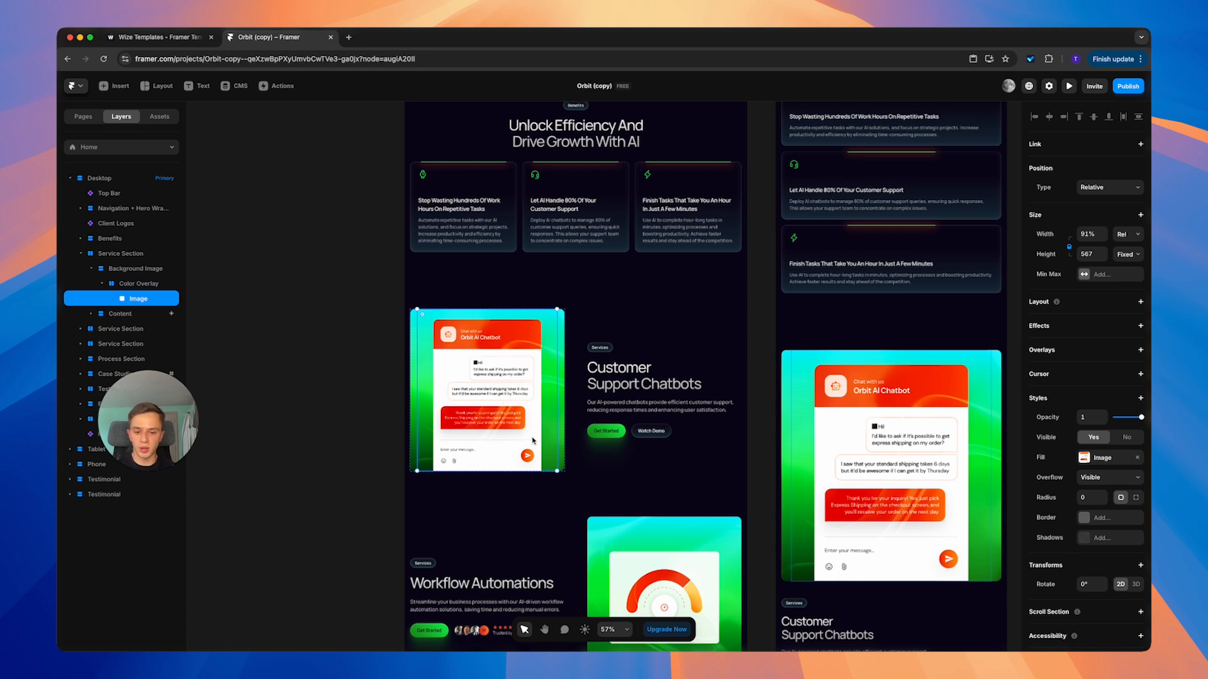
{"action": "scroll", "coordinate": [533, 440], "scroll_direction": "up", "scroll_amount": 15}
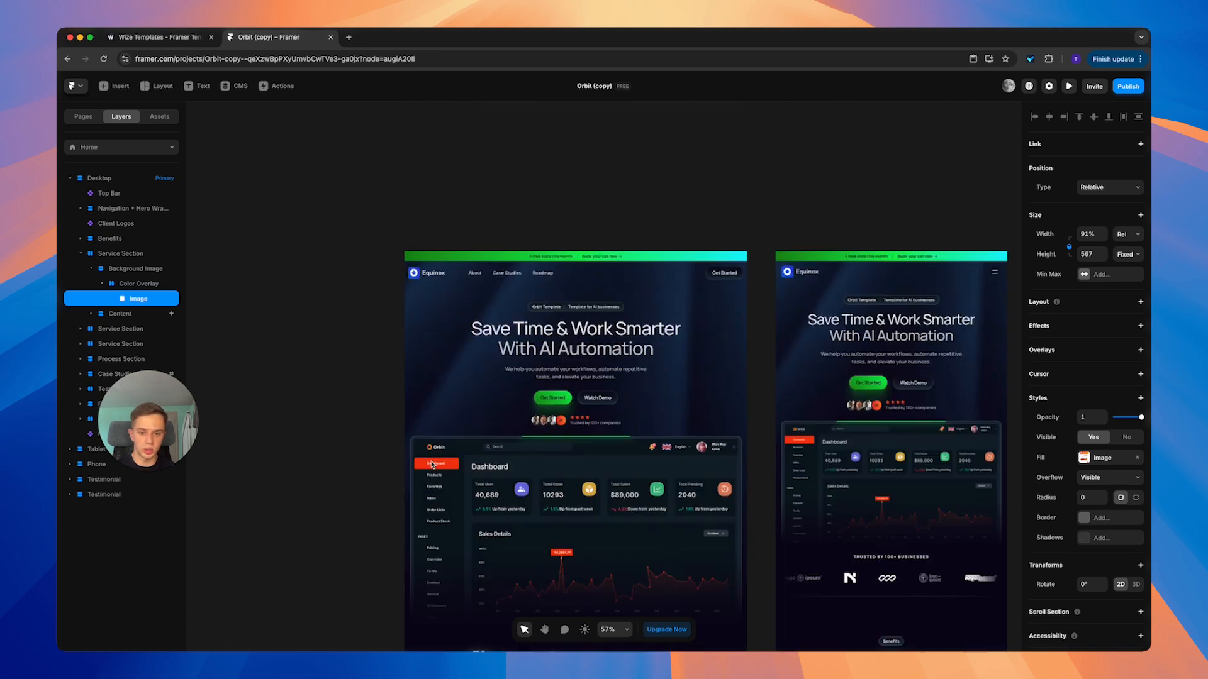
{"action": "left_click", "coordinate": [605, 191]}
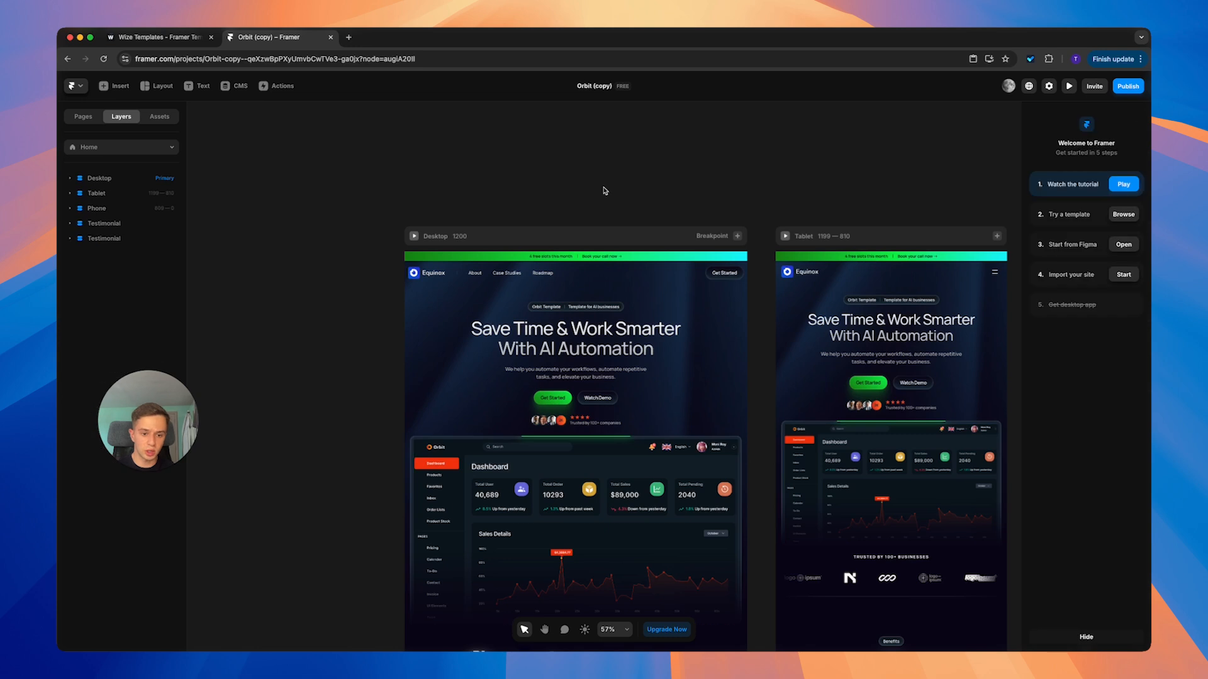
{"action": "scroll", "coordinate": [609, 178], "scroll_direction": "down", "scroll_amount": 1}
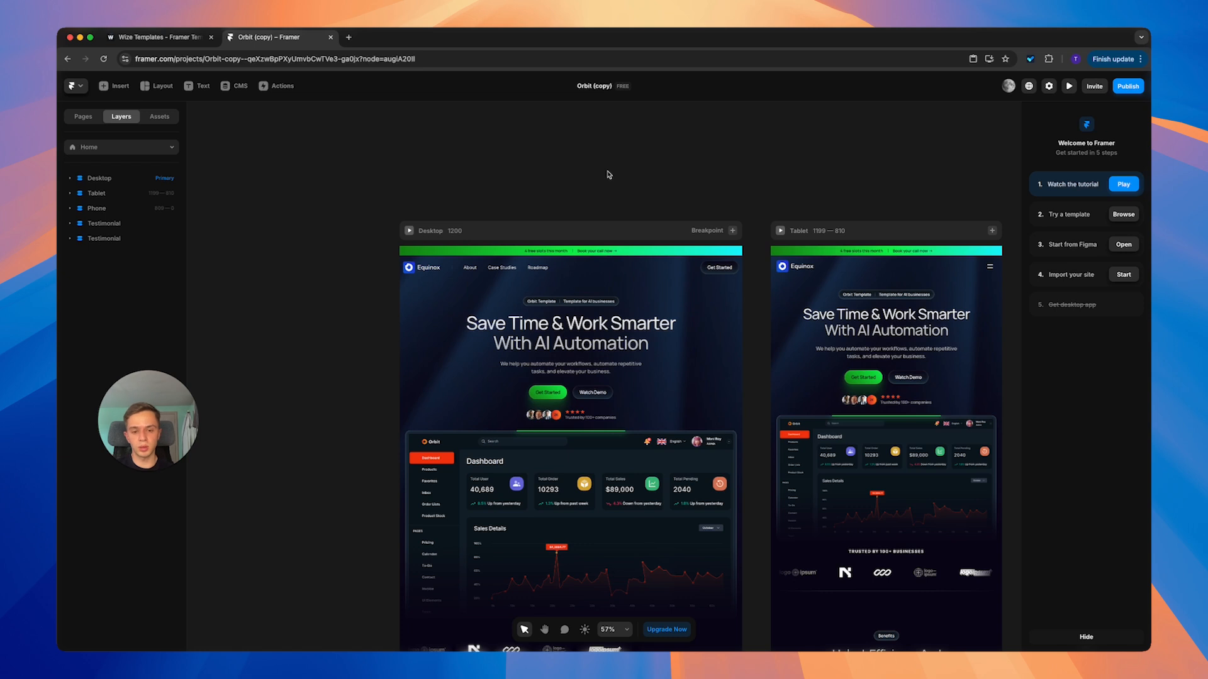
- Switch to the Orbit Template file in Figma and duplicate it
{"action": "key", "text": "super+Tab"}
{"action": "key", "text": "super+Tab"}
{"action": "key", "text": "super+Tab"}
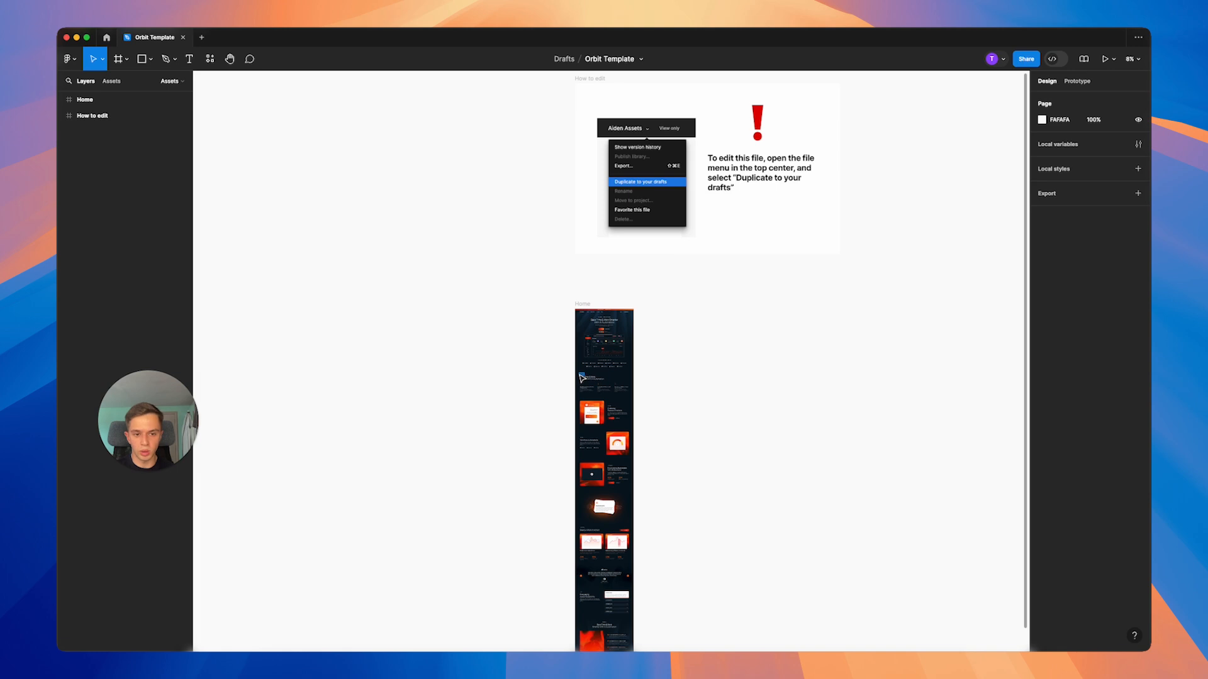
{"action": "left_click_drag", "start_coordinate": [904, 264], "coordinate": [540, 78]}
{"action": "left_click", "coordinate": [513, 164]}
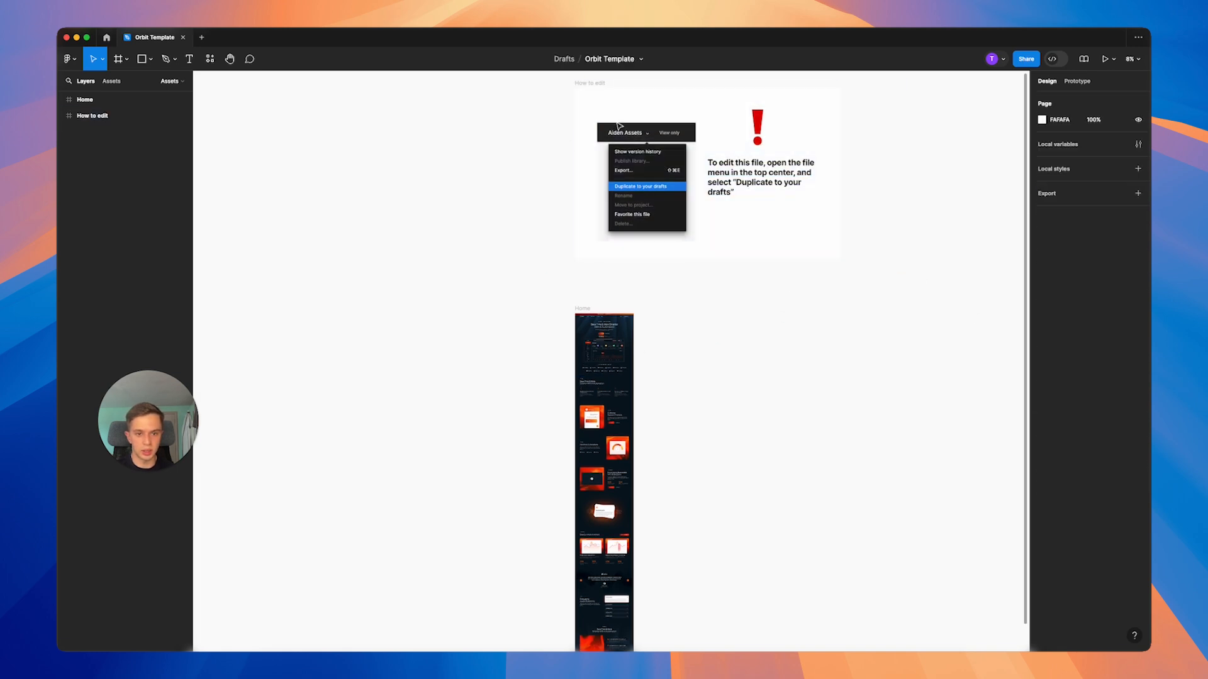
{"action": "left_click", "coordinate": [640, 60]}
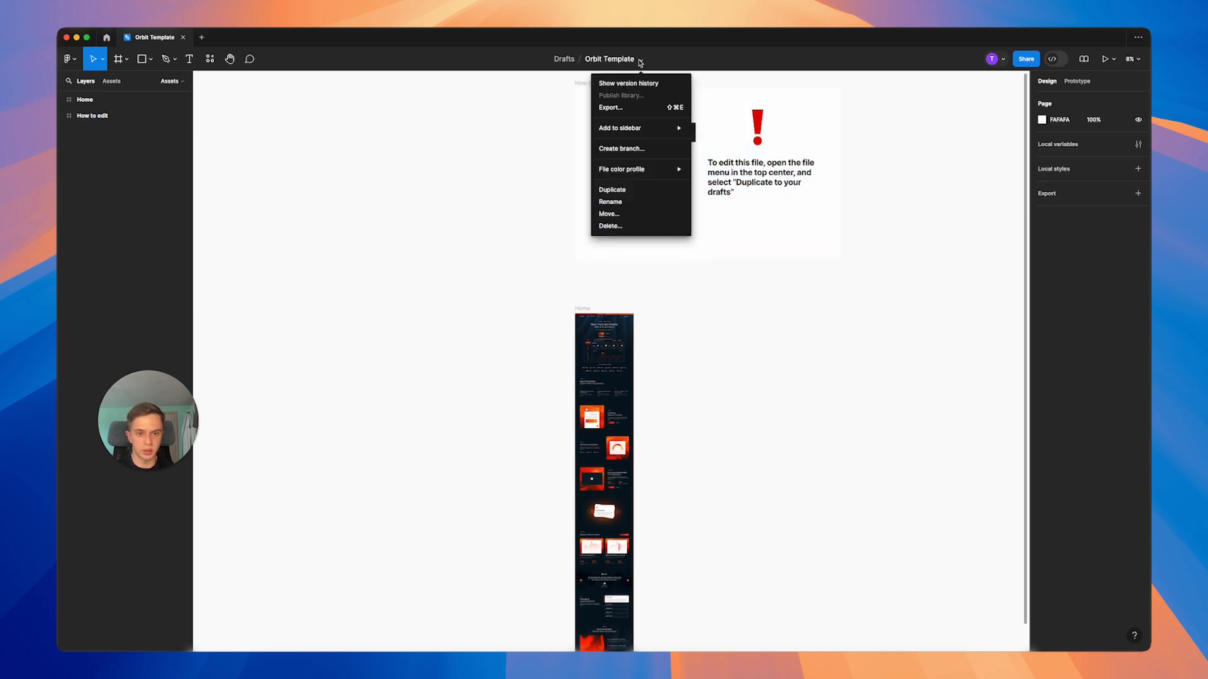
{"action": "left_click", "coordinate": [630, 191]}
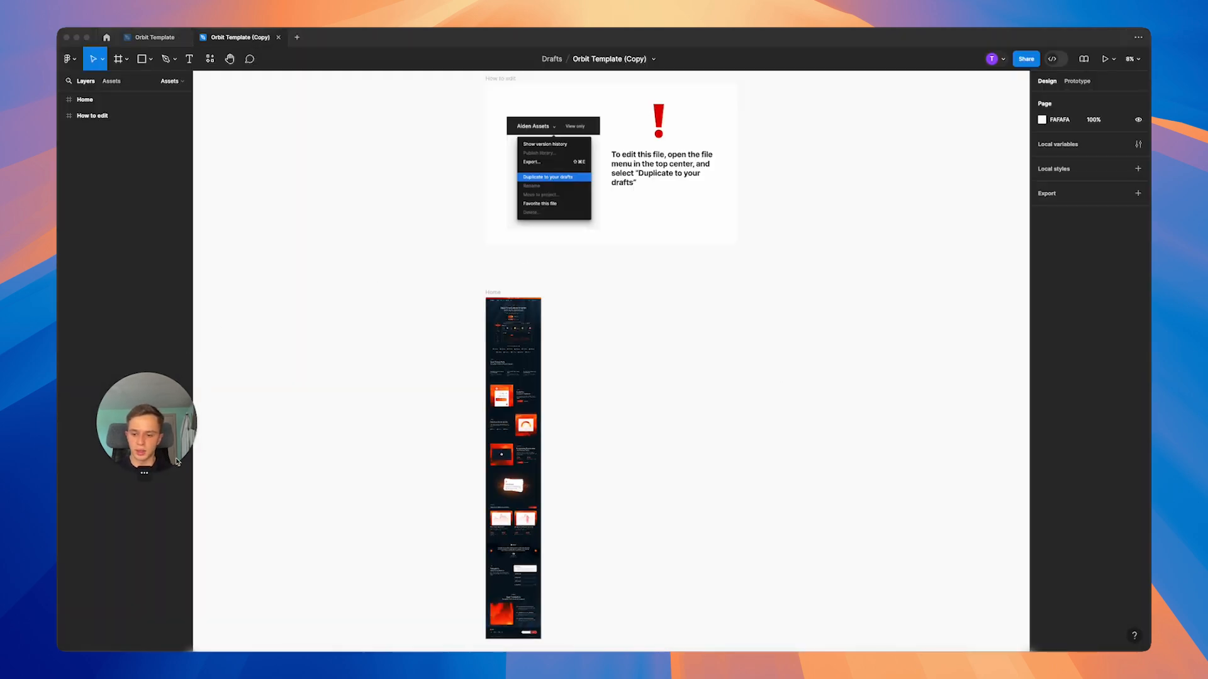
- Select the Dark 1 dashboard frame in the duplicated file and show all of its selection colors
{"action": "scroll", "coordinate": [593, 413], "scroll_direction": "down", "scroll_amount": 5}
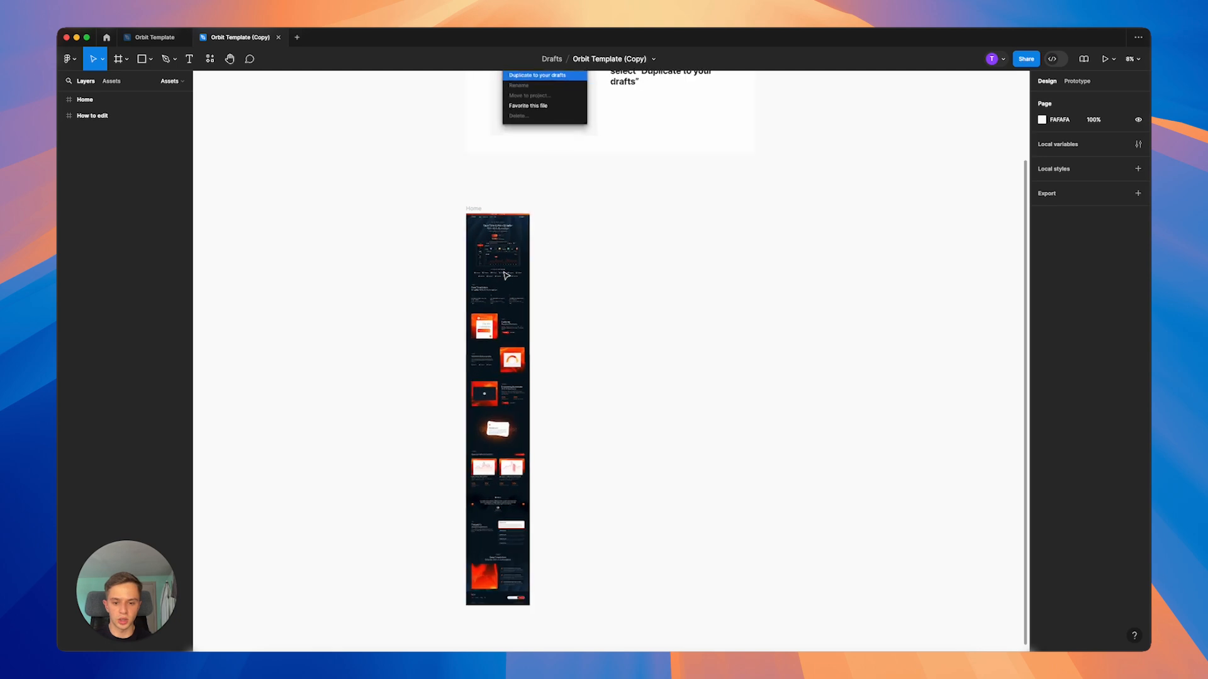
{"action": "scroll", "coordinate": [461, 145], "scroll_direction": "up", "scroll_amount": 10}
{"action": "scroll", "coordinate": [460, 145], "scroll_direction": "up", "scroll_amount": 3}
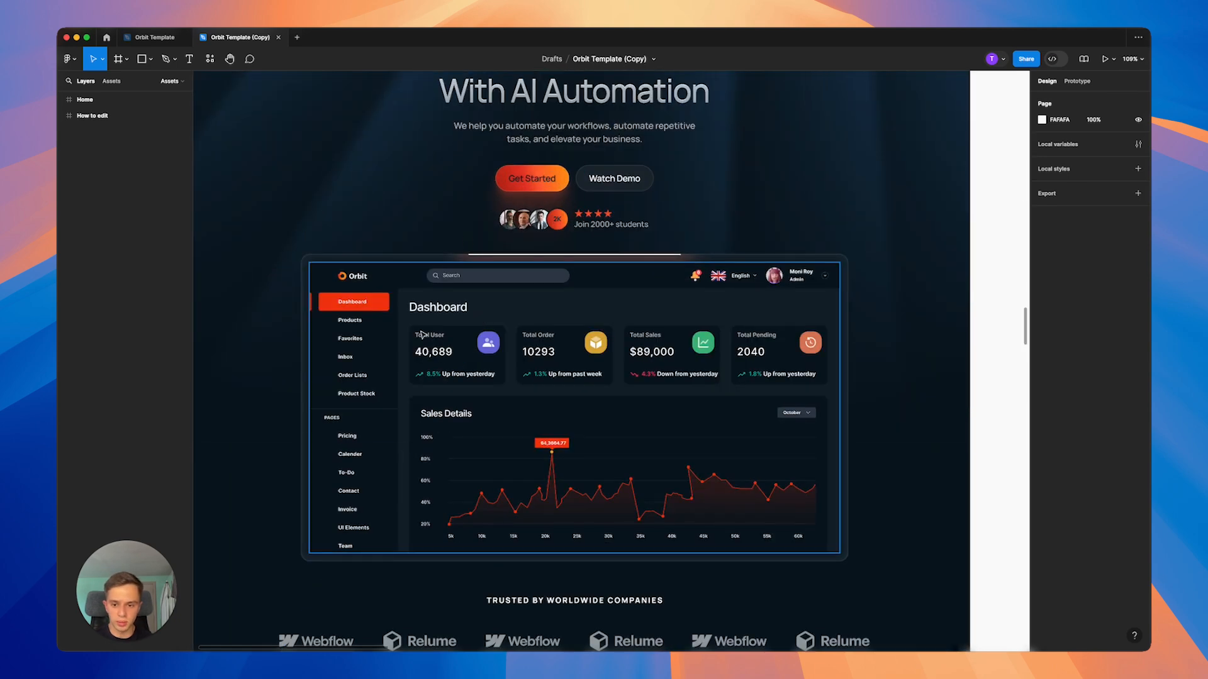
{"action": "double_click", "coordinate": [421, 335]}
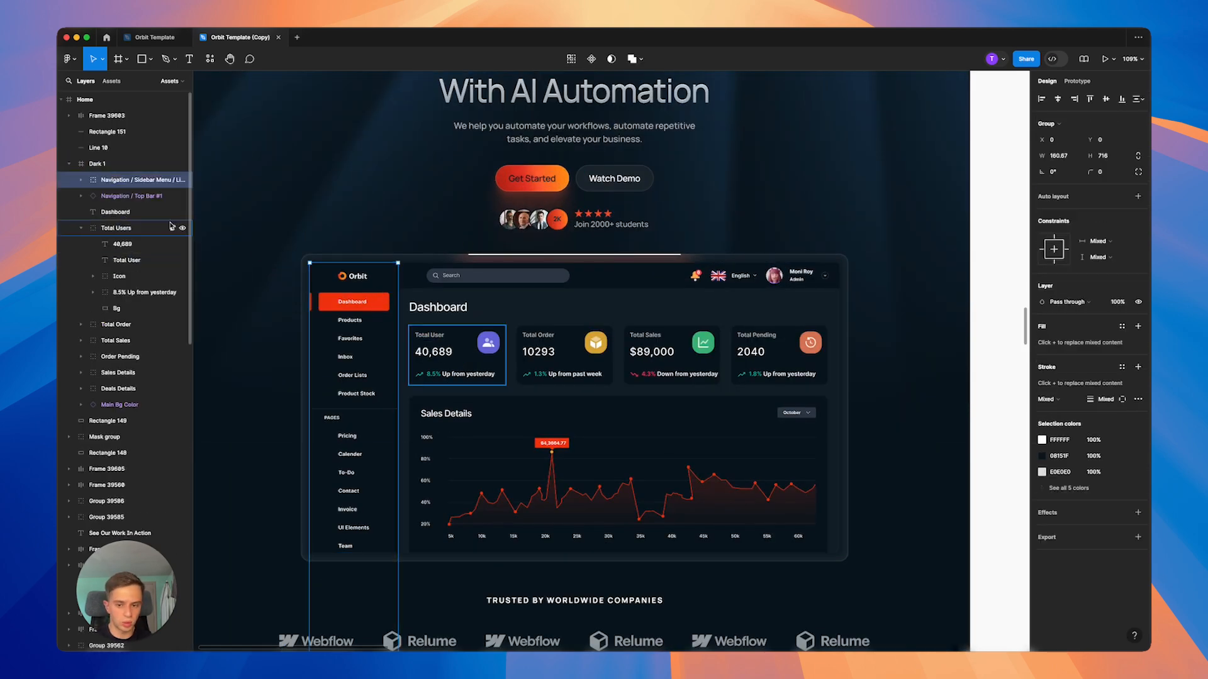
{"action": "left_click", "coordinate": [456, 356]}
{"action": "left_click", "coordinate": [456, 356]}
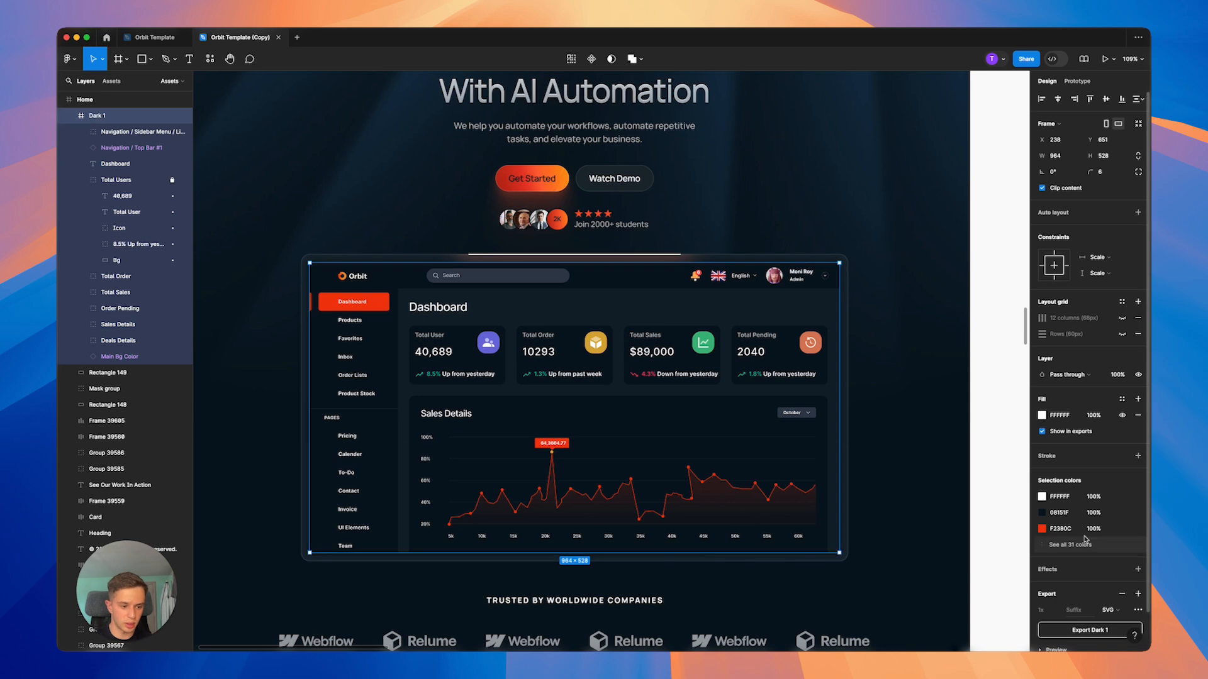
{"action": "left_click", "coordinate": [1071, 551]}
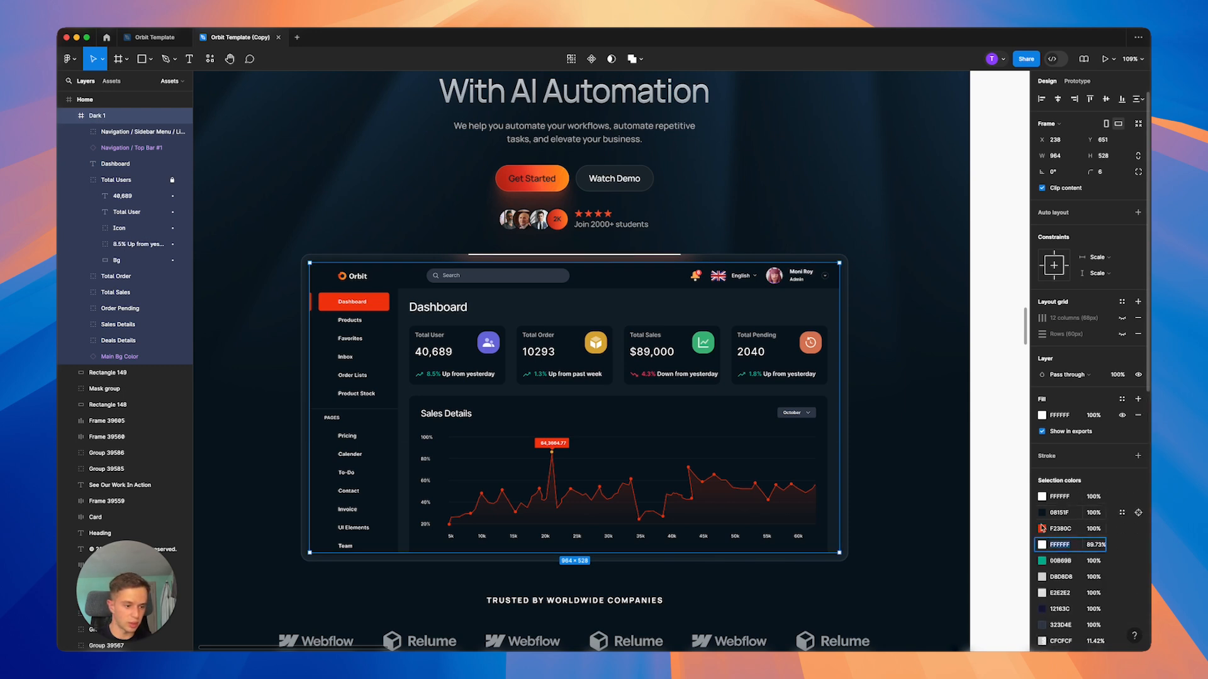
{"action": "scroll", "coordinate": [1080, 541], "scroll_direction": "down", "scroll_amount": 3}
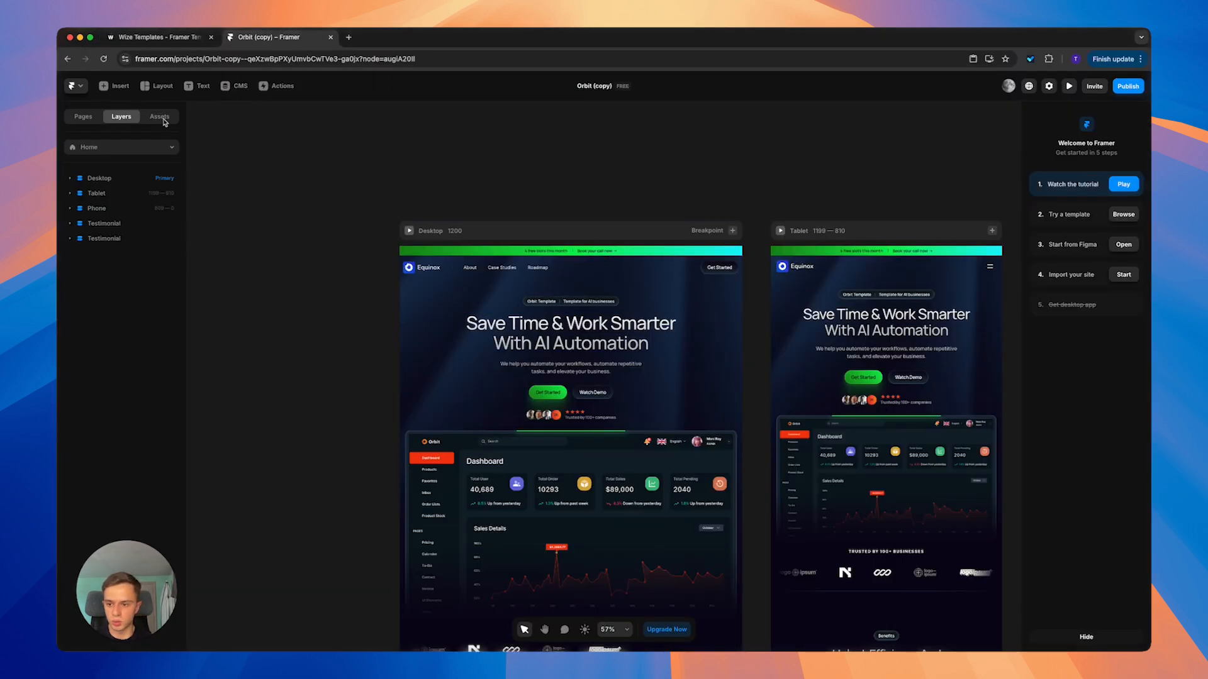
- In Framer, open the Accent 1 color style and copy its hex value
{"action": "left_click", "coordinate": [160, 117]}
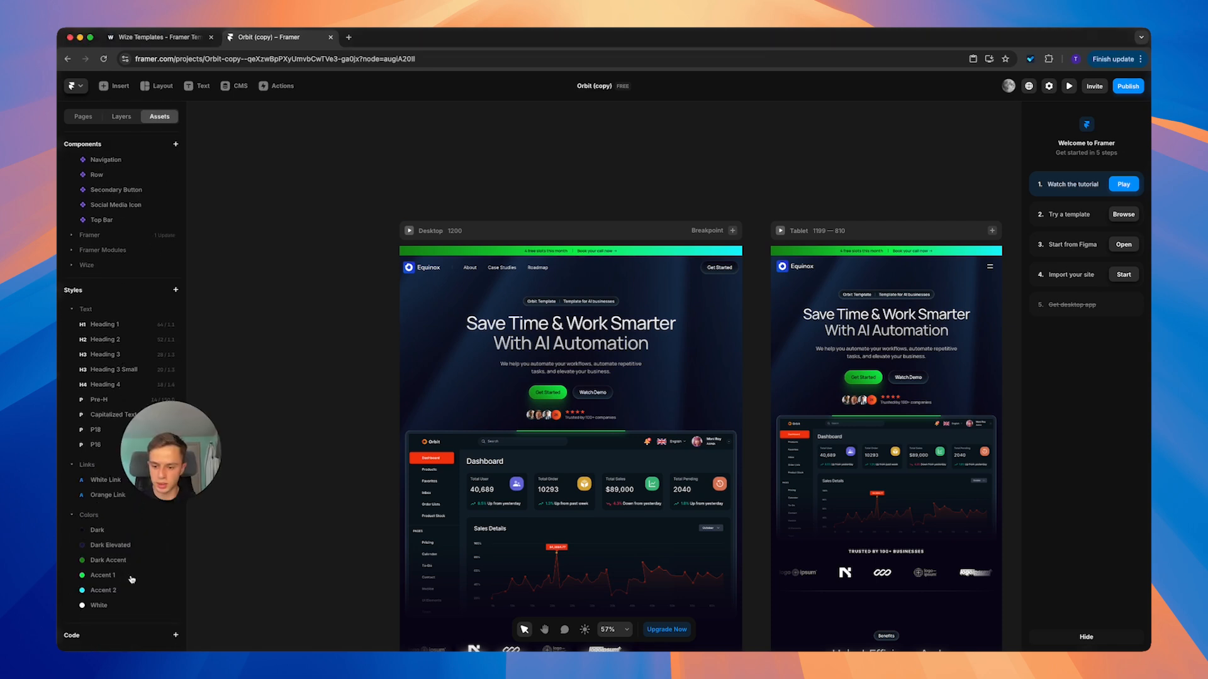
{"action": "left_click", "coordinate": [102, 575]}
{"action": "key", "text": "super+c"}
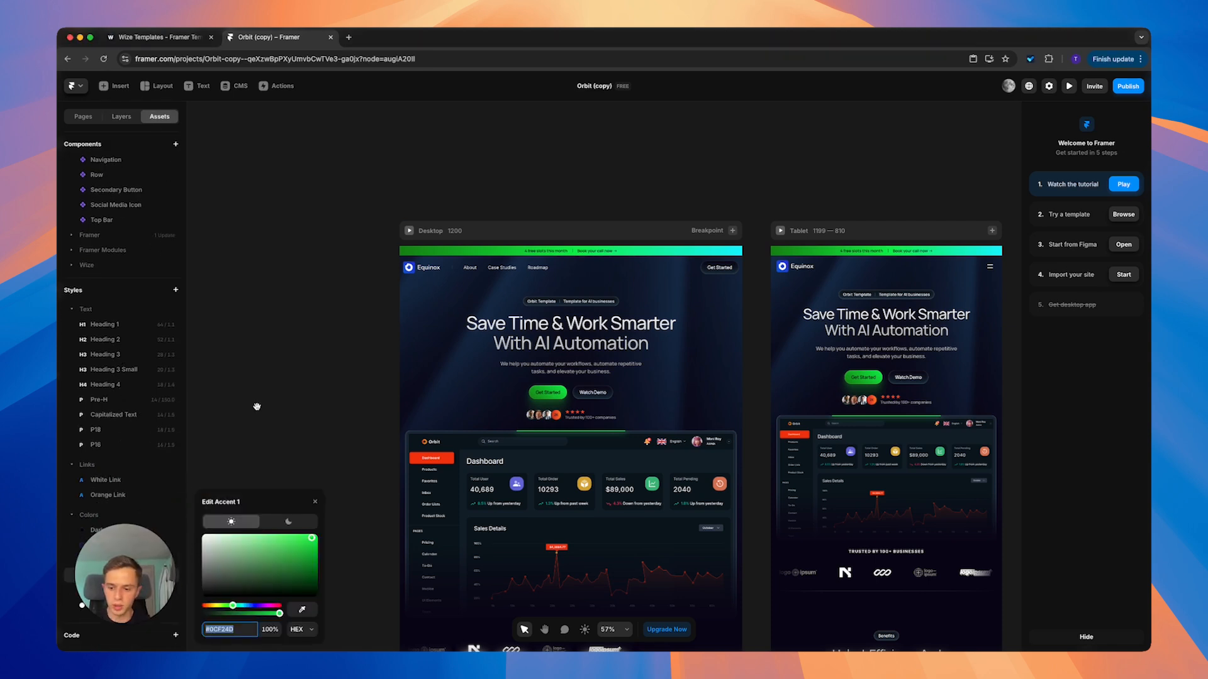
- Switch back to Figma and change the Dark 1 frame's F2380C selection color to #0CF24D
{"action": "key", "text": "super+Tab"}
{"action": "left_click", "coordinate": [396, 373]}
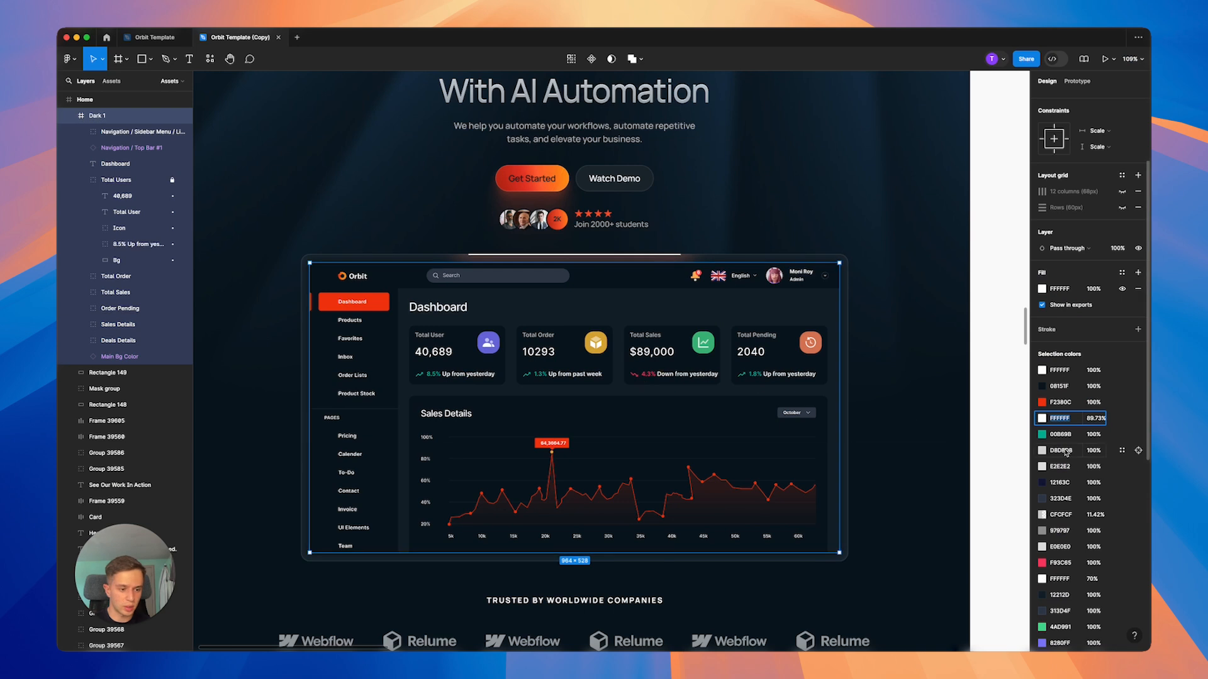
{"action": "key", "text": "super+v"}
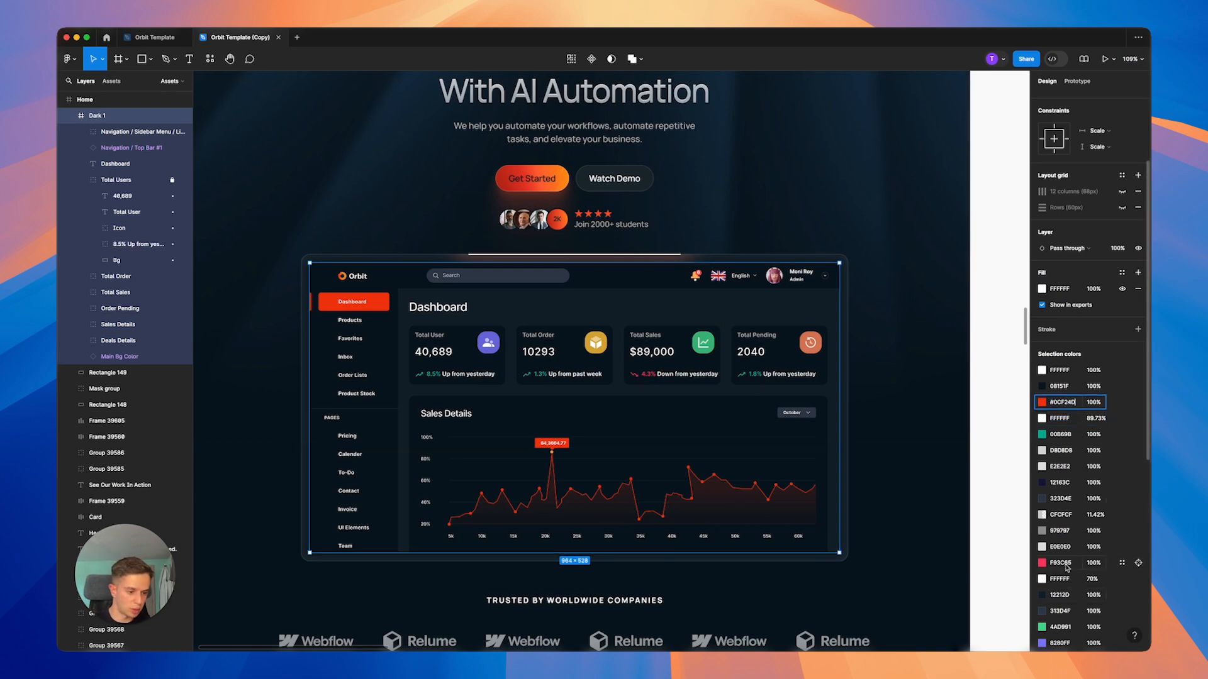
{"action": "key", "text": "Return"}
- Change the frame's FD6454 selection color and both FF4F4F selection colors to #0CF24D
{"action": "scroll", "coordinate": [1071, 566], "scroll_direction": "down", "scroll_amount": 5}
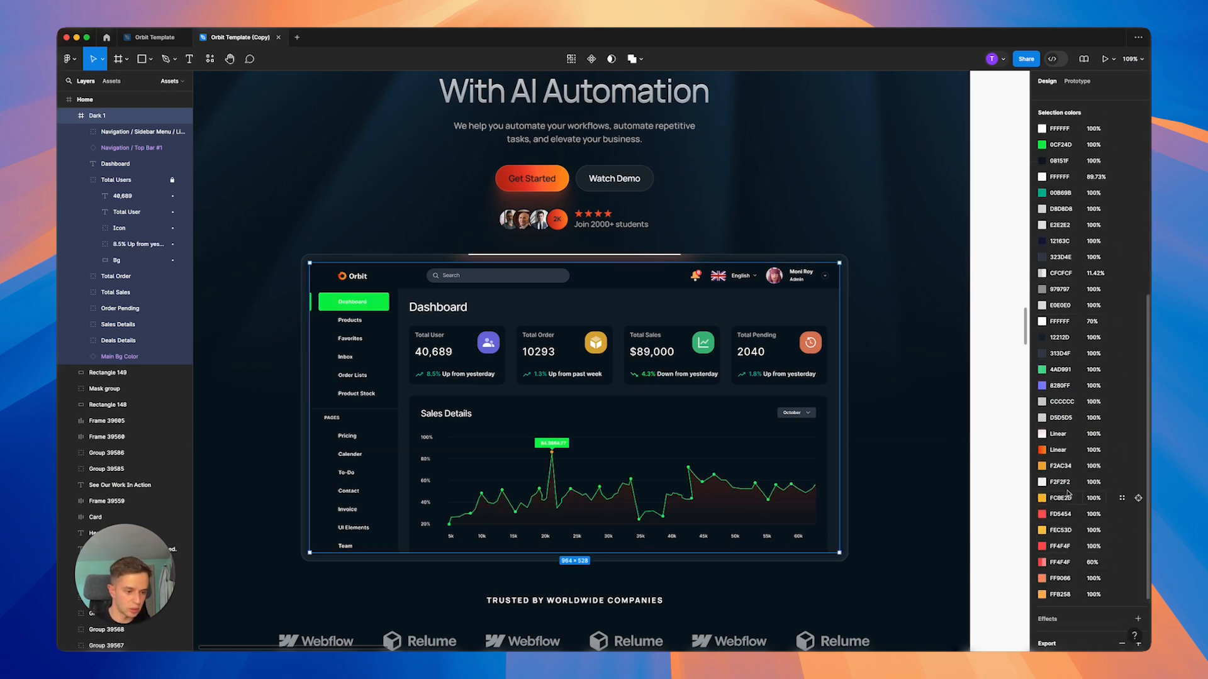
{"action": "left_click", "coordinate": [1060, 514]}
{"action": "type", "text": "#0CF24D"}
{"action": "key", "text": "Return"}
{"action": "left_click", "coordinate": [1060, 546]}
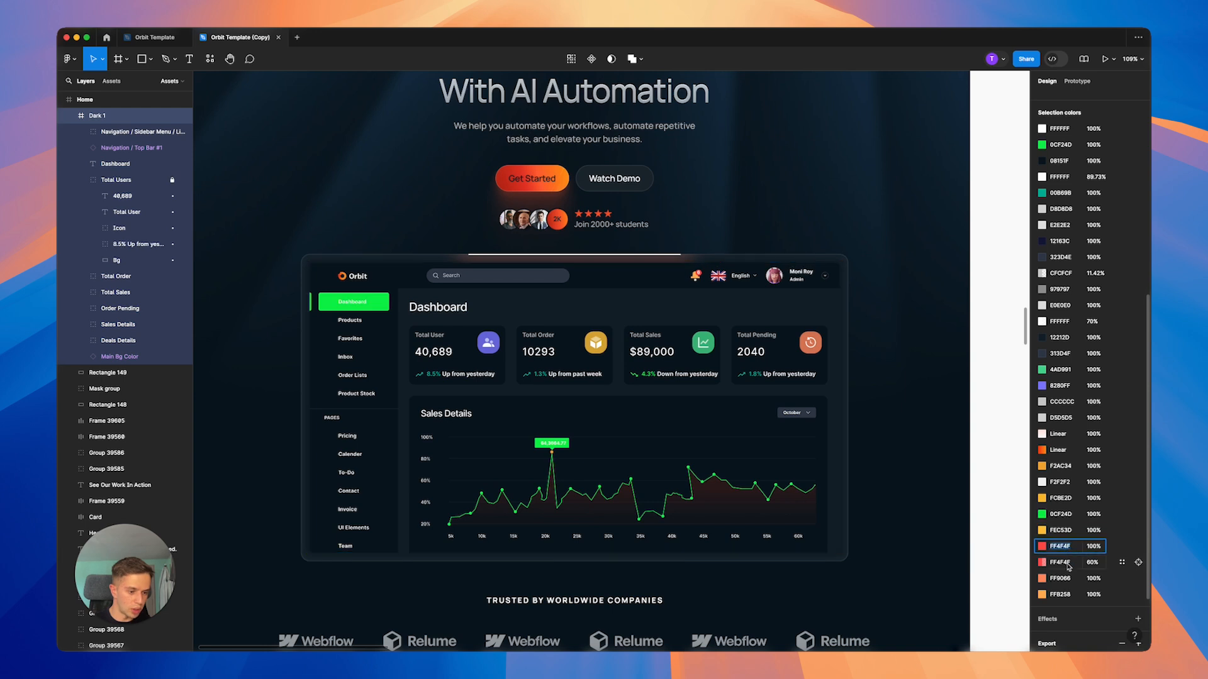
{"action": "type", "text": "#0CF24D"}
{"action": "key", "text": "Return"}
{"action": "left_click", "coordinate": [1062, 561]}
{"action": "type", "text": "#0CF24D"}
{"action": "key", "text": "Return"}
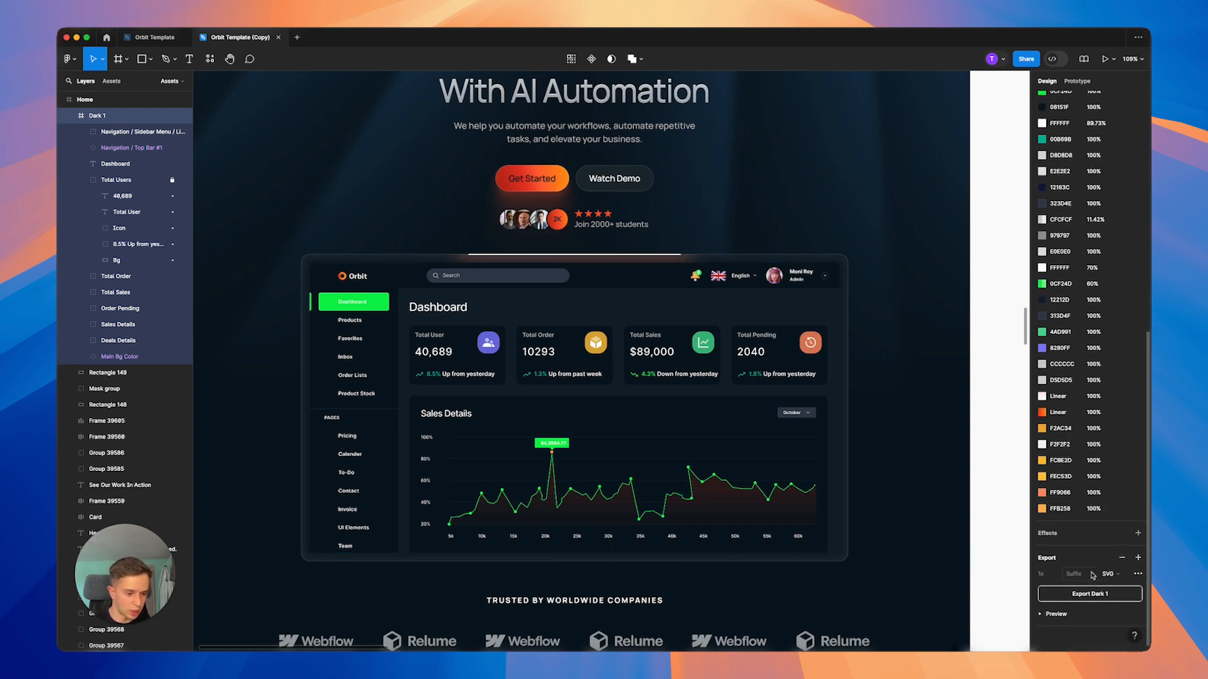
- Set both gradient stops of the area fill under the Sales Details graph to #0CF24D
{"action": "left_click", "coordinate": [719, 490], "text": "super"}
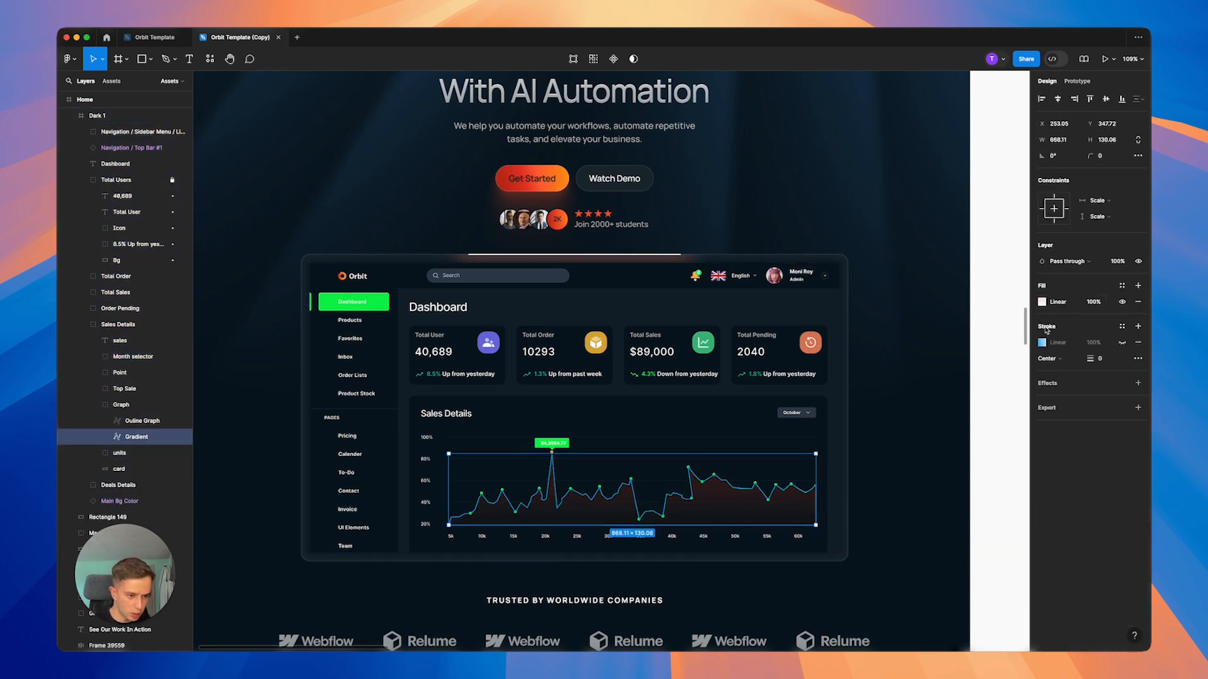
{"action": "left_click", "coordinate": [1042, 303]}
{"action": "left_click", "coordinate": [975, 418]}
{"action": "key", "text": "super+v"}
{"action": "key", "text": "Return"}
{"action": "left_click", "coordinate": [972, 435]}
{"action": "key", "text": "super+v"}
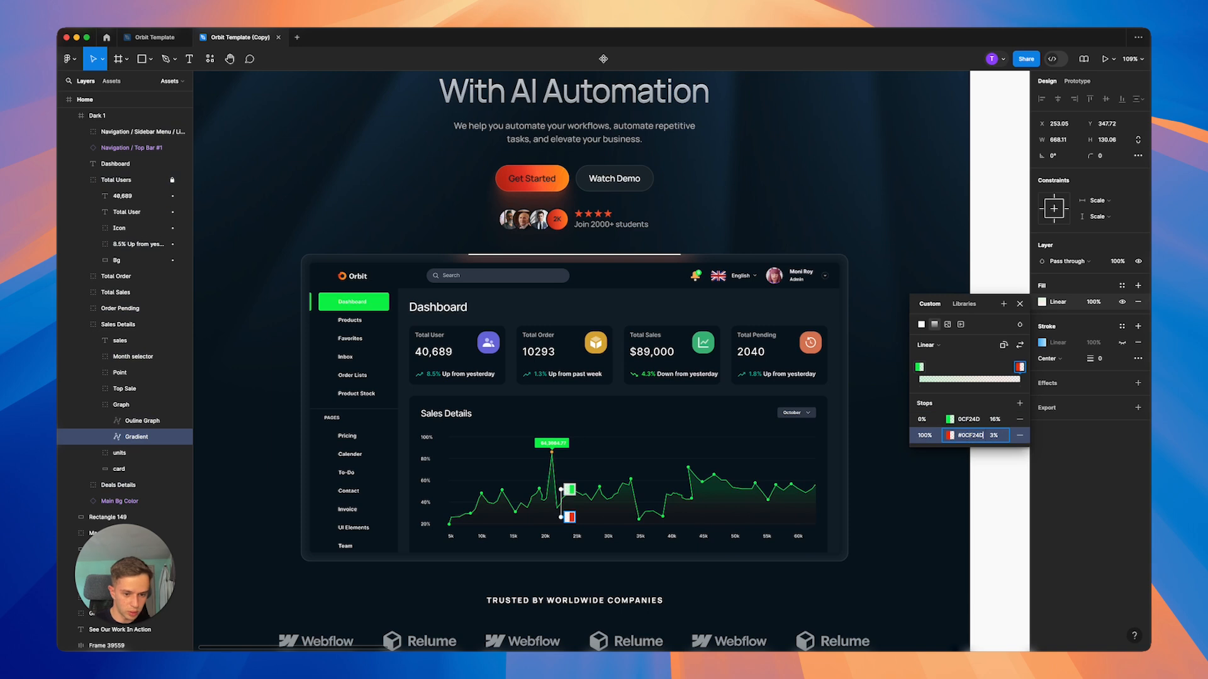
{"action": "key", "text": "Return"}
{"action": "left_click", "coordinate": [952, 528]}
{"action": "left_click", "coordinate": [952, 528]}
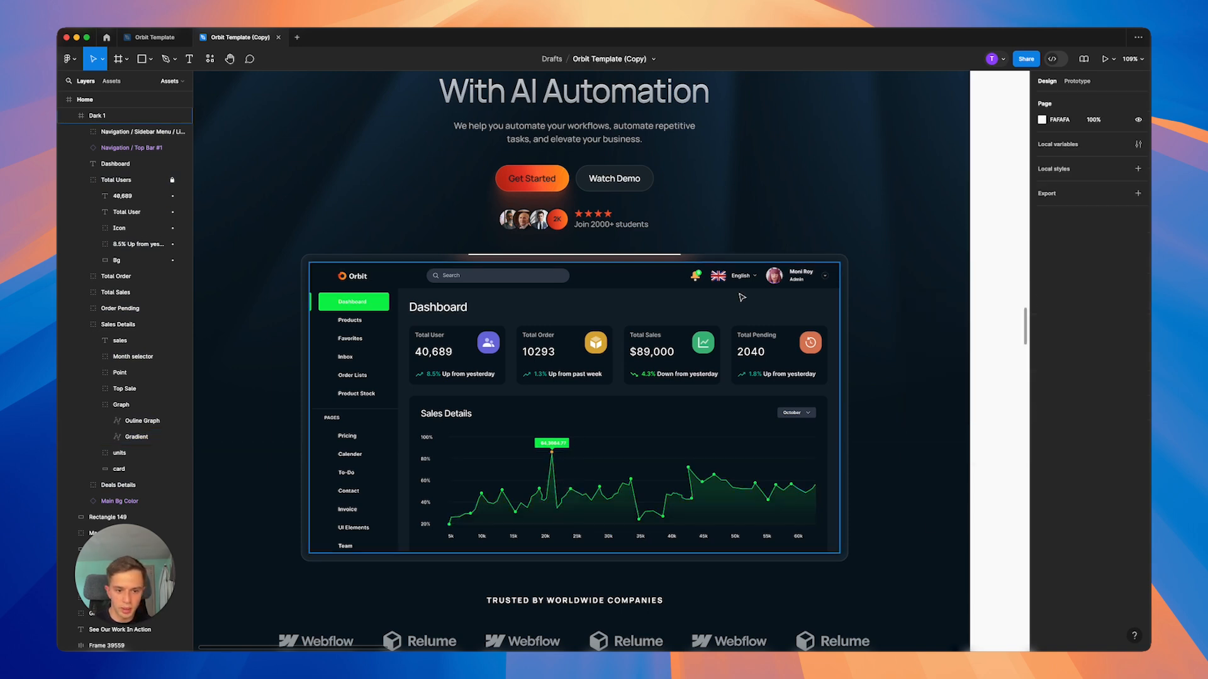
- Recolor the Dashboard label in the green sidebar item with the dark color sampled from the sidebar background
{"action": "scroll", "coordinate": [720, 266], "scroll_direction": "up", "scroll_amount": 2}
{"action": "scroll", "coordinate": [713, 264], "scroll_direction": "down", "scroll_amount": 5}
{"action": "scroll", "coordinate": [438, 299], "scroll_direction": "up", "scroll_amount": 3}
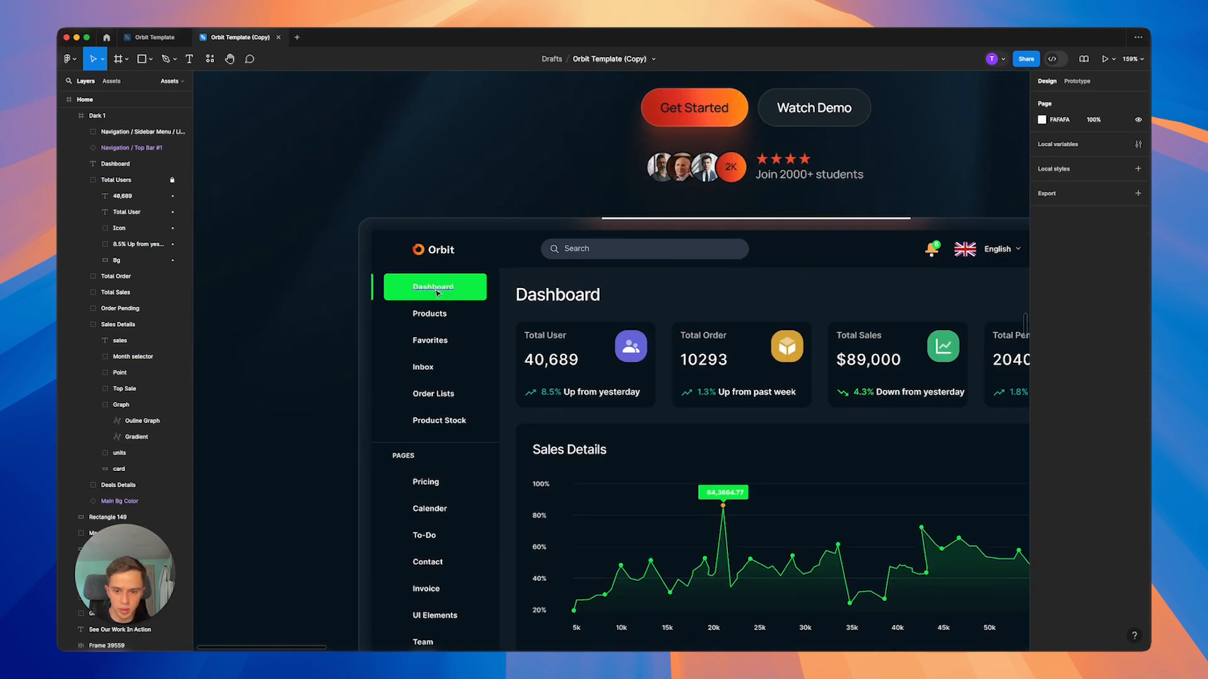
{"action": "left_click", "coordinate": [433, 286], "text": "super"}
{"action": "left_click", "coordinate": [1042, 432]}
{"action": "left_click", "coordinate": [924, 531]}
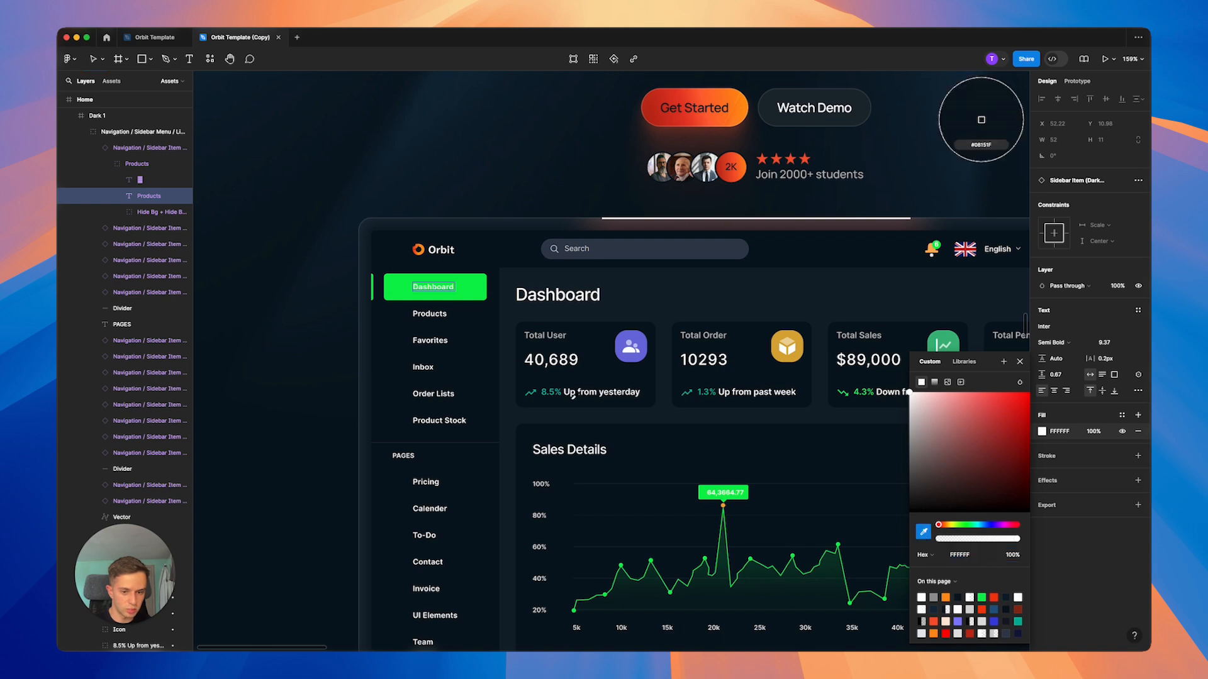
{"action": "left_click", "coordinate": [463, 340]}
{"action": "scroll", "coordinate": [380, 322], "scroll_direction": "down", "scroll_amount": 8}
{"action": "left_click", "coordinate": [380, 322]}
- Delete the Orbit logo from the dashboard's sidebar
{"action": "scroll", "coordinate": [417, 252], "scroll_direction": "up", "scroll_amount": 10}
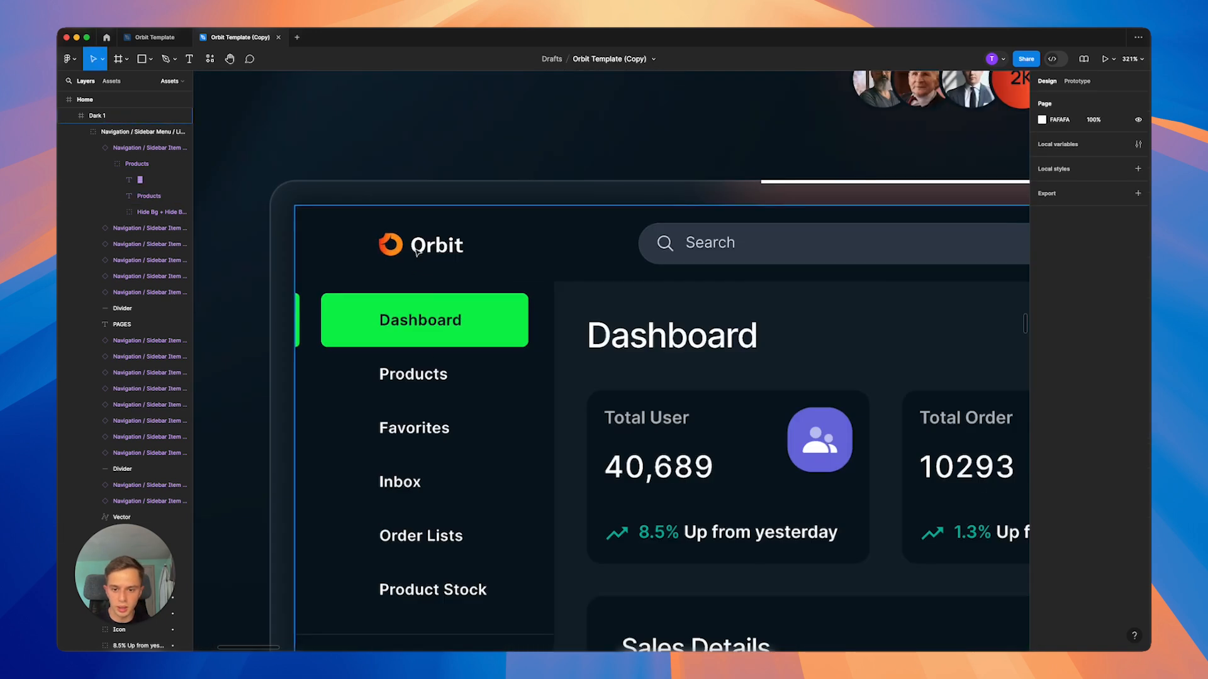
{"action": "double_click", "coordinate": [417, 251]}
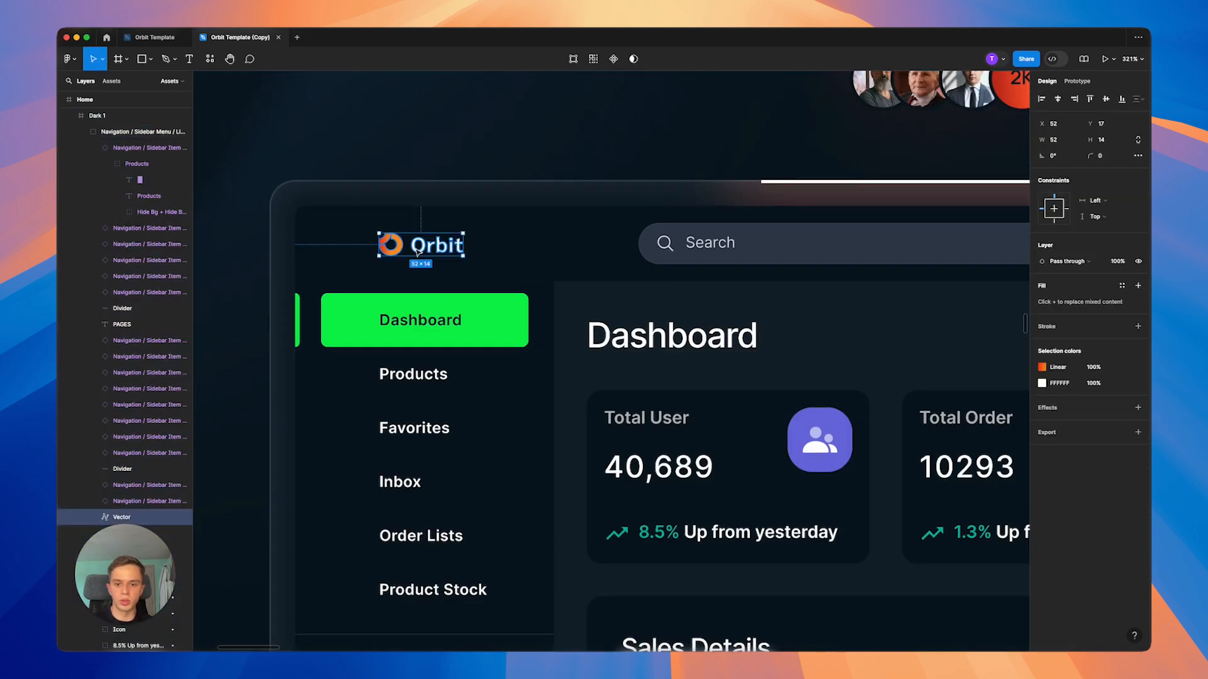
{"action": "key", "text": "Delete"}
- Place a copy of the Dark 1 dashboard frame on the empty canvas beside the Home page
{"action": "scroll", "coordinate": [362, 243], "scroll_direction": "down", "scroll_amount": 7}
{"action": "scroll", "coordinate": [362, 243], "scroll_direction": "down", "scroll_amount": 2}
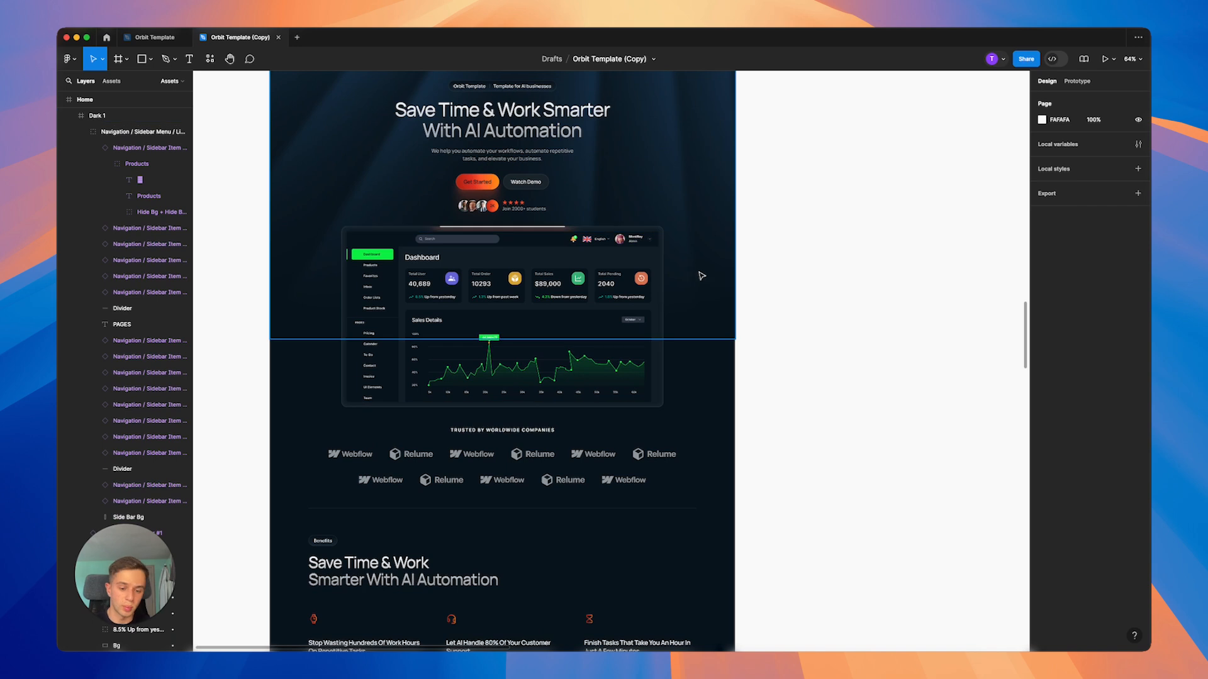
{"action": "left_click", "coordinate": [539, 294]}
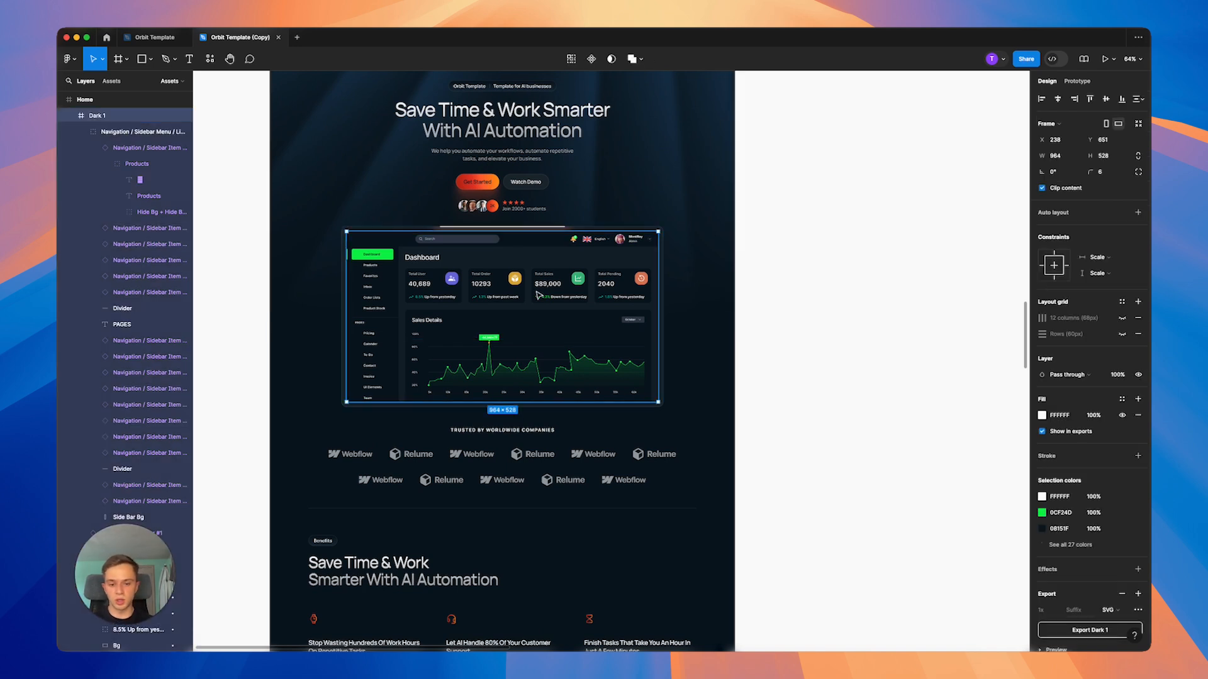
{"action": "left_click_drag", "start_coordinate": [575, 300], "coordinate": [1005, 307]}
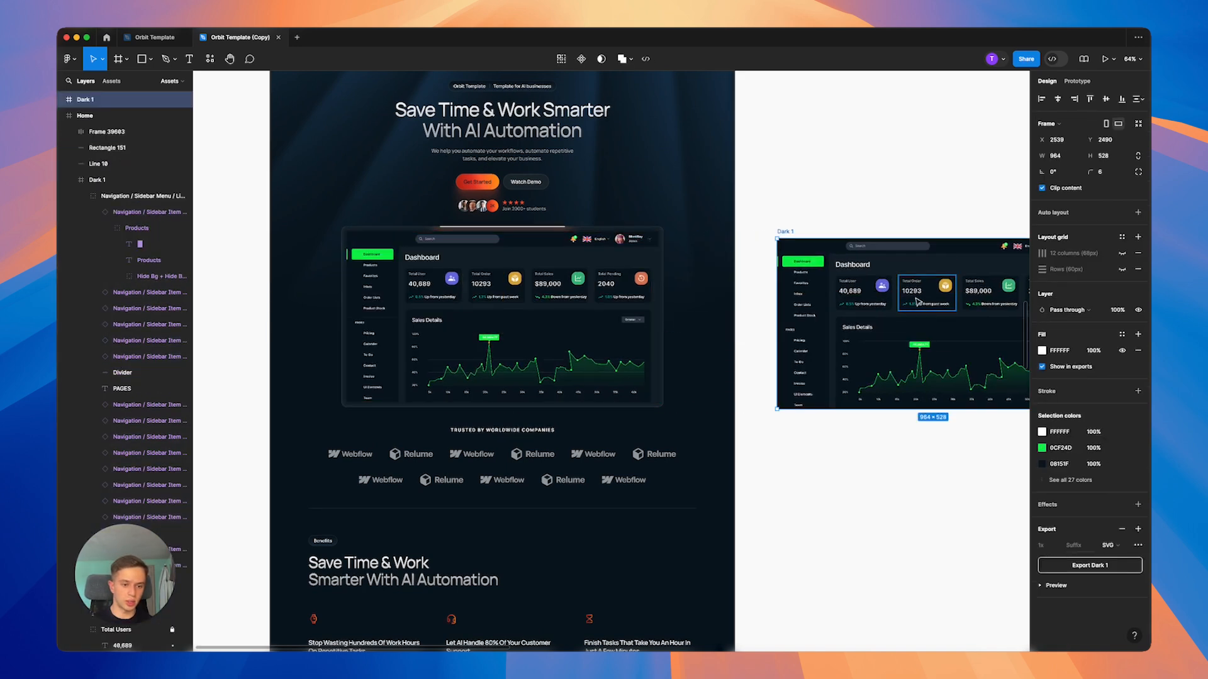
{"action": "left_click_drag", "start_coordinate": [899, 153], "coordinate": [828, 178]}
{"action": "scroll", "coordinate": [885, 188], "scroll_direction": "right", "scroll_amount": 3}
- Set the copied Dark 1 frame's corner radius to 0
{"action": "left_click", "coordinate": [1101, 171]}
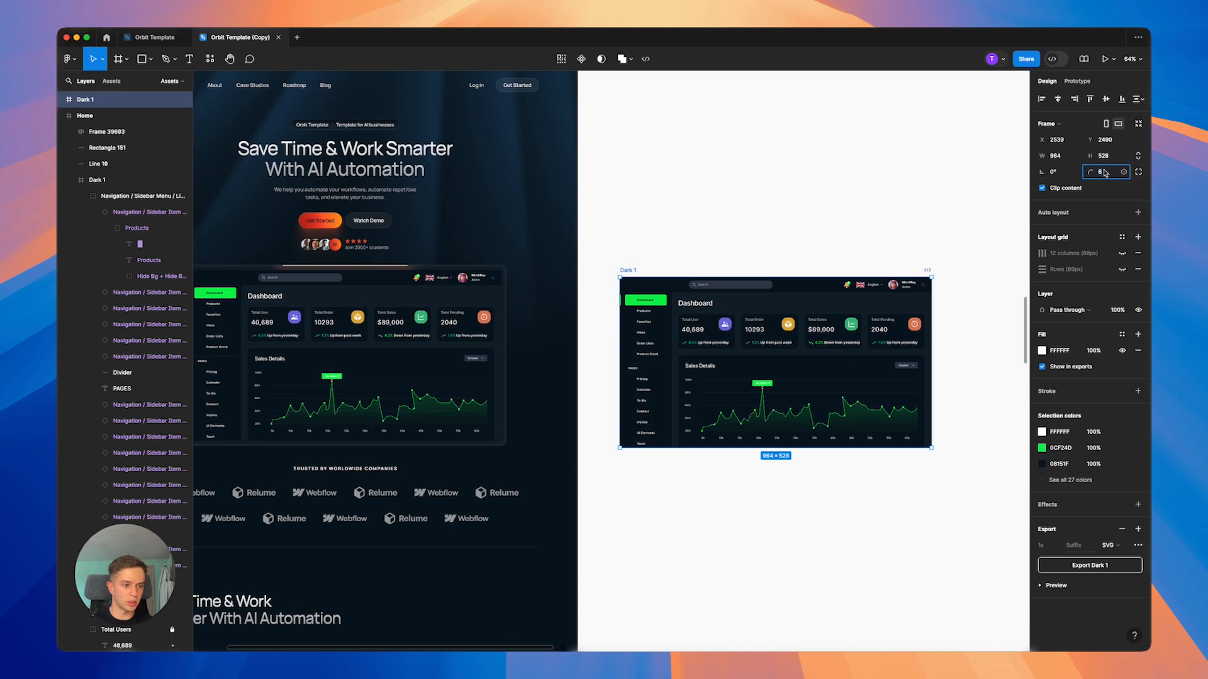
{"action": "type", "text": "0"}
{"action": "key", "text": "Return"}
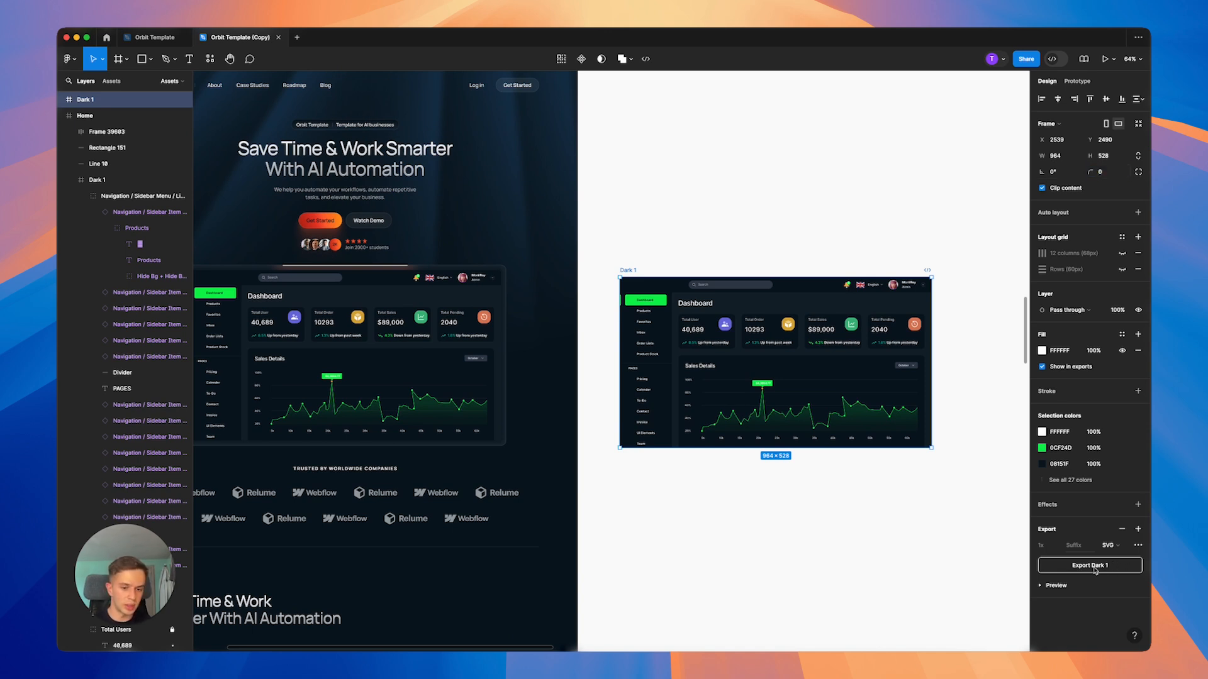
- Export the copied Dark 1 frame as a JPG at 1.5x scale
{"action": "left_click", "coordinate": [1107, 546]}
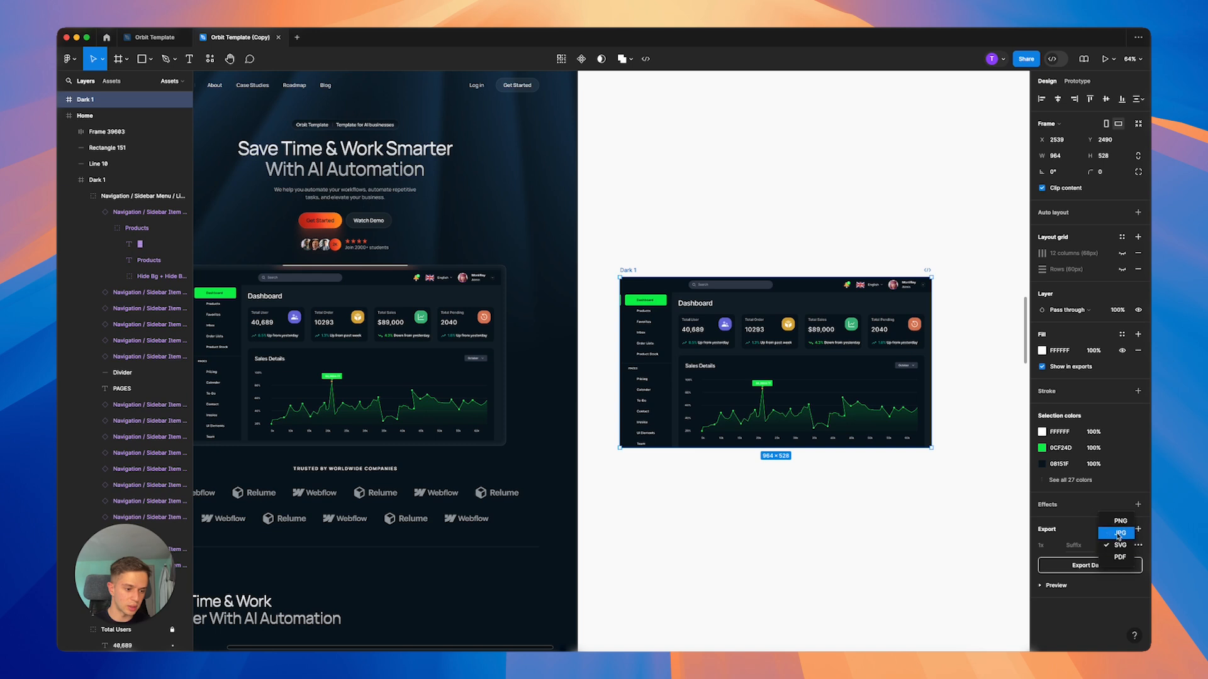
{"action": "left_click", "coordinate": [1108, 534]}
{"action": "left_click", "coordinate": [1054, 546]}
{"action": "left_click", "coordinate": [1055, 557]}
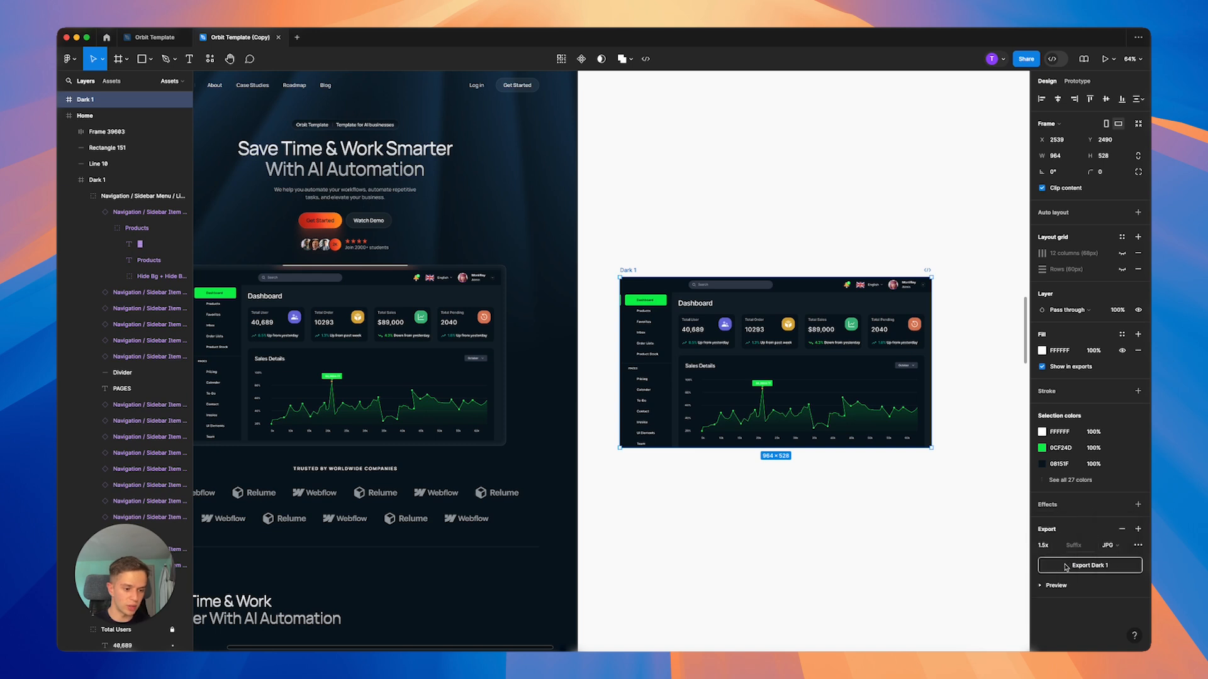
{"action": "left_click", "coordinate": [1065, 567]}
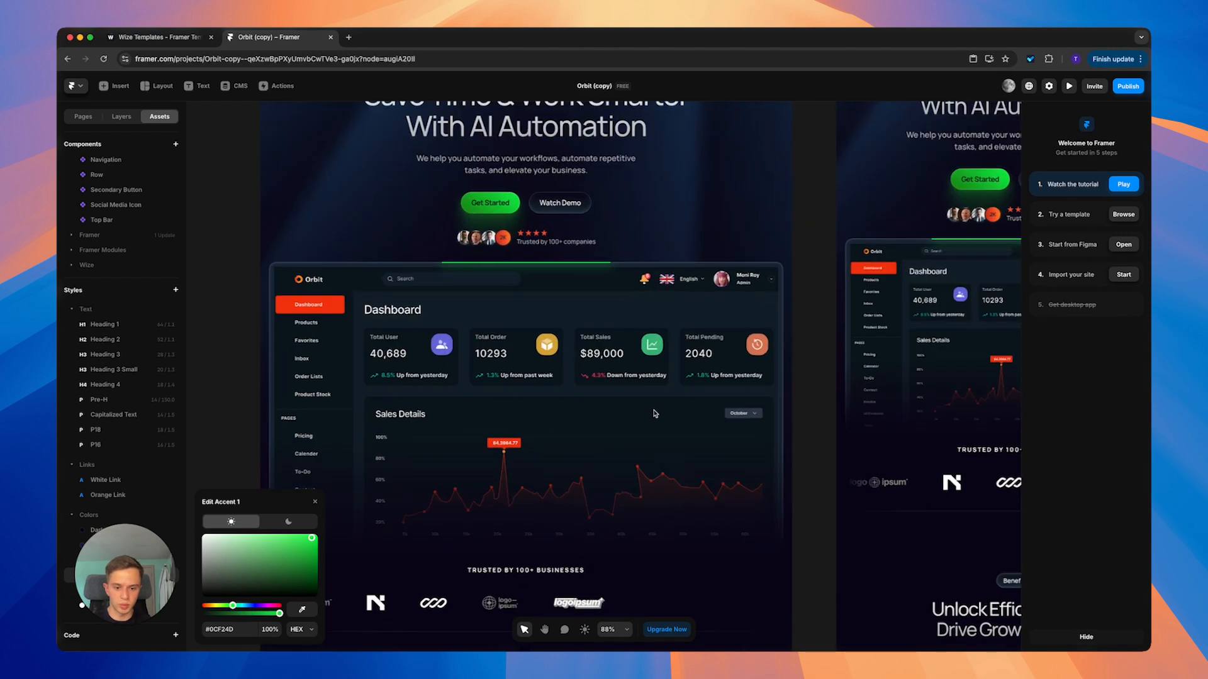
- Switch back to Framer and replace the hero dashboard's image fill with Dark 1.jpg
{"action": "scroll", "coordinate": [655, 413], "scroll_direction": "down", "scroll_amount": 2}
{"action": "double_click", "coordinate": [610, 382]}
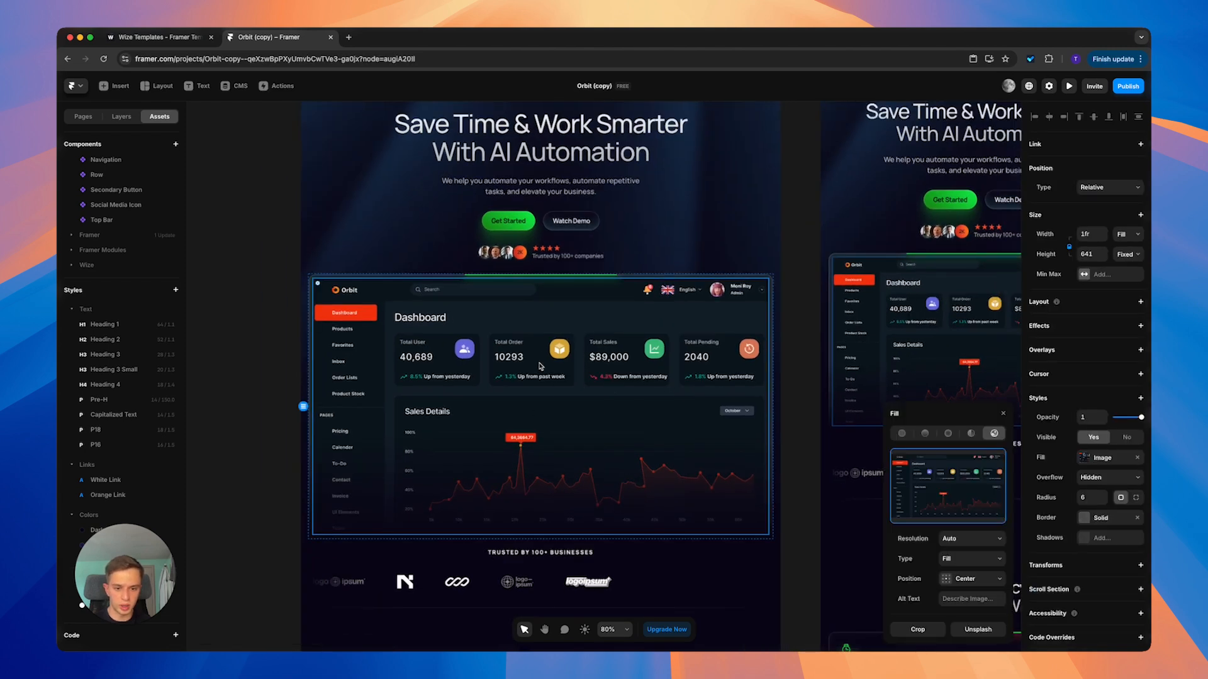
{"action": "left_click", "coordinate": [941, 494]}
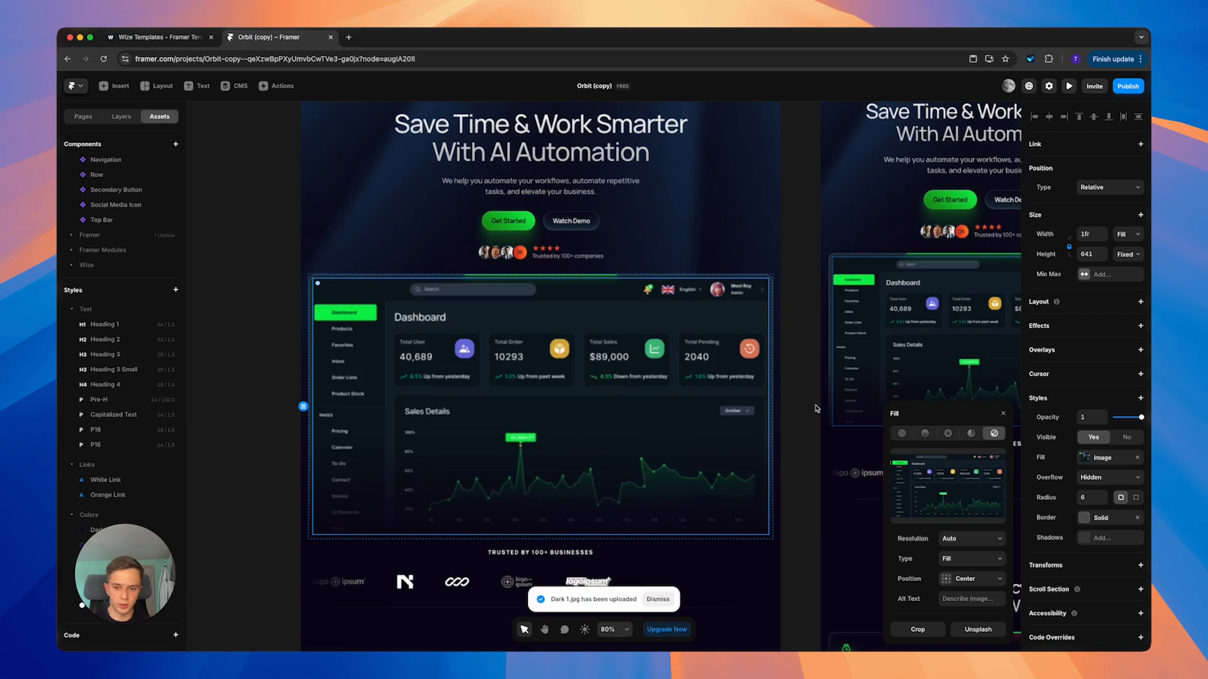
{"action": "left_click", "coordinate": [816, 407]}
- Recolor the hero 2K badge's linear gradient, using Accent 1 for the first two stops and Accent 2 for the last
{"action": "left_click_drag", "start_coordinate": [738, 334], "coordinate": [766, 372]}
{"action": "scroll", "coordinate": [670, 403], "scroll_direction": "up", "scroll_amount": 3}
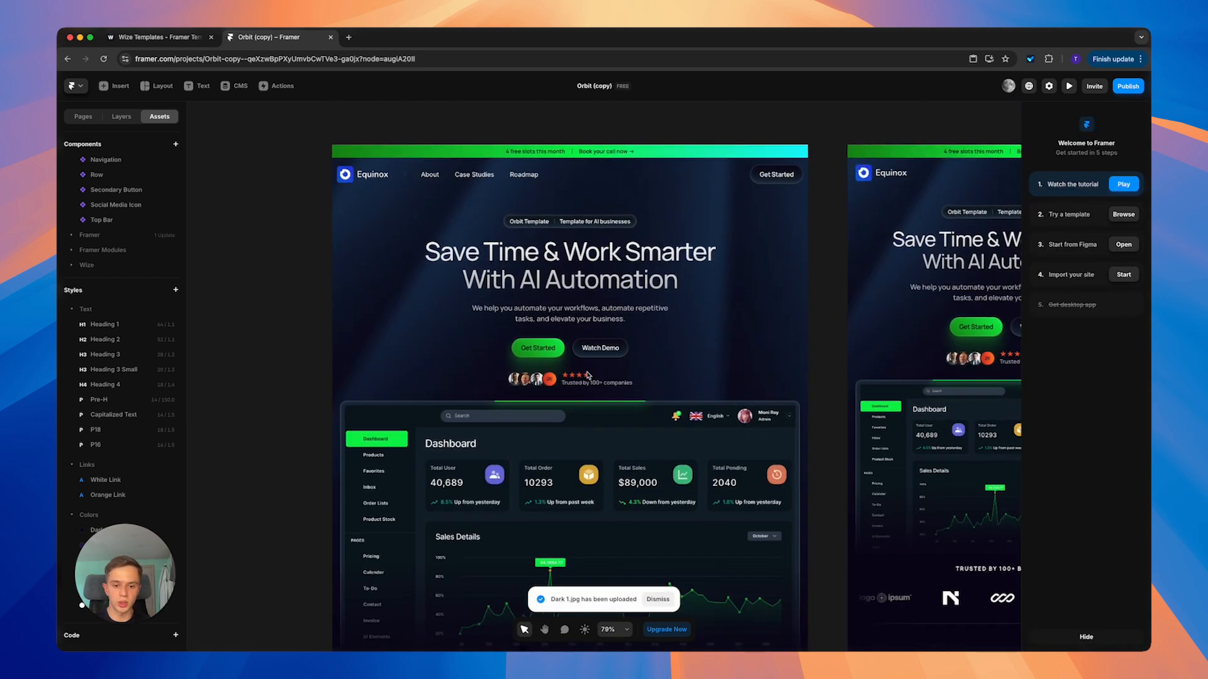
{"action": "scroll", "coordinate": [550, 383], "scroll_direction": "up", "scroll_amount": 10}
{"action": "left_click", "coordinate": [566, 378]}
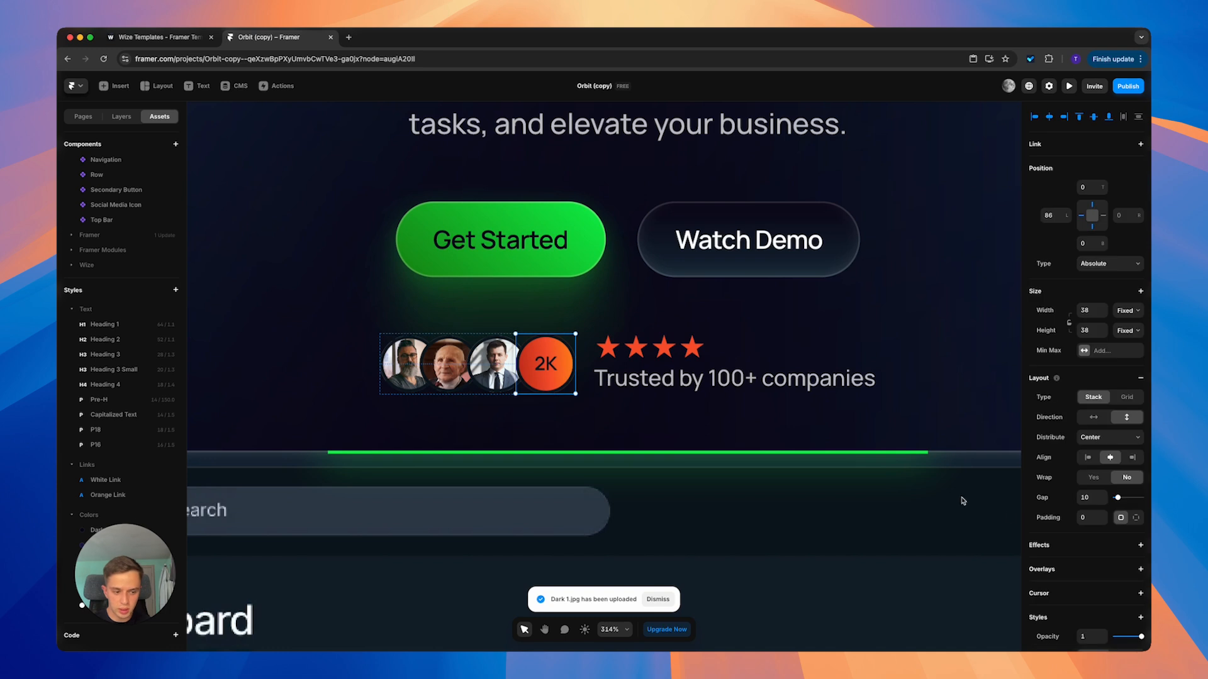
{"action": "scroll", "coordinate": [1036, 524], "scroll_direction": "down", "scroll_amount": 5}
{"action": "left_click", "coordinate": [1097, 437]}
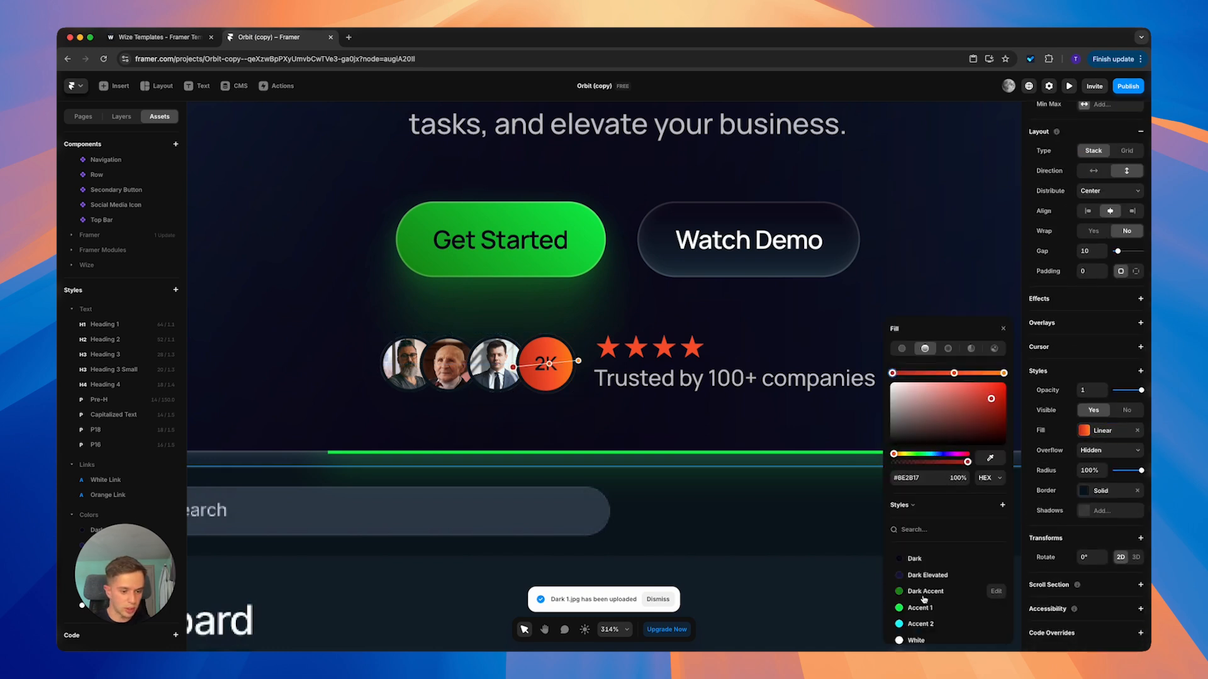
{"action": "left_click", "coordinate": [997, 607]}
{"action": "left_click", "coordinate": [953, 373]}
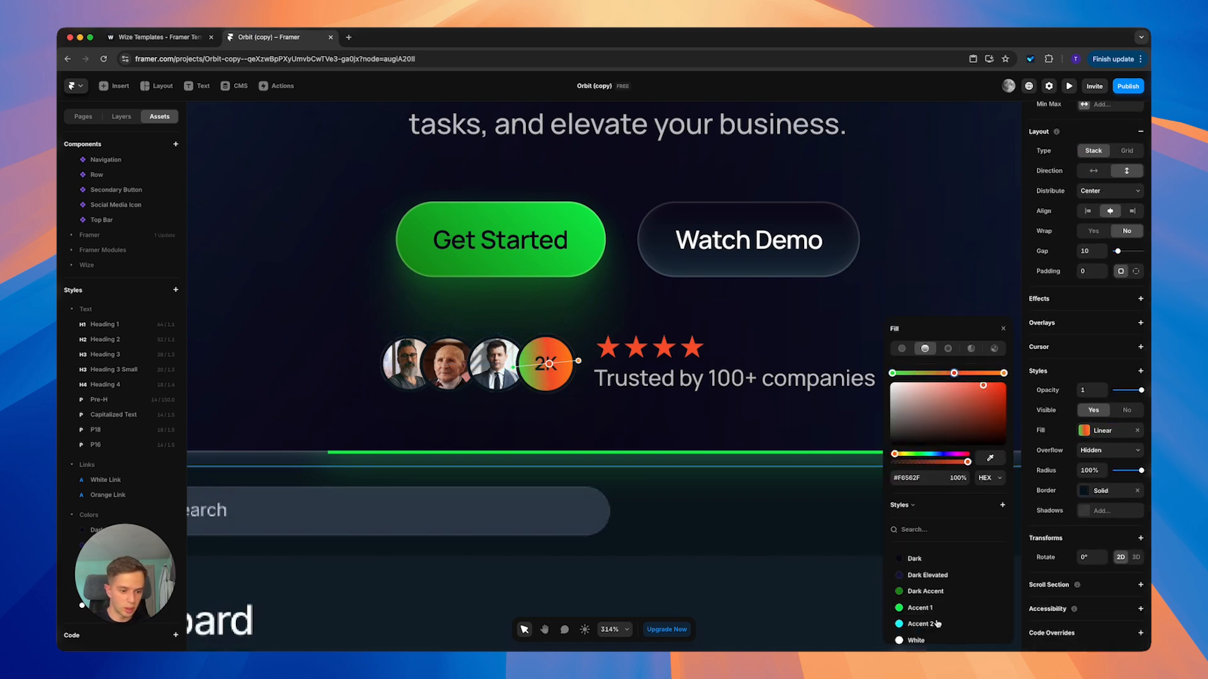
{"action": "left_click", "coordinate": [931, 606]}
{"action": "left_click", "coordinate": [1004, 373]}
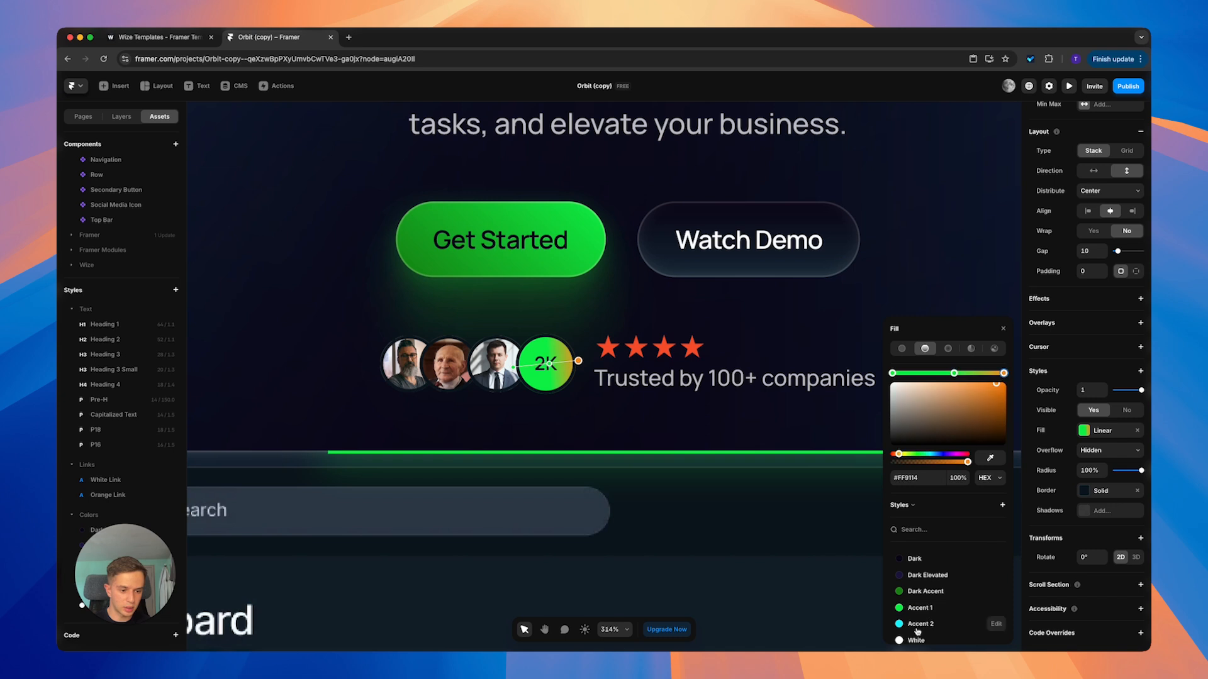
{"action": "left_click", "coordinate": [920, 624]}
- Set the fill of all four rating stars in the hero to the Accent 1 color style
{"action": "left_click", "coordinate": [649, 359]}
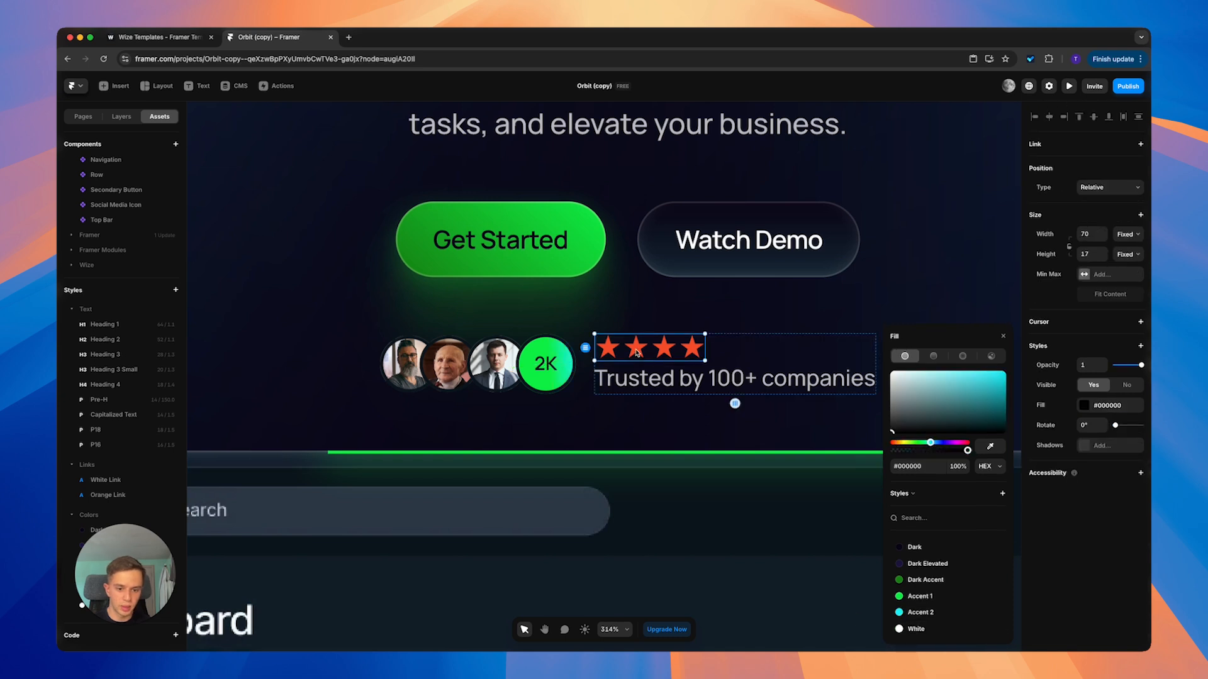
{"action": "double_click", "coordinate": [637, 352]}
{"action": "left_click", "coordinate": [639, 349]}
{"action": "left_click", "coordinate": [603, 355], "text": "shift"}
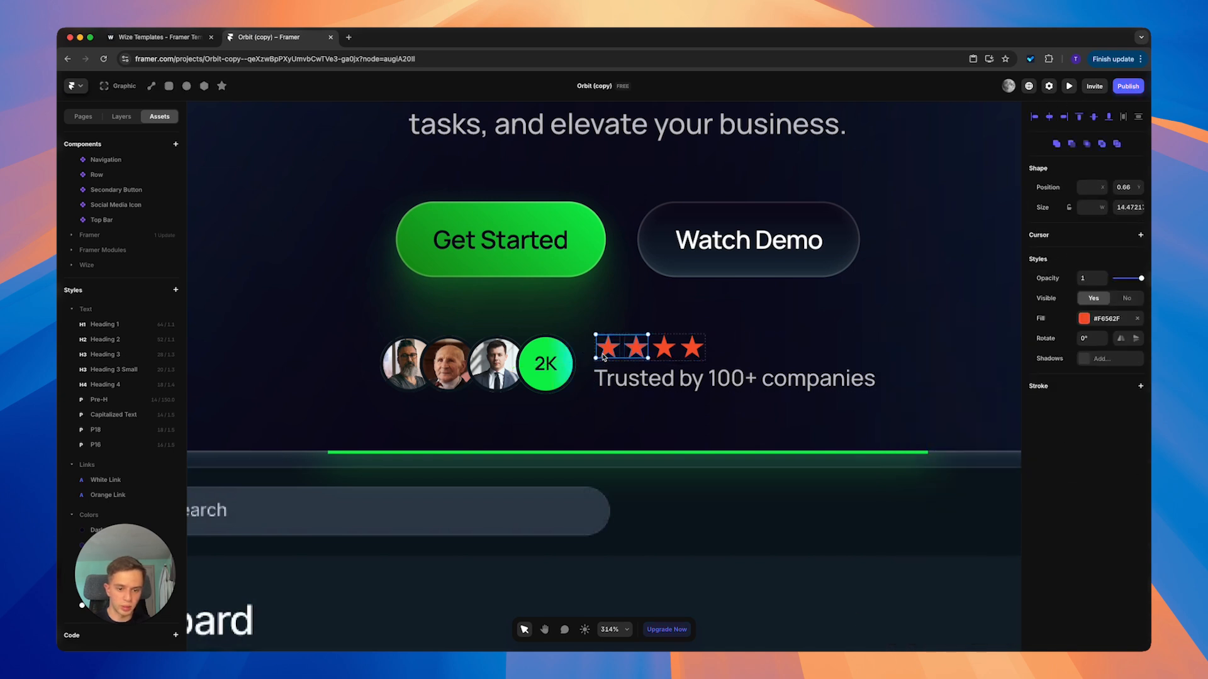
{"action": "left_click", "coordinate": [661, 347], "text": "shift"}
{"action": "left_click", "coordinate": [686, 348], "text": "shift"}
{"action": "left_click", "coordinate": [1100, 318]}
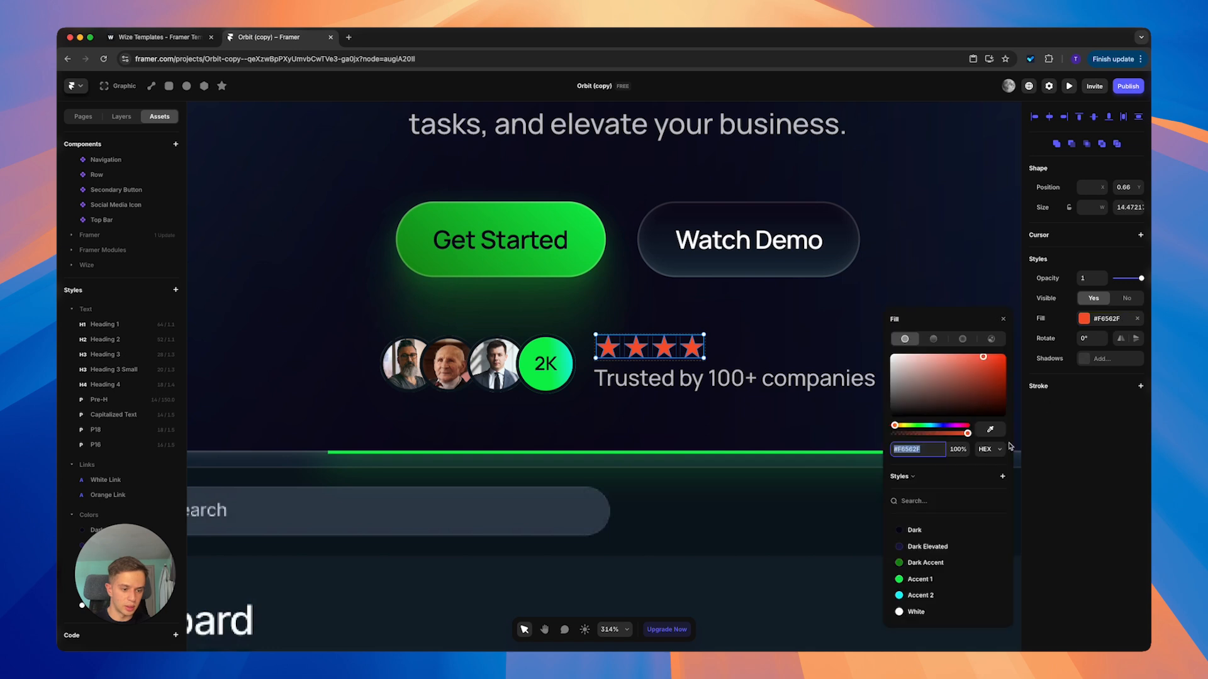
{"action": "left_click", "coordinate": [920, 579]}
{"action": "scroll", "coordinate": [516, 328], "scroll_direction": "down", "scroll_amount": 10}
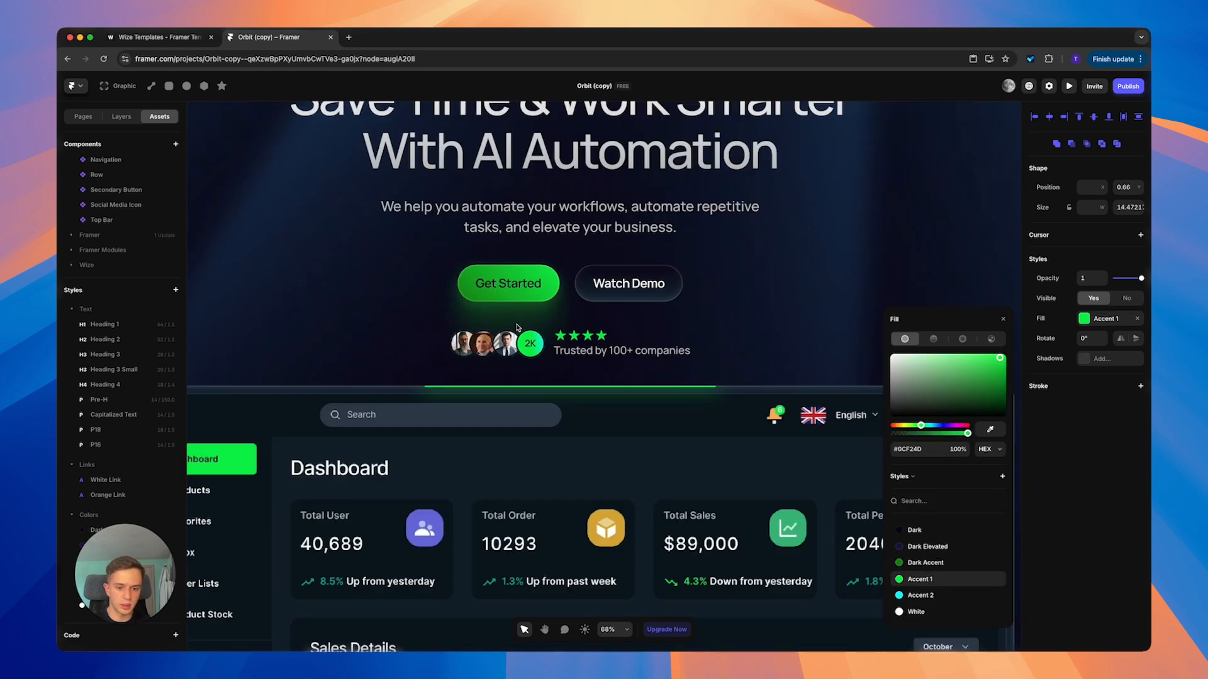
{"action": "scroll", "coordinate": [515, 329], "scroll_direction": "up", "scroll_amount": 4}
{"action": "left_click", "coordinate": [546, 139]}
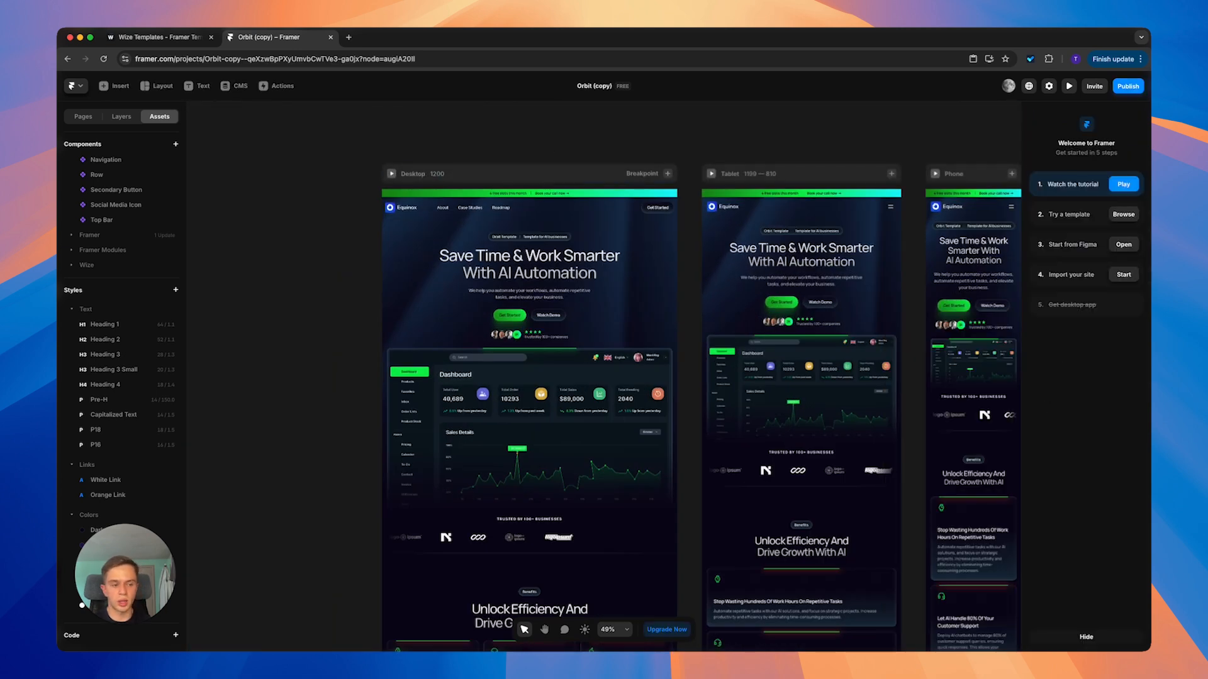
- Preview the desktop site and examine the coloring of the Benefits, Services, Our Process and Case Studies sections
{"action": "left_click", "coordinate": [1069, 86]}
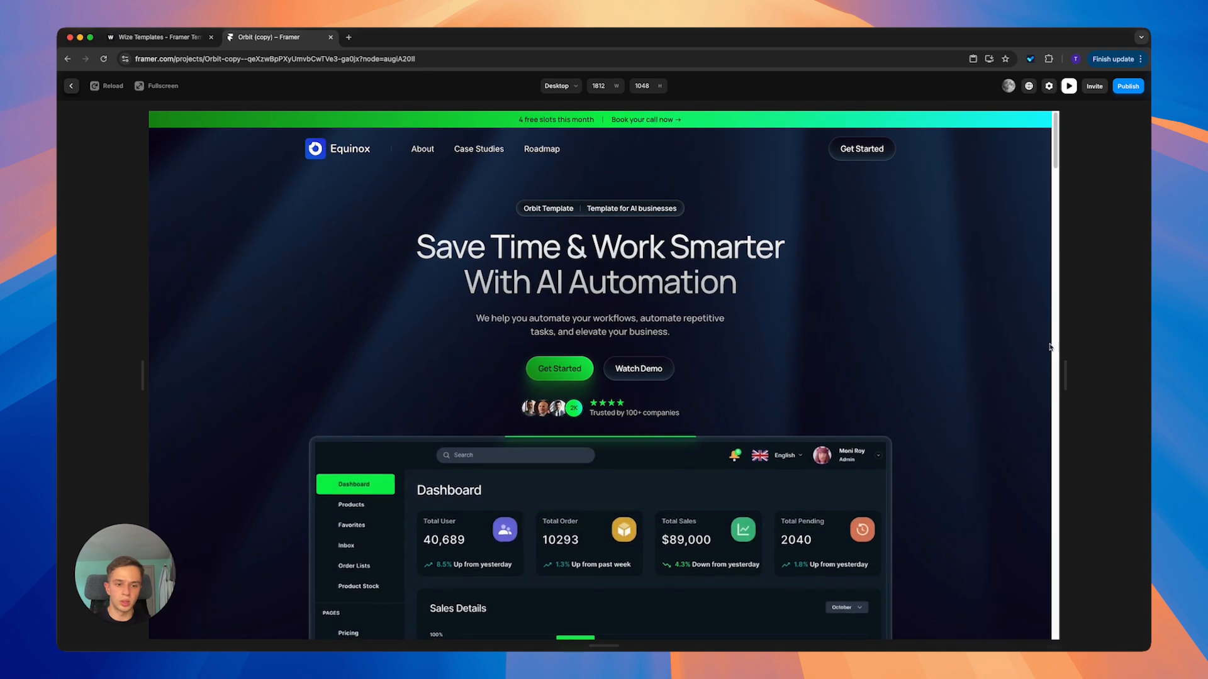
{"action": "scroll", "coordinate": [941, 274], "scroll_direction": "down", "scroll_amount": 15}
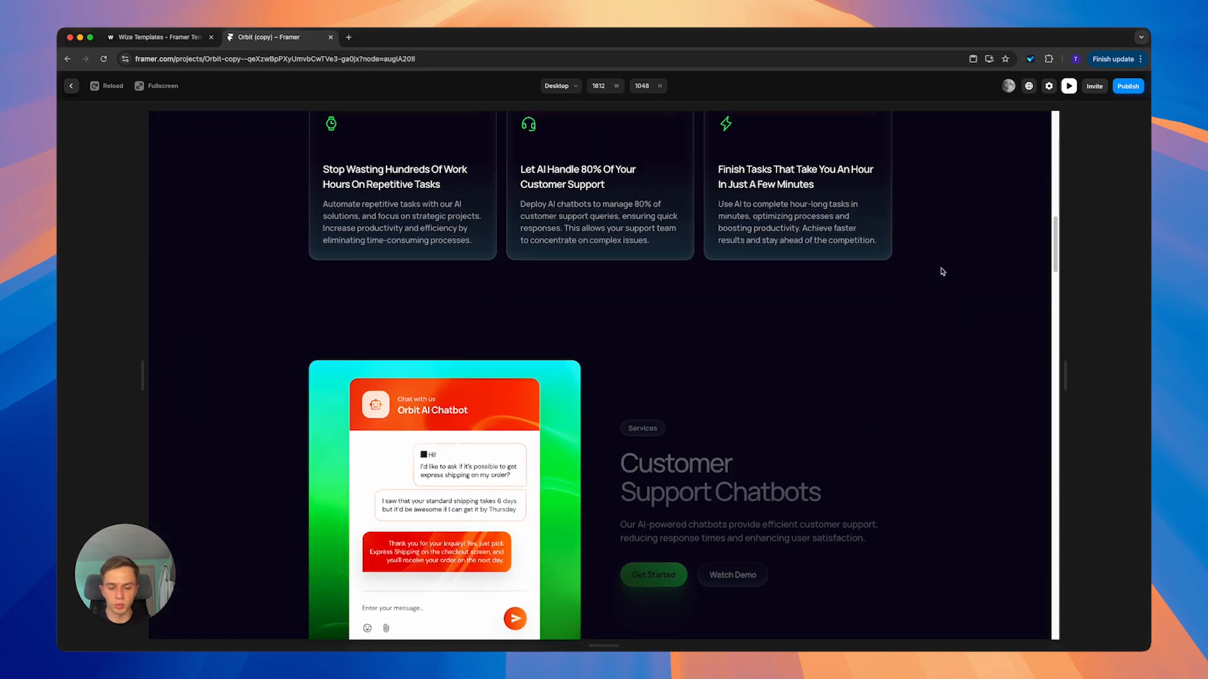
{"action": "scroll", "coordinate": [941, 272], "scroll_direction": "up", "scroll_amount": 3}
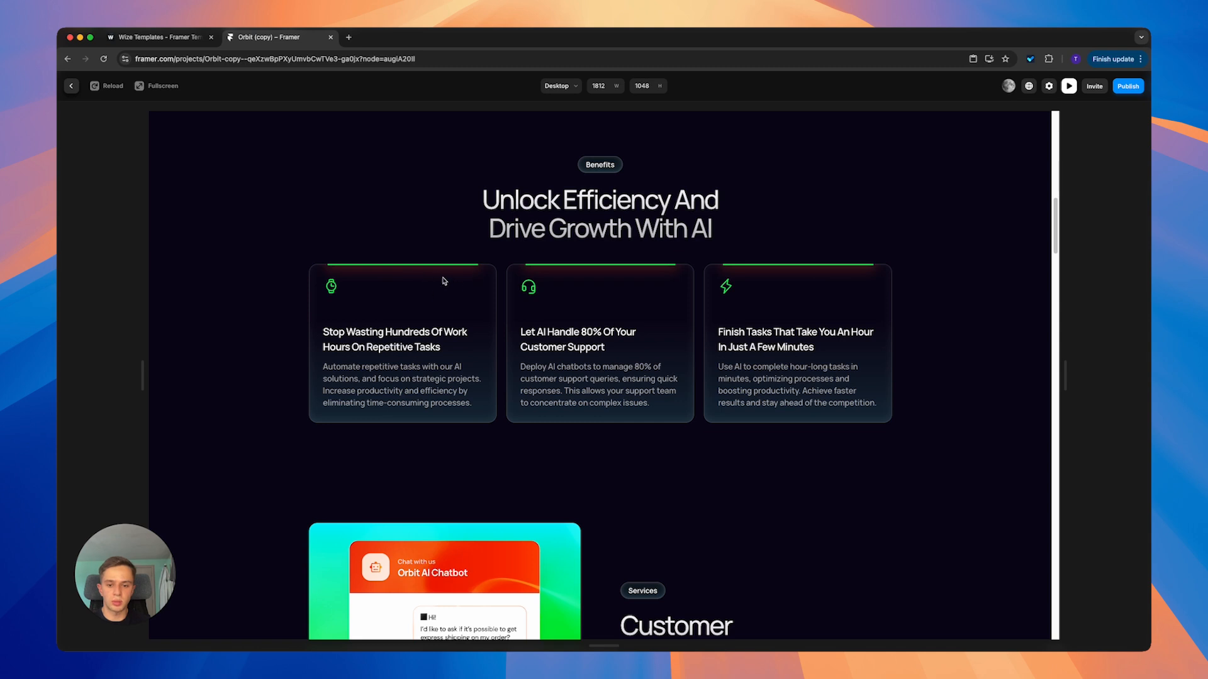
{"action": "scroll", "coordinate": [443, 280], "scroll_direction": "down", "scroll_amount": 5}
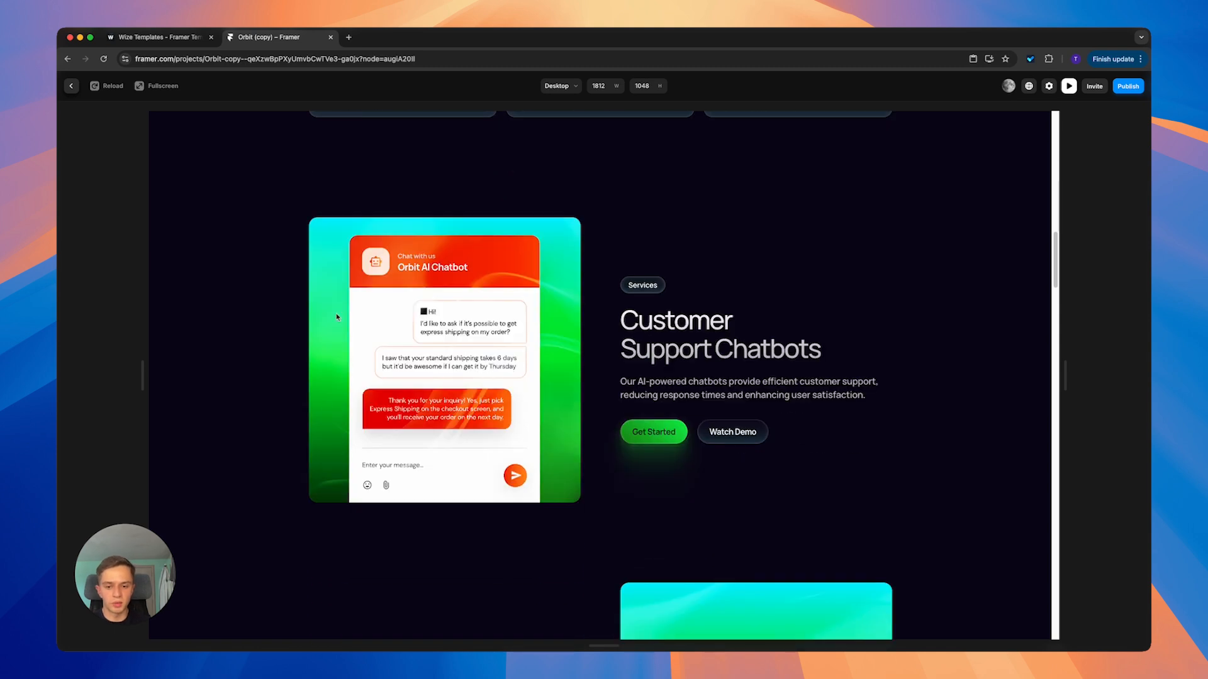
{"action": "scroll", "coordinate": [465, 473], "scroll_direction": "down", "scroll_amount": 1}
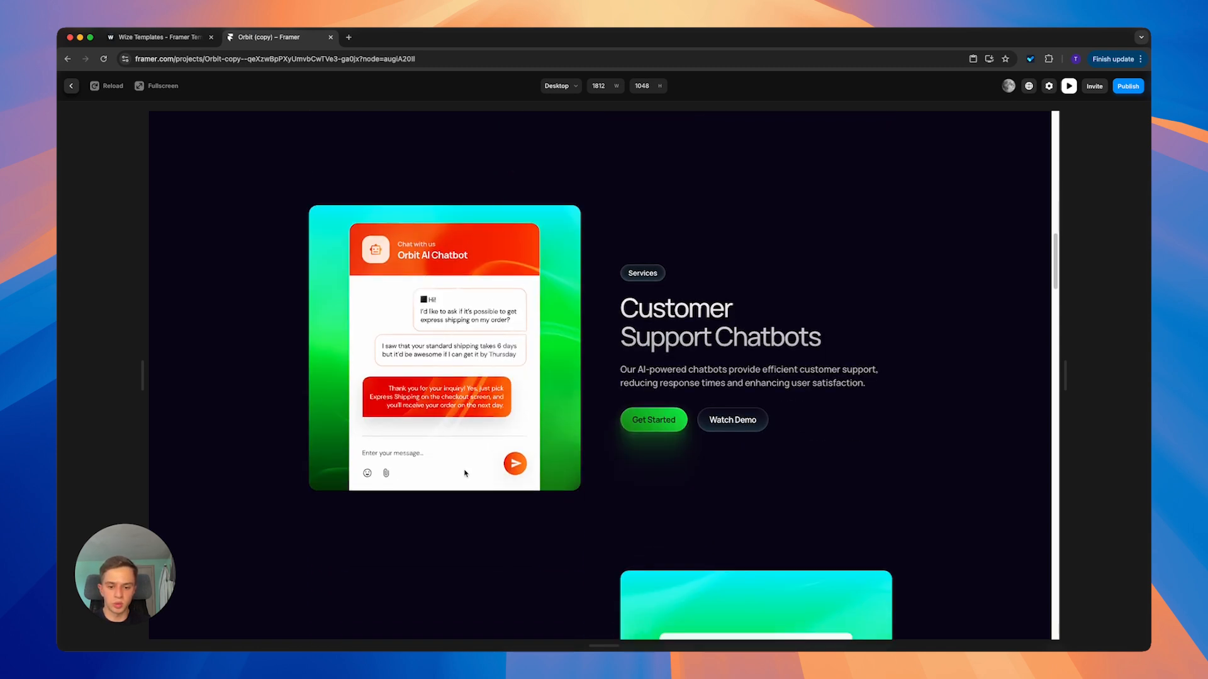
{"action": "scroll", "coordinate": [466, 477], "scroll_direction": "down", "scroll_amount": 6}
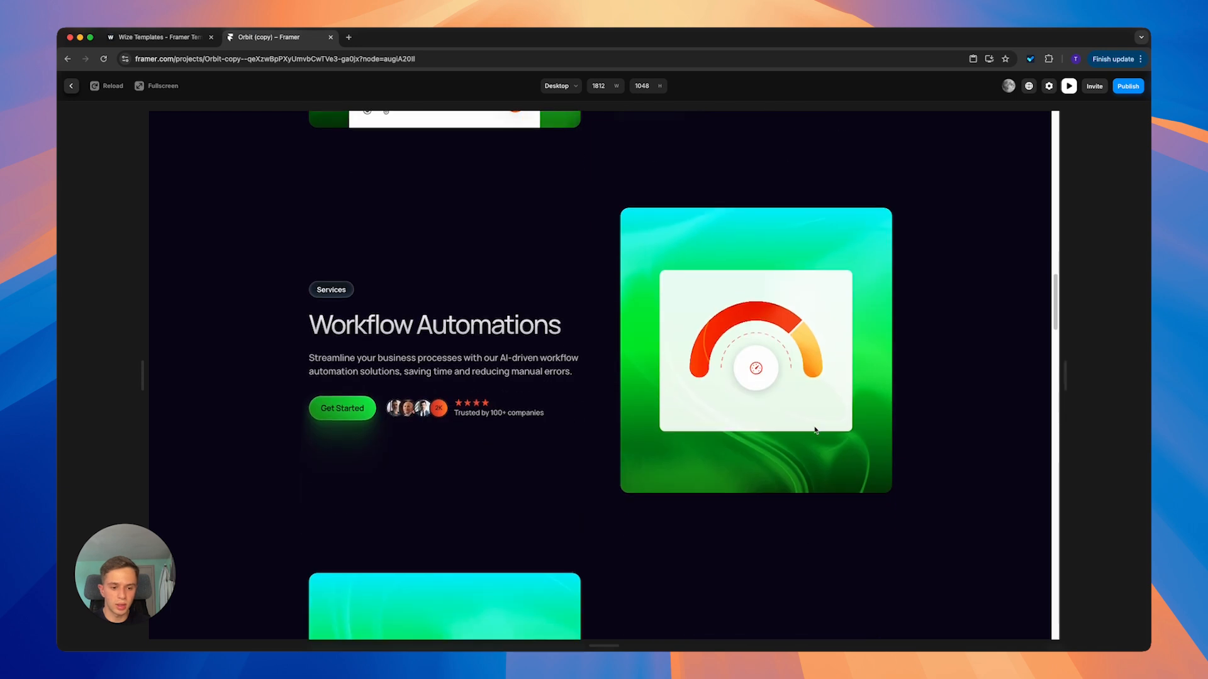
{"action": "scroll", "coordinate": [699, 397], "scroll_direction": "down", "scroll_amount": 20}
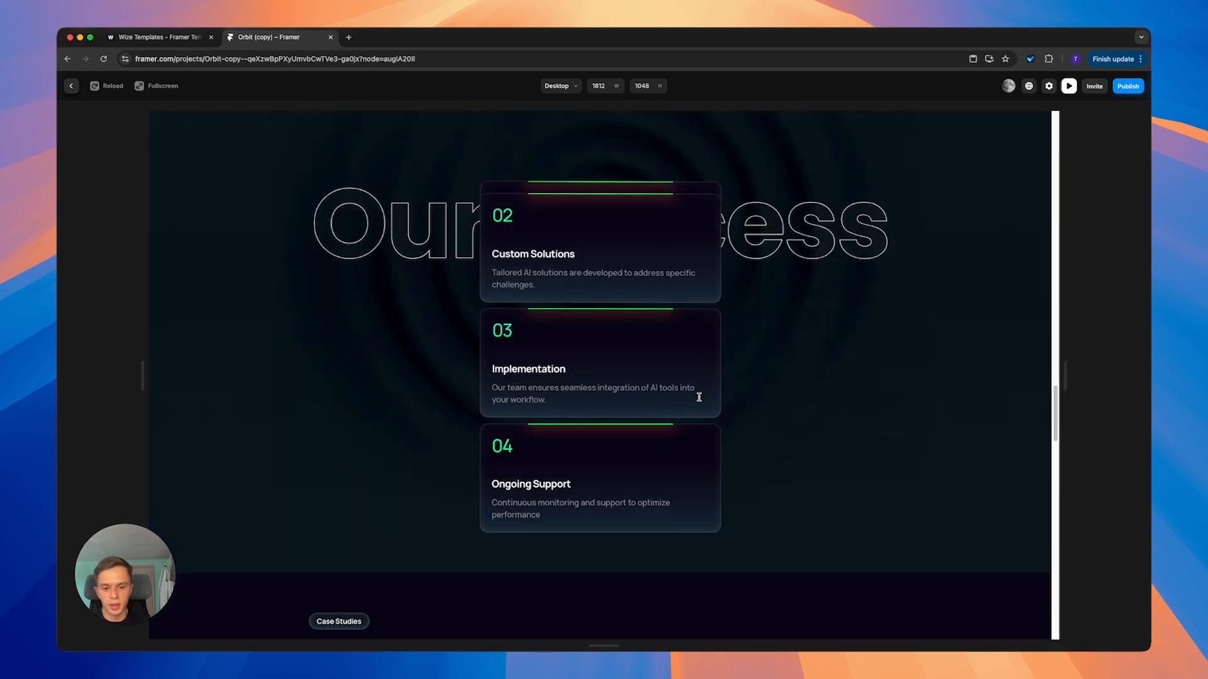
{"action": "scroll", "coordinate": [700, 399], "scroll_direction": "down", "scroll_amount": 4}
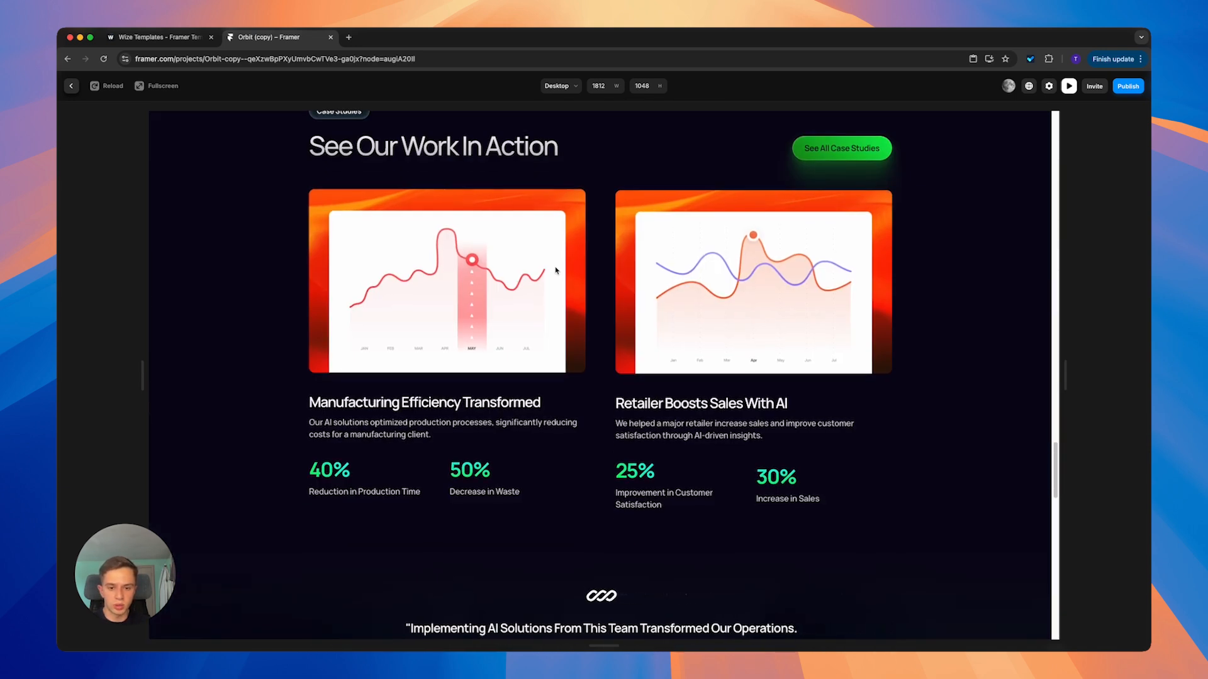
- Close the preview and look through the About, Roadmap, Contact and Case Studies pages before returning to Home
{"action": "scroll", "coordinate": [545, 313], "scroll_direction": "down", "scroll_amount": 13}
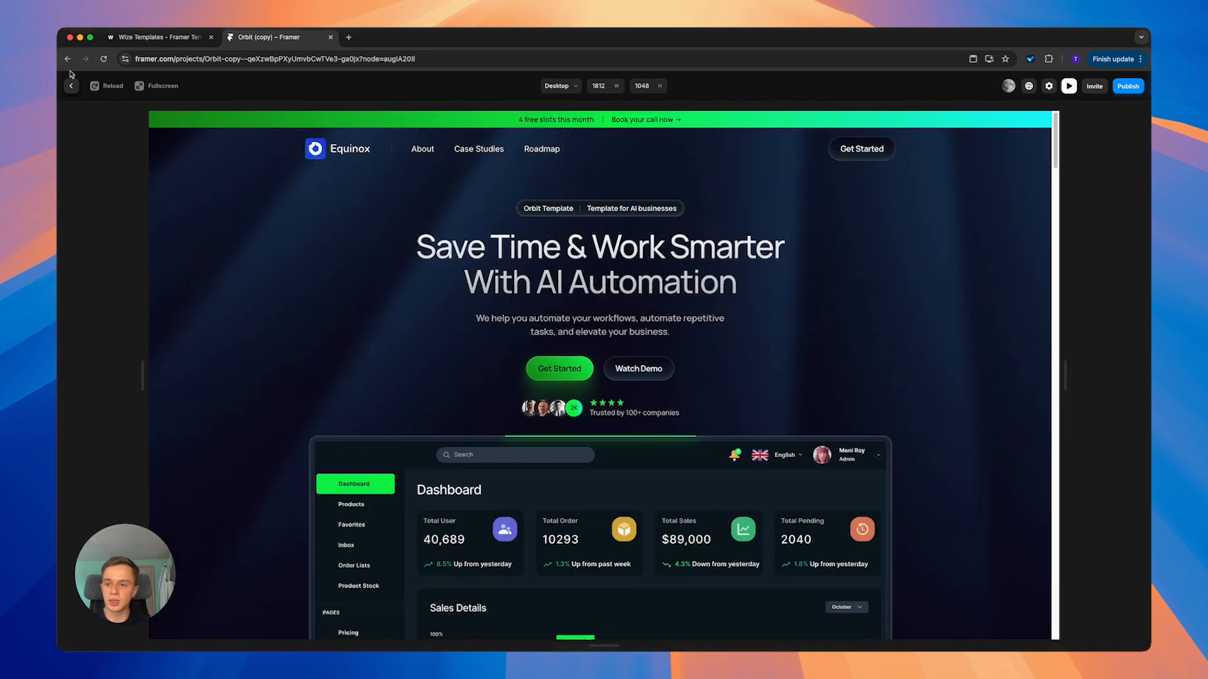
{"action": "left_click", "coordinate": [72, 86]}
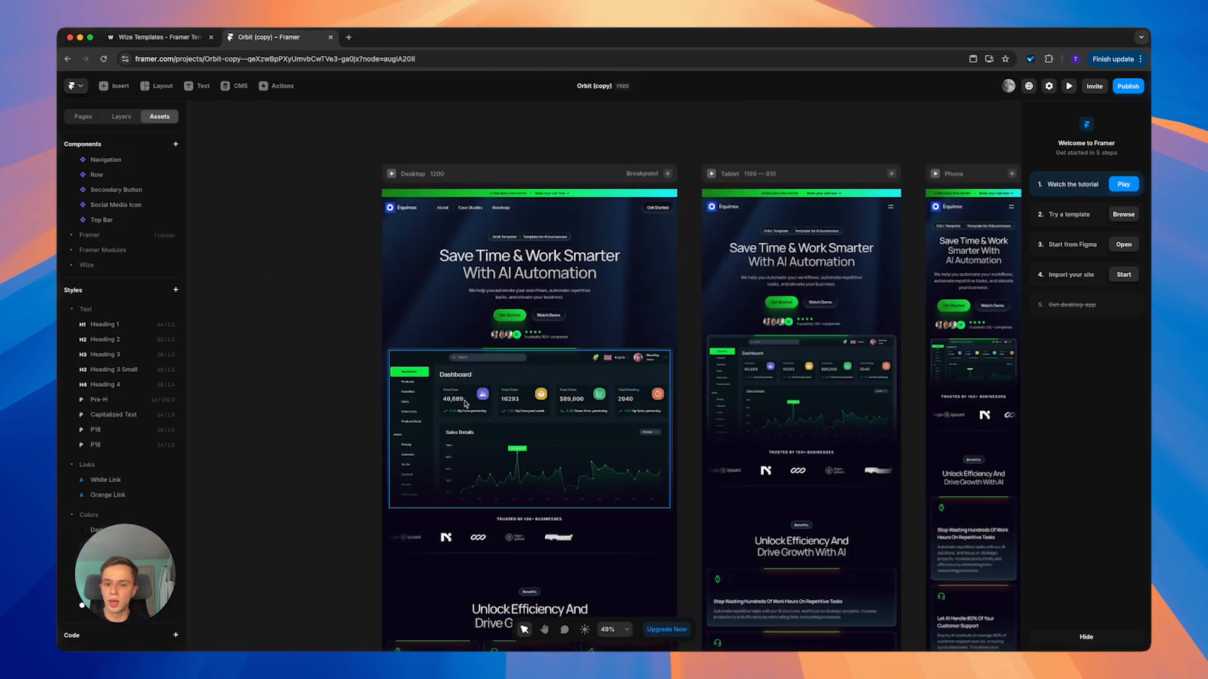
{"action": "left_click", "coordinate": [98, 117]}
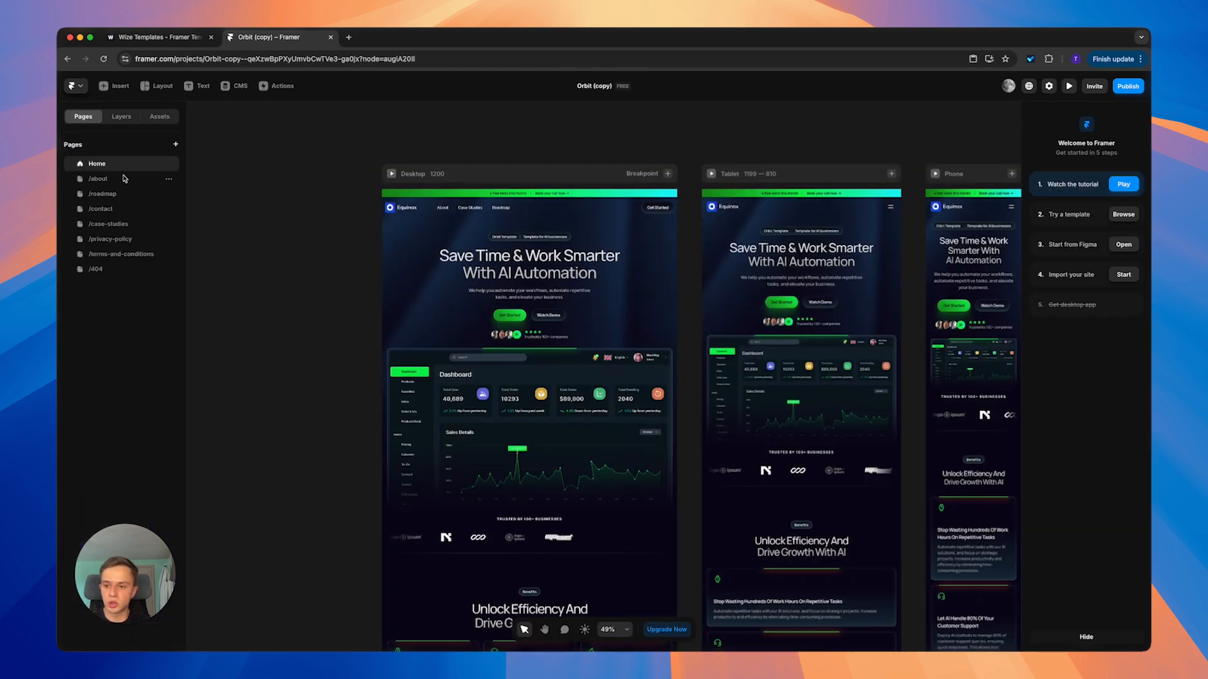
{"action": "left_click", "coordinate": [123, 179]}
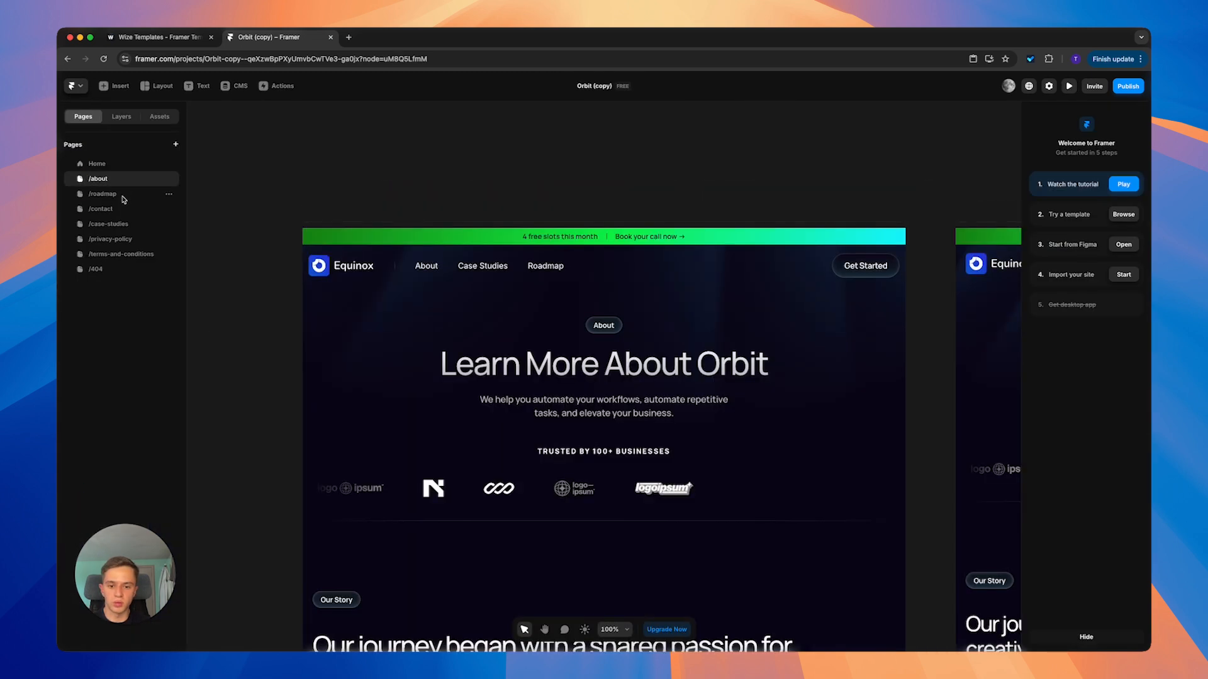
{"action": "left_click", "coordinate": [122, 195]}
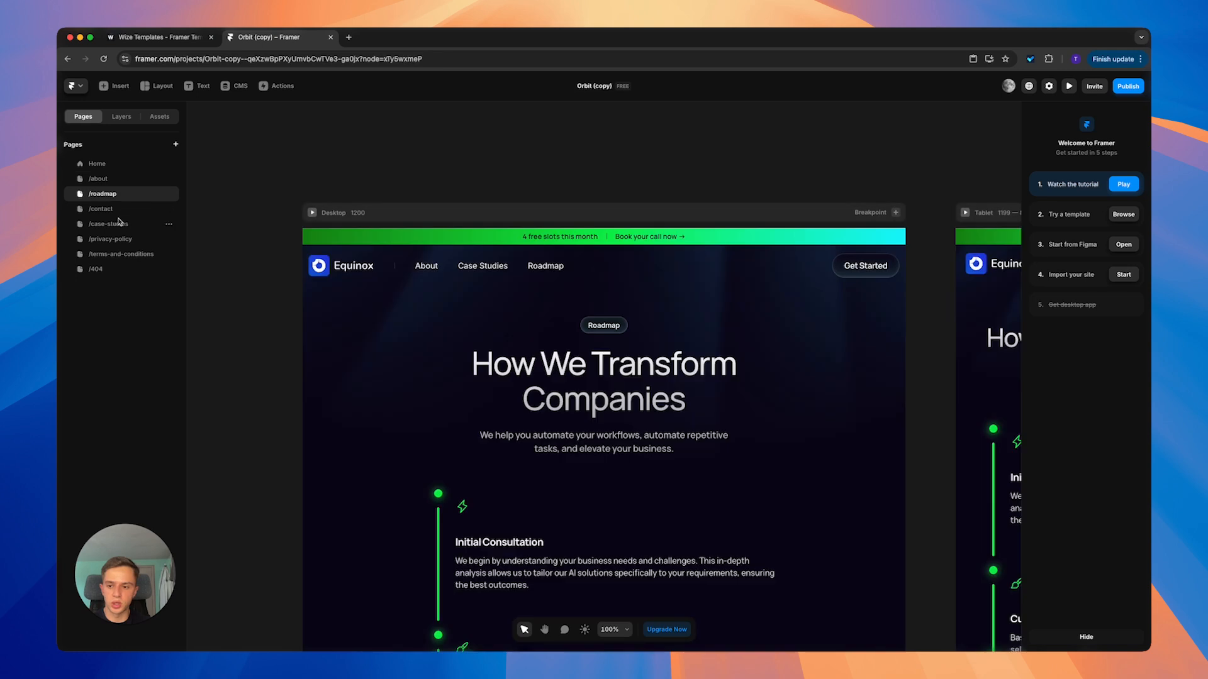
{"action": "left_click", "coordinate": [120, 210]}
{"action": "left_click", "coordinate": [120, 225]}
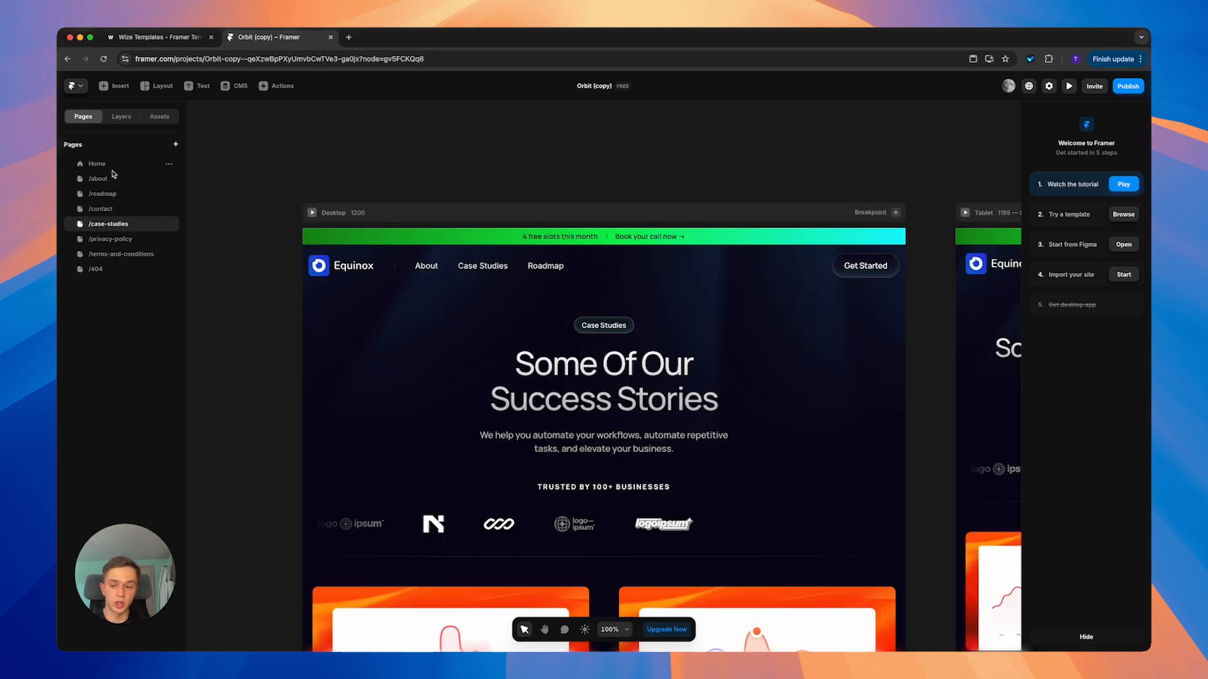
{"action": "left_click", "coordinate": [107, 164]}
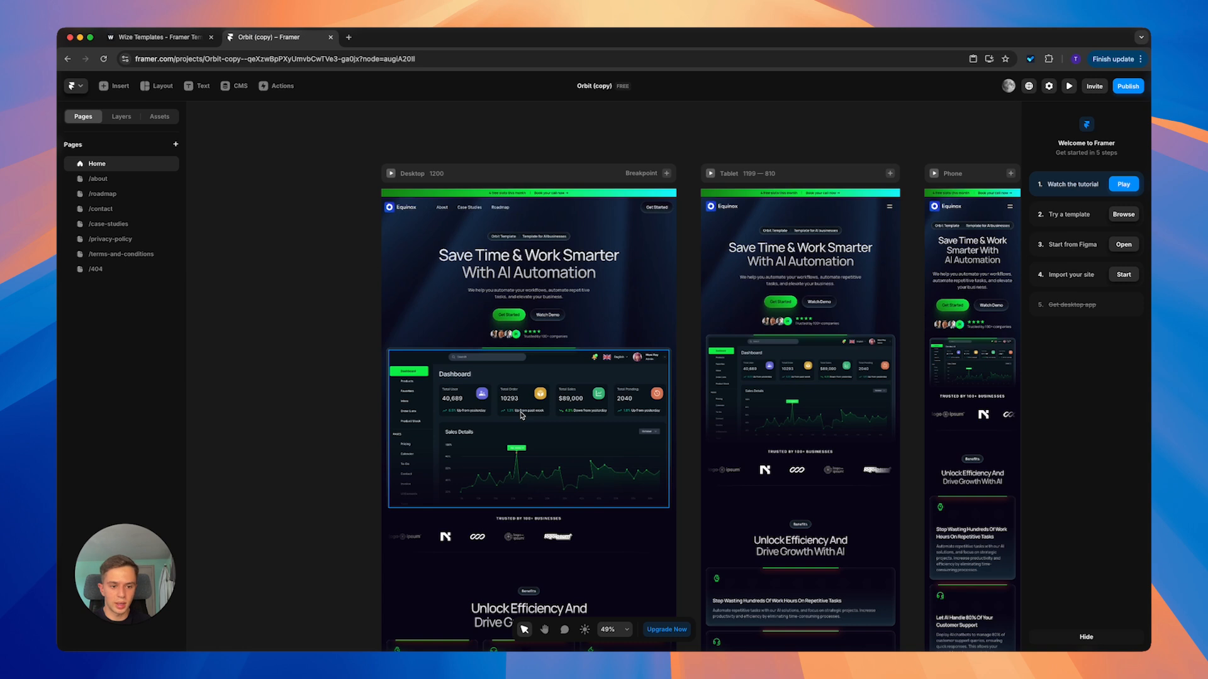
- Open the Client Logos component beneath the desktop hero for editing
{"action": "scroll", "coordinate": [648, 384], "scroll_direction": "down", "scroll_amount": 5}
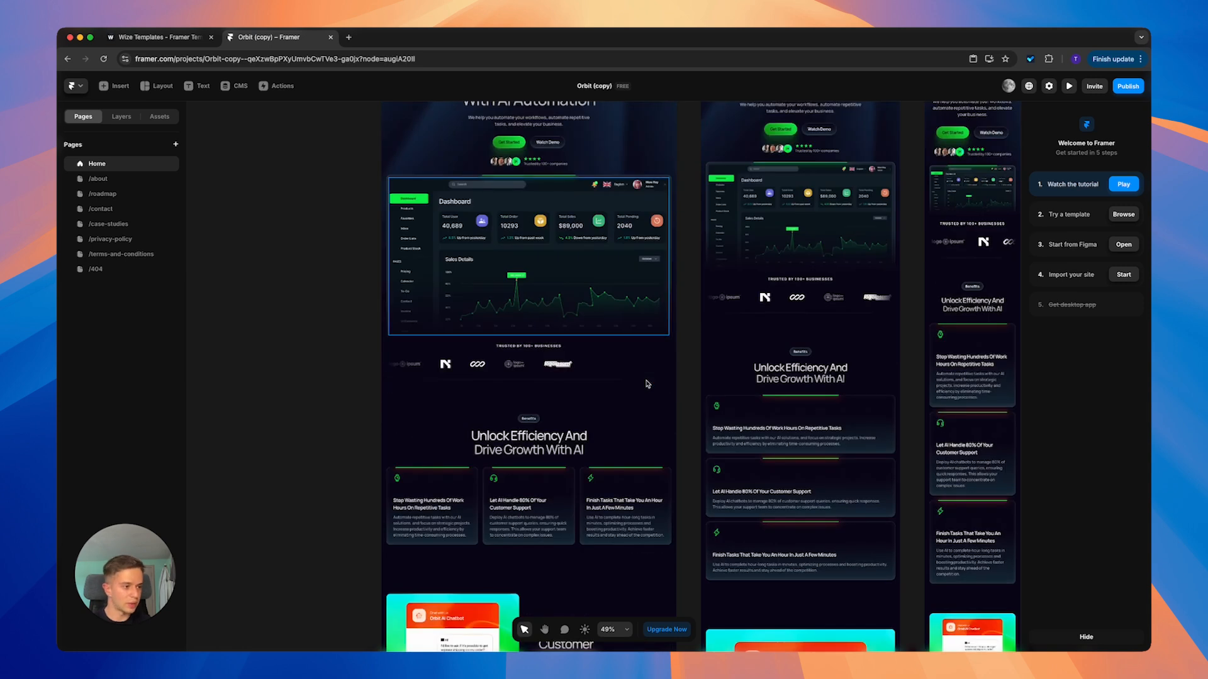
{"action": "left_click", "coordinate": [565, 366]}
{"action": "left_click", "coordinate": [299, 378]}
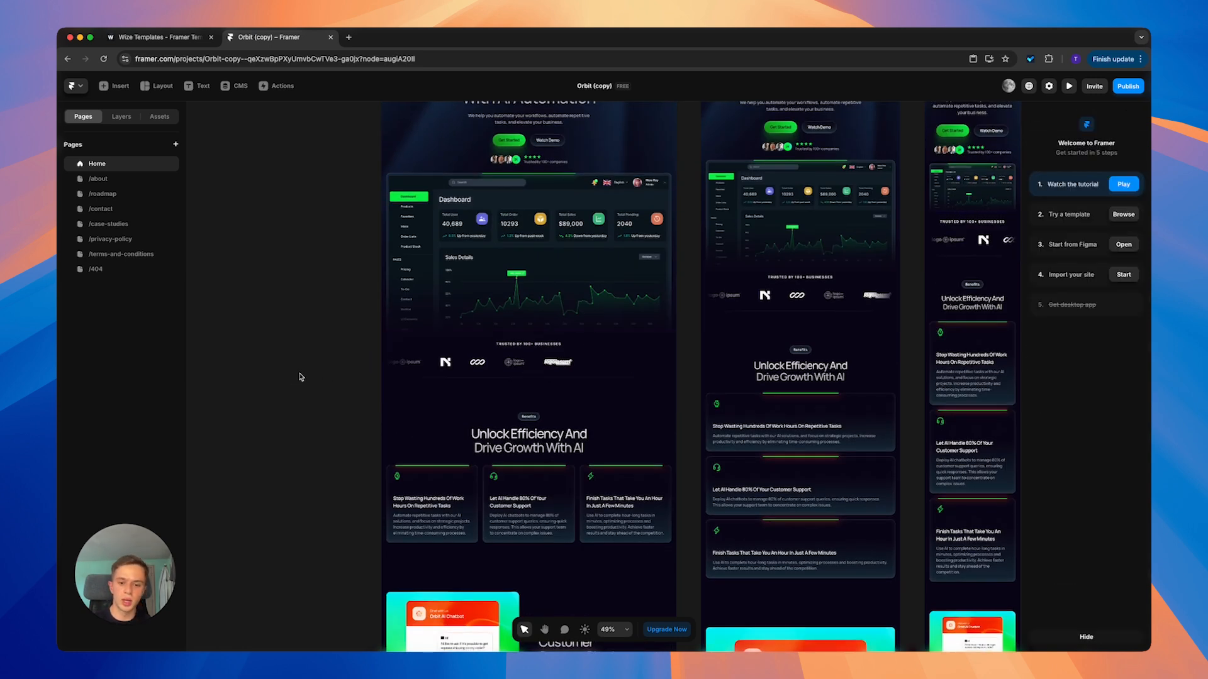
{"action": "left_click", "coordinate": [473, 379]}
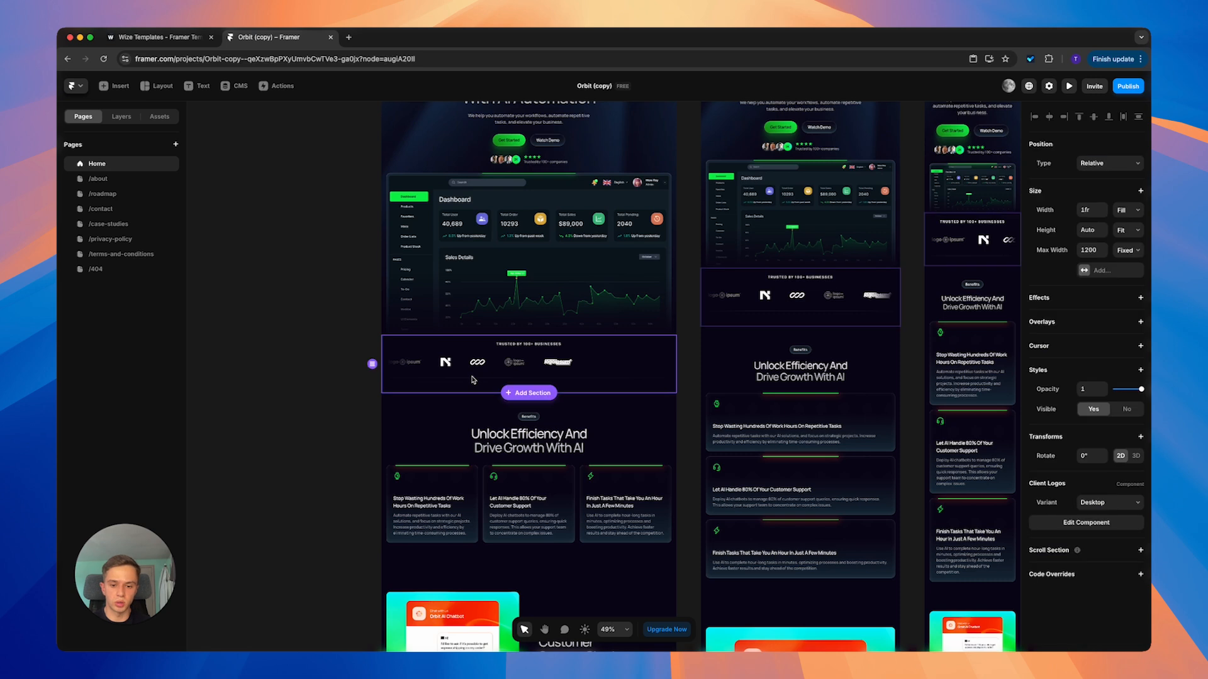
{"action": "double_click", "coordinate": [497, 359]}
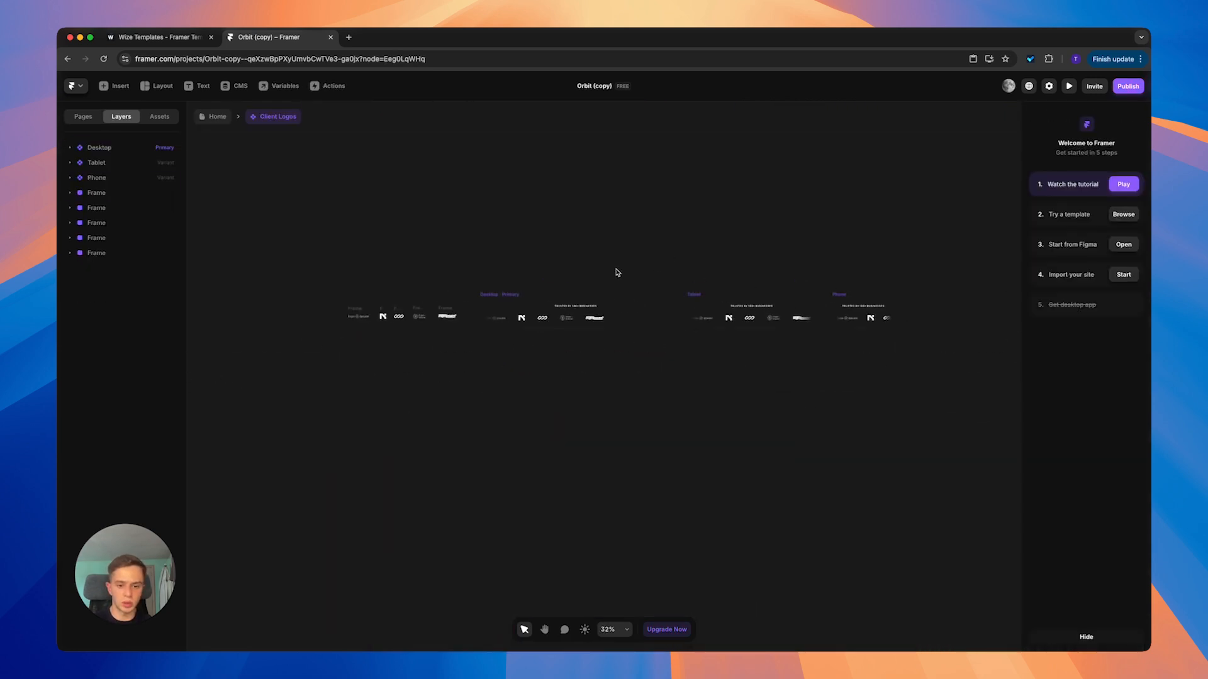
- Paste the Equinox logo into the Client Logos component, size it to 117 × 37 and place it in front of the existing source logos
{"action": "left_click", "coordinate": [681, 294]}
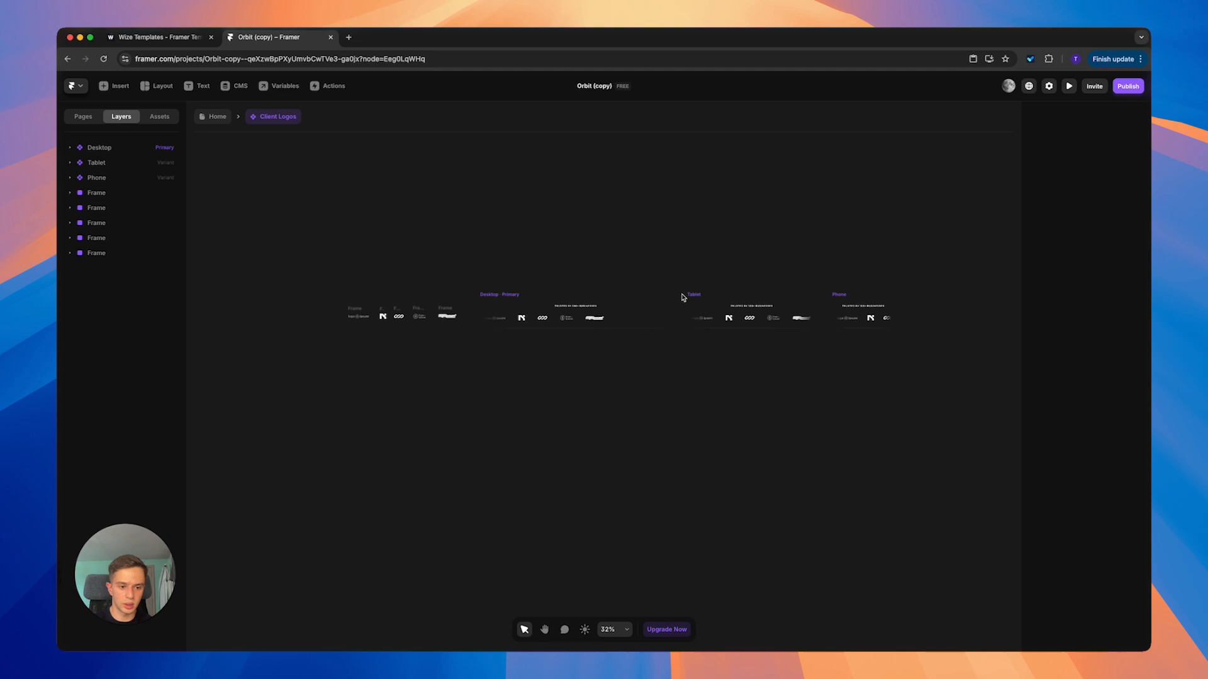
{"action": "left_click", "coordinate": [860, 293]}
{"action": "left_click", "coordinate": [450, 232]}
{"action": "scroll", "coordinate": [298, 299], "scroll_direction": "up", "scroll_amount": 3}
{"action": "left_click_drag", "start_coordinate": [310, 273], "coordinate": [547, 419]}
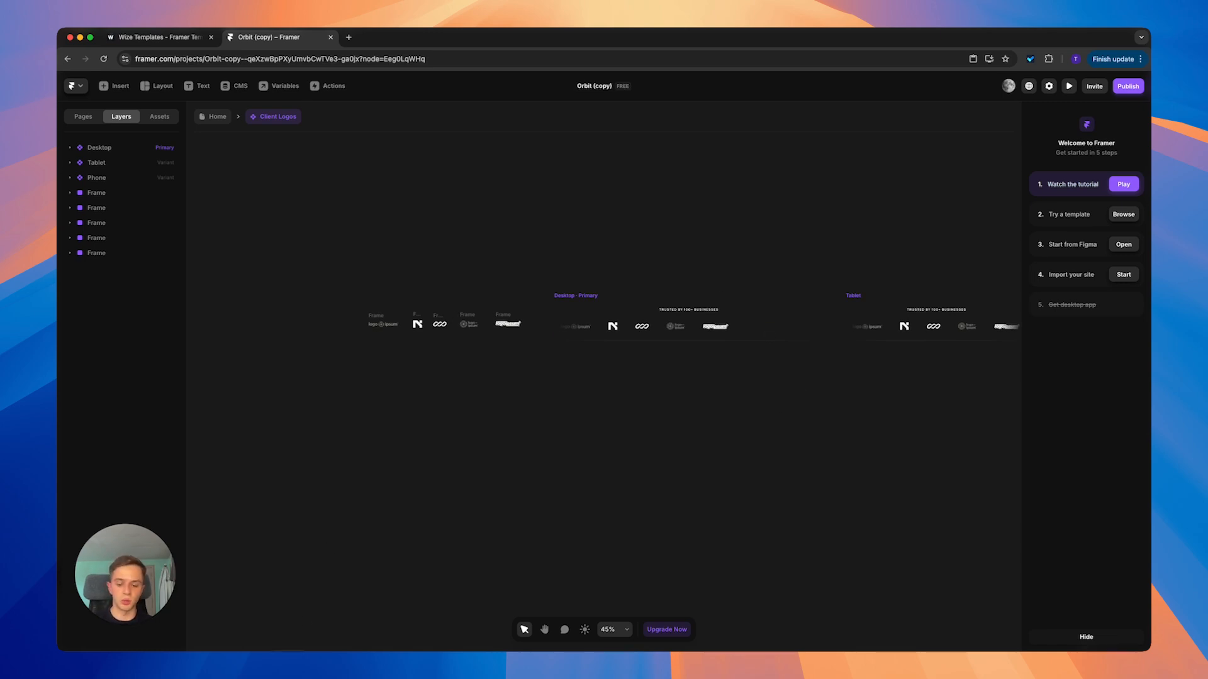
{"action": "key", "text": "super+v"}
{"action": "scroll", "coordinate": [472, 170], "scroll_direction": "up", "scroll_amount": 2}
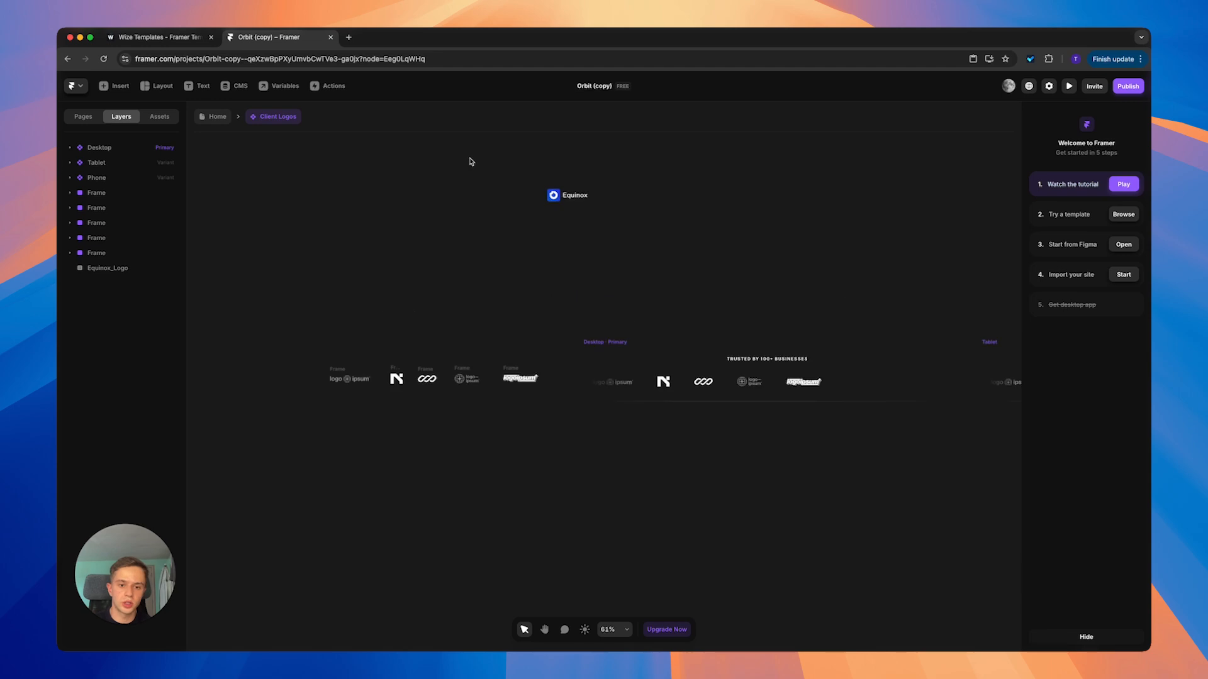
{"action": "left_click_drag", "start_coordinate": [470, 159], "coordinate": [686, 257]}
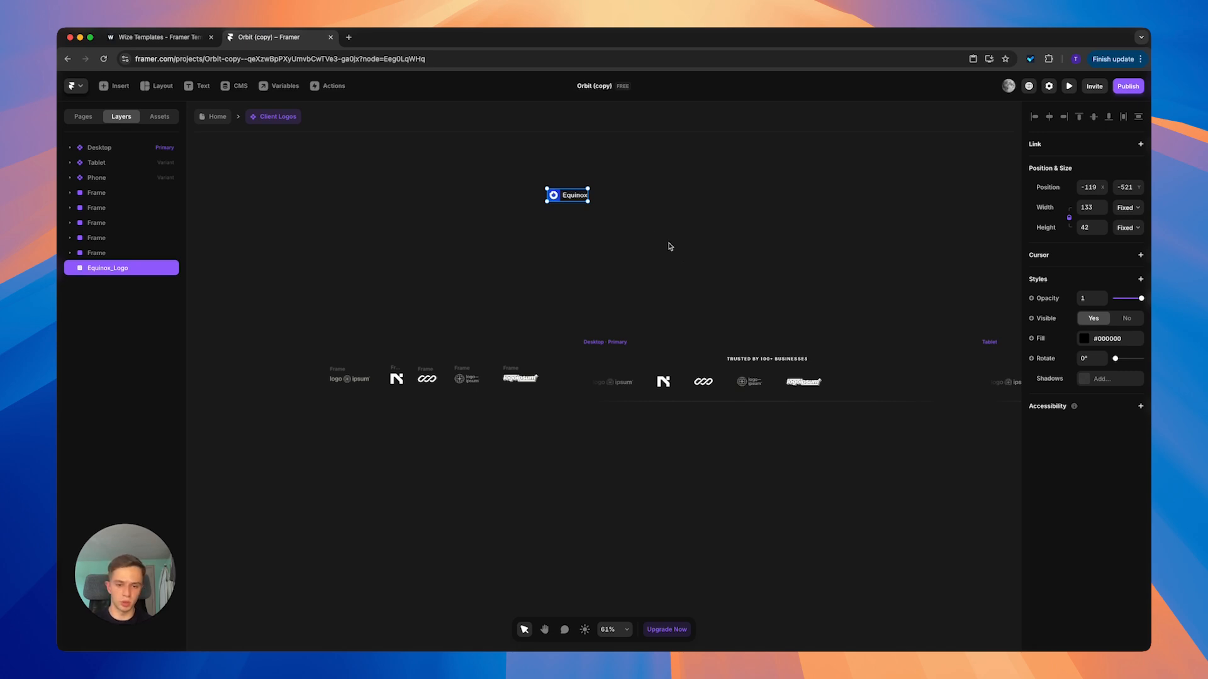
{"action": "left_click", "coordinate": [633, 226]}
{"action": "left_click_drag", "start_coordinate": [564, 194], "coordinate": [324, 386]}
{"action": "scroll", "coordinate": [256, 388], "scroll_direction": "up", "scroll_amount": 10}
{"action": "left_click", "coordinate": [325, 324]}
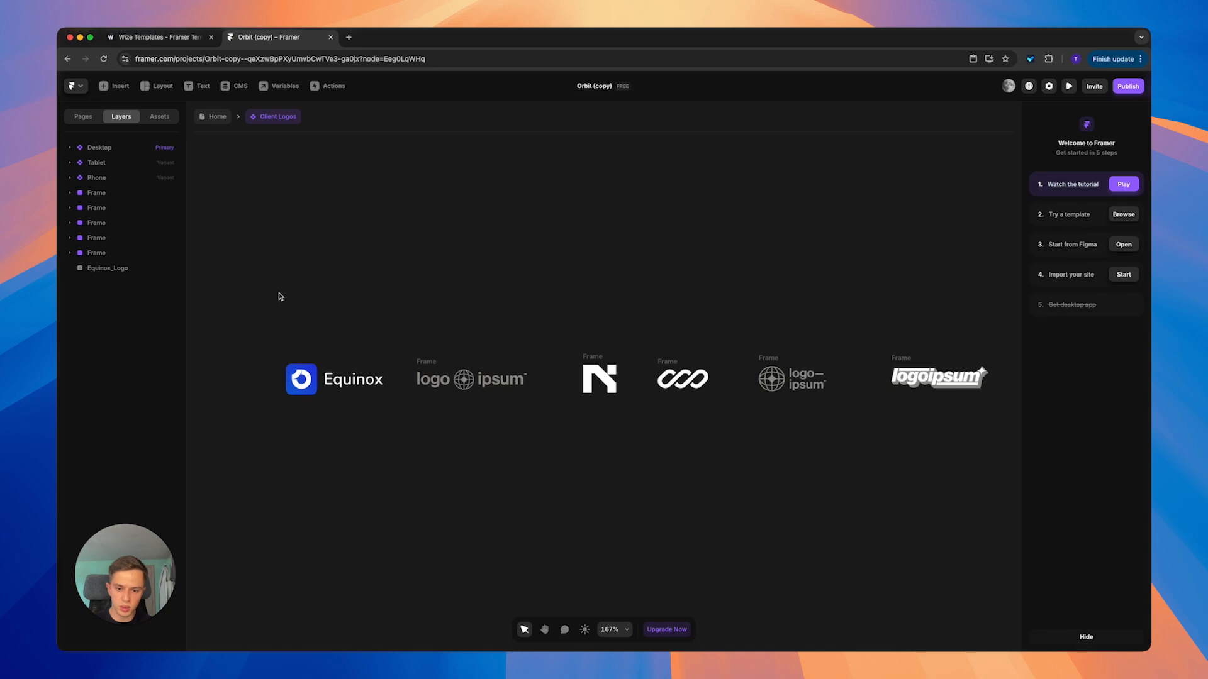
- Wrap the pasted Equinox logo in a frame and remove the frame's white fill
{"action": "left_click_drag", "start_coordinate": [252, 269], "coordinate": [371, 455]}
{"action": "right_click", "coordinate": [337, 380]}
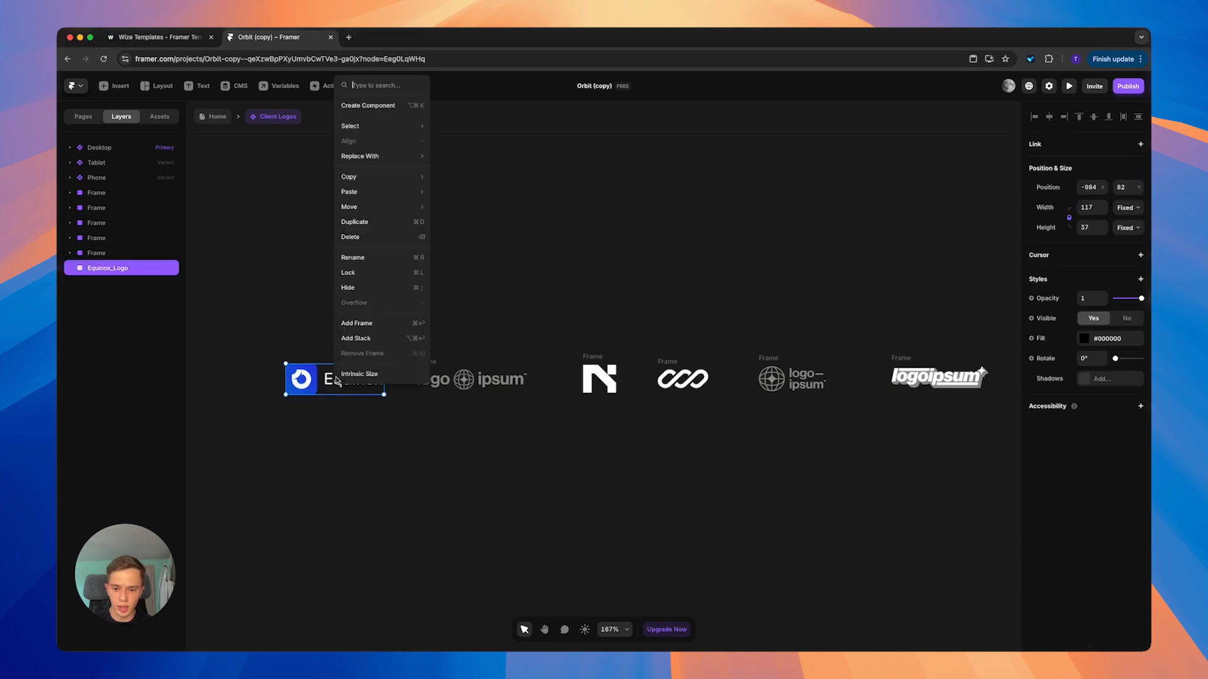
{"action": "left_click", "coordinate": [360, 324]}
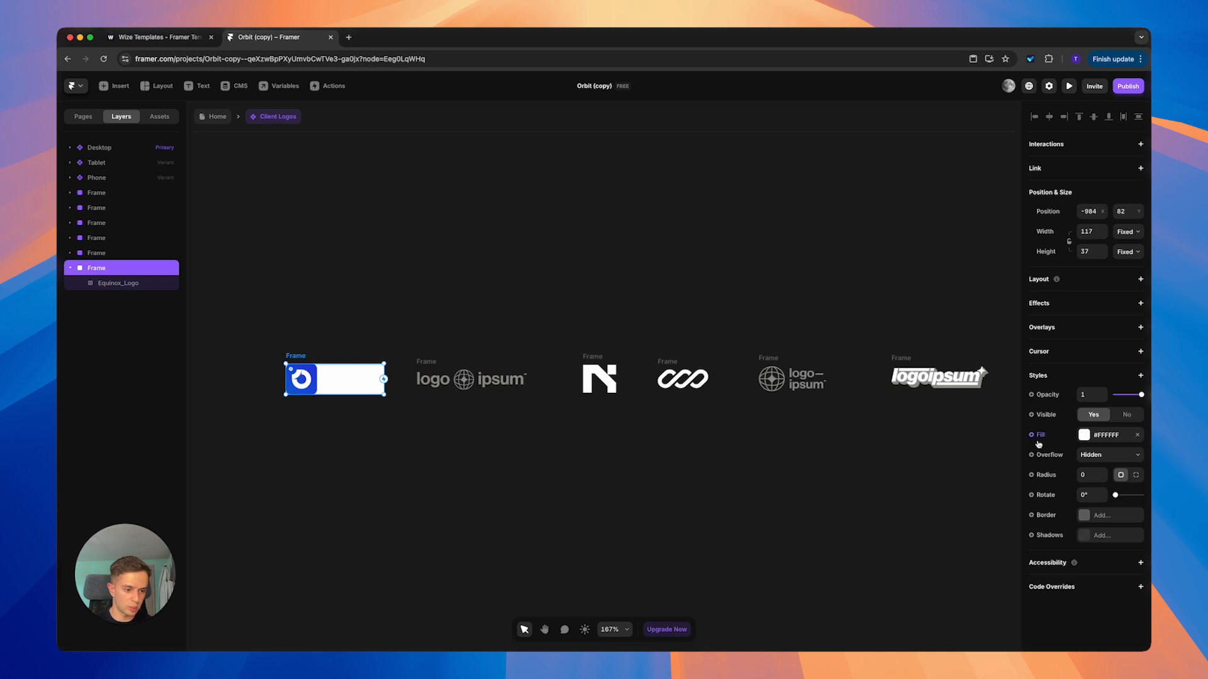
{"action": "left_click", "coordinate": [1139, 438]}
{"action": "scroll", "coordinate": [256, 318], "scroll_direction": "down", "scroll_amount": 5}
{"action": "left_click", "coordinate": [263, 320]}
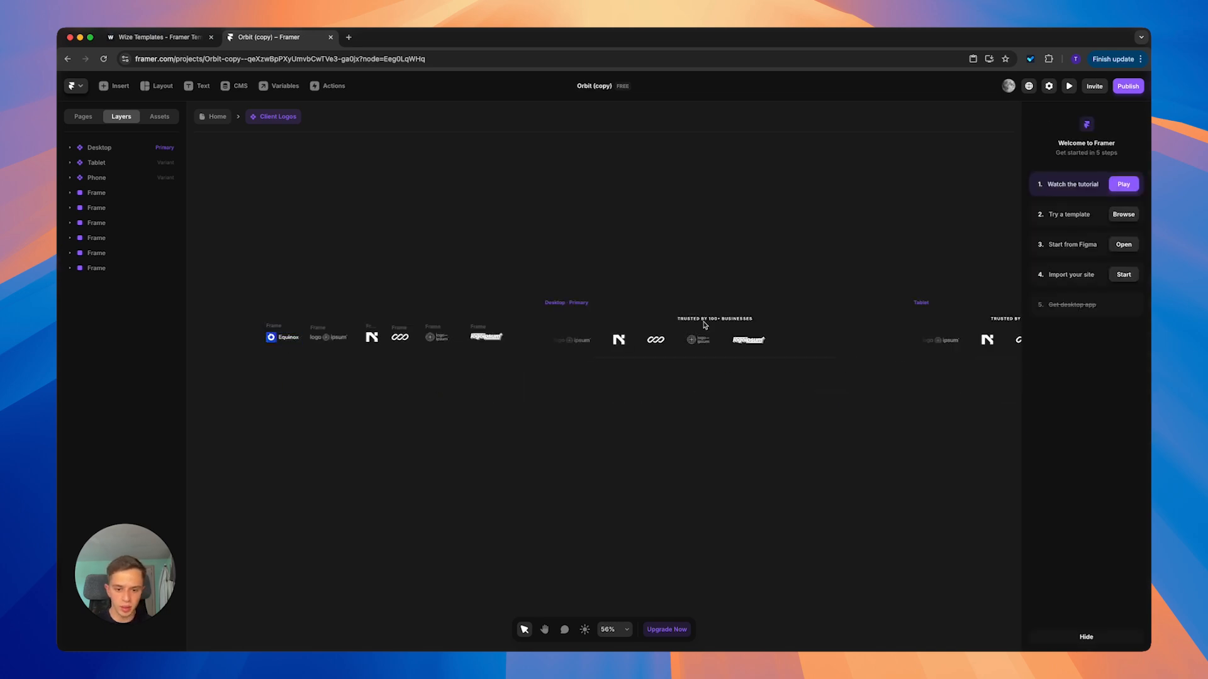
- Connect the Equinox logo frame to the Desktop variant's ticker as an additional item
{"action": "scroll", "coordinate": [705, 325], "scroll_direction": "up", "scroll_amount": 2}
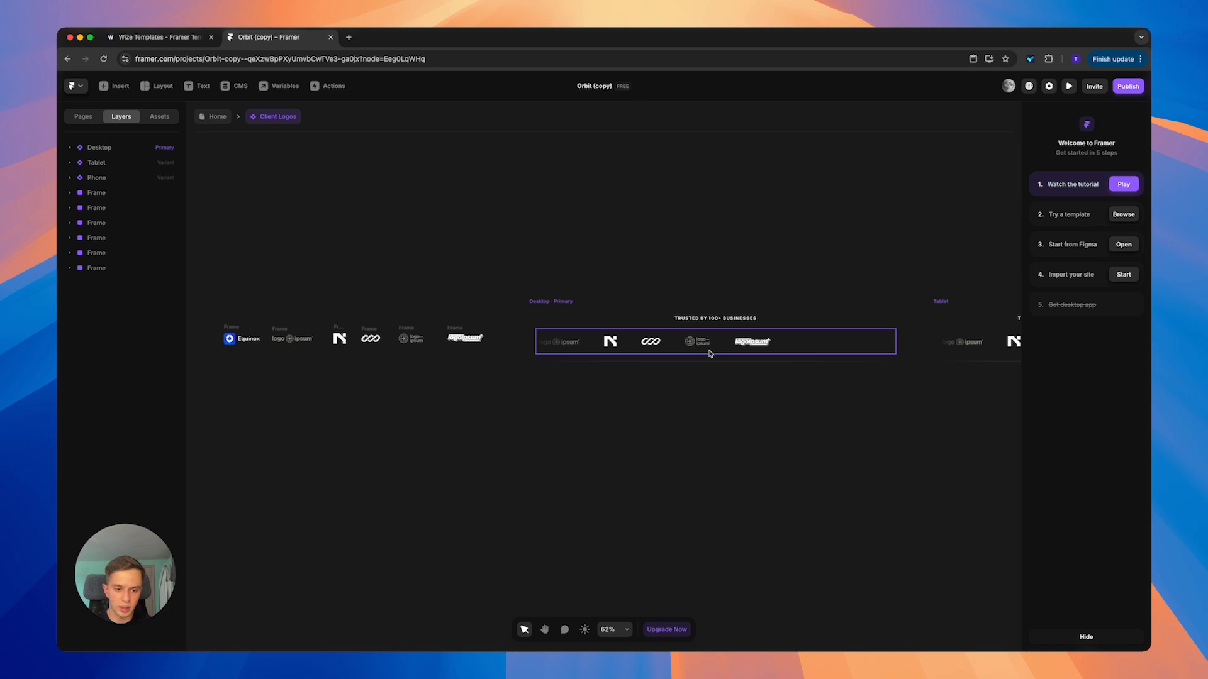
{"action": "left_click", "coordinate": [709, 351]}
{"action": "left_click", "coordinate": [739, 413]}
{"action": "left_click", "coordinate": [726, 350]}
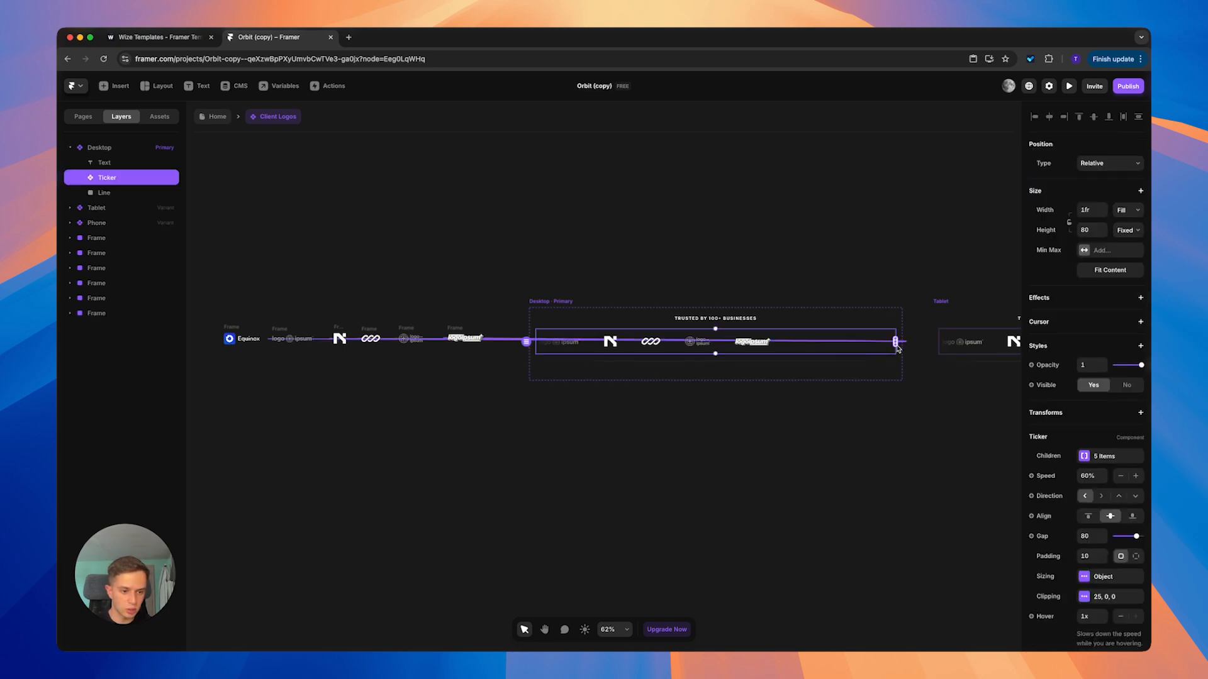
{"action": "left_click_drag", "start_coordinate": [897, 346], "coordinate": [240, 341]}
{"action": "left_click", "coordinate": [921, 442]}
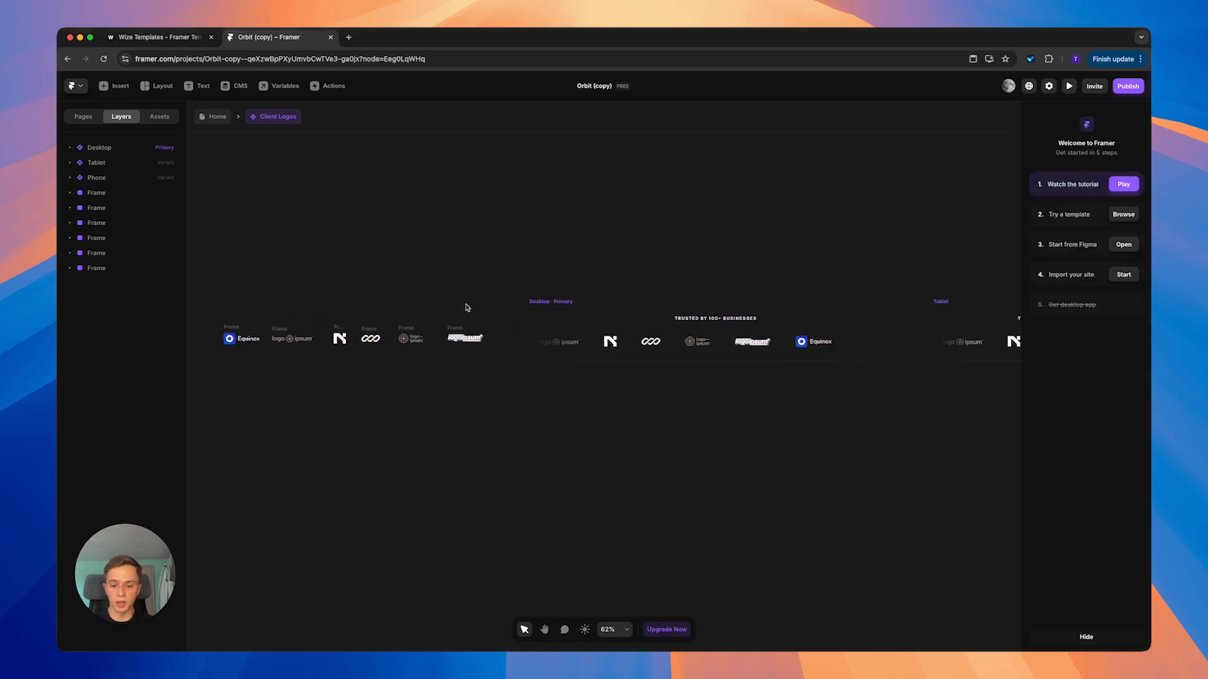
- Delete the last three source logo frames, move the remaining three closer to the Desktop variant and return to the Home page
{"action": "left_click_drag", "start_coordinate": [493, 275], "coordinate": [351, 461]}
{"action": "key", "text": "Delete"}
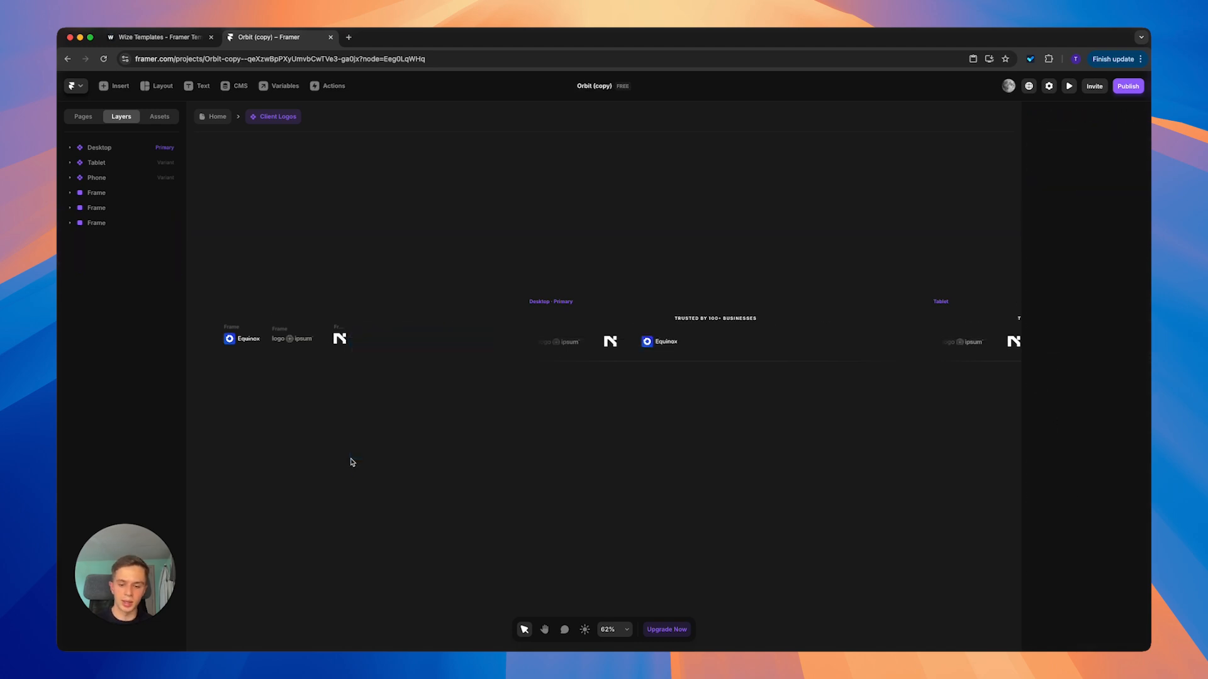
{"action": "left_click_drag", "start_coordinate": [390, 278], "coordinate": [201, 431]}
{"action": "left_click_drag", "start_coordinate": [255, 342], "coordinate": [370, 345]}
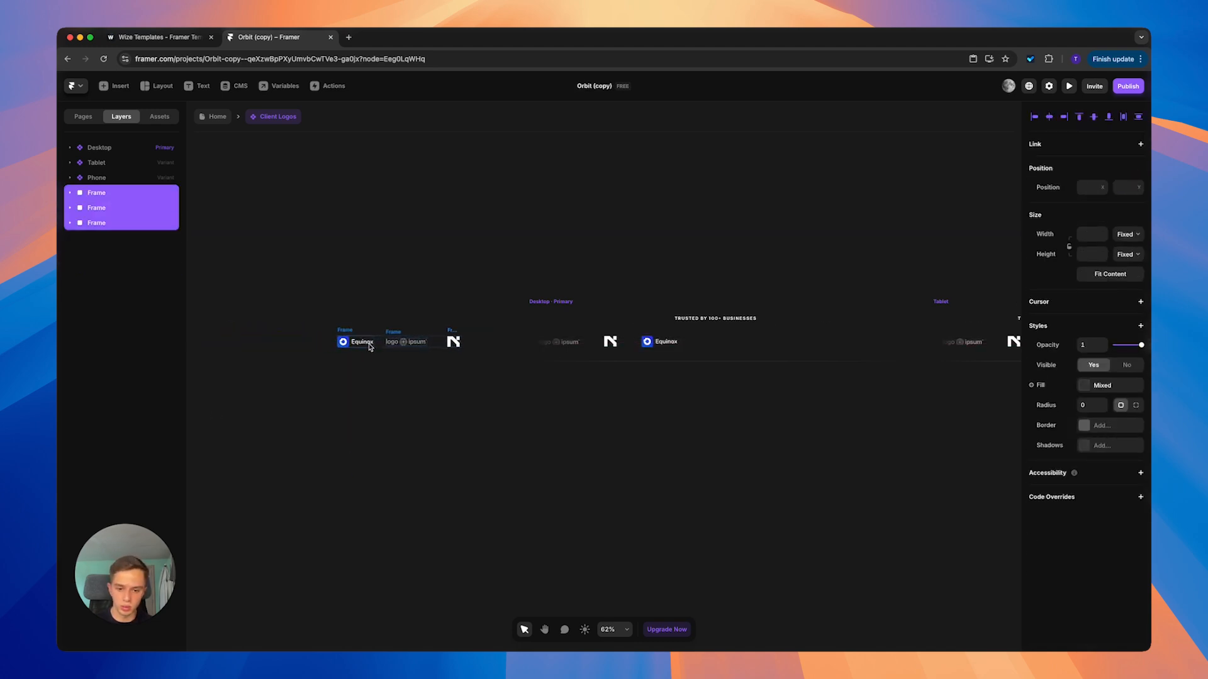
{"action": "left_click", "coordinate": [366, 223]}
{"action": "left_click", "coordinate": [217, 116]}
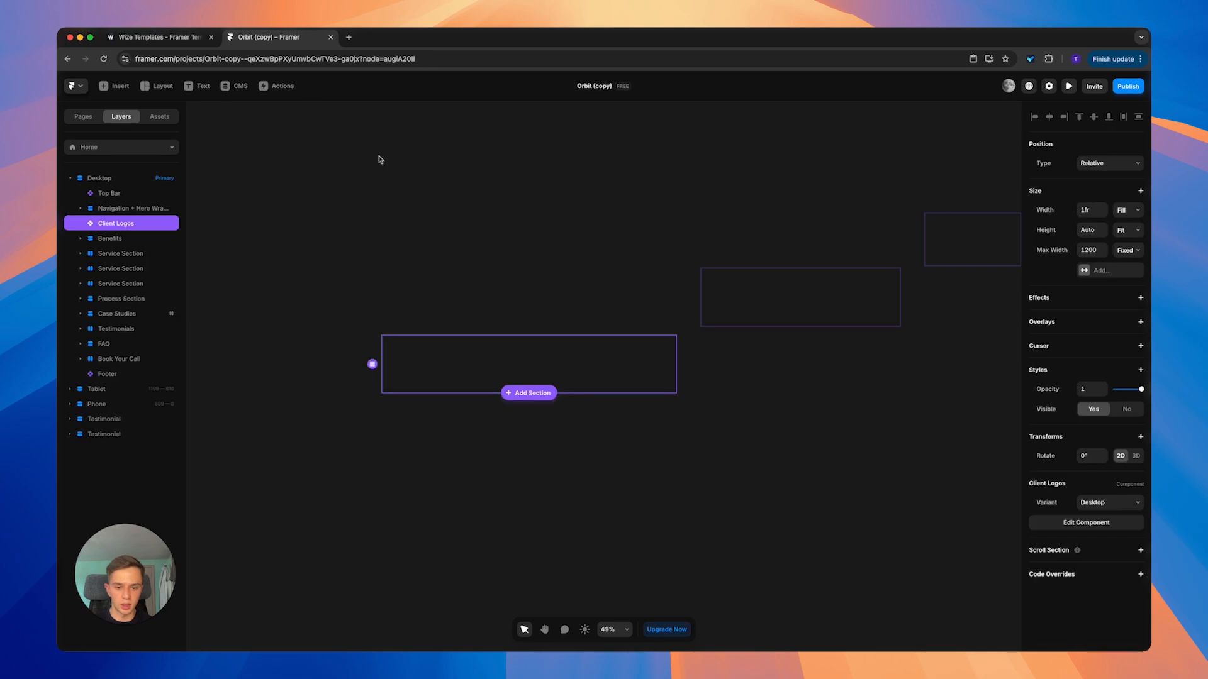
- Change the Phosphor icon on the first Benefits card to "users"
{"action": "scroll", "coordinate": [439, 338], "scroll_direction": "down", "scroll_amount": 5}
{"action": "scroll", "coordinate": [577, 377], "scroll_direction": "up", "scroll_amount": 3}
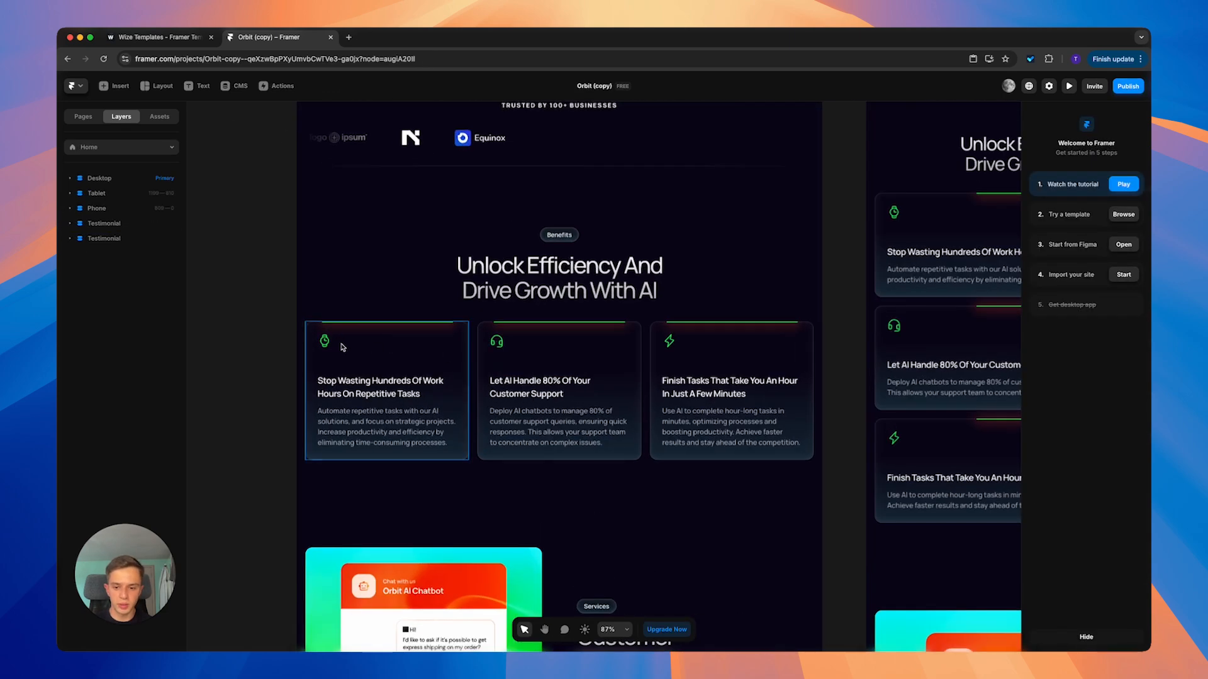
{"action": "left_click", "coordinate": [325, 342]}
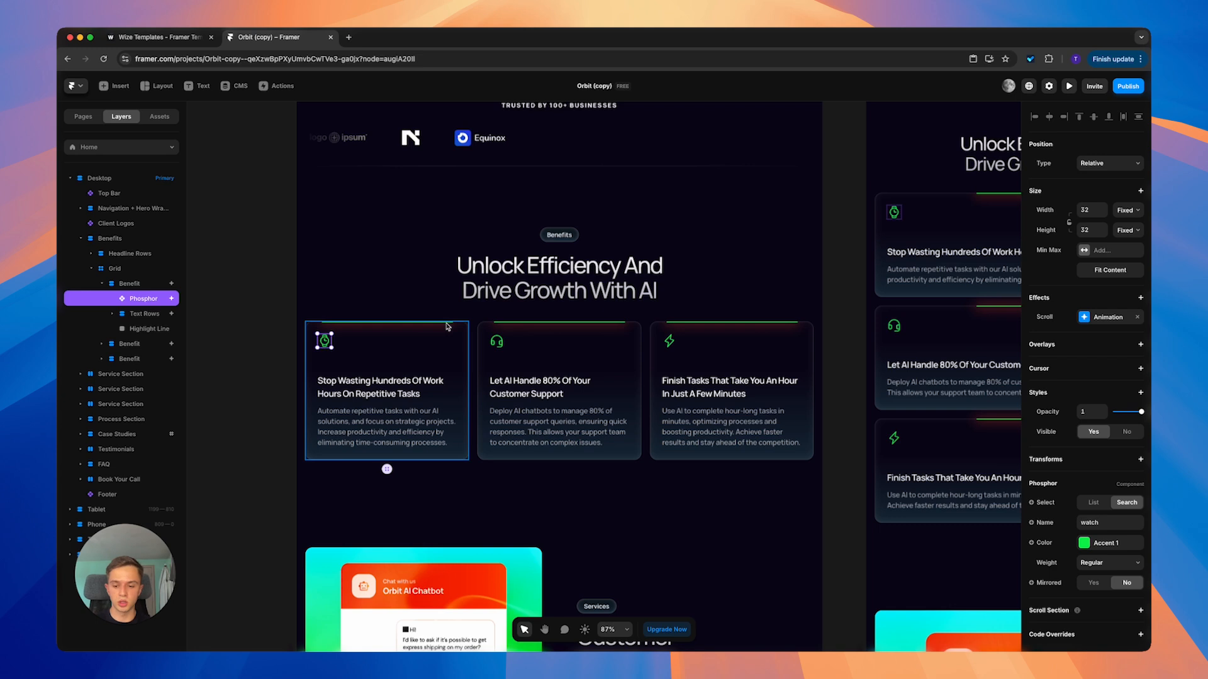
{"action": "double_click", "coordinate": [144, 299]}
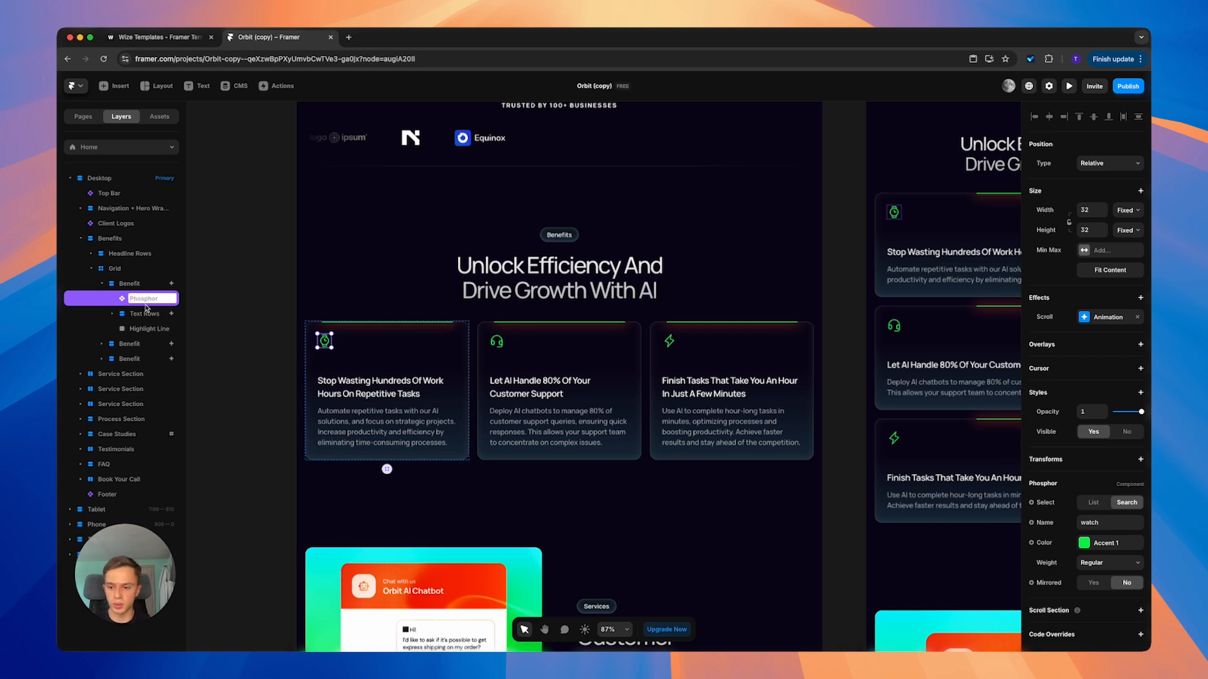
{"action": "left_click", "coordinate": [221, 342]}
{"action": "left_click", "coordinate": [325, 342]}
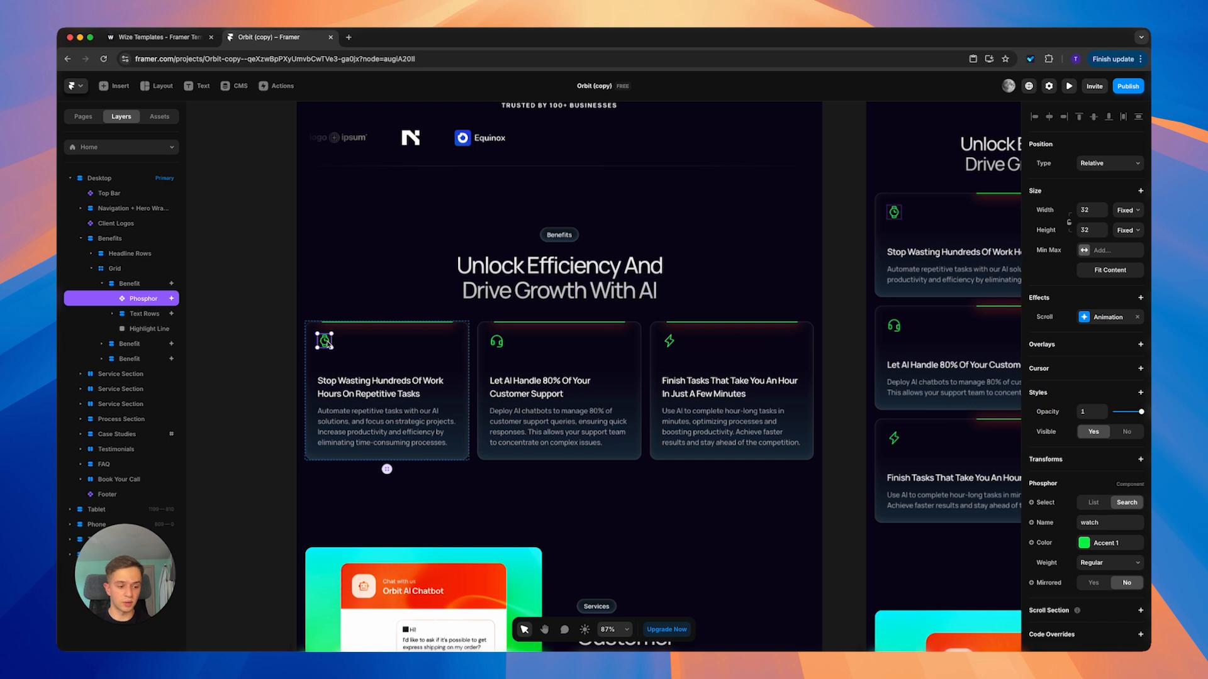
{"action": "left_click", "coordinate": [1105, 521]}
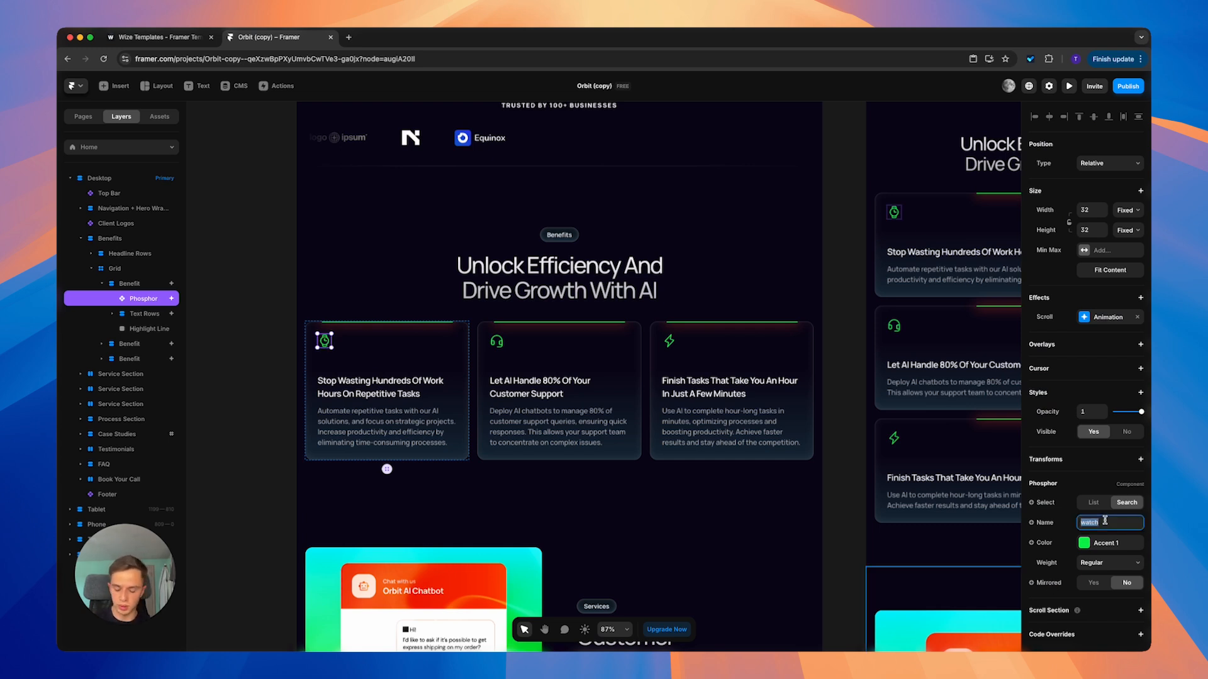
{"action": "type", "text": "group"}
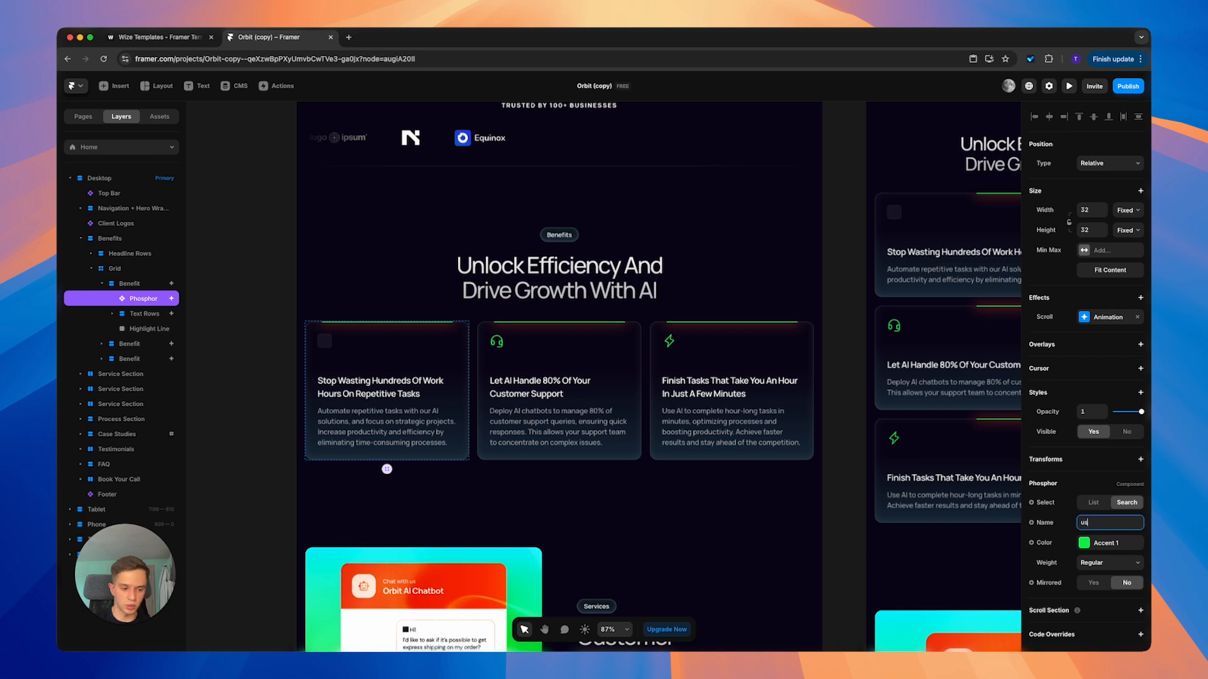
{"action": "type", "text": "ers"}
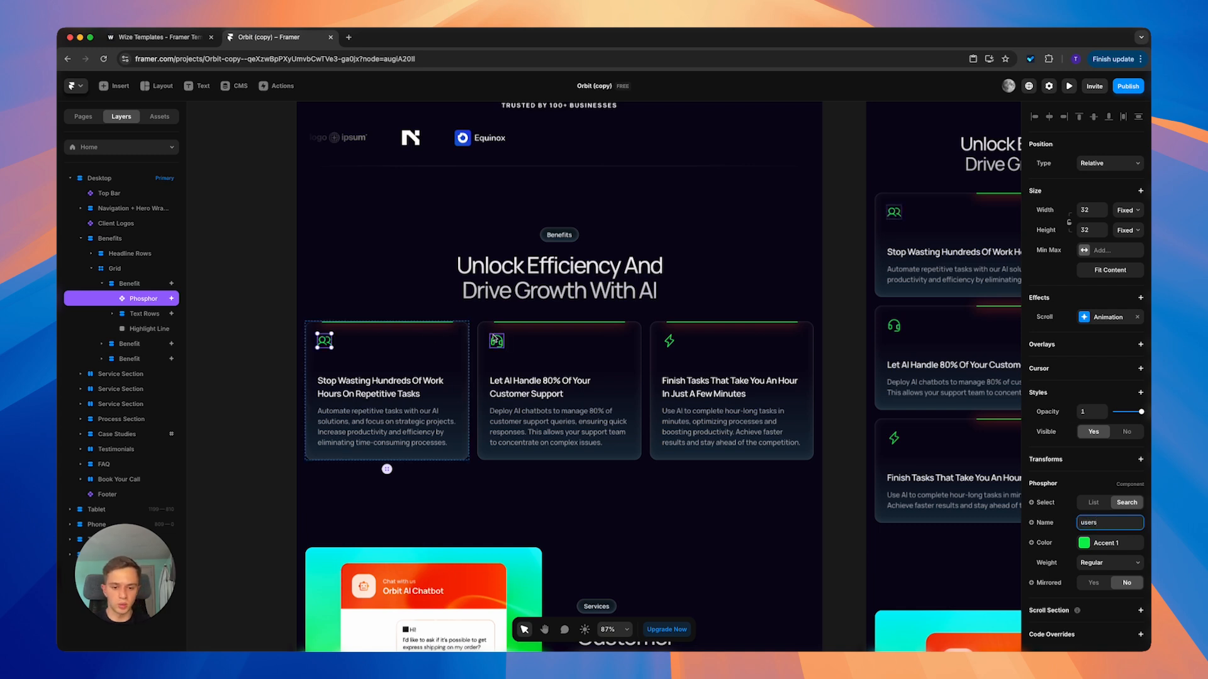
- Check the icon settings of the second and third Benefits cards and the image fill of the Customer Support Chatbots graphic
{"action": "left_click", "coordinate": [497, 341]}
{"action": "left_click", "coordinate": [671, 343]}
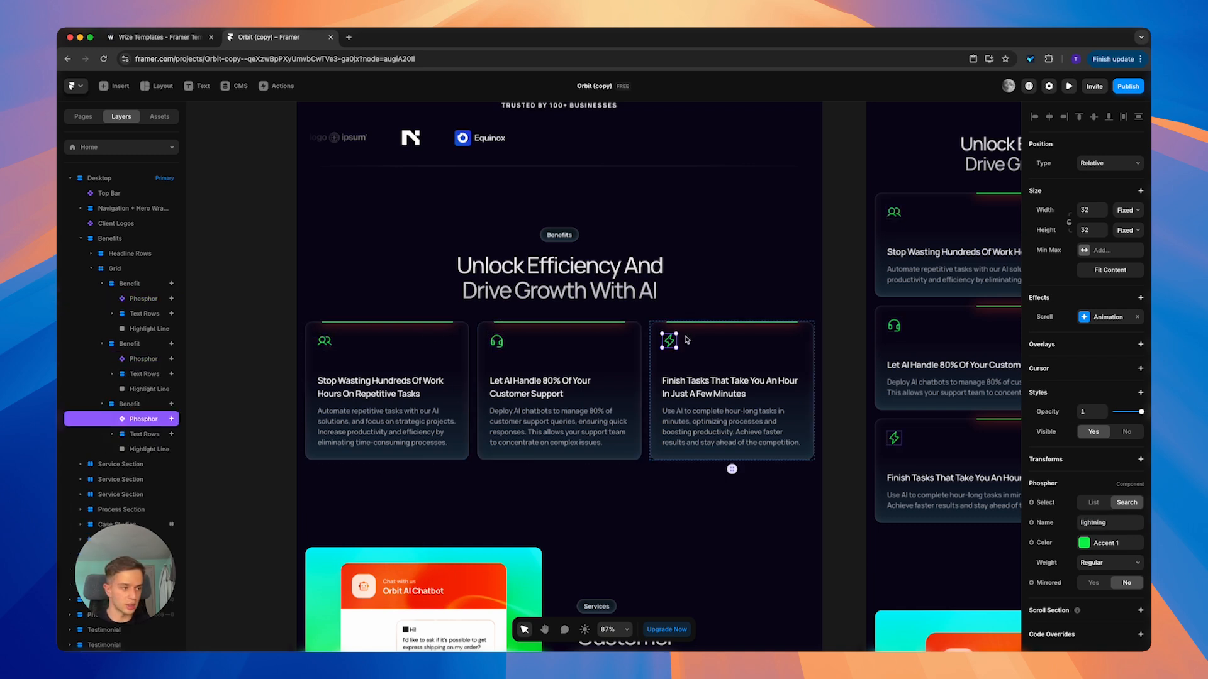
{"action": "scroll", "coordinate": [415, 403], "scroll_direction": "down", "scroll_amount": 6}
{"action": "double_click", "coordinate": [409, 408]}
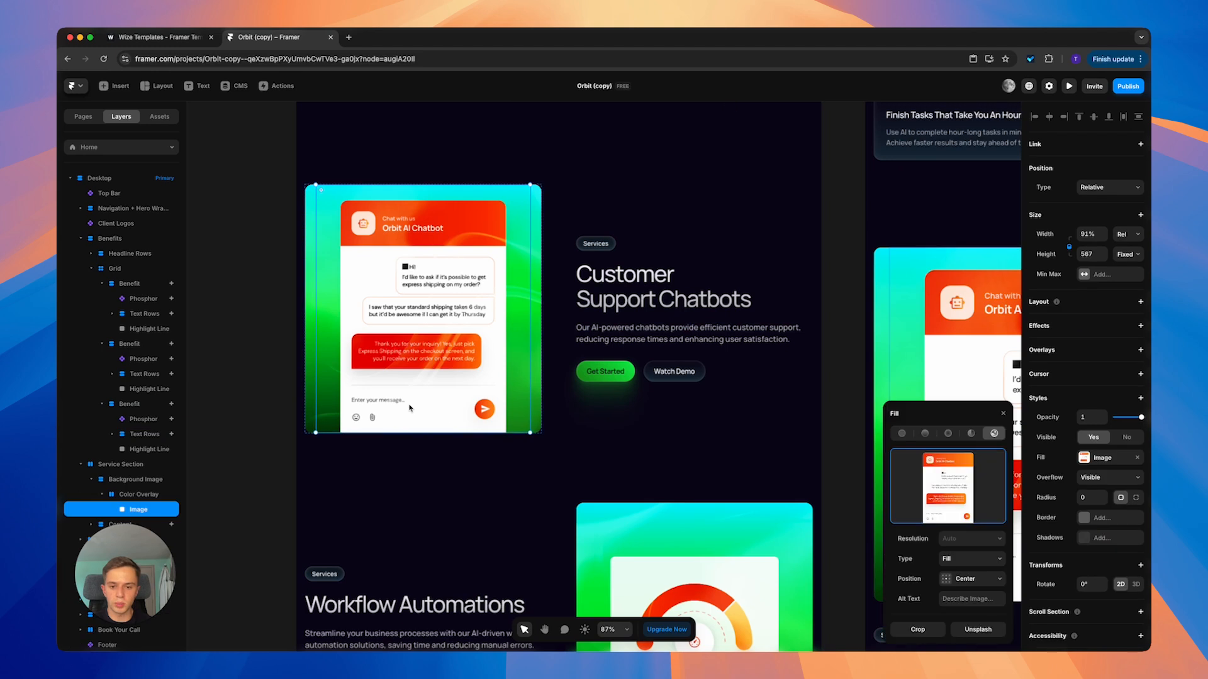
{"action": "key", "text": "Escape"}
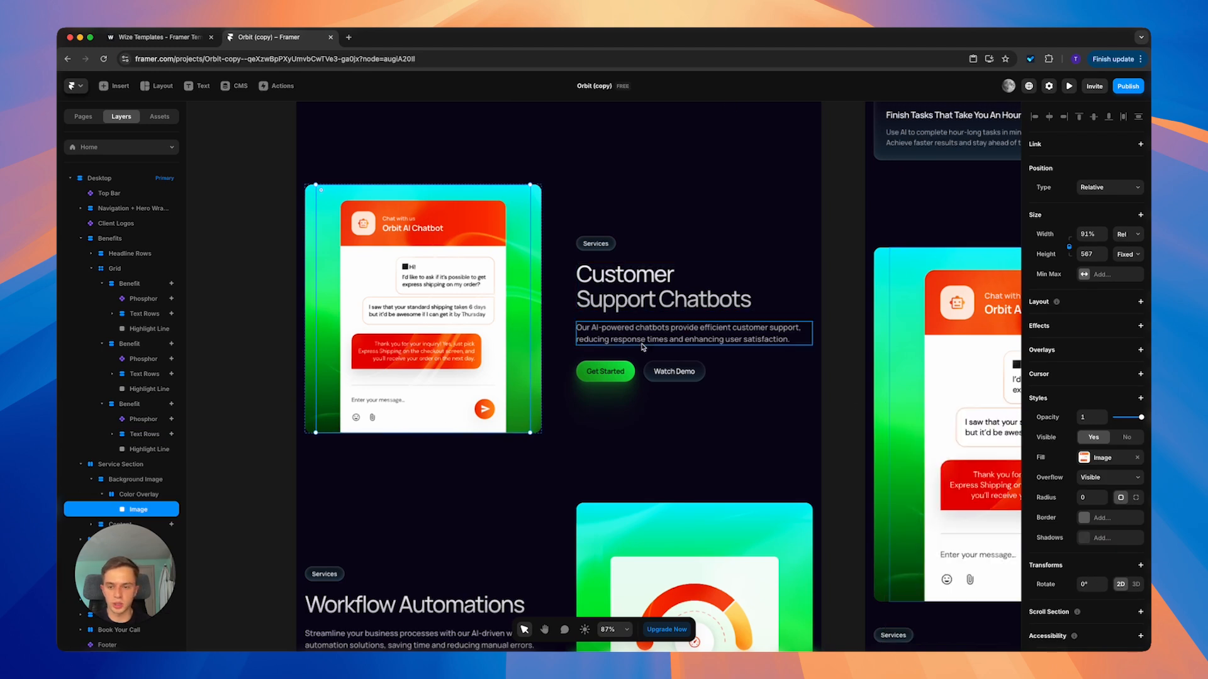
- Examine the Workflow Automations graphic and the YouTube video component's settings in the Empowering Businesses section
{"action": "scroll", "coordinate": [643, 347], "scroll_direction": "down", "scroll_amount": 2}
{"action": "left_click", "coordinate": [705, 469]}
{"action": "scroll", "coordinate": [709, 458], "scroll_direction": "down", "scroll_amount": 4}
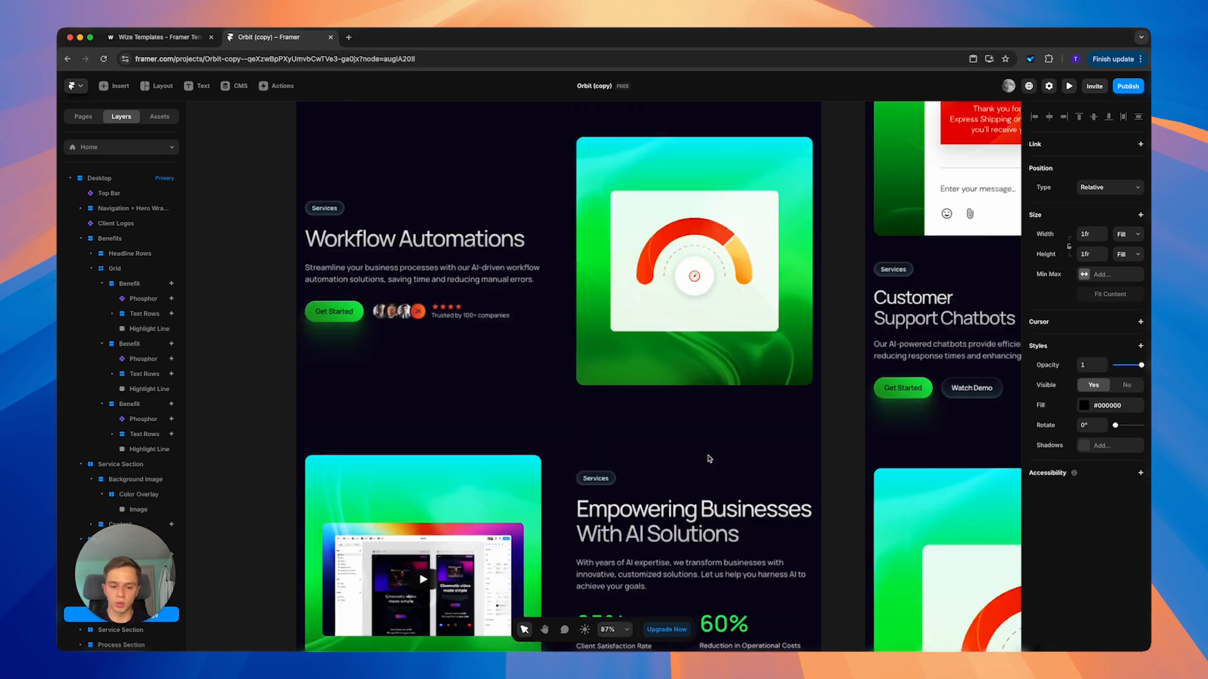
{"action": "scroll", "coordinate": [708, 459], "scroll_direction": "down", "scroll_amount": 2}
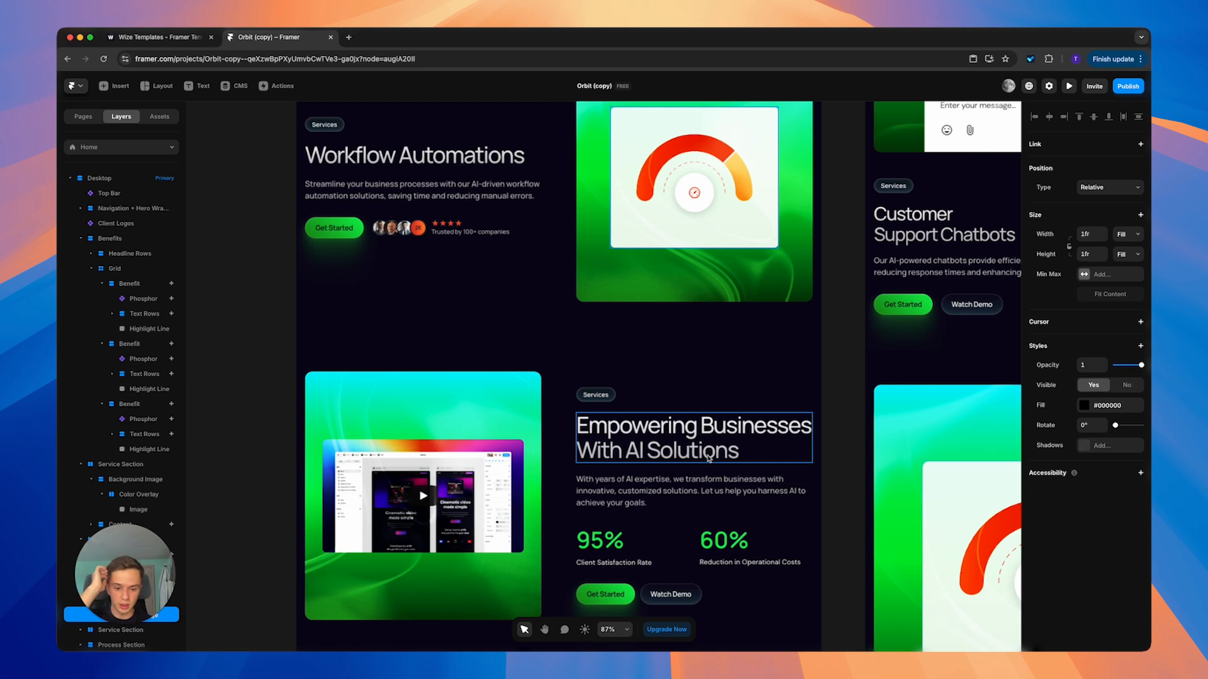
{"action": "scroll", "coordinate": [708, 458], "scroll_direction": "down", "scroll_amount": 7}
{"action": "scroll", "coordinate": [519, 371], "scroll_direction": "up", "scroll_amount": 3}
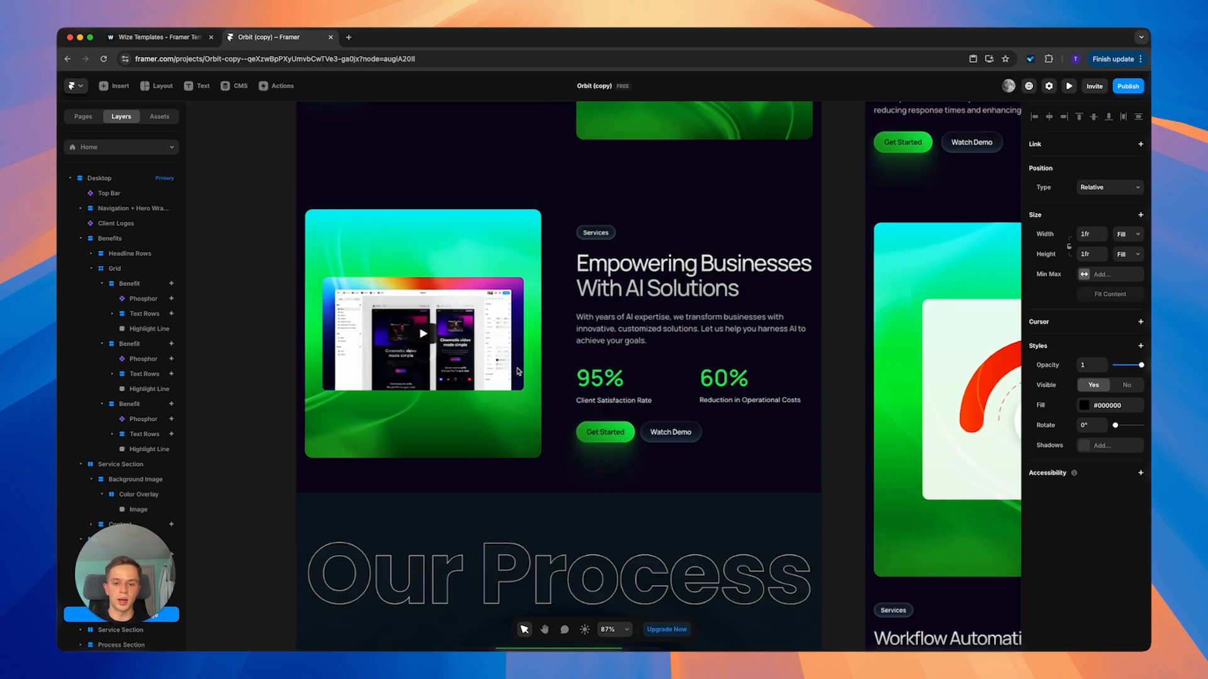
{"action": "left_click", "coordinate": [518, 371]}
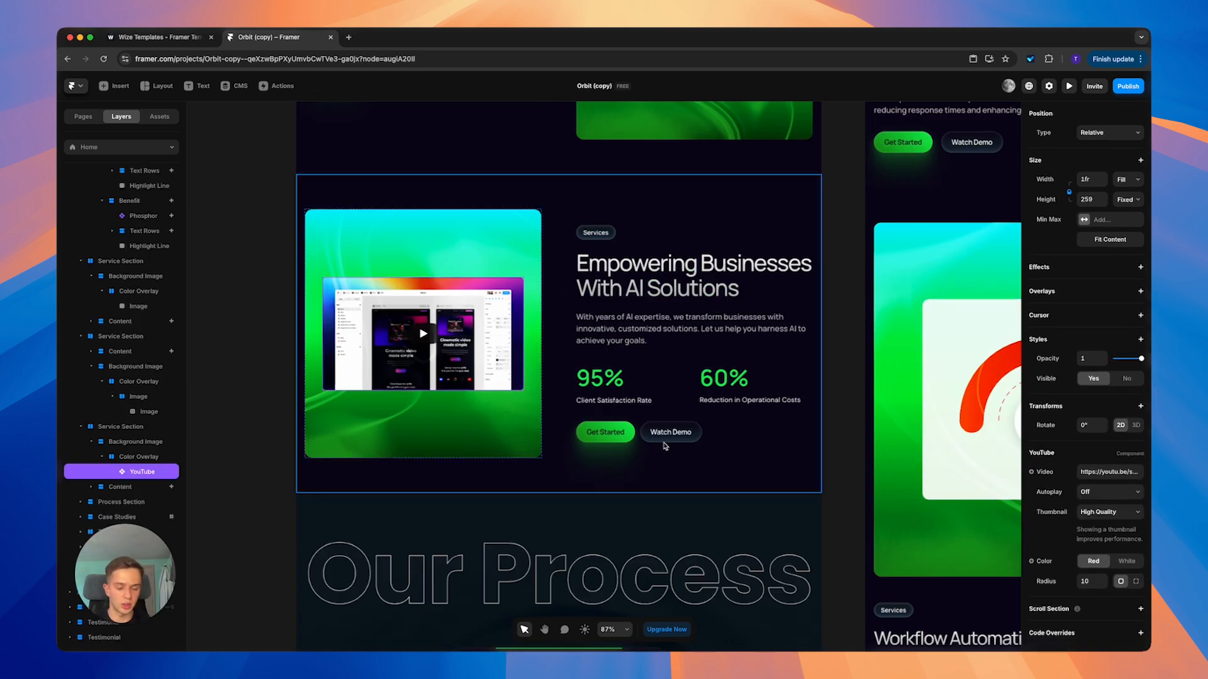
{"action": "scroll", "coordinate": [663, 445], "scroll_direction": "down", "scroll_amount": 2}
{"action": "left_click", "coordinate": [1094, 473]}
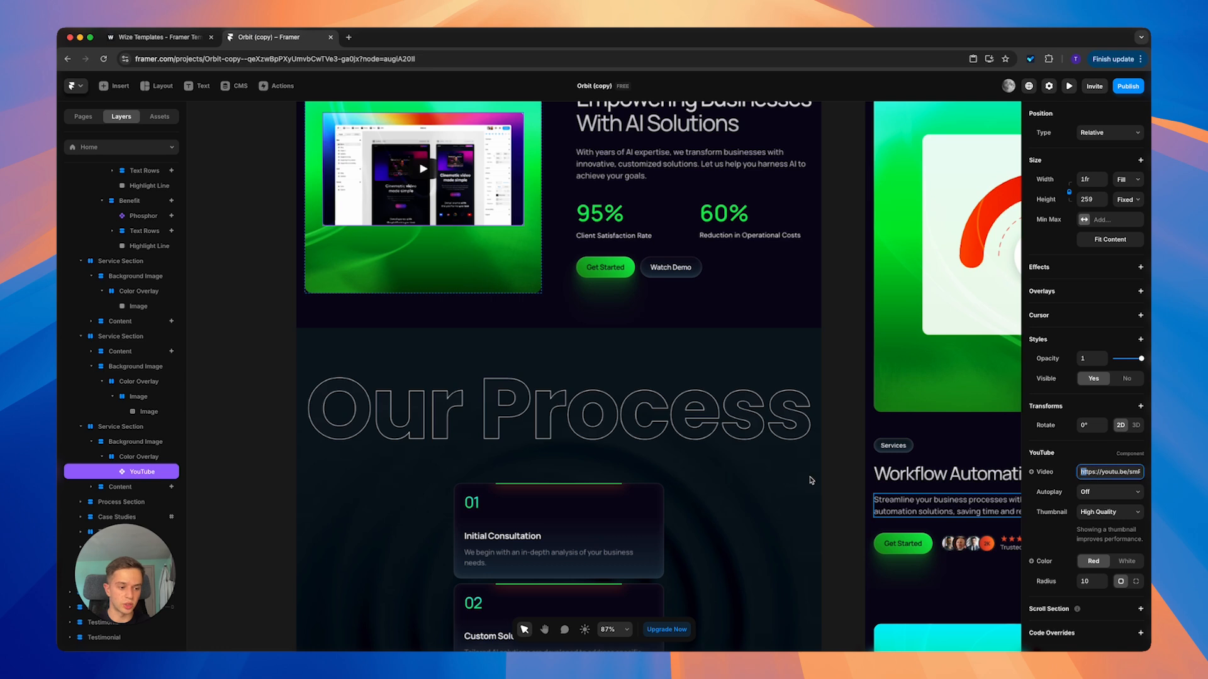
- Examine the Our Process section's four step cards and the settings of the Ongoing Support card
{"action": "scroll", "coordinate": [811, 480], "scroll_direction": "down", "scroll_amount": 4}
{"action": "left_click", "coordinate": [644, 486]}
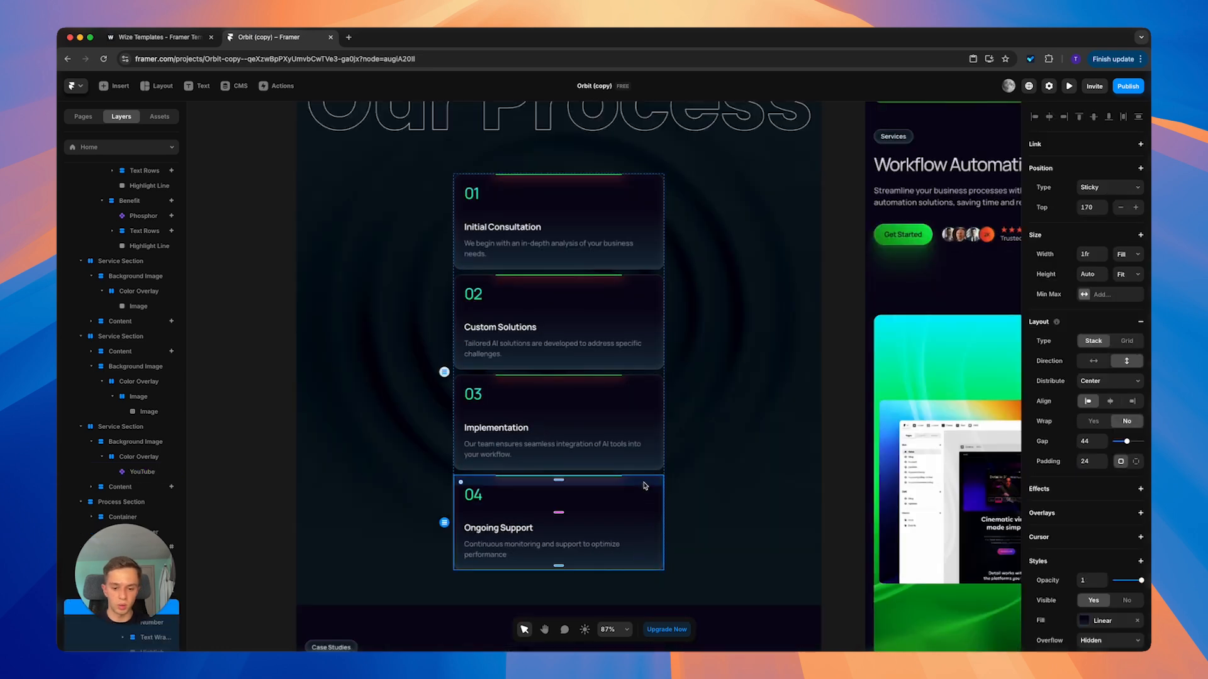
{"action": "scroll", "coordinate": [644, 485], "scroll_direction": "down", "scroll_amount": 2}
{"action": "scroll", "coordinate": [772, 502], "scroll_direction": "up", "scroll_amount": 3}
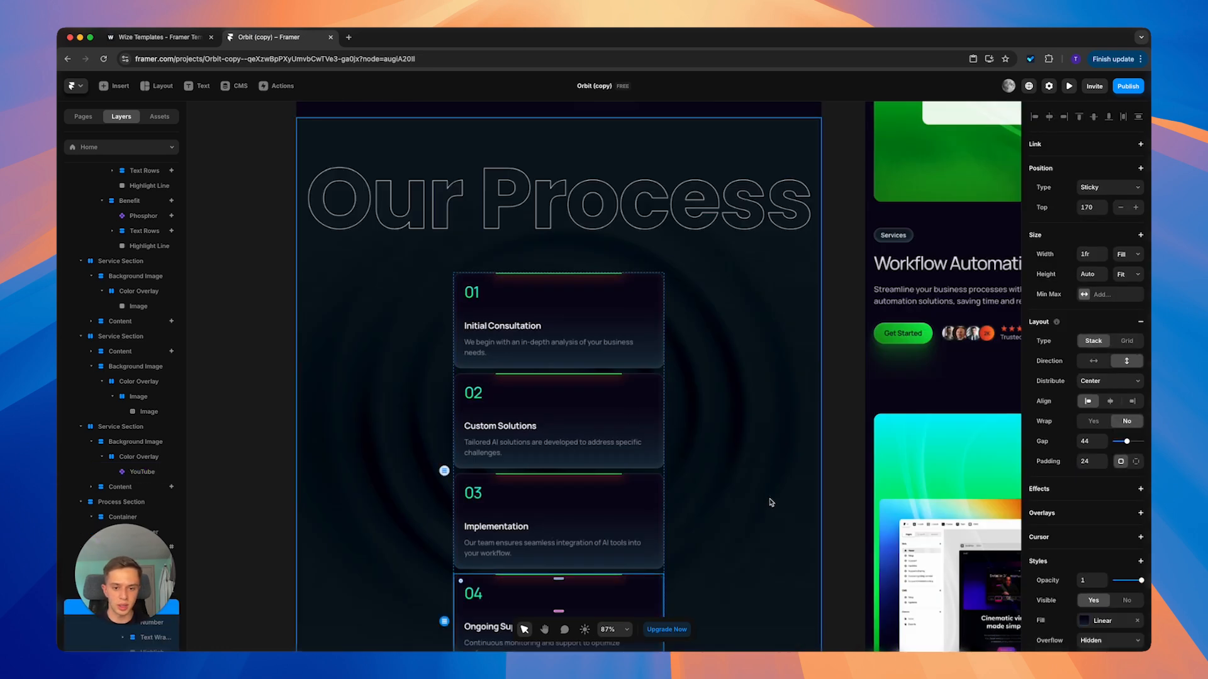
{"action": "scroll", "coordinate": [772, 502], "scroll_direction": "up", "scroll_amount": 3}
{"action": "scroll", "coordinate": [768, 499], "scroll_direction": "down", "scroll_amount": 4}
{"action": "scroll", "coordinate": [311, 532], "scroll_direction": "down", "scroll_amount": 1}
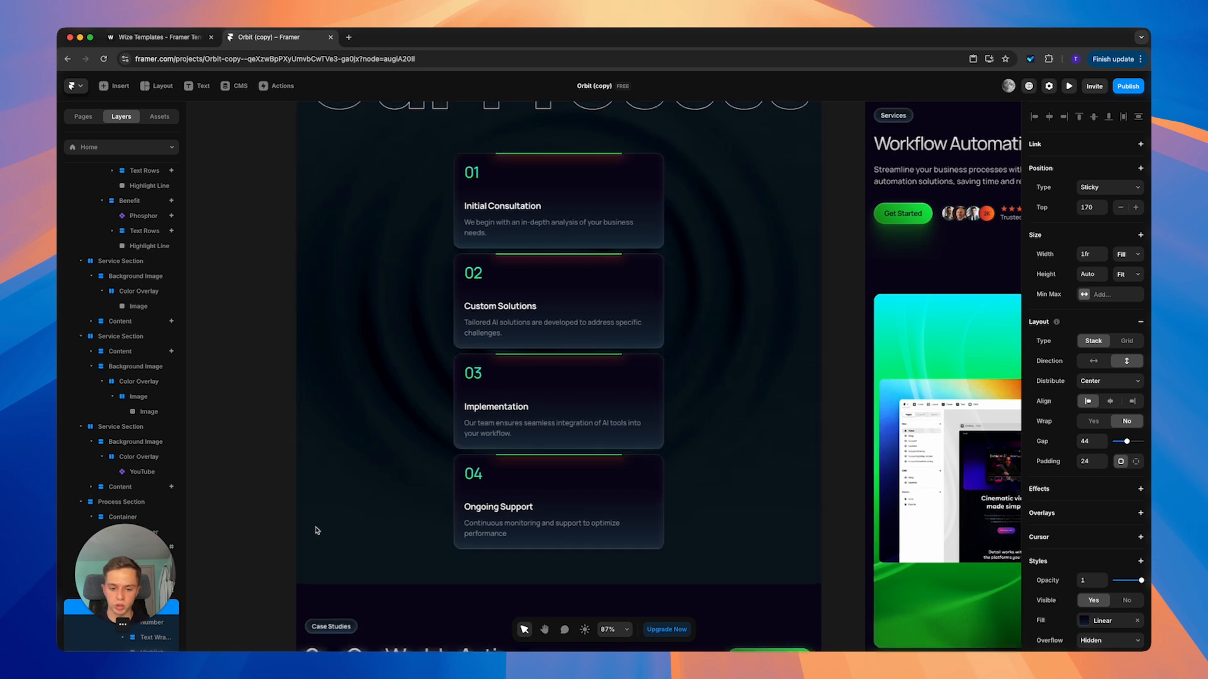
{"action": "scroll", "coordinate": [318, 530], "scroll_direction": "down", "scroll_amount": 2}
{"action": "scroll", "coordinate": [148, 381], "scroll_direction": "down", "scroll_amount": 2}
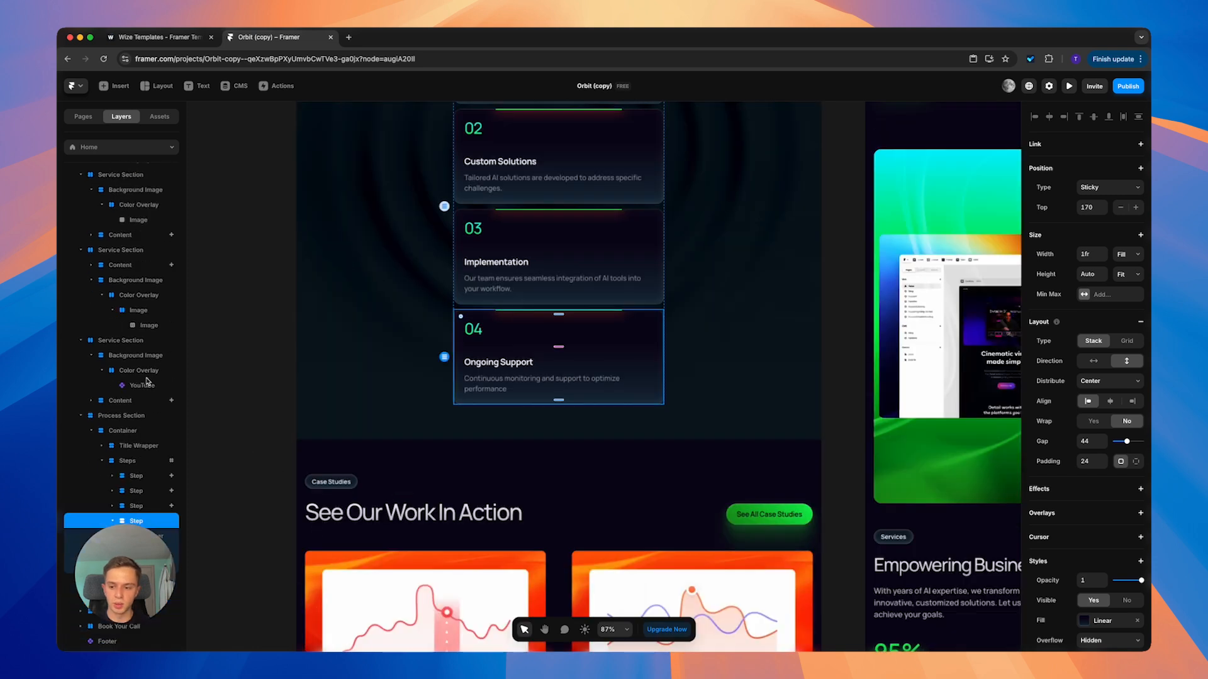
- Inspect the layer structure of the Steps stack and its individual Step layers in the Process Section
{"action": "left_click", "coordinate": [225, 427]}
{"action": "scroll", "coordinate": [418, 390], "scroll_direction": "up", "scroll_amount": 2}
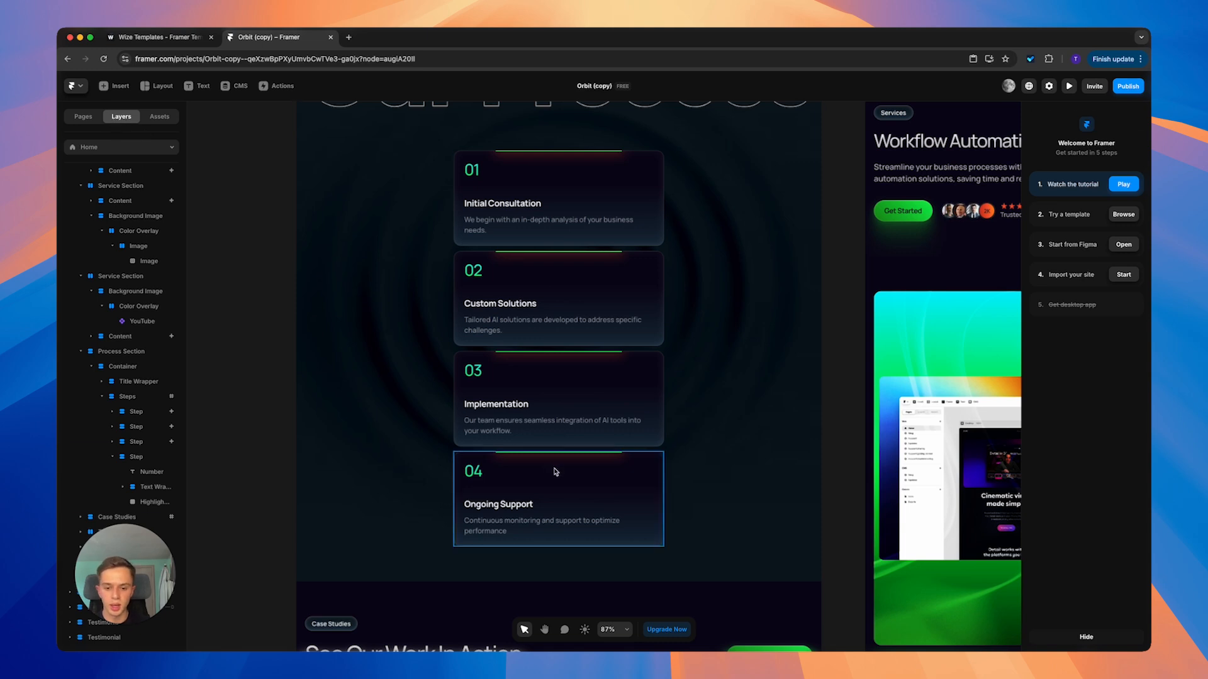
{"action": "left_click", "coordinate": [132, 456]}
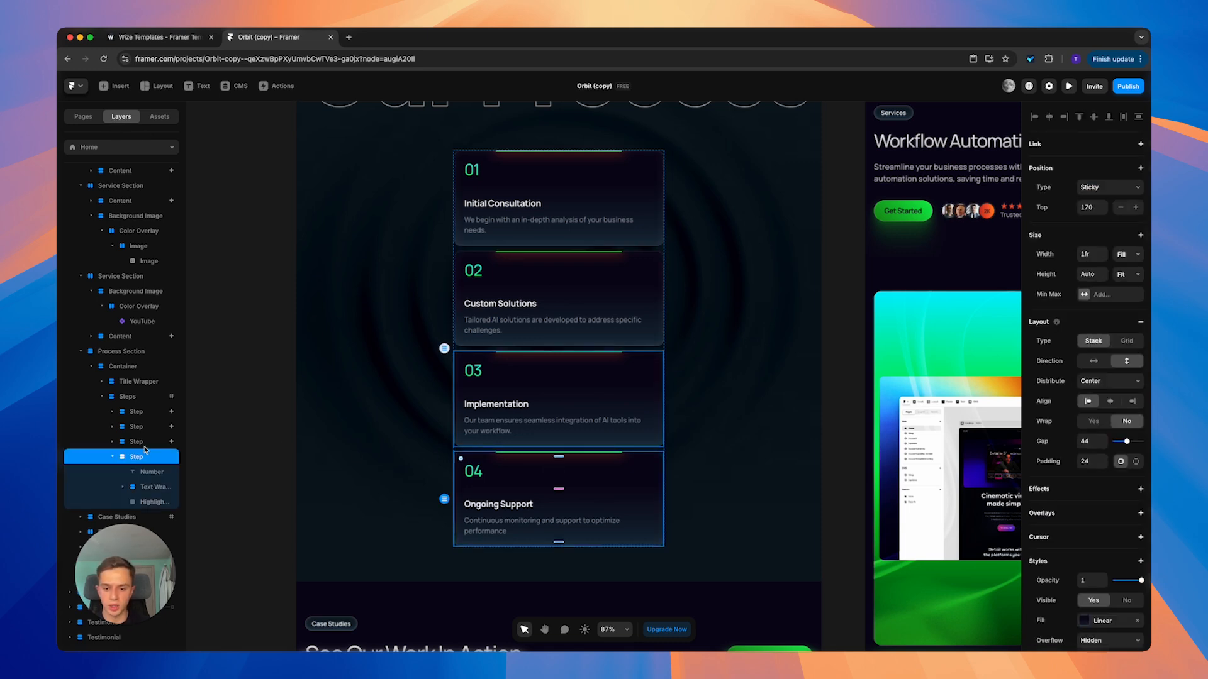
{"action": "left_click", "coordinate": [271, 463]}
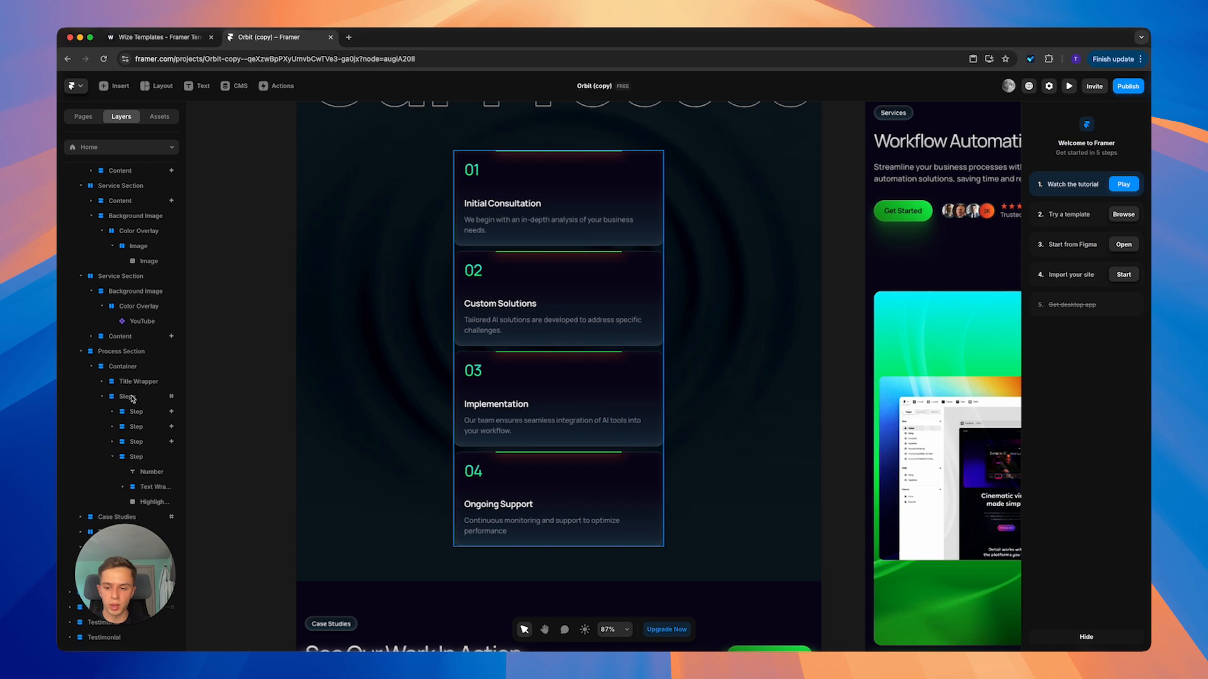
{"action": "left_click", "coordinate": [132, 397]}
{"action": "left_click", "coordinate": [112, 457]}
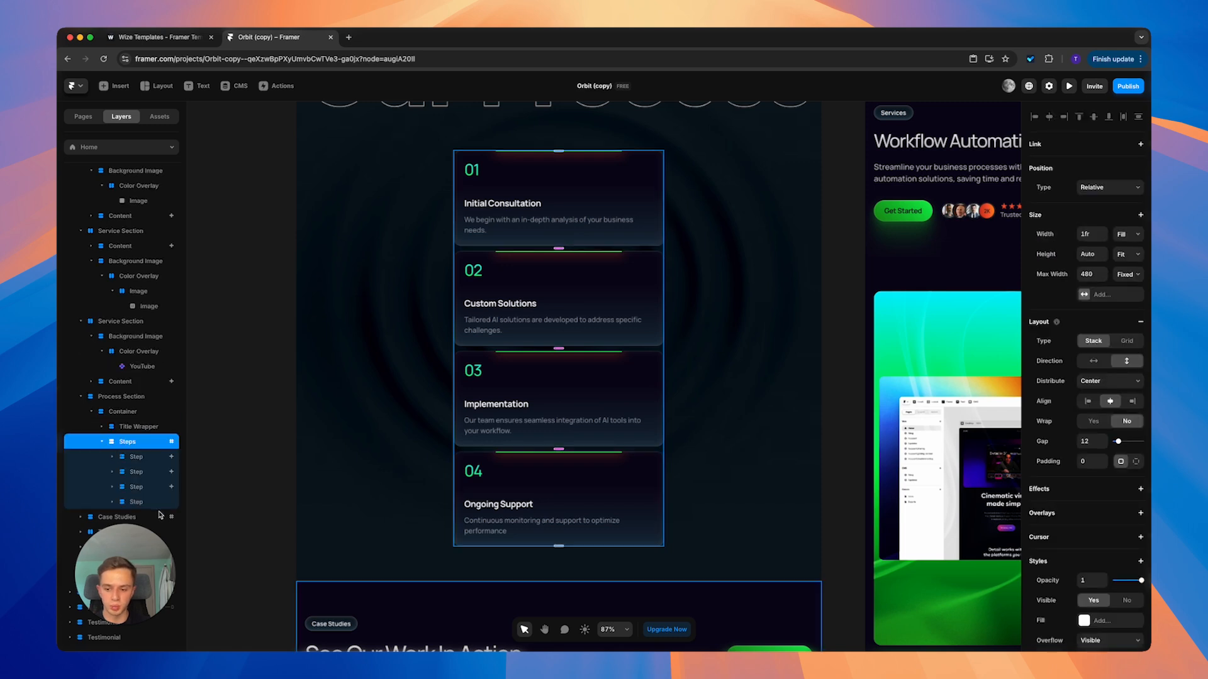
{"action": "left_click", "coordinate": [135, 502]}
{"action": "left_click", "coordinate": [210, 522]}
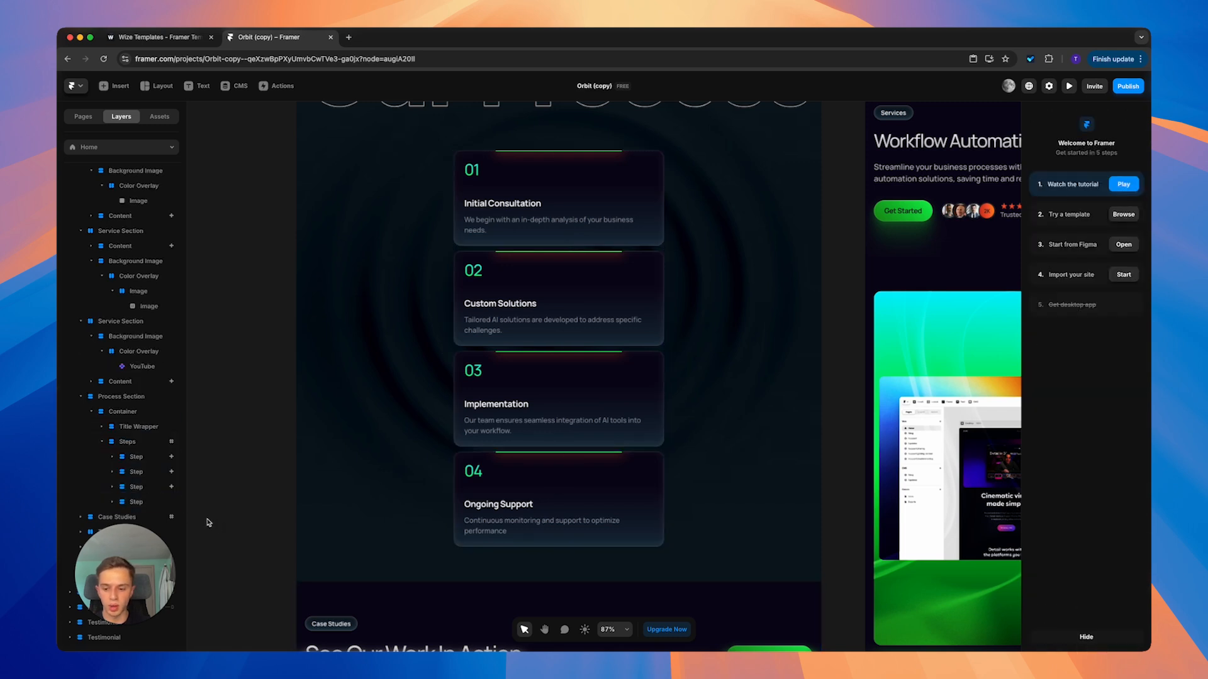
- Duplicate the Implementation card once within the Our Process steps
{"action": "left_click", "coordinate": [136, 490]}
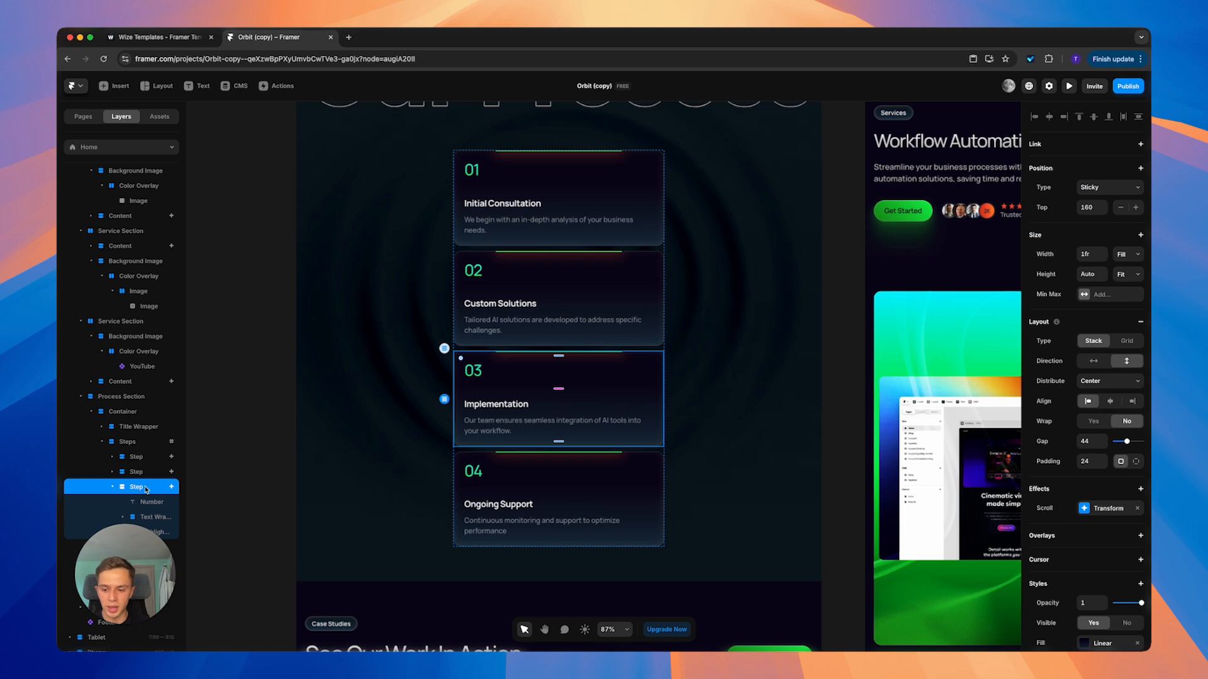
{"action": "scroll", "coordinate": [148, 490], "scroll_direction": "down", "scroll_amount": 2}
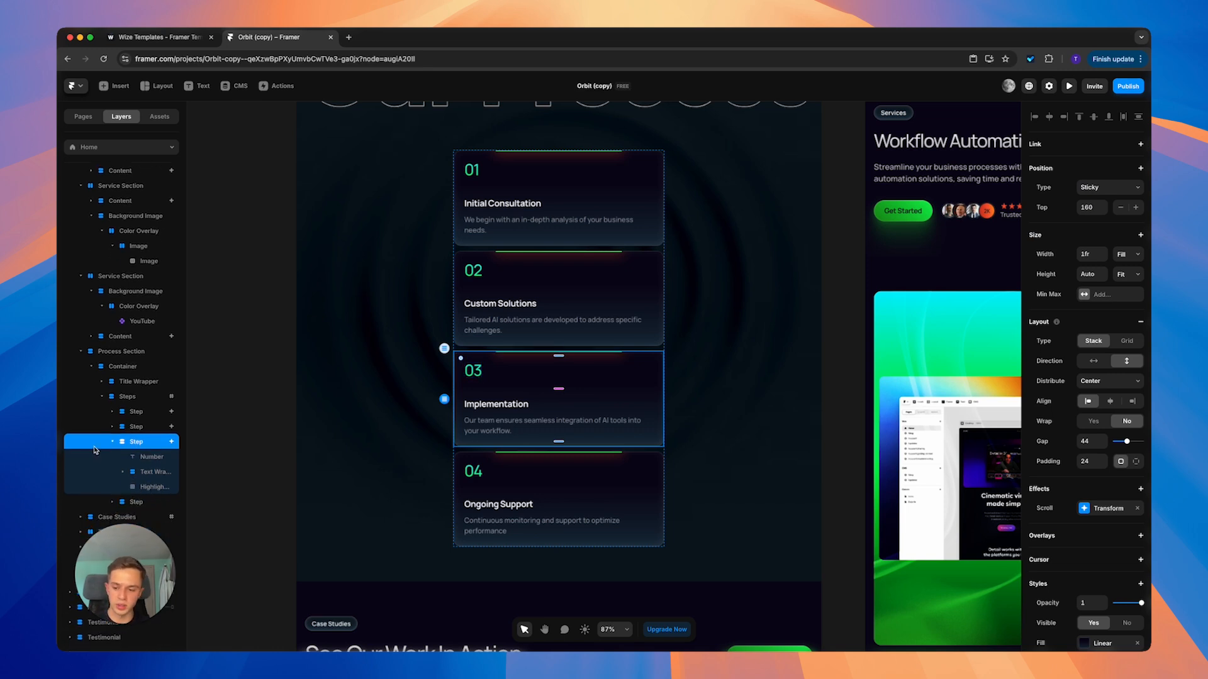
{"action": "left_click", "coordinate": [112, 442]}
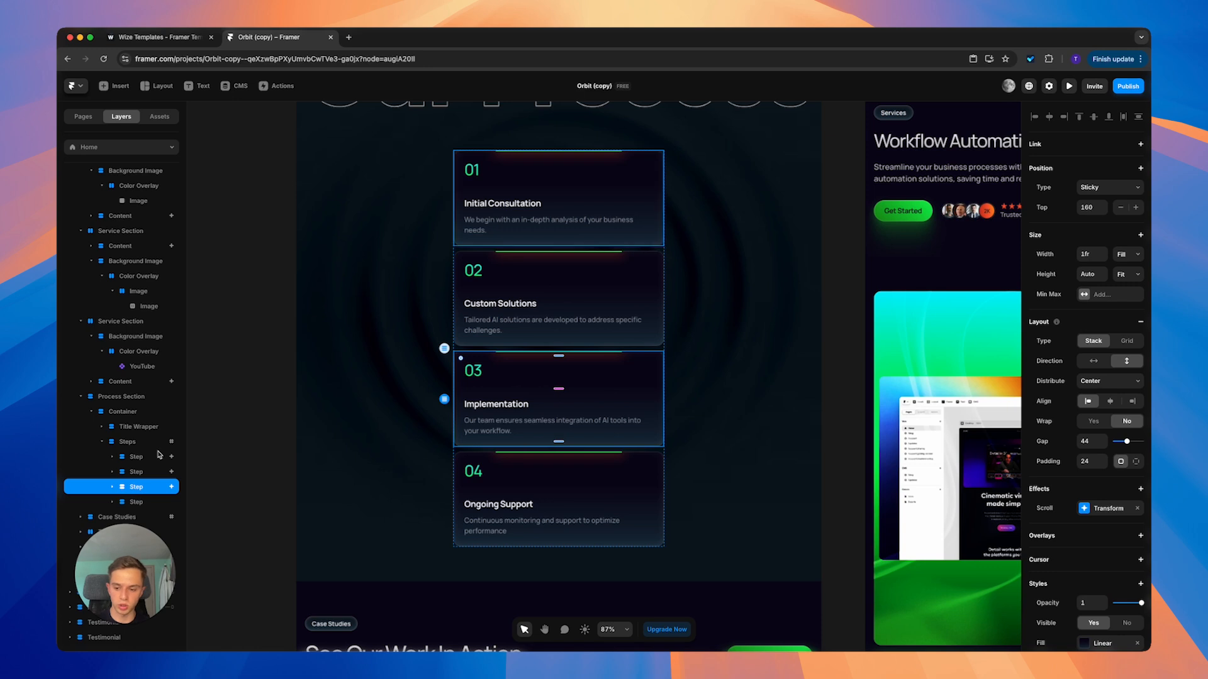
{"action": "key", "text": "super+d"}
{"action": "key", "text": "super+d"}
{"action": "scroll", "coordinate": [697, 362], "scroll_direction": "down", "scroll_amount": 3}
{"action": "key", "text": "Delete"}
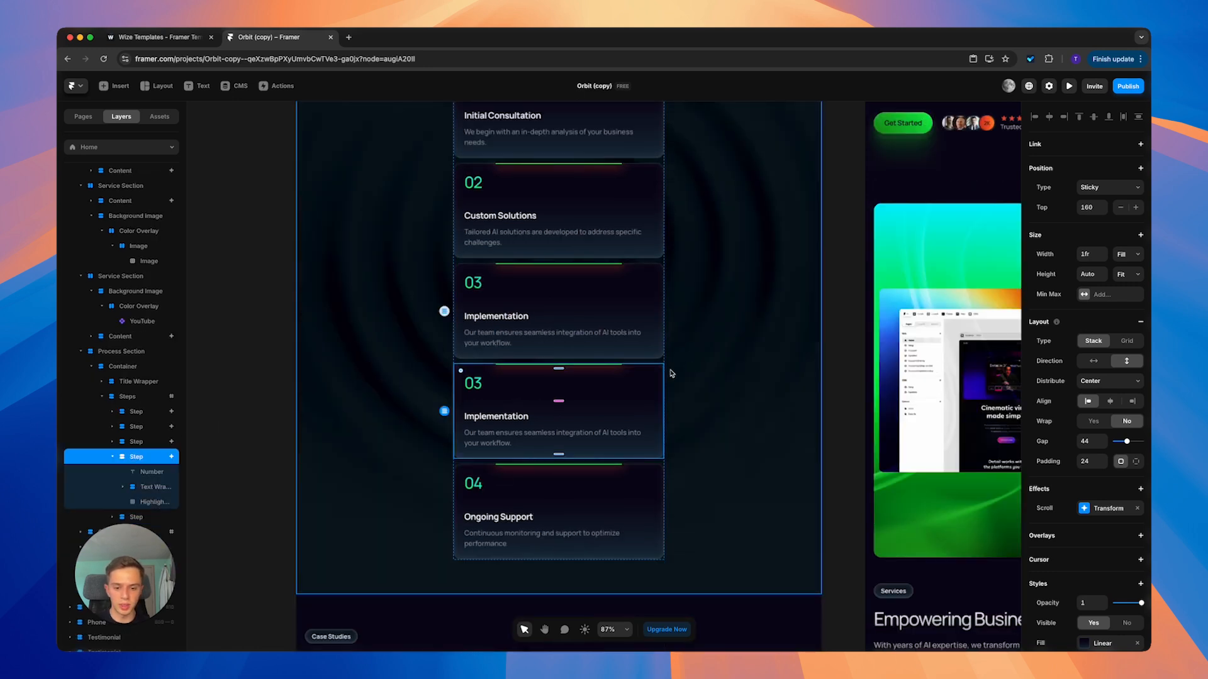
{"action": "left_click", "coordinate": [243, 396]}
- Renumber the copied Implementation card as 04 and the Ongoing Support card as 05
{"action": "double_click", "coordinate": [473, 383]}
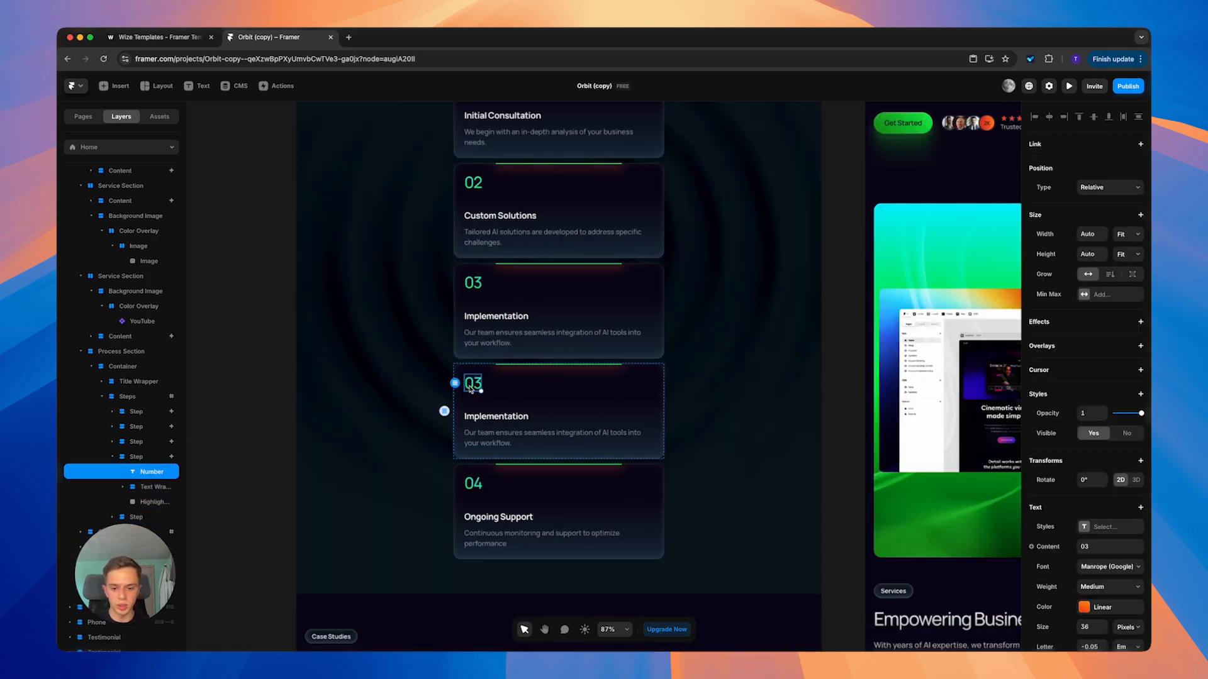
{"action": "type", "text": "04"}
{"action": "left_click", "coordinate": [500, 416]}
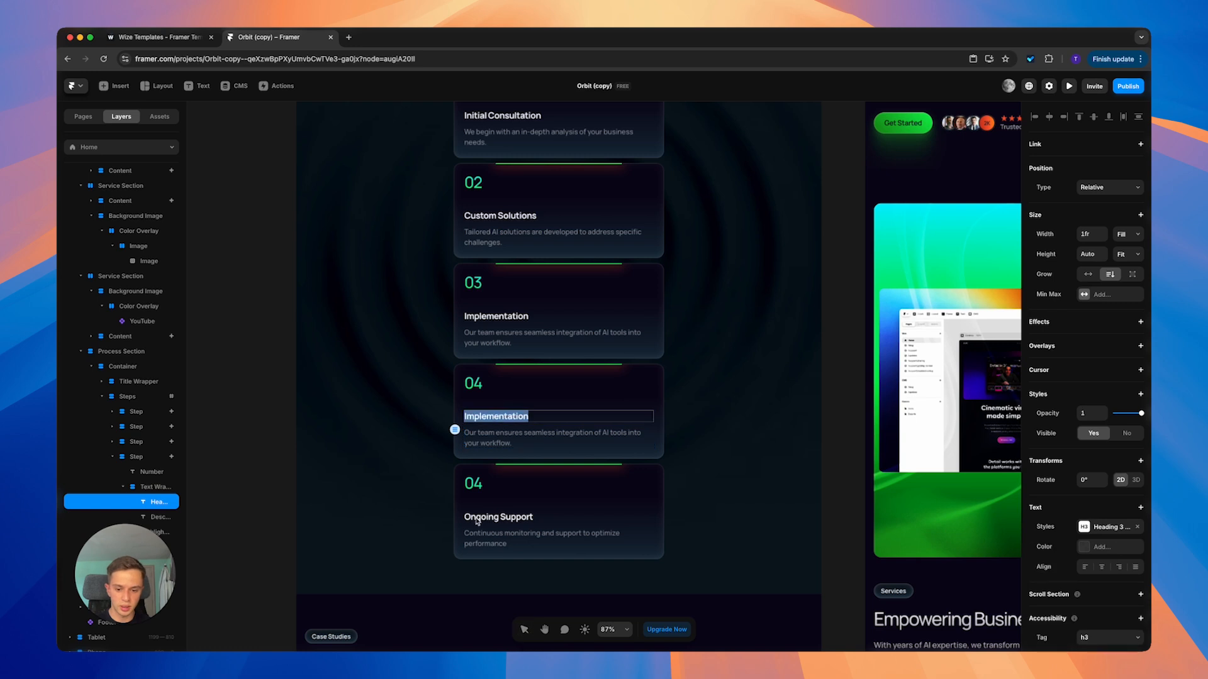
{"action": "double_click", "coordinate": [473, 484]}
{"action": "type", "text": "05"}
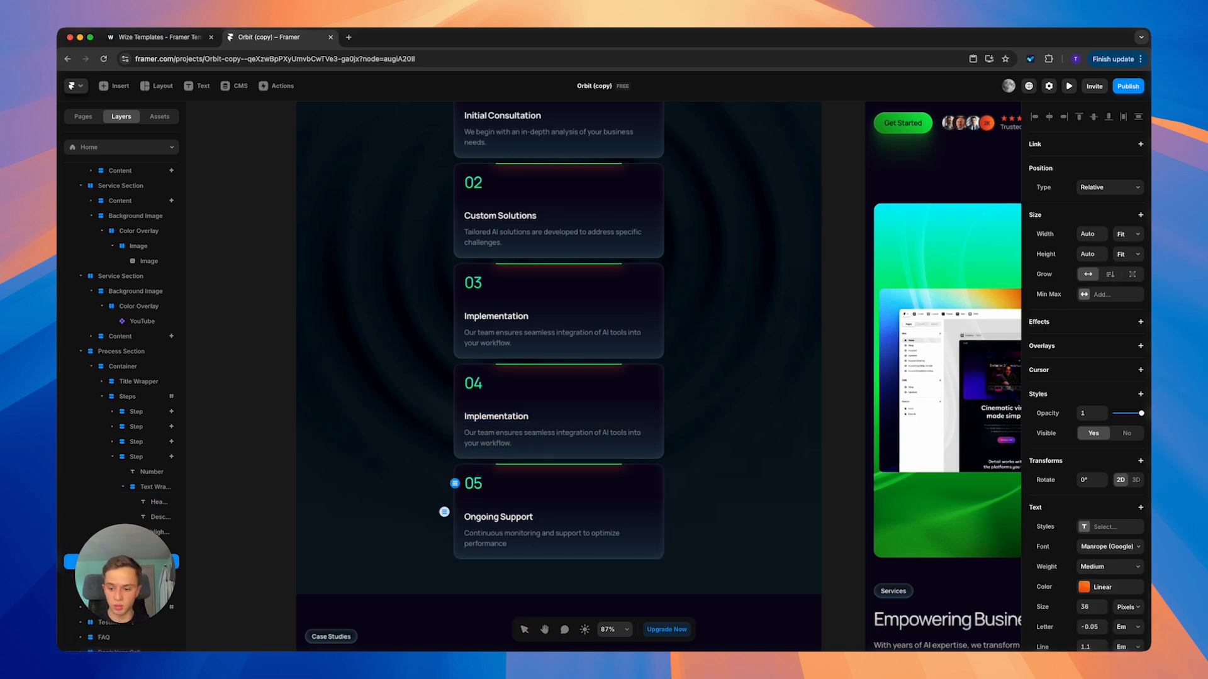
{"action": "left_click", "coordinate": [291, 391]}
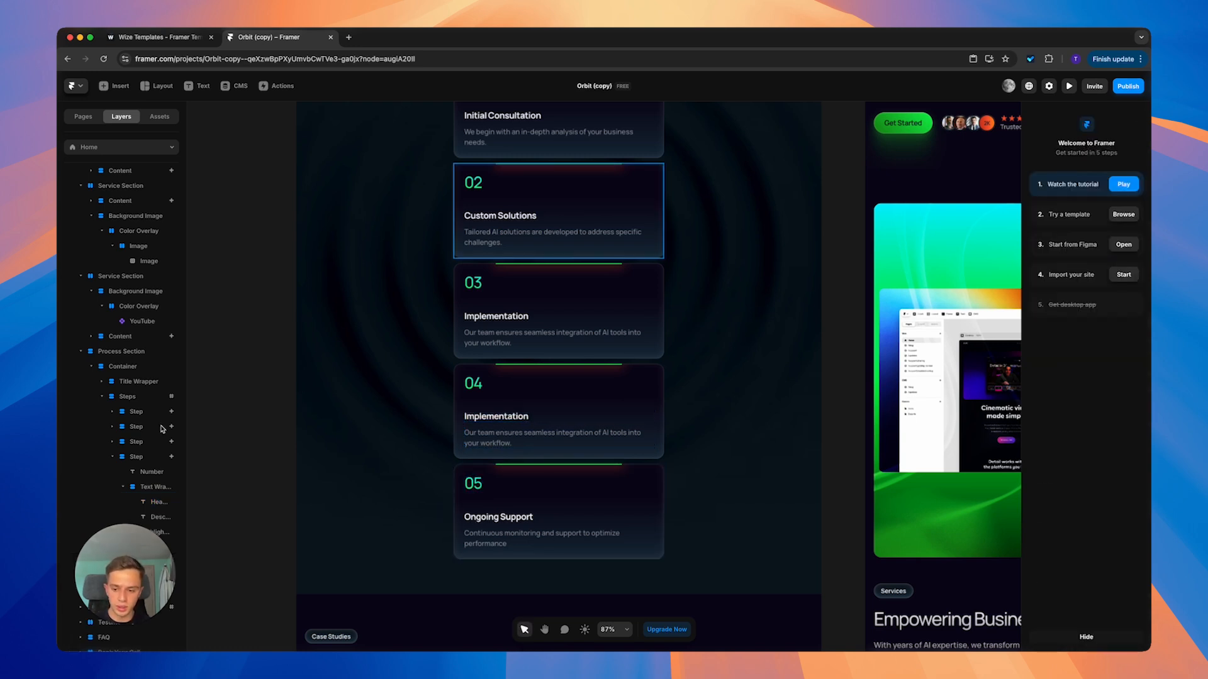
- Delete the copied Implementation card and set the Ongoing Support card's number to 04
{"action": "left_click", "coordinate": [547, 395]}
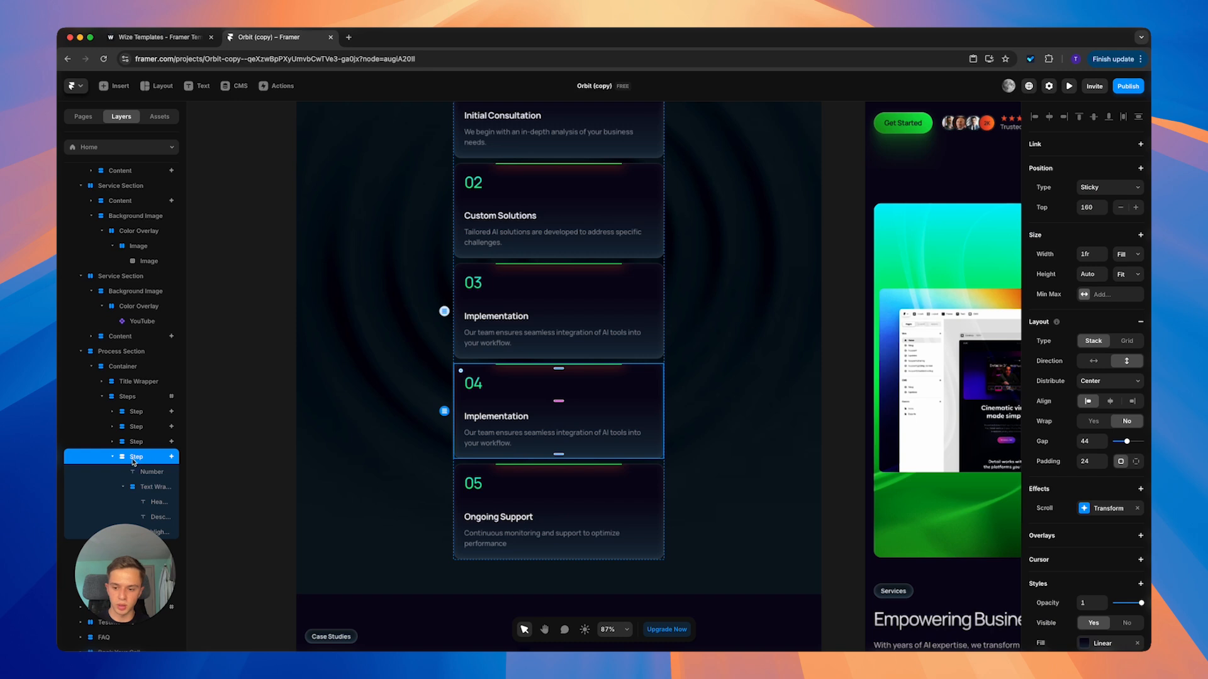
{"action": "key", "text": "Delete"}
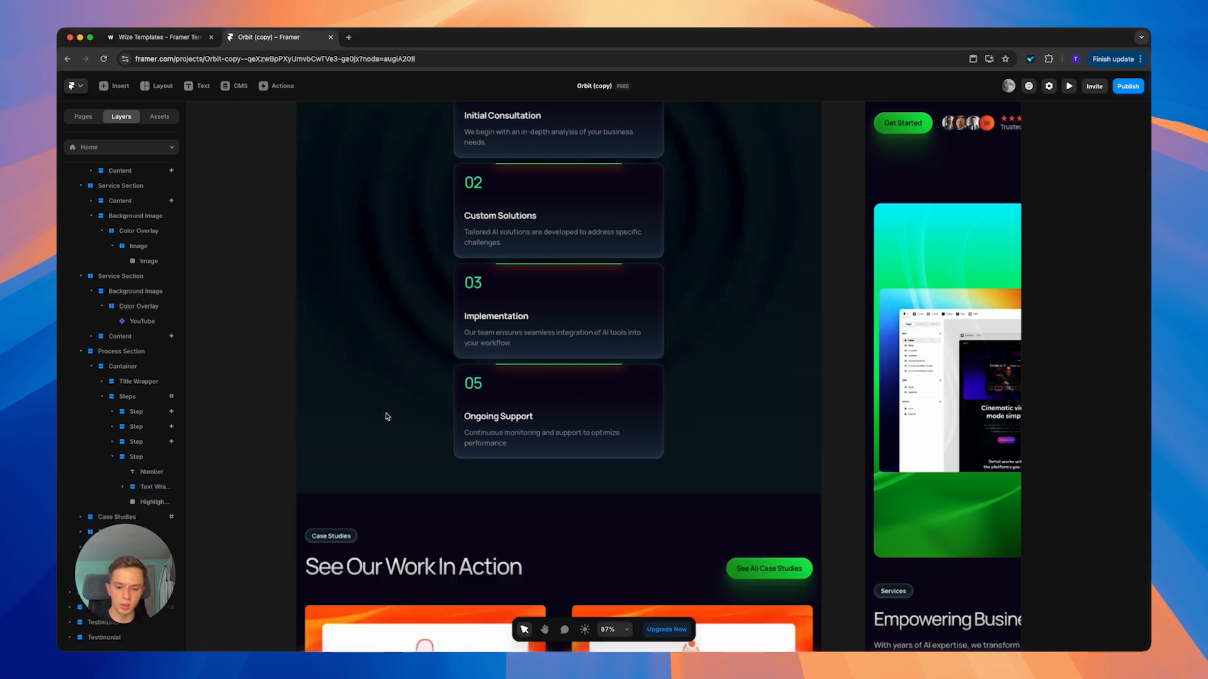
{"action": "double_click", "coordinate": [476, 384]}
{"action": "left_click_drag", "start_coordinate": [474, 384], "coordinate": [493, 385]}
{"action": "type", "text": "4"}
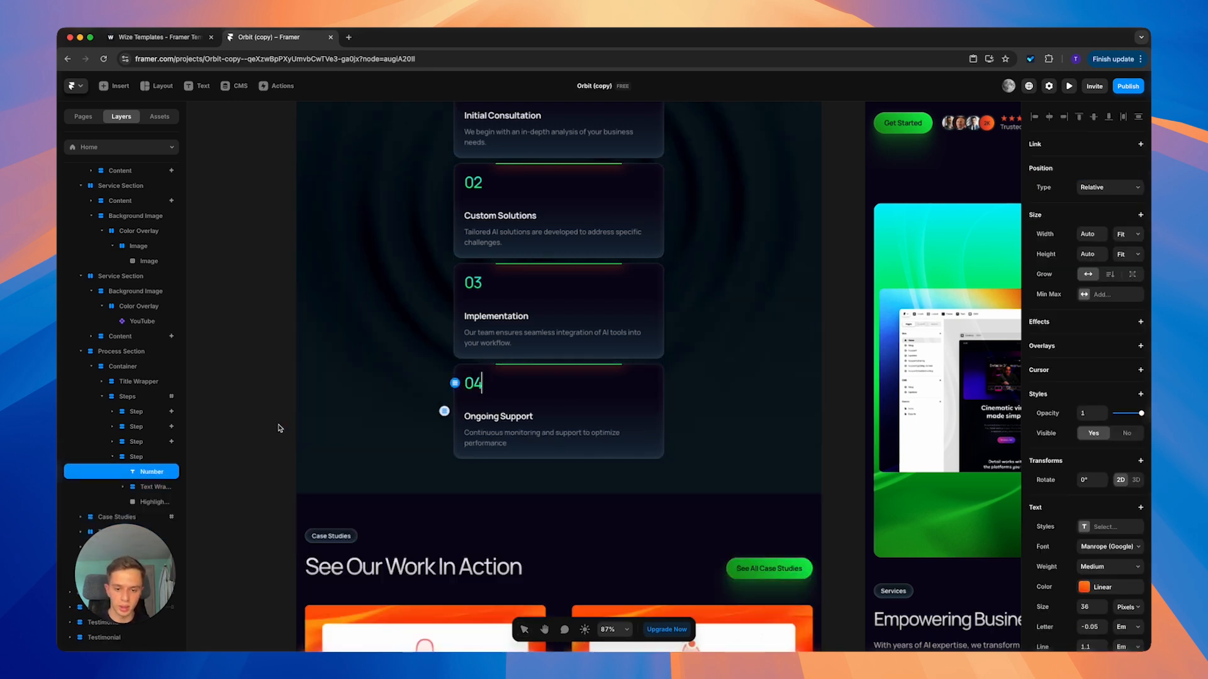
{"action": "left_click", "coordinate": [279, 427]}
- Look over the Case Studies section on the Home page and open its collection in the CMS
{"action": "left_click", "coordinate": [429, 491]}
{"action": "left_click", "coordinate": [245, 244]}
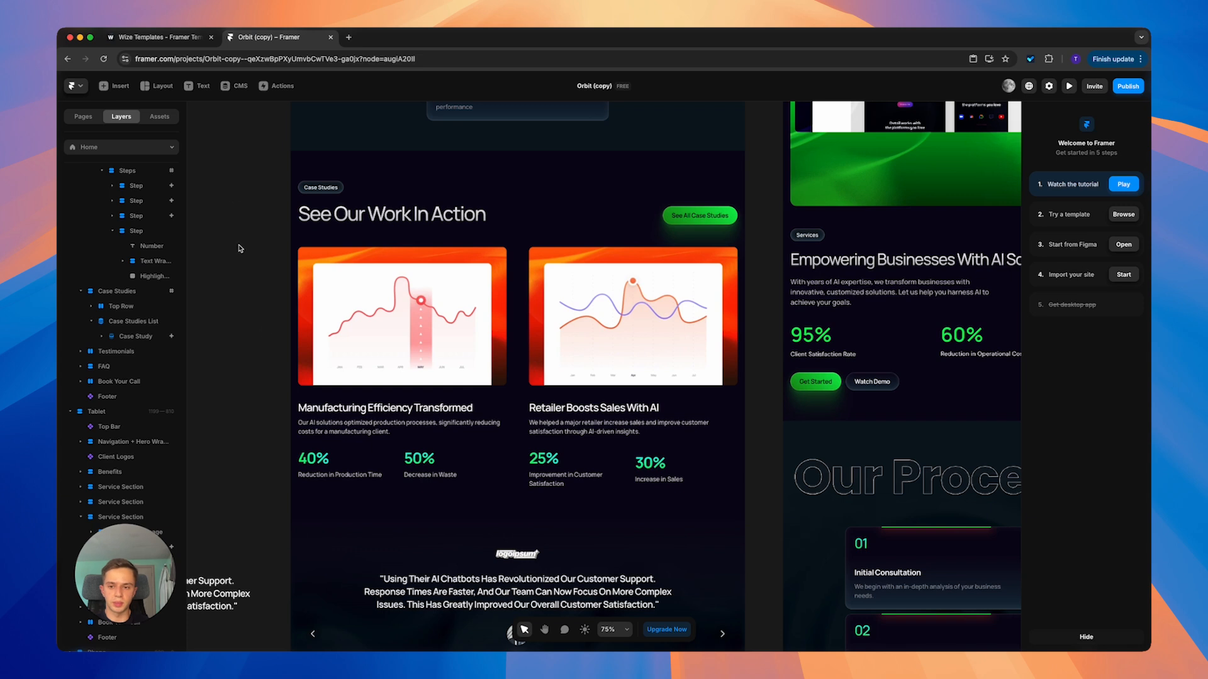
{"action": "left_click", "coordinate": [231, 87]}
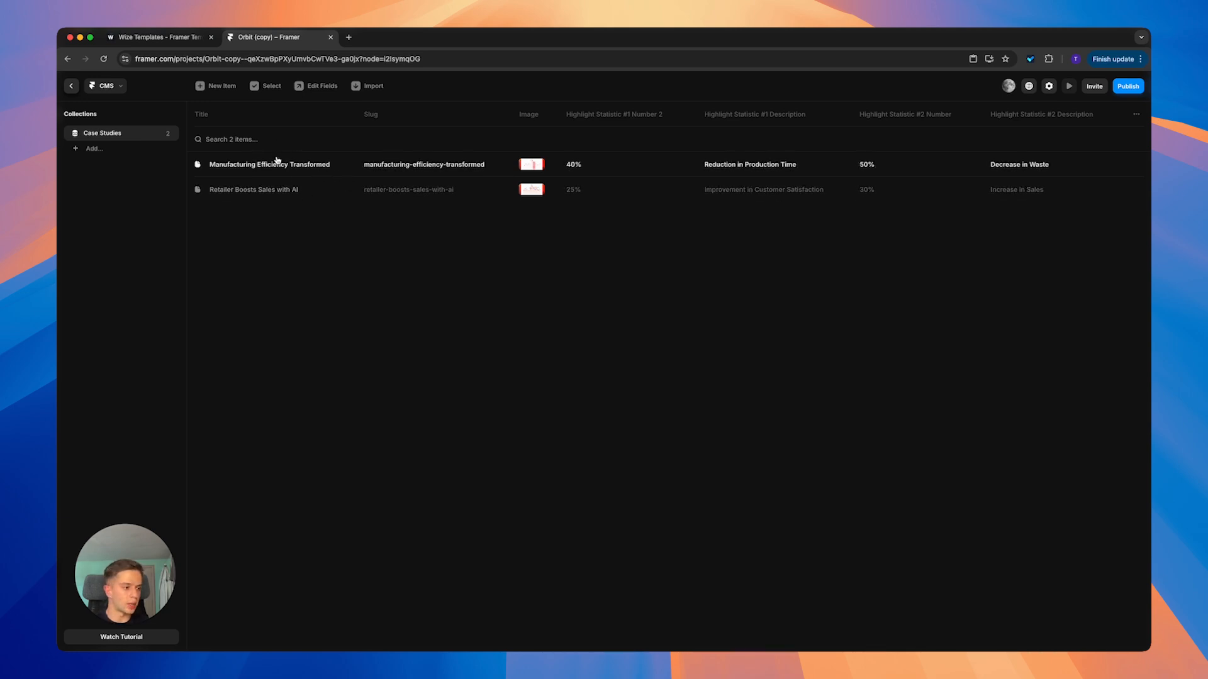
- Start a new Case Studies item to view its empty fields and discard it without saving
{"action": "left_click", "coordinate": [222, 86]}
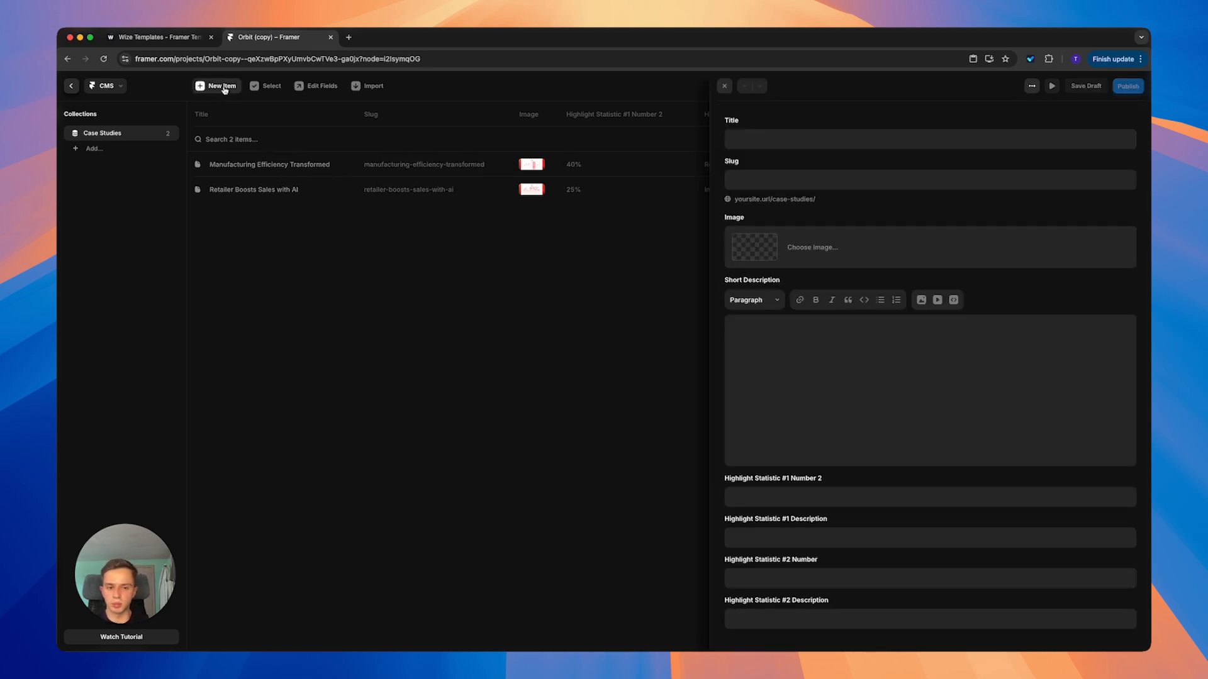
{"action": "left_click", "coordinate": [844, 173]}
{"action": "left_click", "coordinate": [833, 426]}
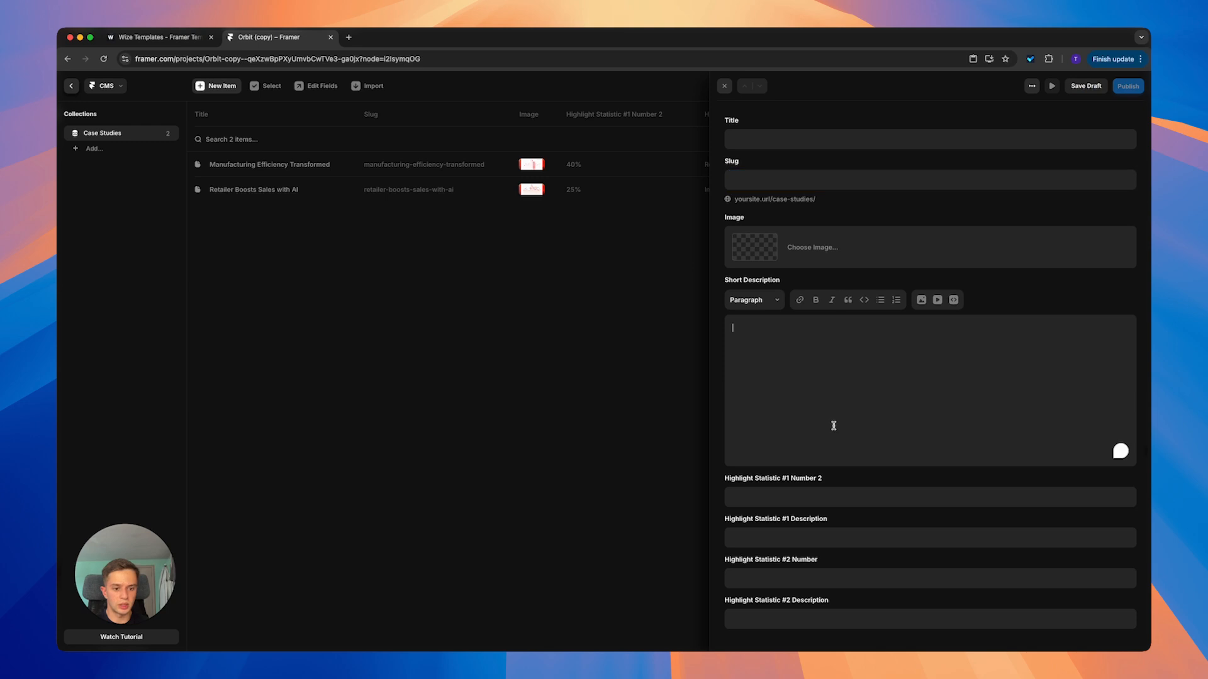
{"action": "left_click", "coordinate": [827, 493]}
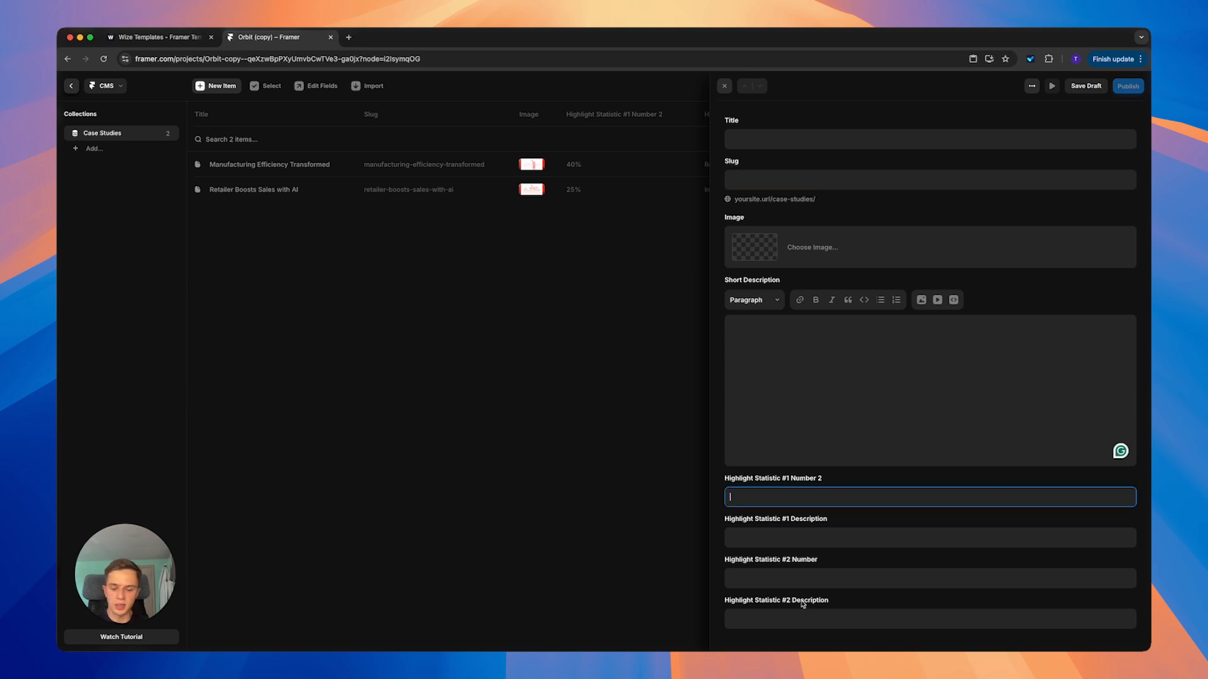
{"action": "left_click", "coordinate": [517, 382]}
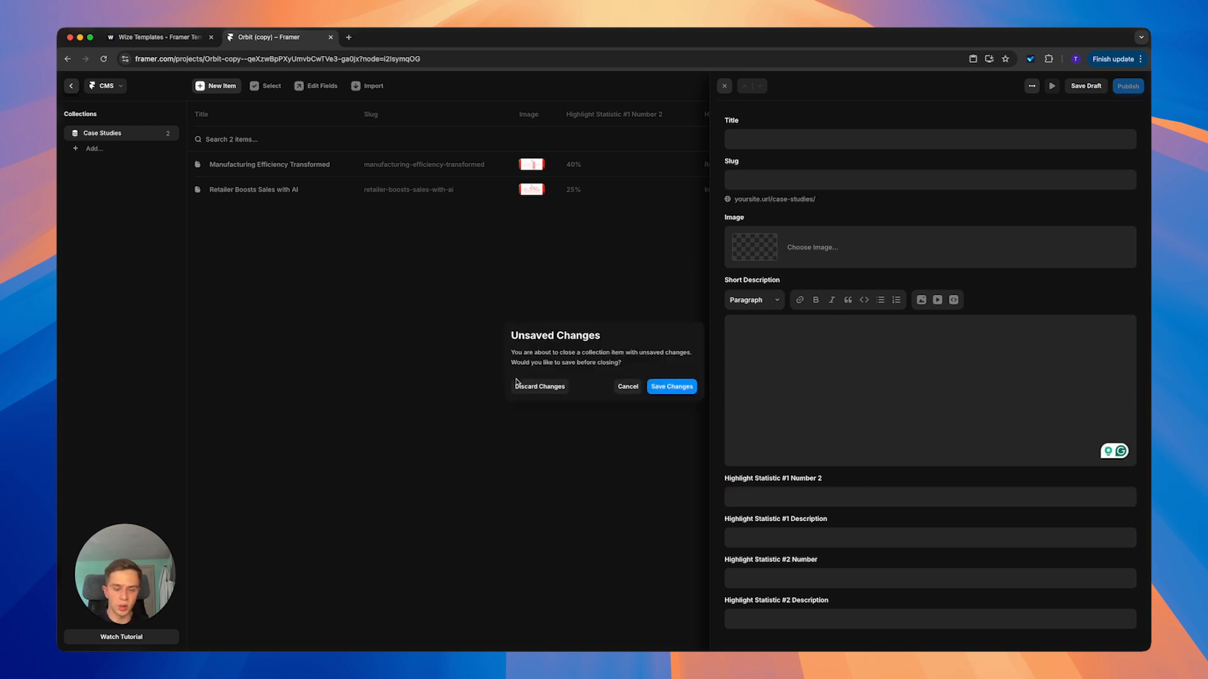
{"action": "left_click", "coordinate": [569, 386]}
- Examine the field contents of the "Manufacturing Efficiency Transformed" and "Retailer Boosts Sales with AI" case studies
{"action": "left_click", "coordinate": [308, 166]}
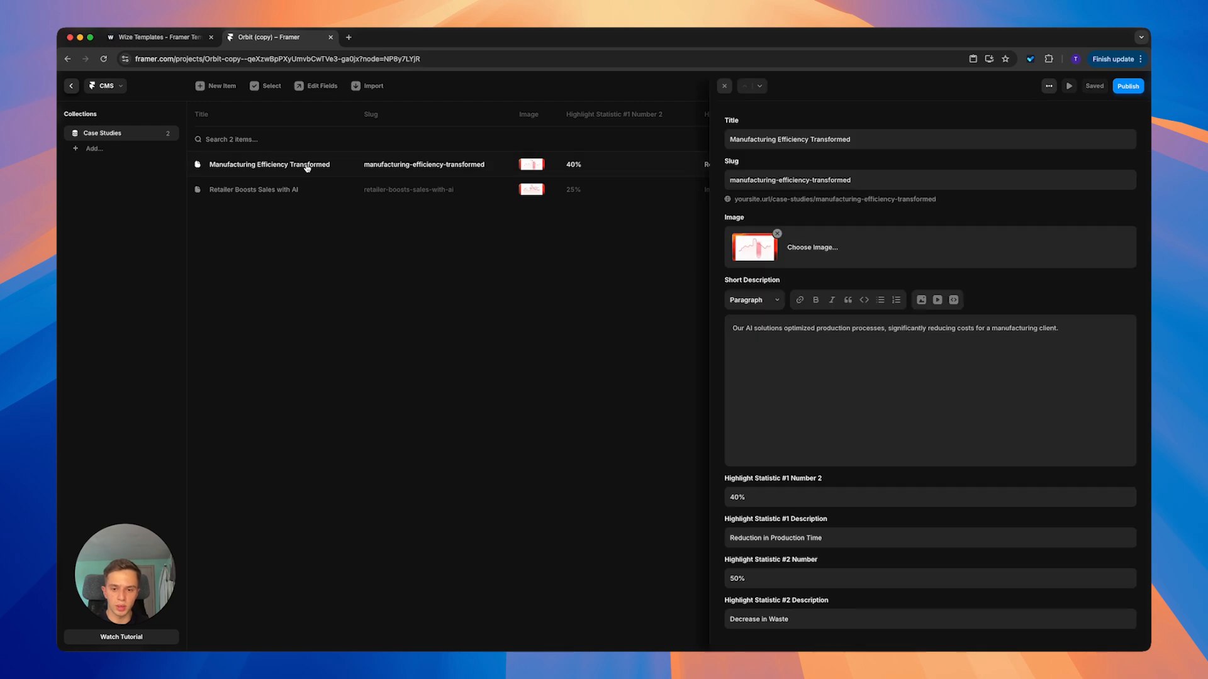
{"action": "left_click", "coordinate": [771, 139]}
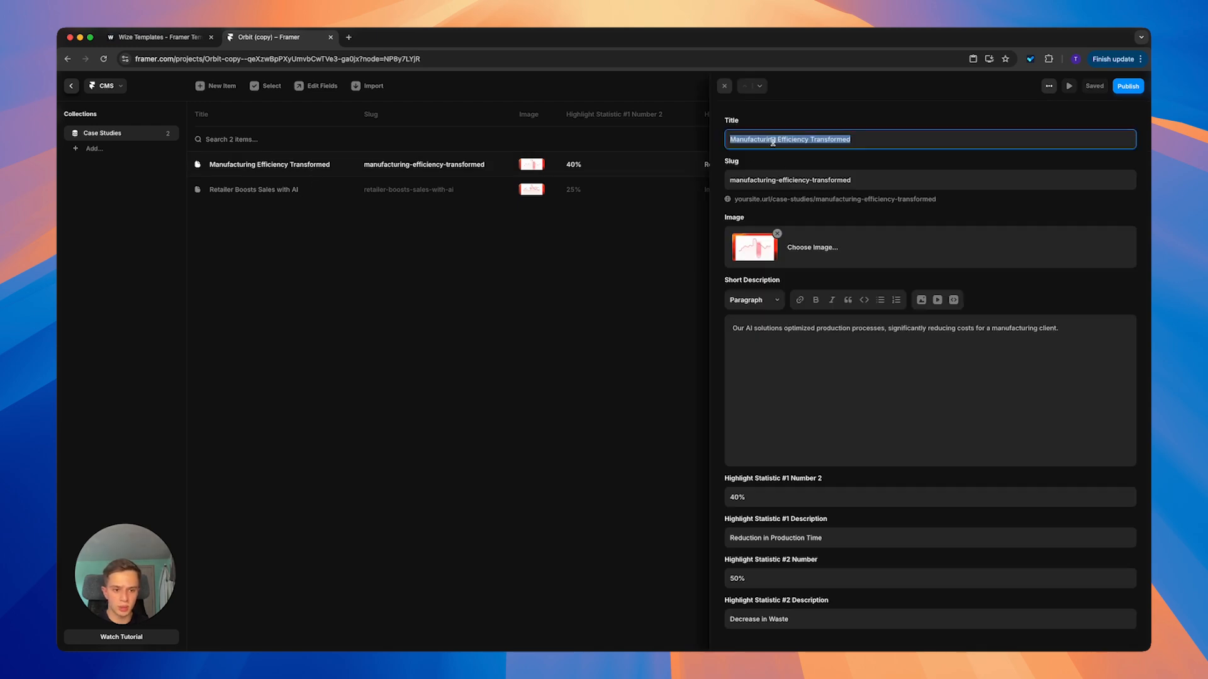
{"action": "left_click", "coordinate": [307, 207]}
{"action": "left_click", "coordinate": [376, 193]}
{"action": "left_click", "coordinate": [875, 139]}
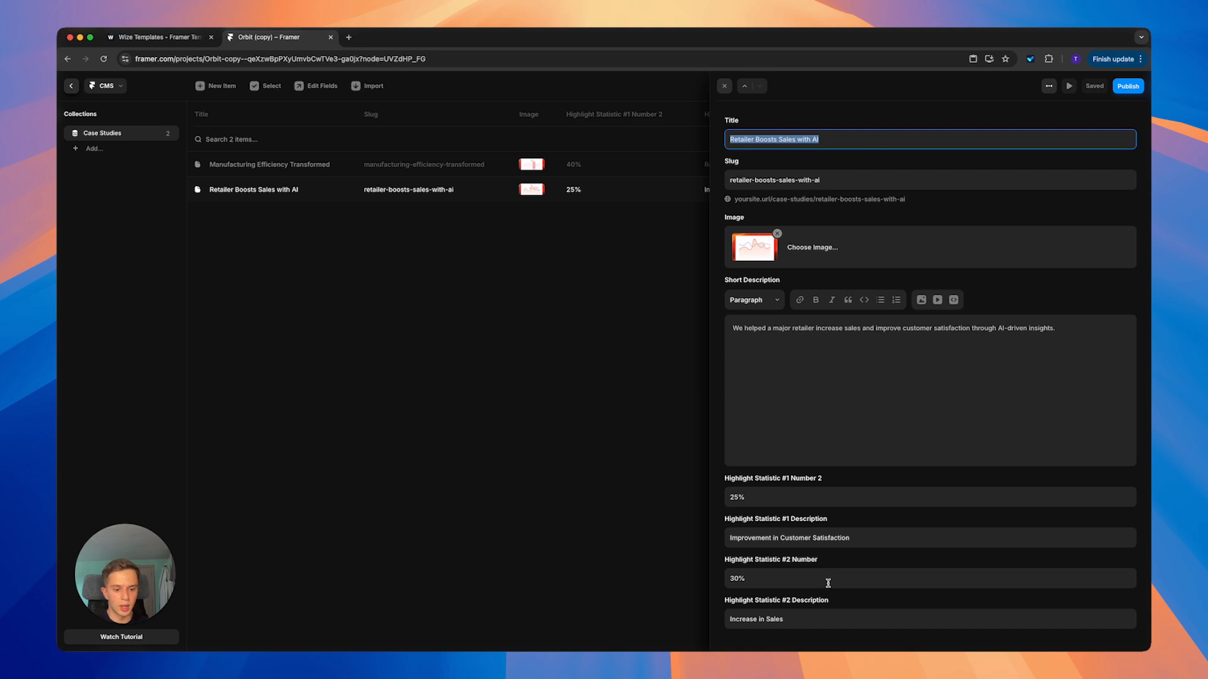
{"action": "left_click", "coordinate": [726, 478]}
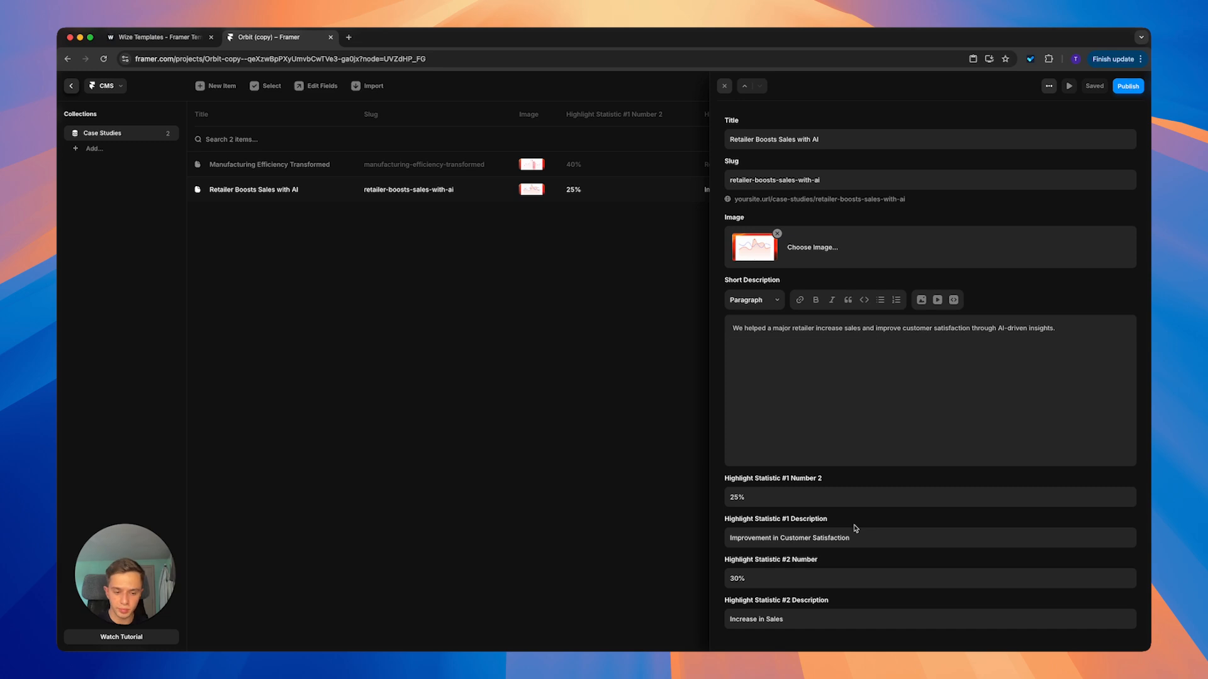
- Check the Highlight Statistic #1 fields of "Retailer Boosts Sales with AI", close the item and view its available item actions
{"action": "left_click", "coordinate": [824, 497]}
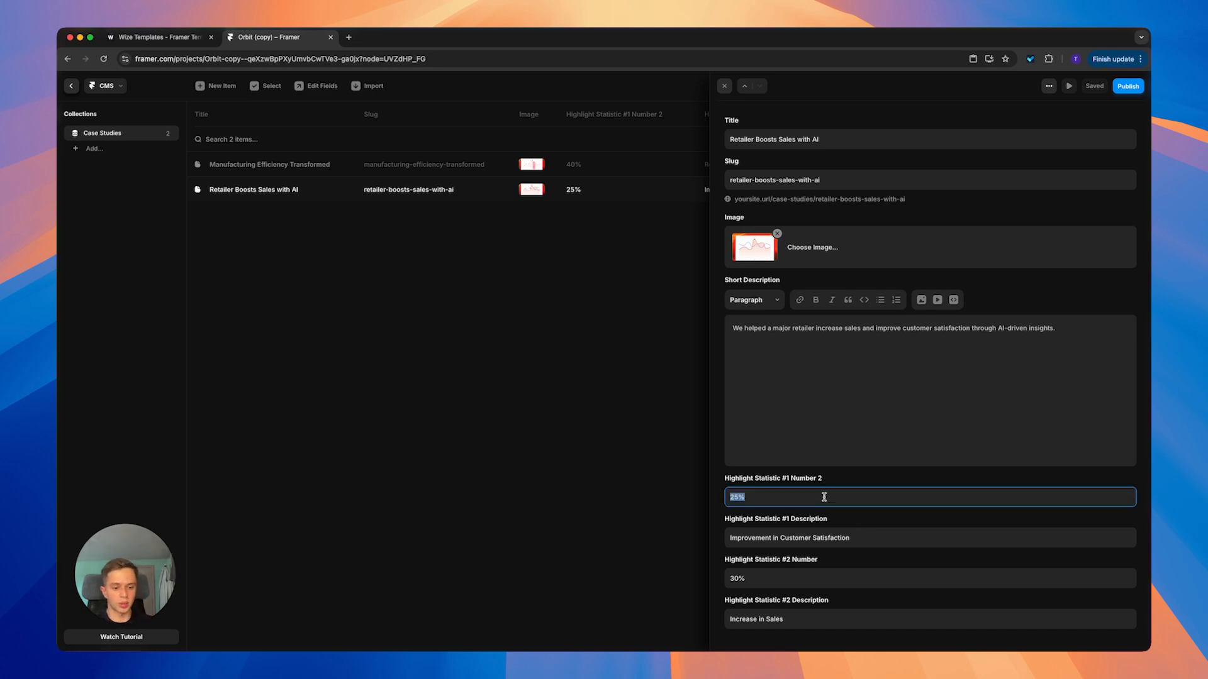
{"action": "left_click", "coordinate": [845, 541]}
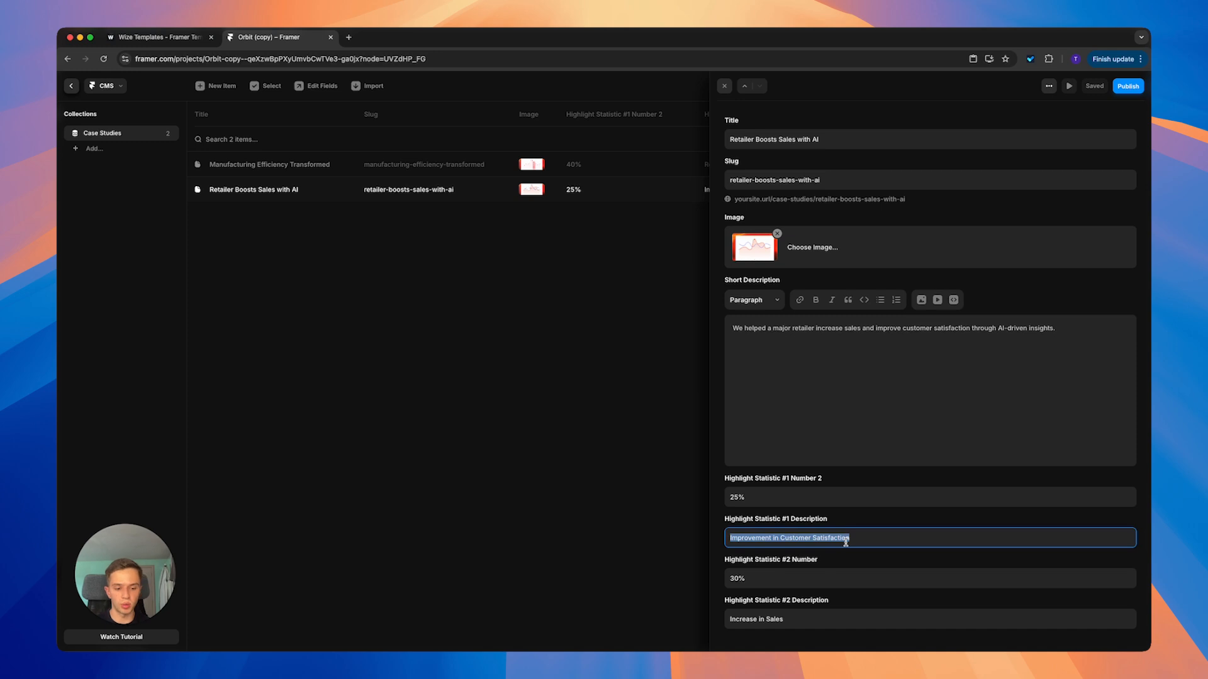
{"action": "left_click", "coordinate": [584, 388]}
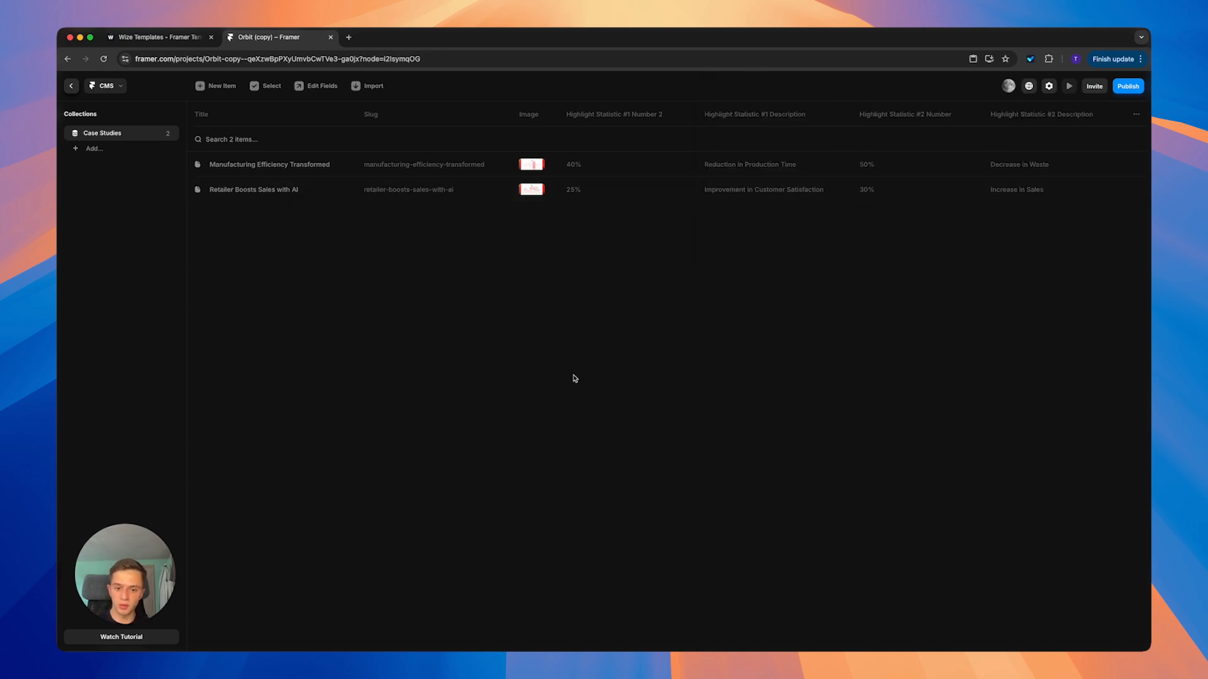
{"action": "right_click", "coordinate": [324, 196]}
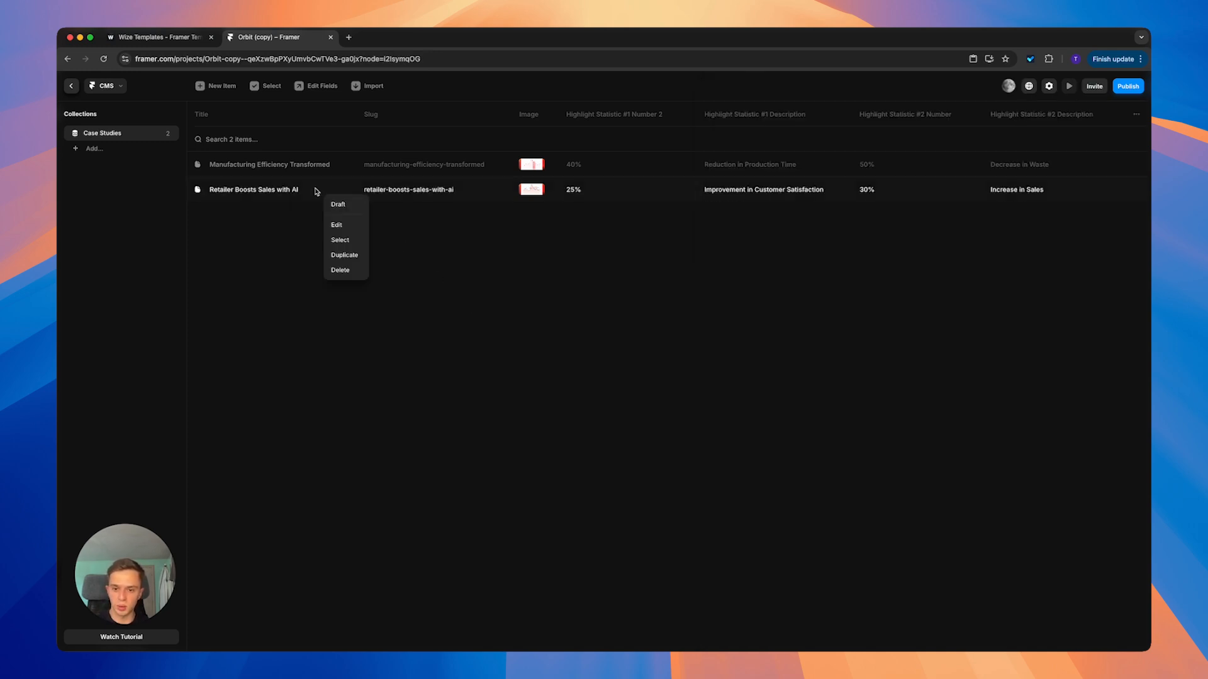
{"action": "left_click", "coordinate": [324, 351]}
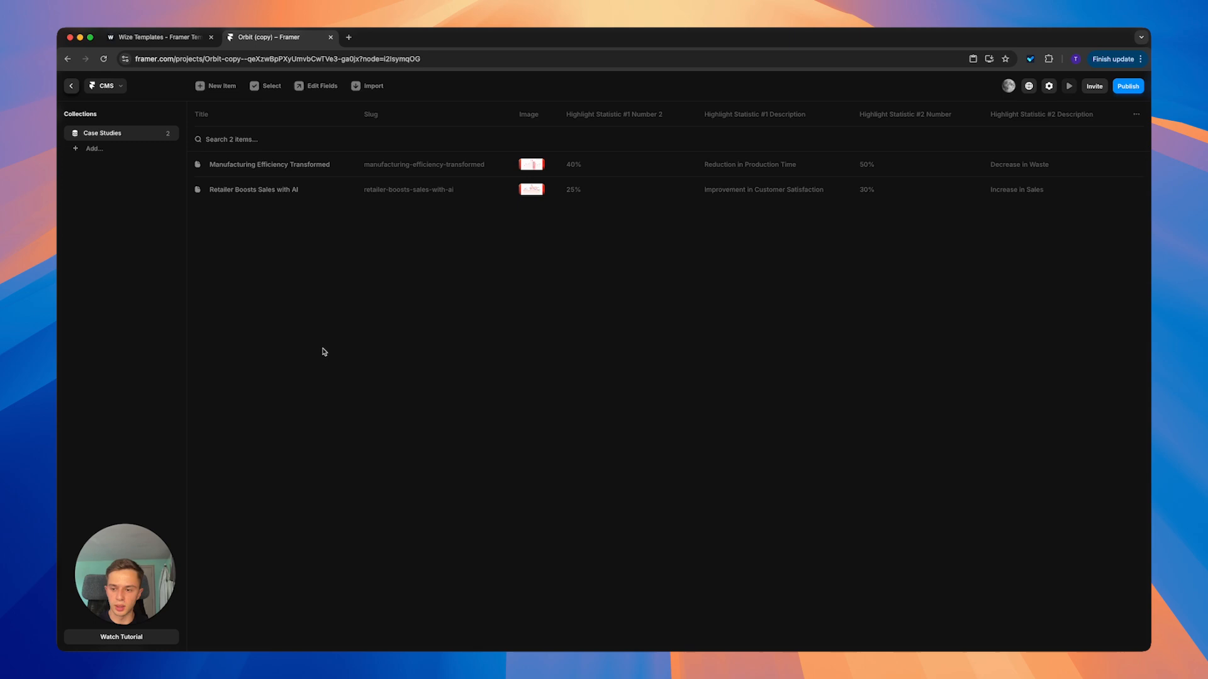
- Return from the CMS to the Home page and inspect the Slideshow in the Testimonials section
{"action": "left_click", "coordinate": [69, 88]}
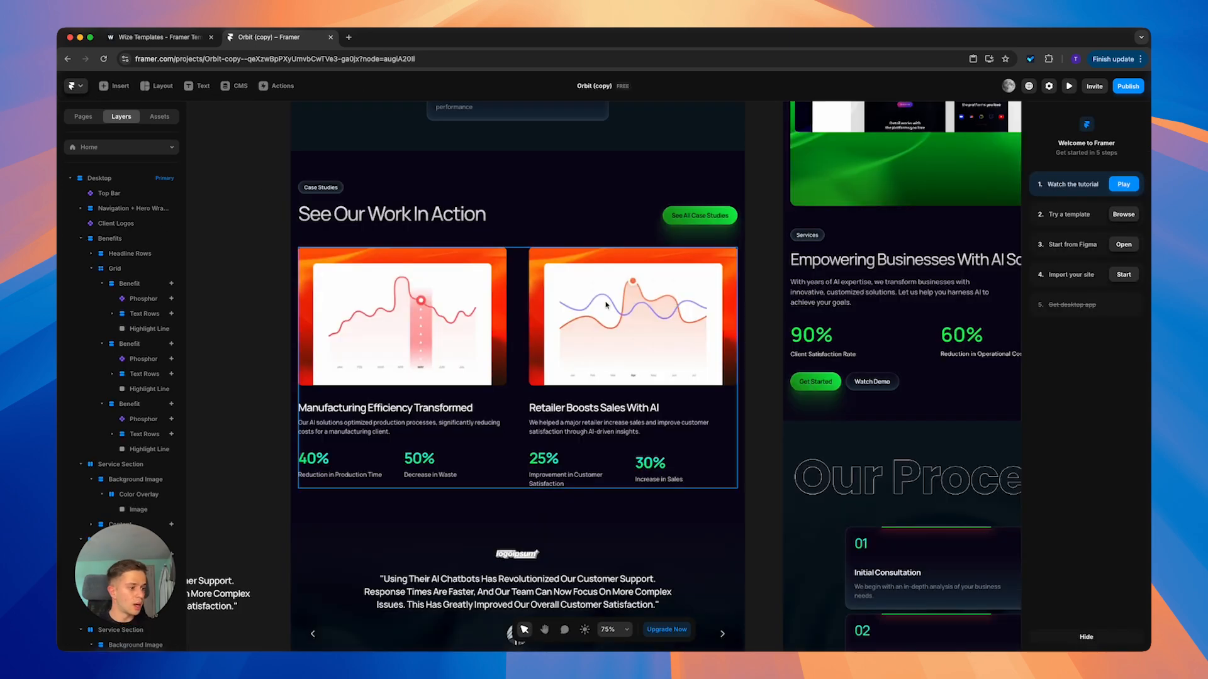
{"action": "scroll", "coordinate": [664, 341], "scroll_direction": "down", "scroll_amount": 3}
{"action": "scroll", "coordinate": [663, 342], "scroll_direction": "down", "scroll_amount": 2}
{"action": "scroll", "coordinate": [705, 342], "scroll_direction": "down", "scroll_amount": 3}
{"action": "left_click", "coordinate": [561, 323]}
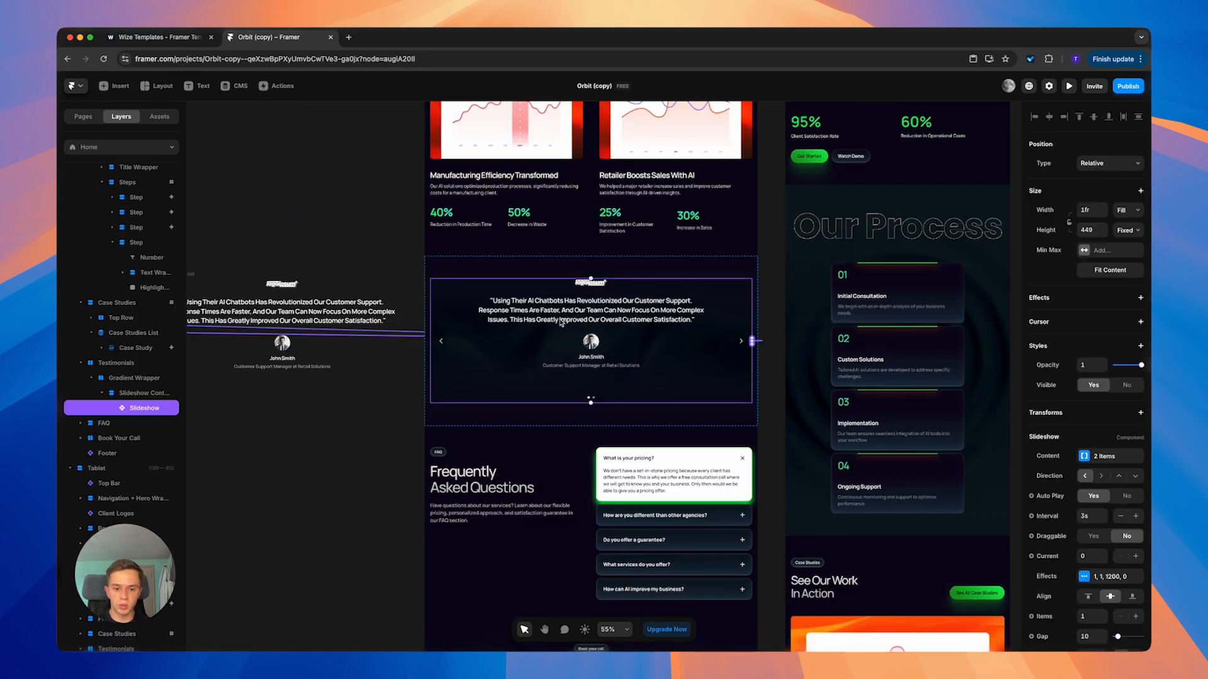
{"action": "scroll", "coordinate": [382, 215], "scroll_direction": "down", "scroll_amount": 2}
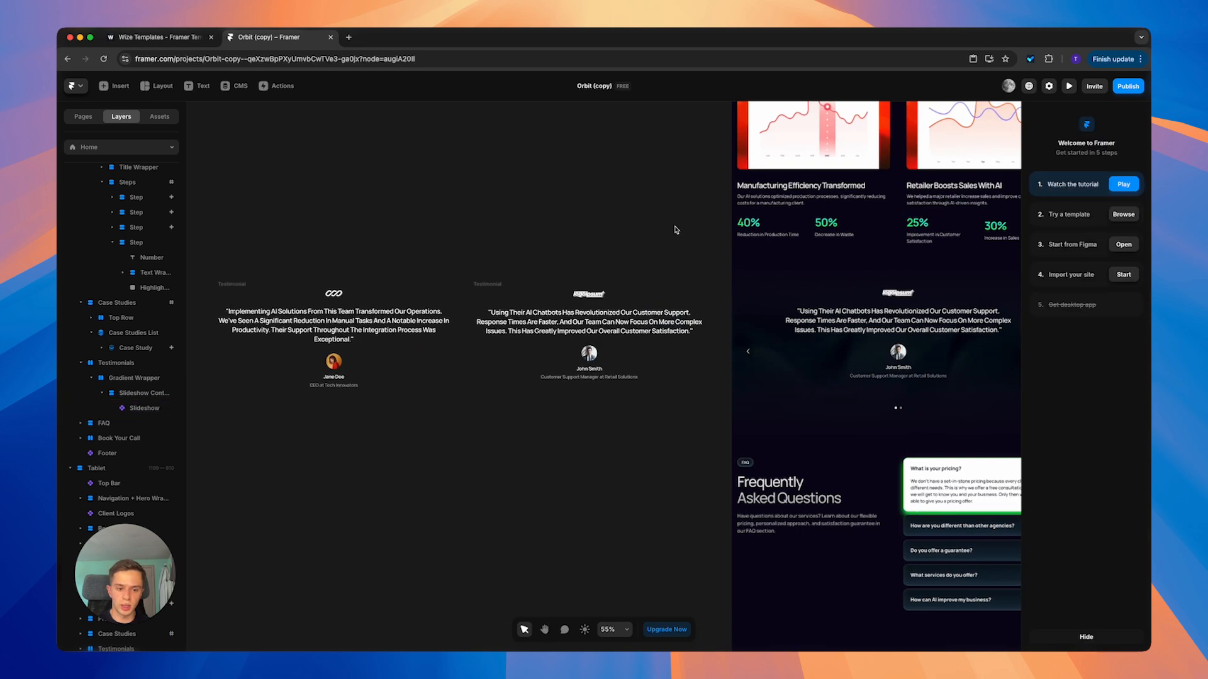
- Look over the two source Testimonial frames that feed the slideshow, beside the Desktop layout
{"action": "left_click_drag", "start_coordinate": [217, 191], "coordinate": [707, 477]}
{"action": "left_click", "coordinate": [315, 244]}
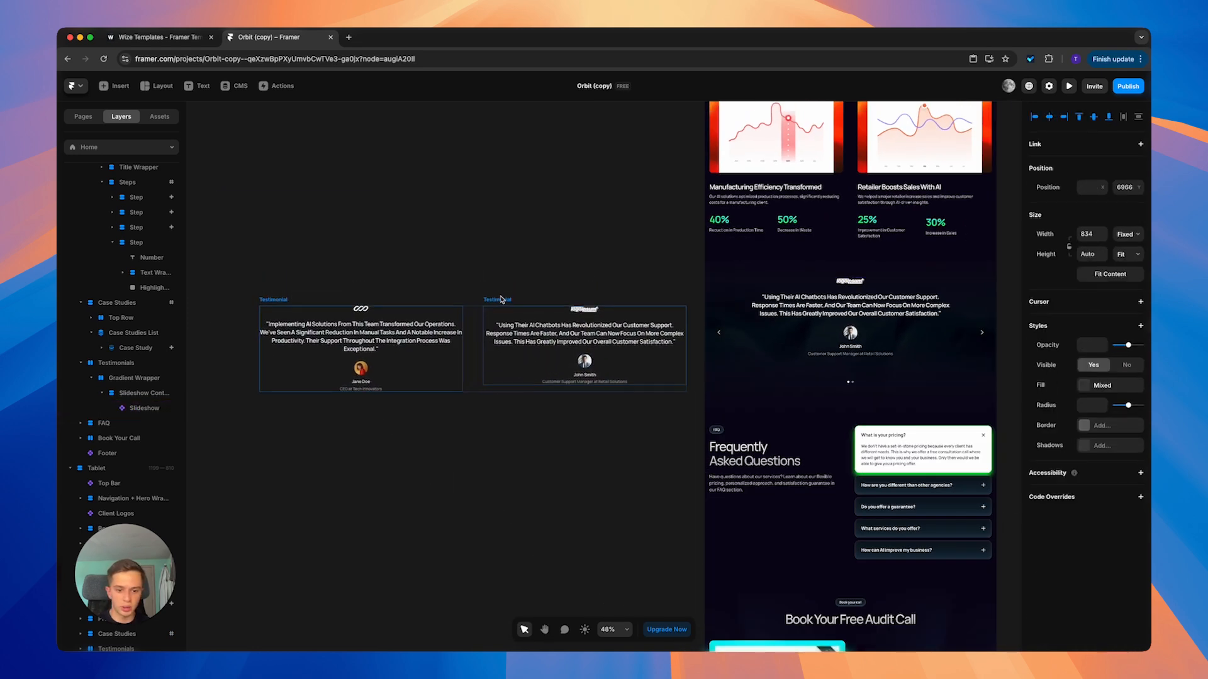
{"action": "left_click_drag", "start_coordinate": [285, 301], "coordinate": [286, 296]}
{"action": "left_click", "coordinate": [473, 322]}
- Examine the quote text, avatar image fill and logo graphic in the Testimonial frame about AI chatbots
{"action": "triple_click", "coordinate": [608, 343]}
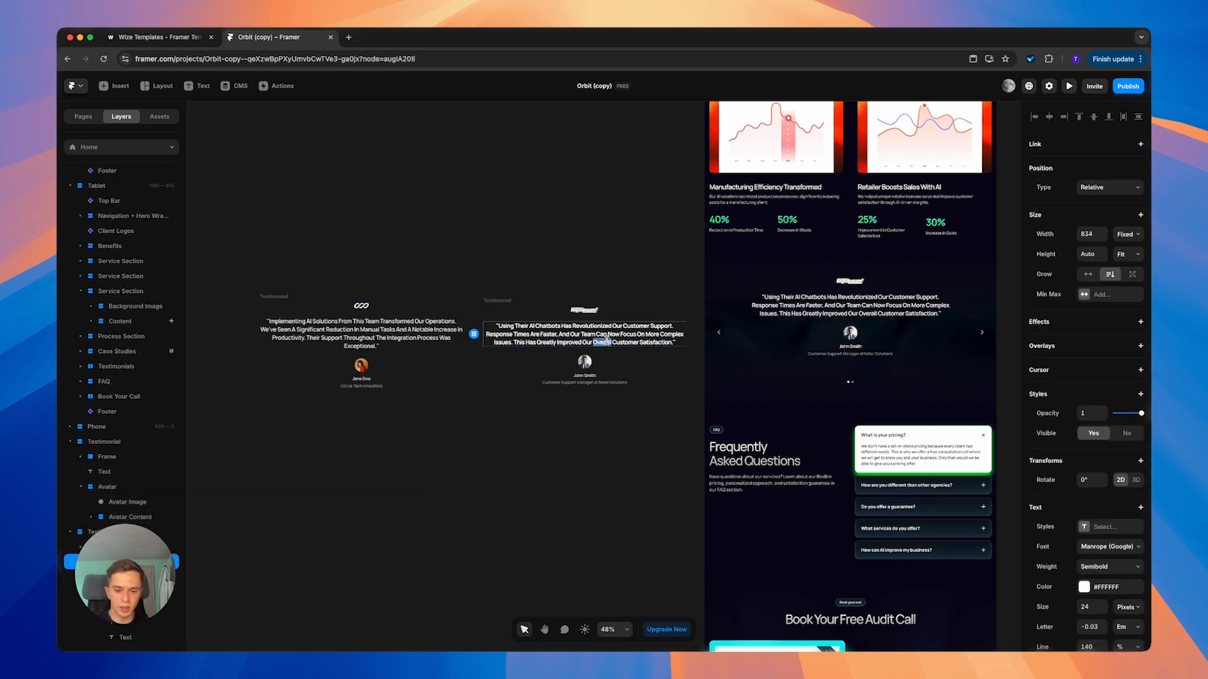
{"action": "left_click", "coordinate": [613, 259]}
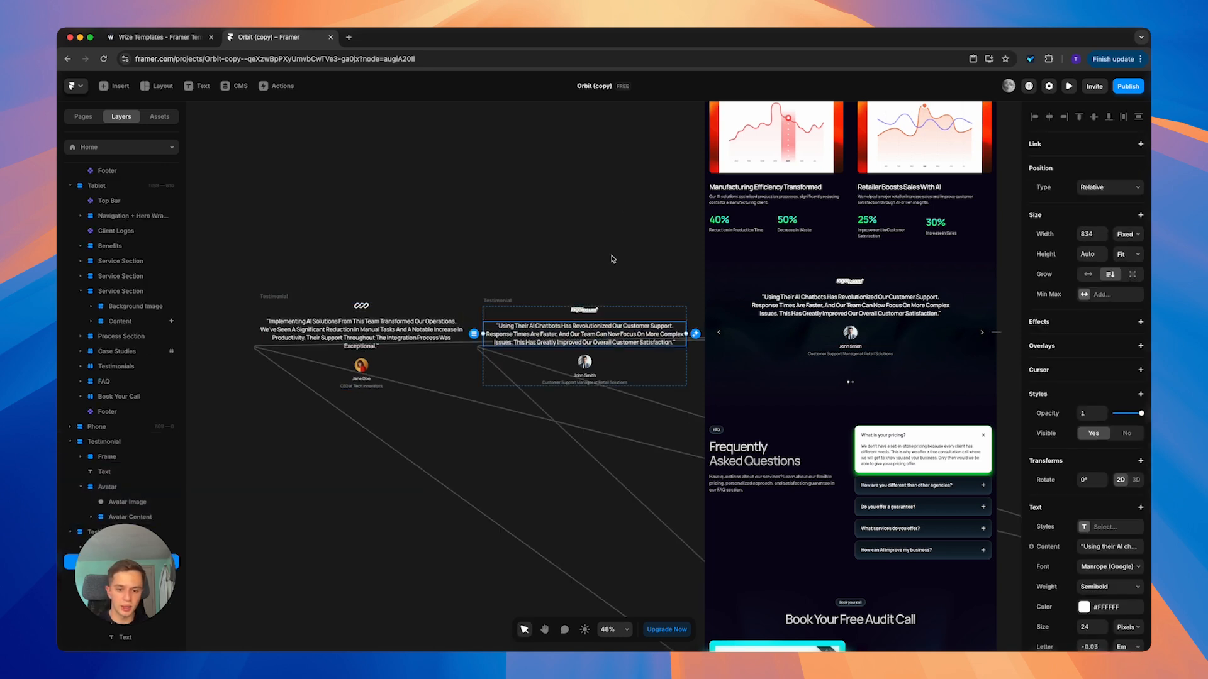
{"action": "double_click", "coordinate": [599, 345]}
{"action": "left_click", "coordinate": [601, 402]}
{"action": "double_click", "coordinate": [584, 363]}
{"action": "left_click", "coordinate": [1084, 458]}
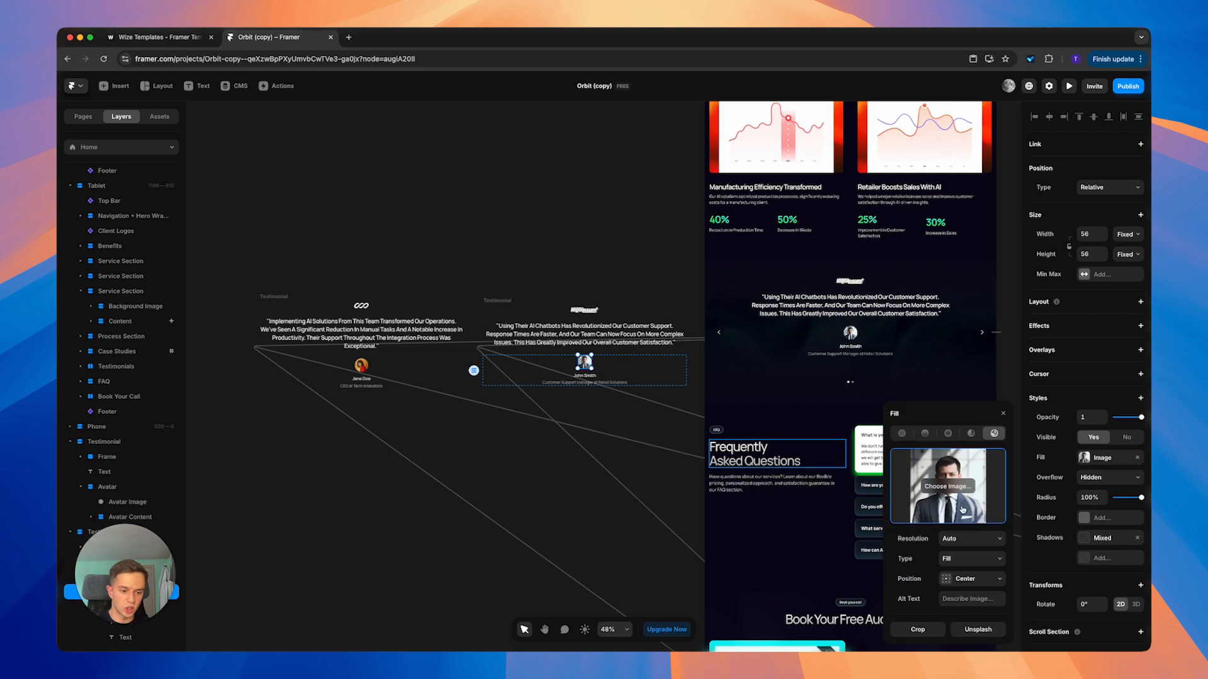
{"action": "left_click", "coordinate": [485, 269]}
{"action": "left_click", "coordinate": [584, 314]}
{"action": "left_click", "coordinate": [584, 315]}
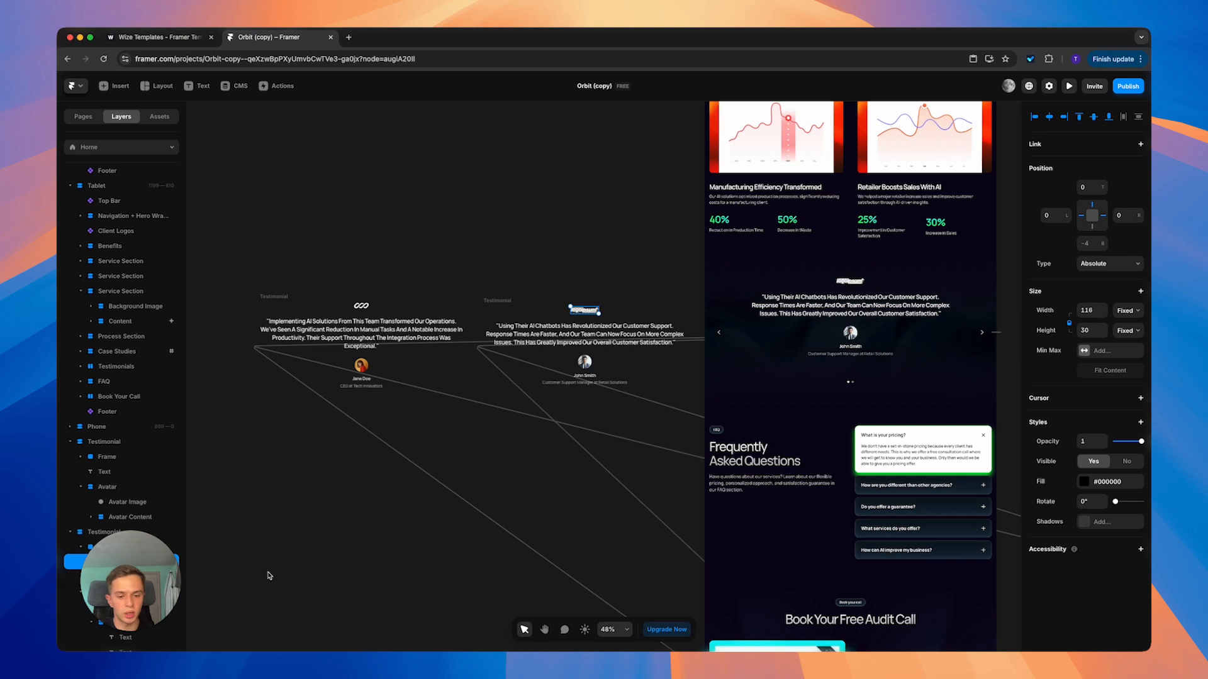
{"action": "left_click", "coordinate": [582, 154]}
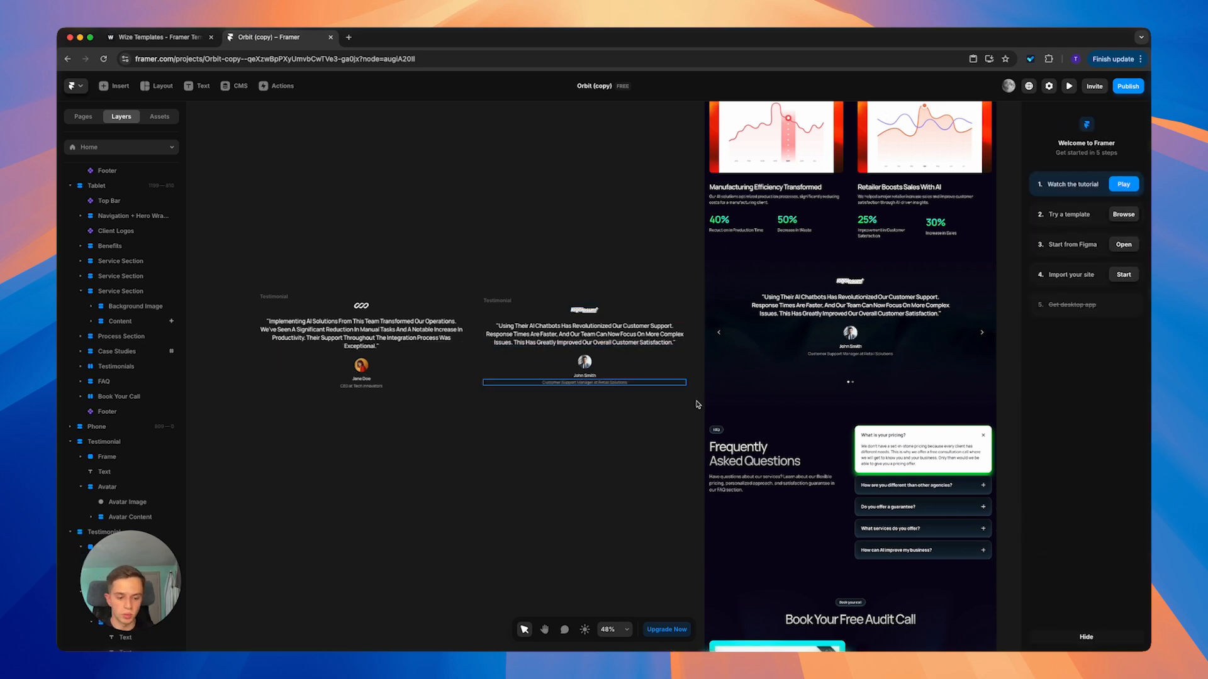
- Import Equinox Logo.svg from the Downloads folder onto the empty canvas above the testimonials and cut it for reuse
{"action": "key", "text": "super+Tab"}
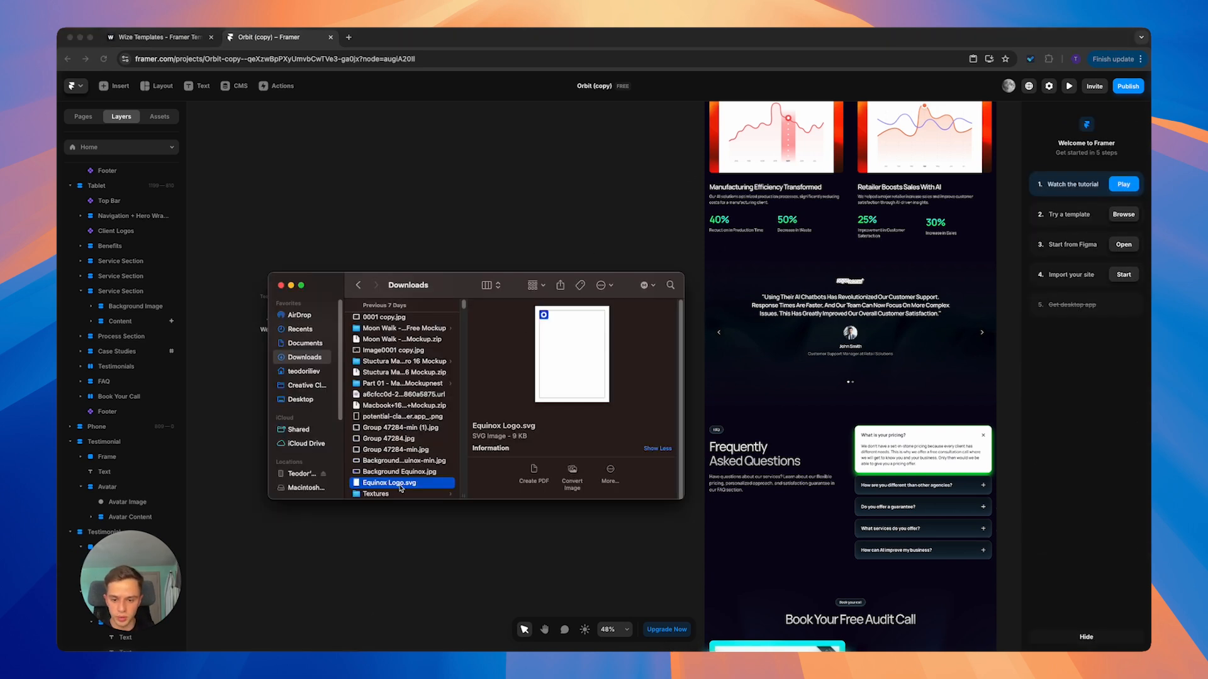
{"action": "left_click_drag", "start_coordinate": [400, 489], "coordinate": [522, 207]}
{"action": "left_click", "coordinate": [594, 181]}
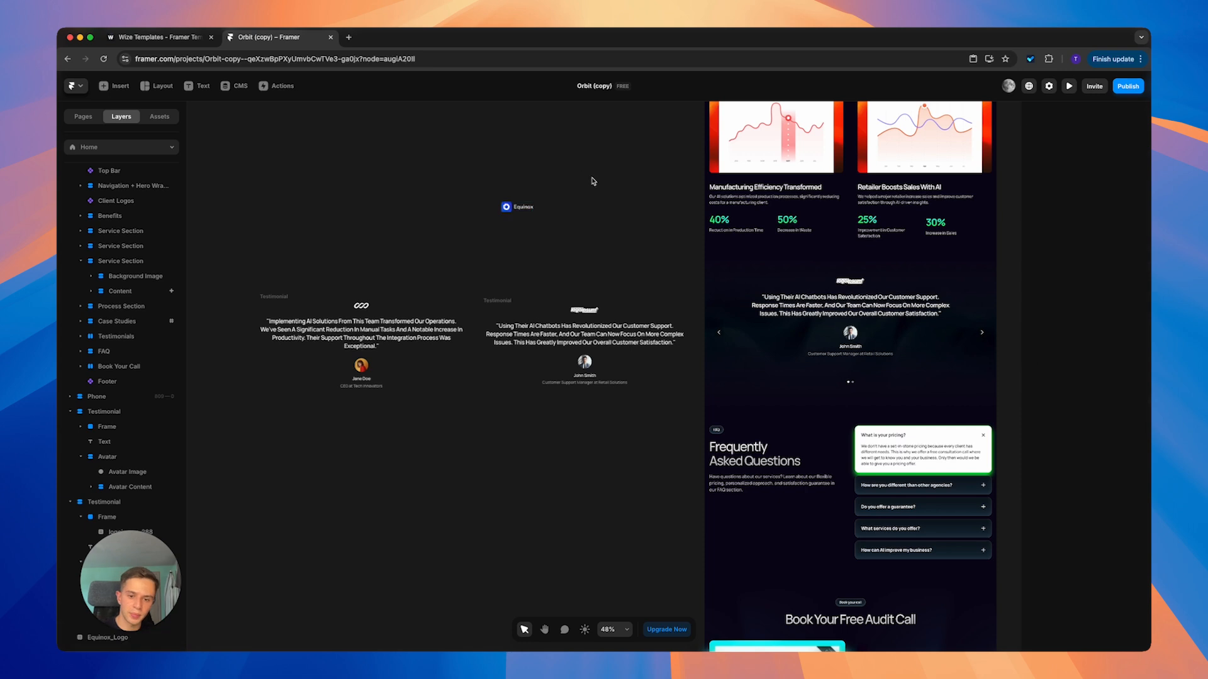
{"action": "left_click_drag", "start_coordinate": [583, 160], "coordinate": [424, 256]}
{"action": "left_click_drag", "start_coordinate": [402, 148], "coordinate": [585, 250]}
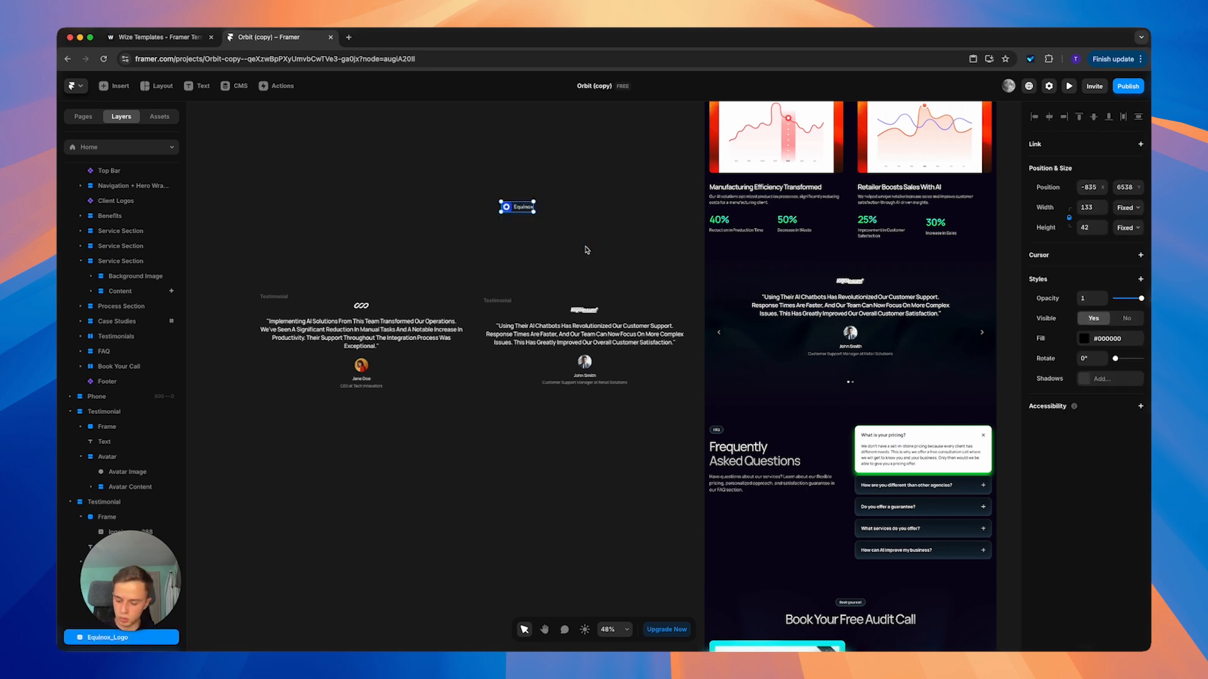
{"action": "key", "text": "Delete"}
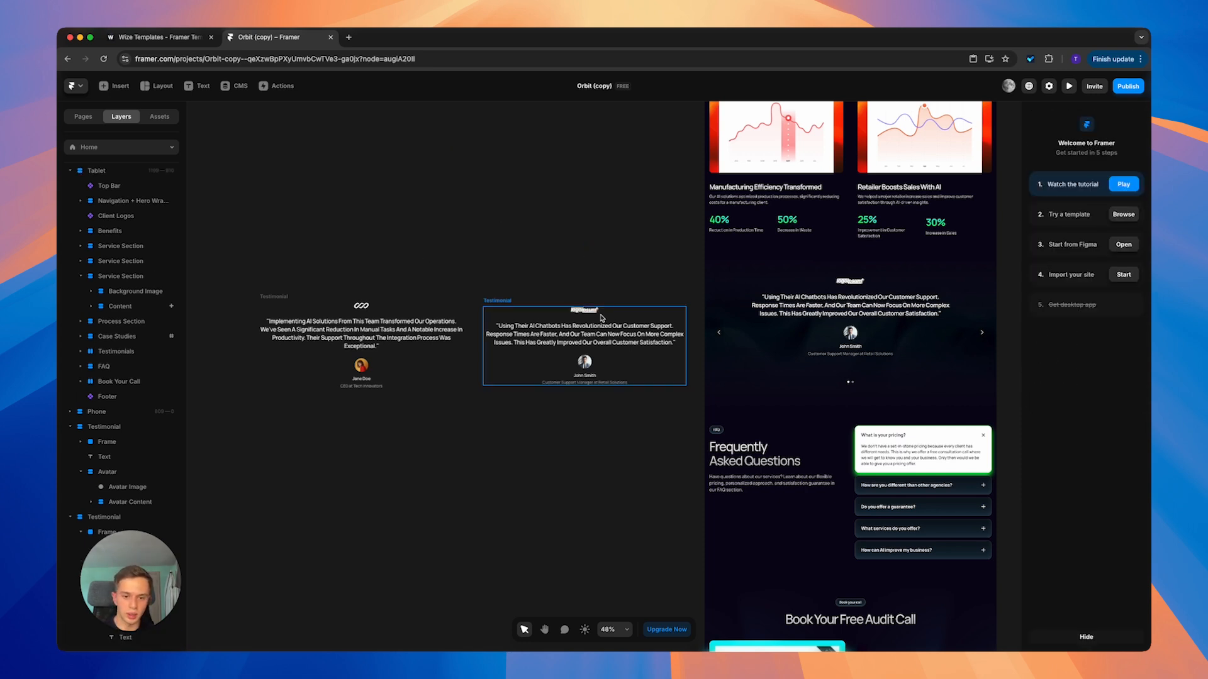
- Paste the Equinox logo into the AI chatbots Testimonial frame
{"action": "scroll", "coordinate": [600, 316], "scroll_direction": "up", "scroll_amount": 5}
{"action": "left_click", "coordinate": [571, 308]}
{"action": "left_click_drag", "start_coordinate": [117, 587], "coordinate": [163, 358]}
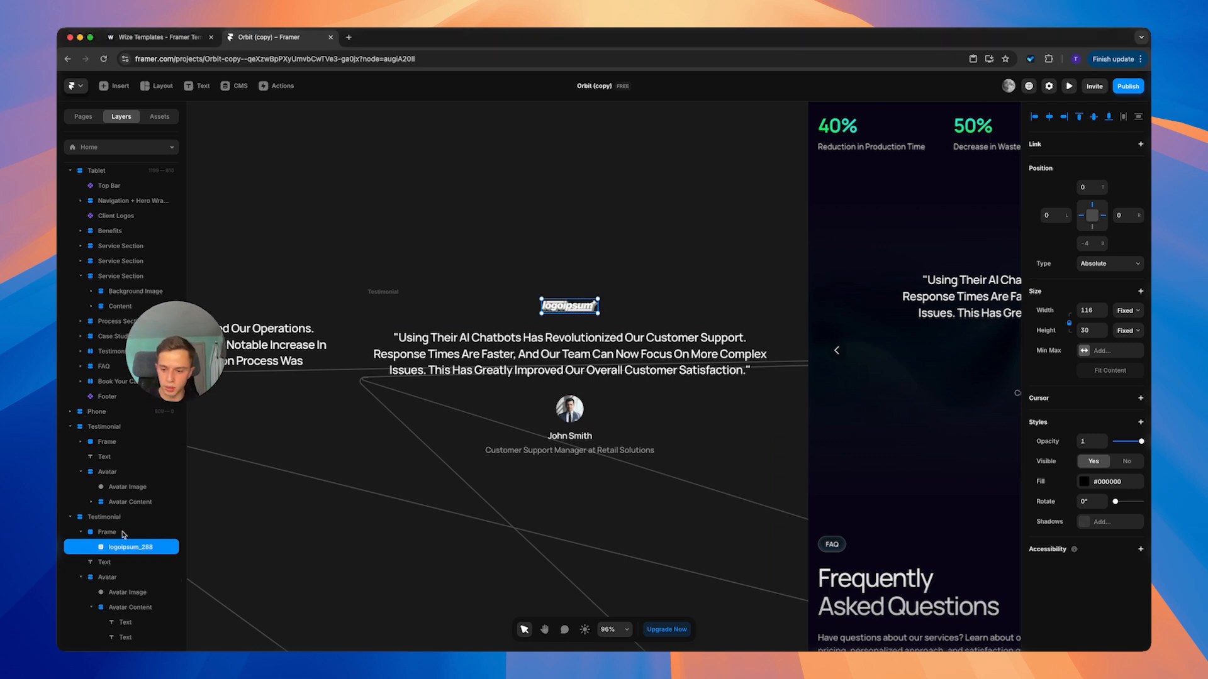
{"action": "left_click", "coordinate": [102, 518]}
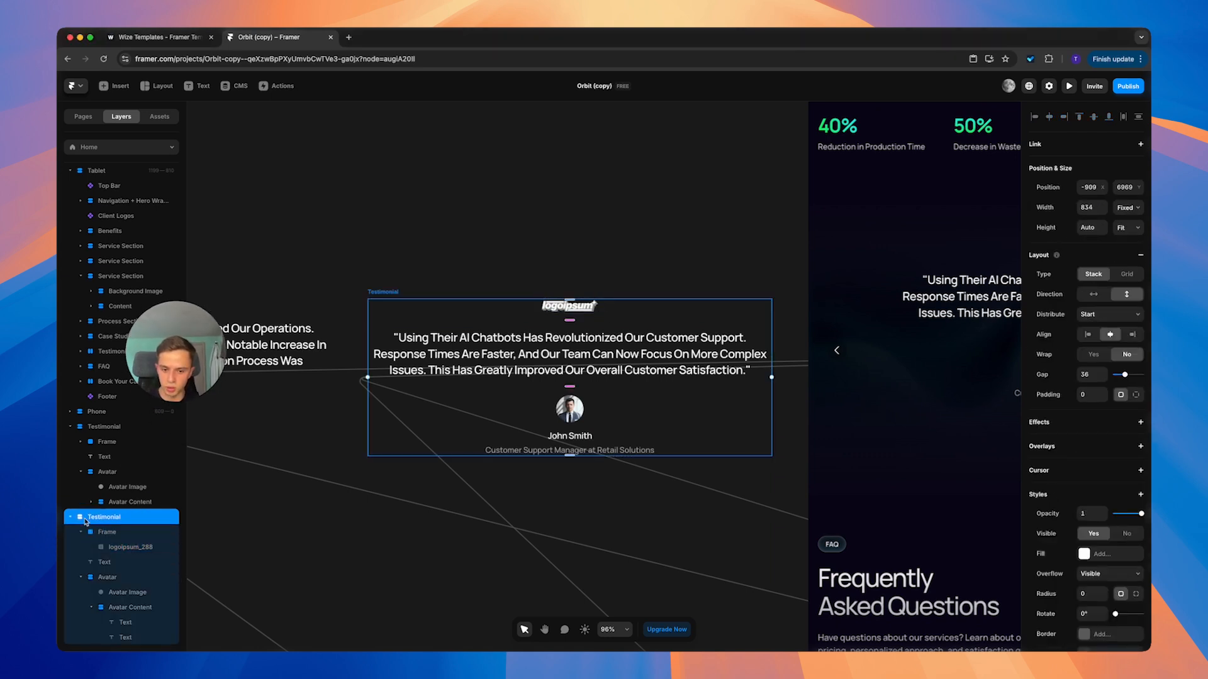
{"action": "key", "text": "cmd+v"}
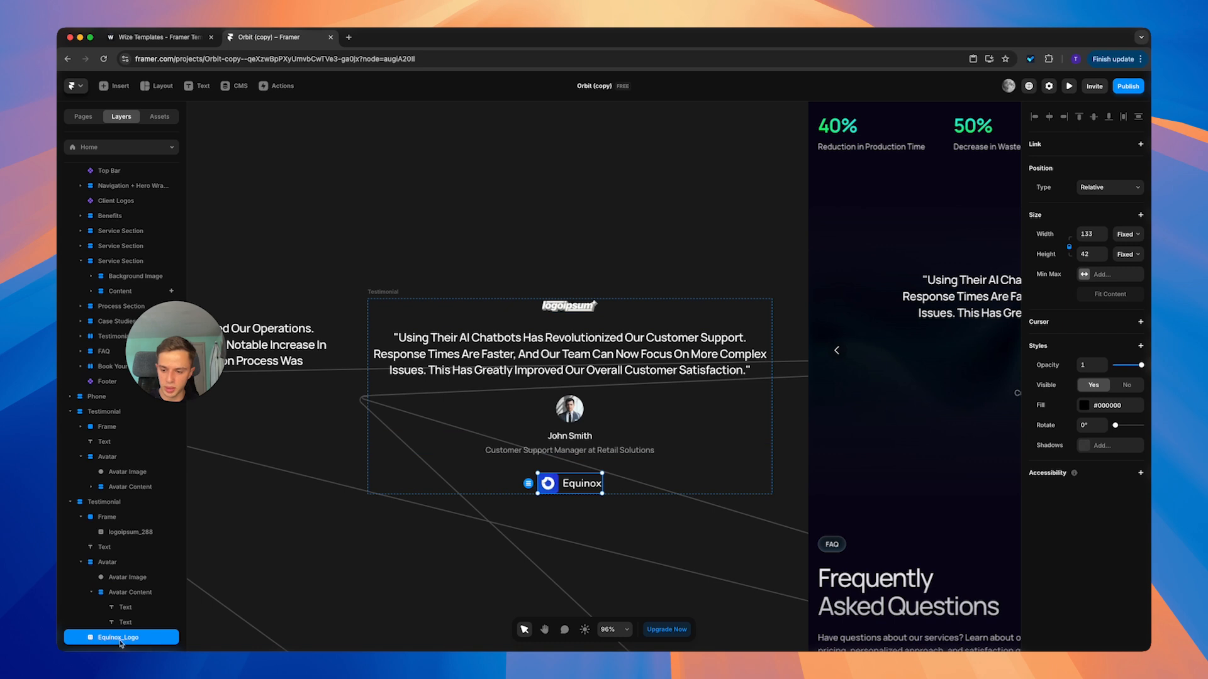
- Move Equinox_Logo to the first position in the Testimonial stack and delete the Frame holding the old logoipsum graphic
{"action": "left_click", "coordinate": [81, 563]}
{"action": "left_click", "coordinate": [80, 578]}
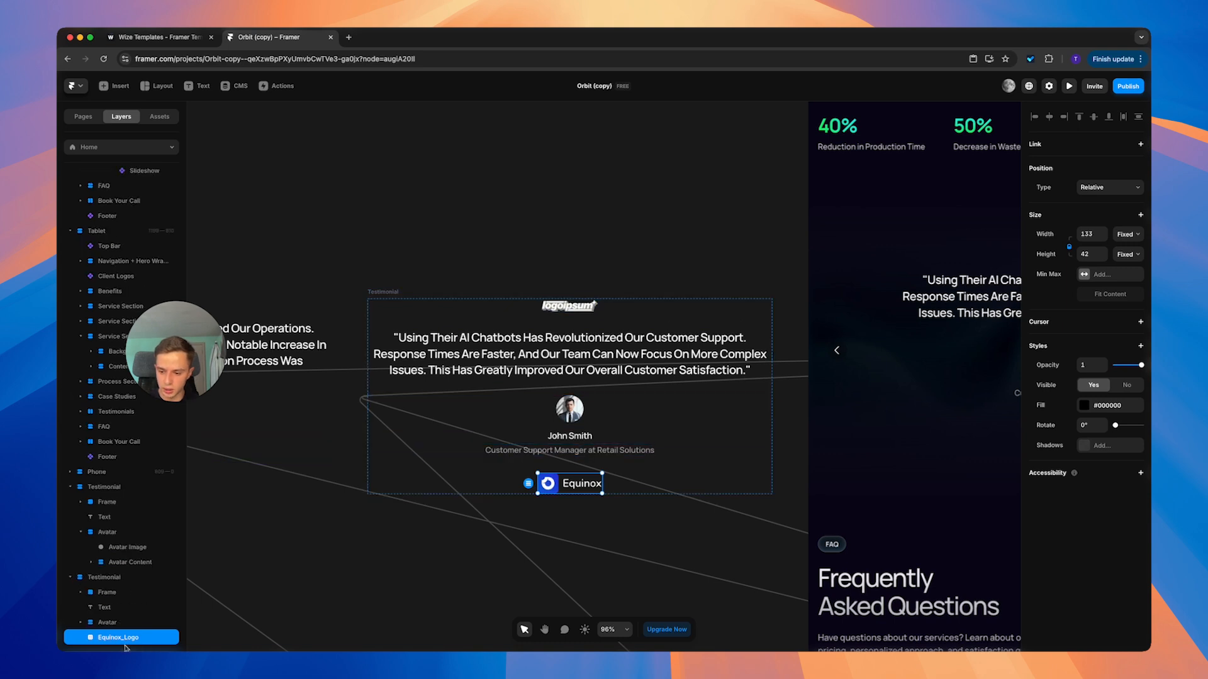
{"action": "left_click_drag", "start_coordinate": [125, 640], "coordinate": [129, 591]}
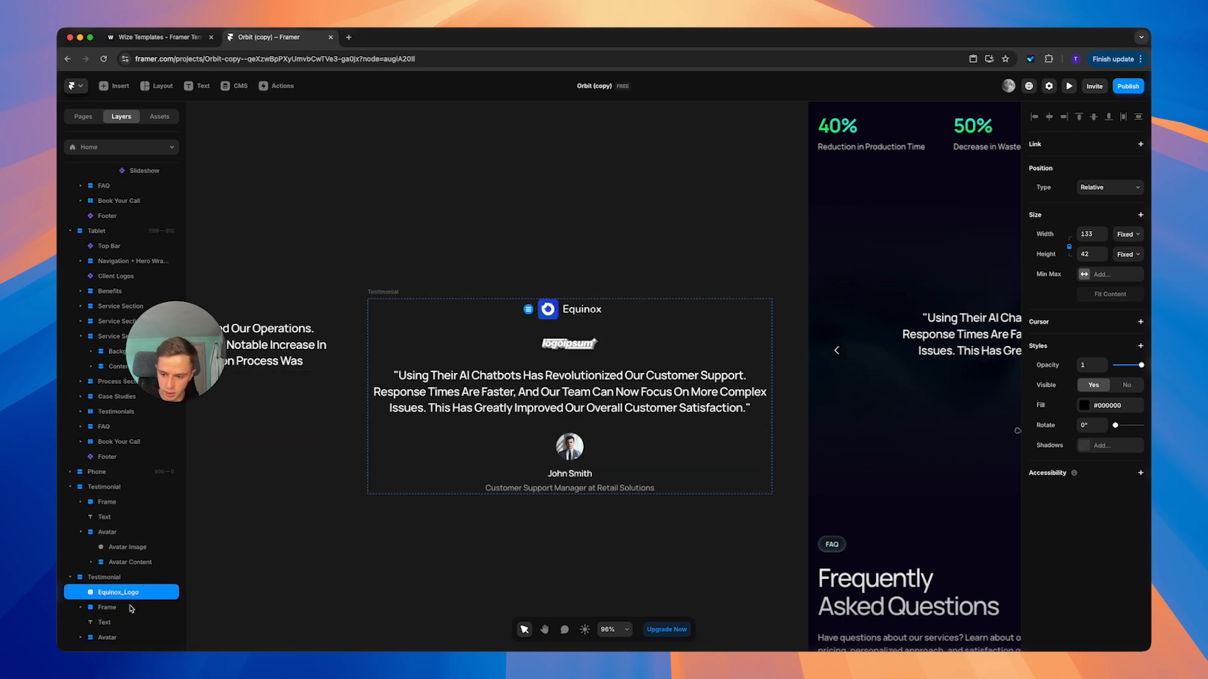
{"action": "left_click", "coordinate": [107, 608]}
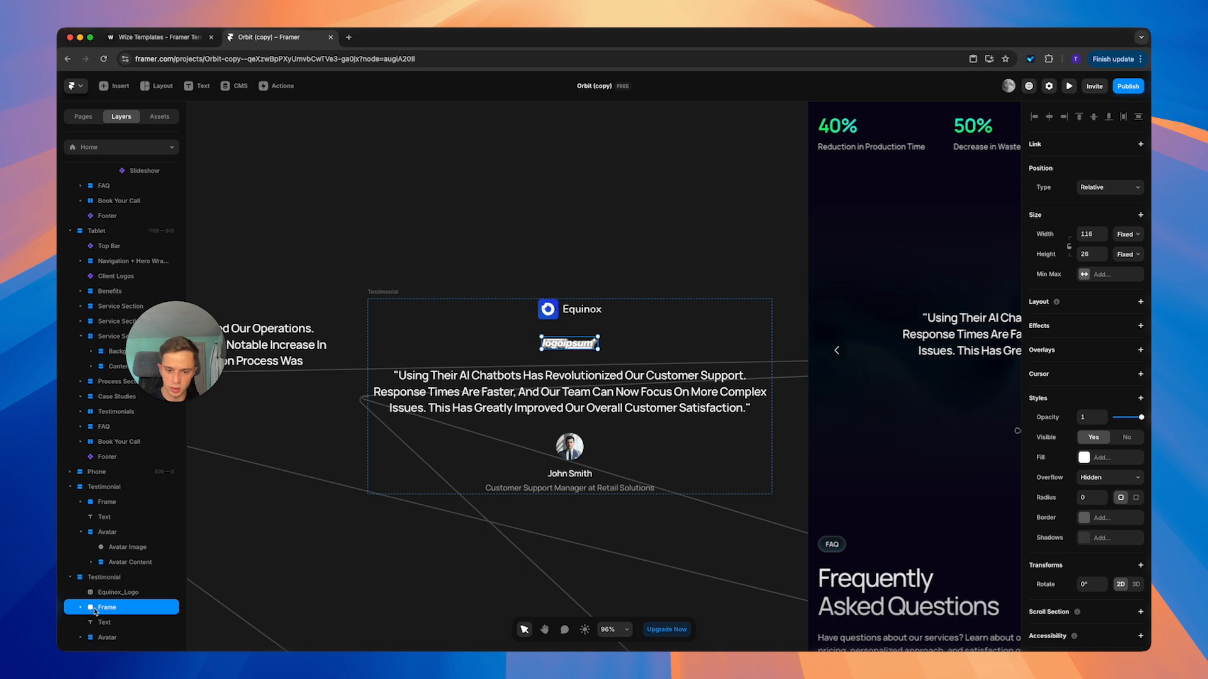
{"action": "key", "text": "Delete"}
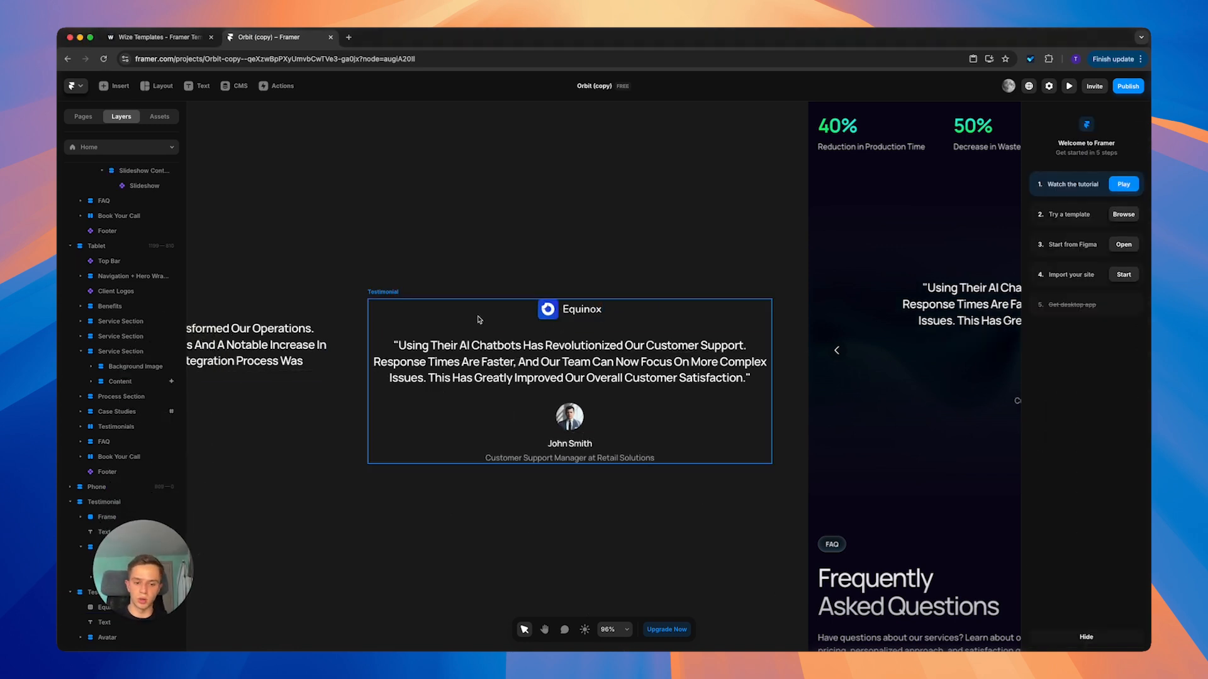
- Align the "Implementing AI Solutions" Testimonial frame vertically with the AI chatbots testimonial, at Y 6969
{"action": "scroll", "coordinate": [552, 301], "scroll_direction": "down", "scroll_amount": 5}
{"action": "scroll", "coordinate": [546, 249], "scroll_direction": "left", "scroll_amount": 3}
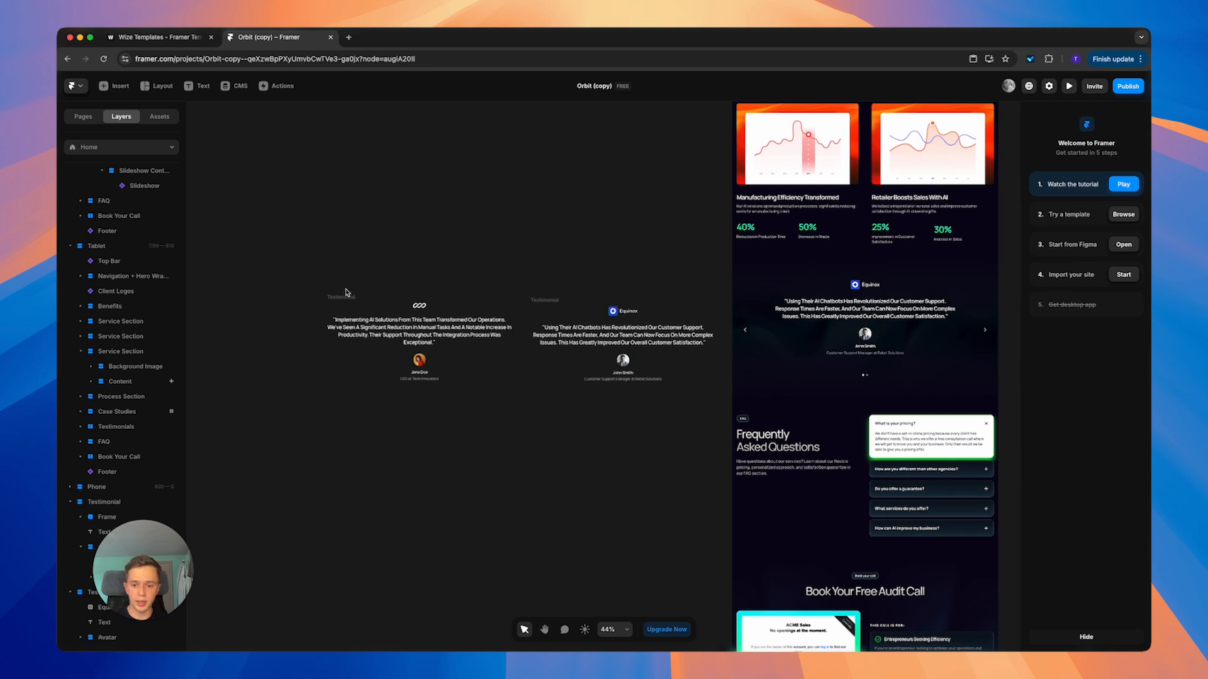
{"action": "left_click", "coordinate": [338, 301]}
{"action": "left_click_drag", "start_coordinate": [340, 302], "coordinate": [344, 300]}
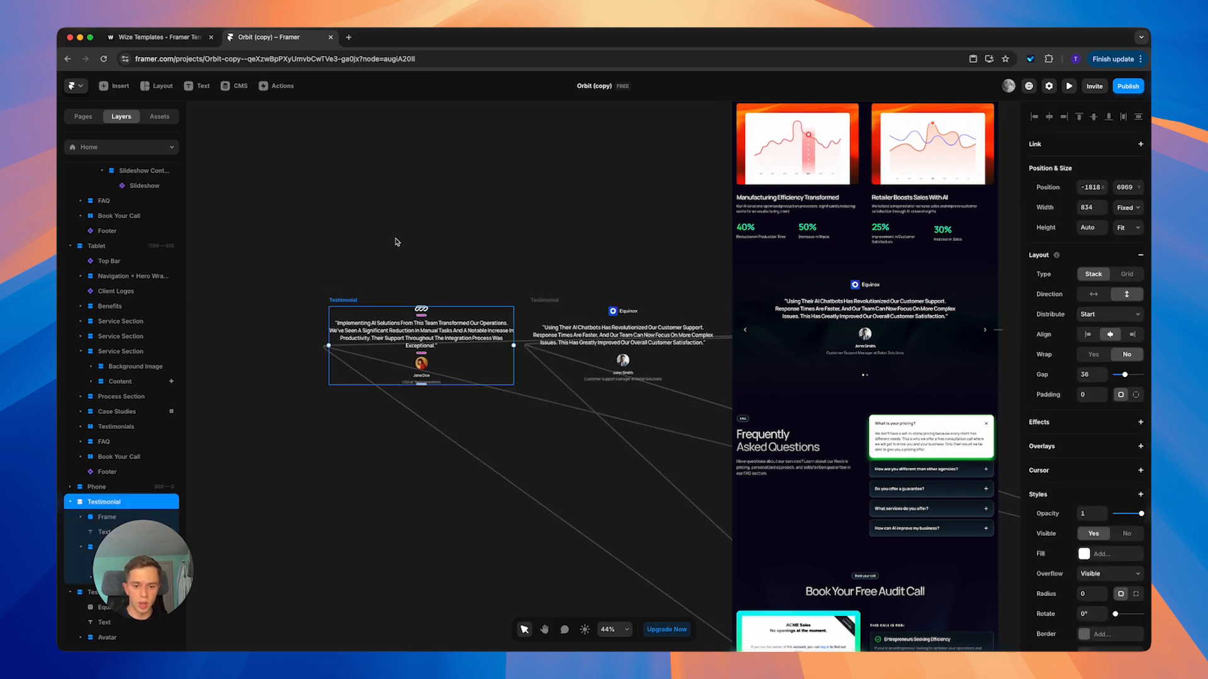
{"action": "left_click", "coordinate": [399, 243]}
{"action": "left_click_drag", "start_coordinate": [443, 232], "coordinate": [480, 236]}
- Duplicate the "Implementing AI Solutions" Testimonial frame beside the original, placing the copy at X -2727, Y 6969 with matching spacing
{"action": "left_click", "coordinate": [378, 309]}
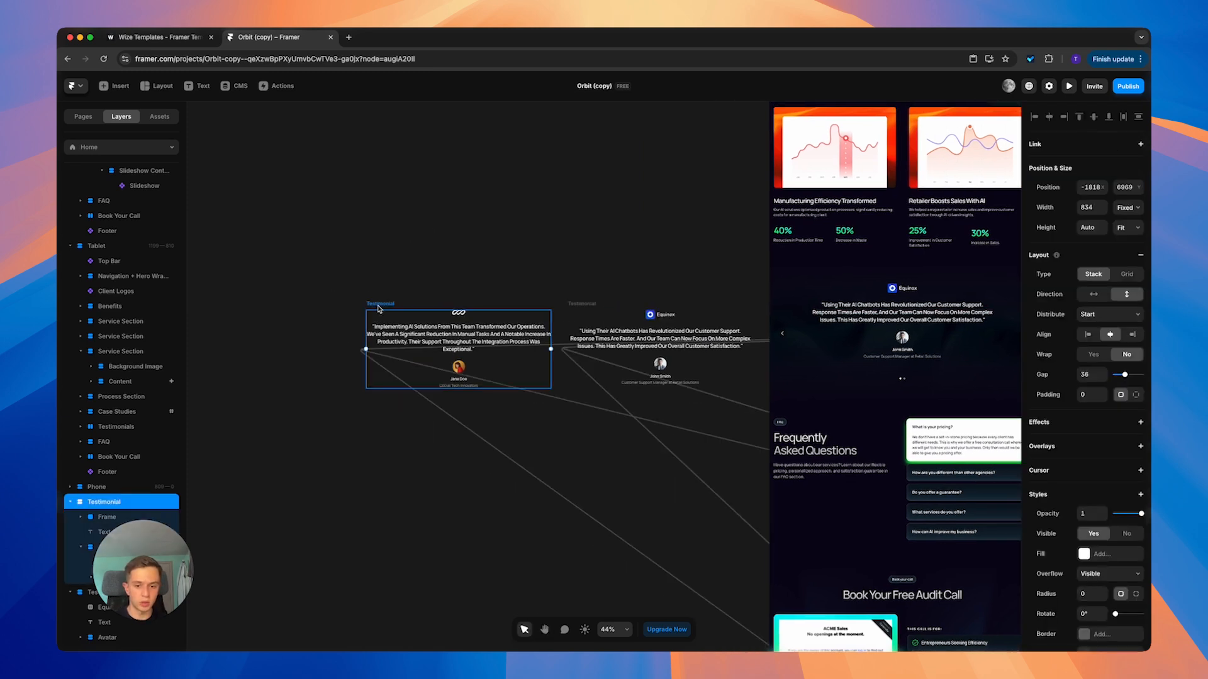
{"action": "scroll", "coordinate": [421, 281], "scroll_direction": "left", "scroll_amount": 3}
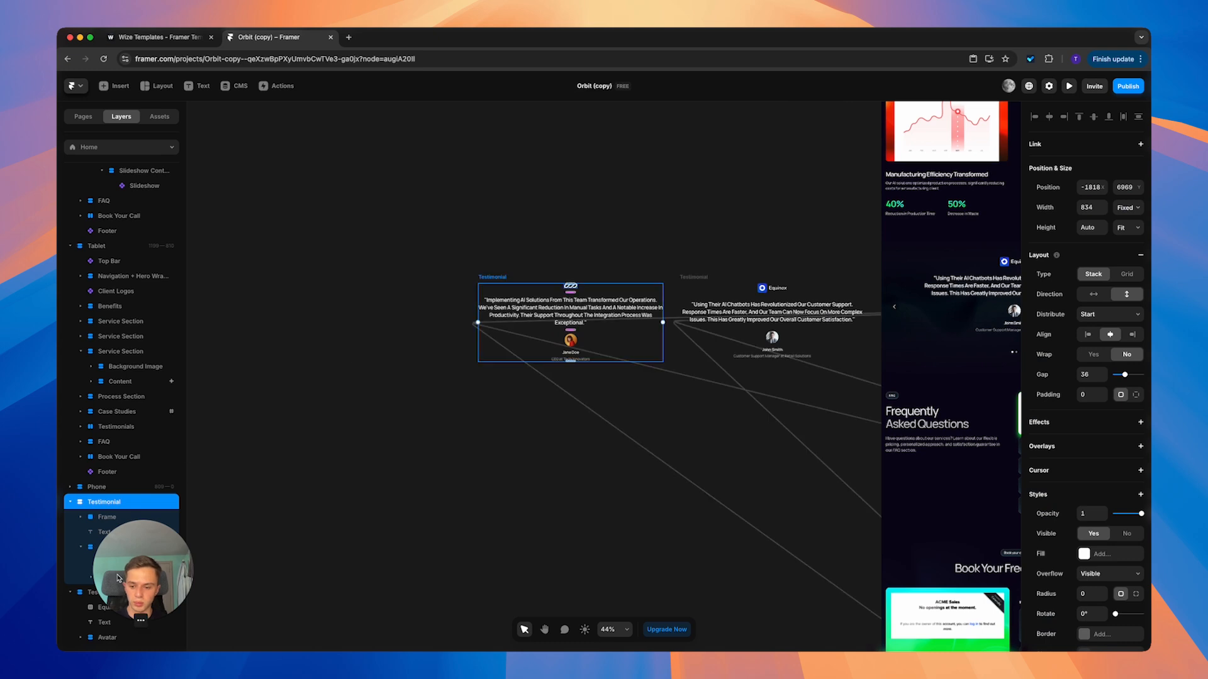
{"action": "left_click", "coordinate": [499, 227]}
{"action": "left_click", "coordinate": [497, 275]}
{"action": "left_click", "coordinate": [496, 248]}
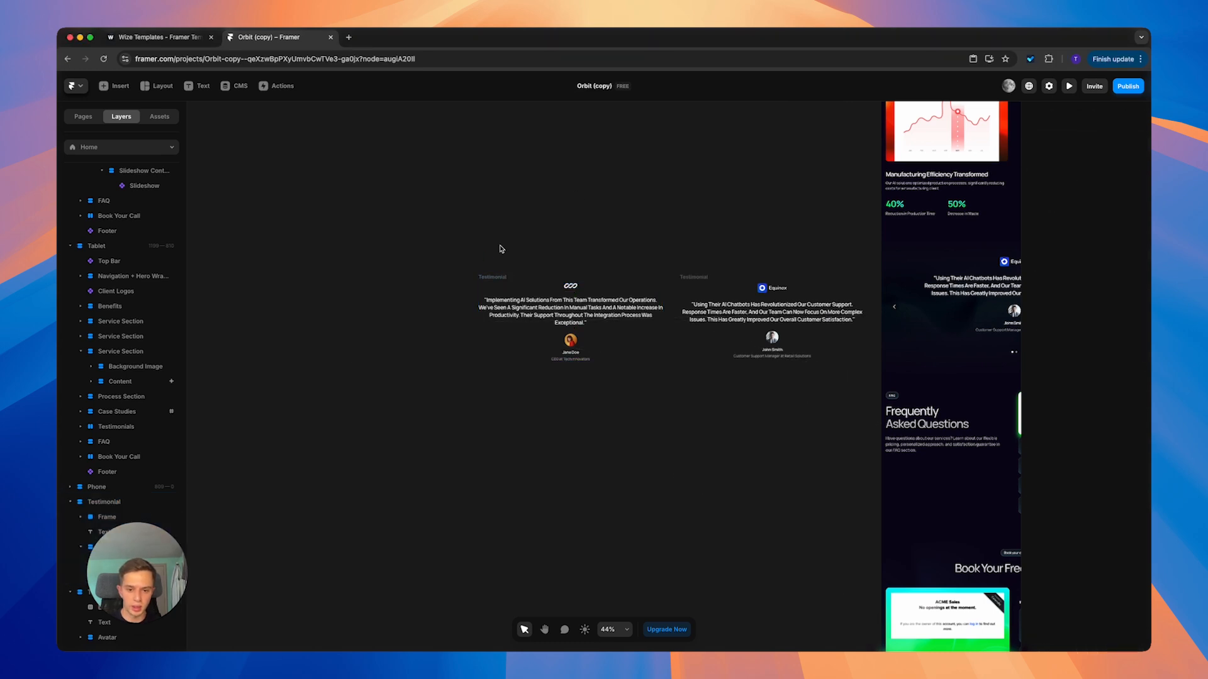
{"action": "left_click", "coordinate": [499, 275]}
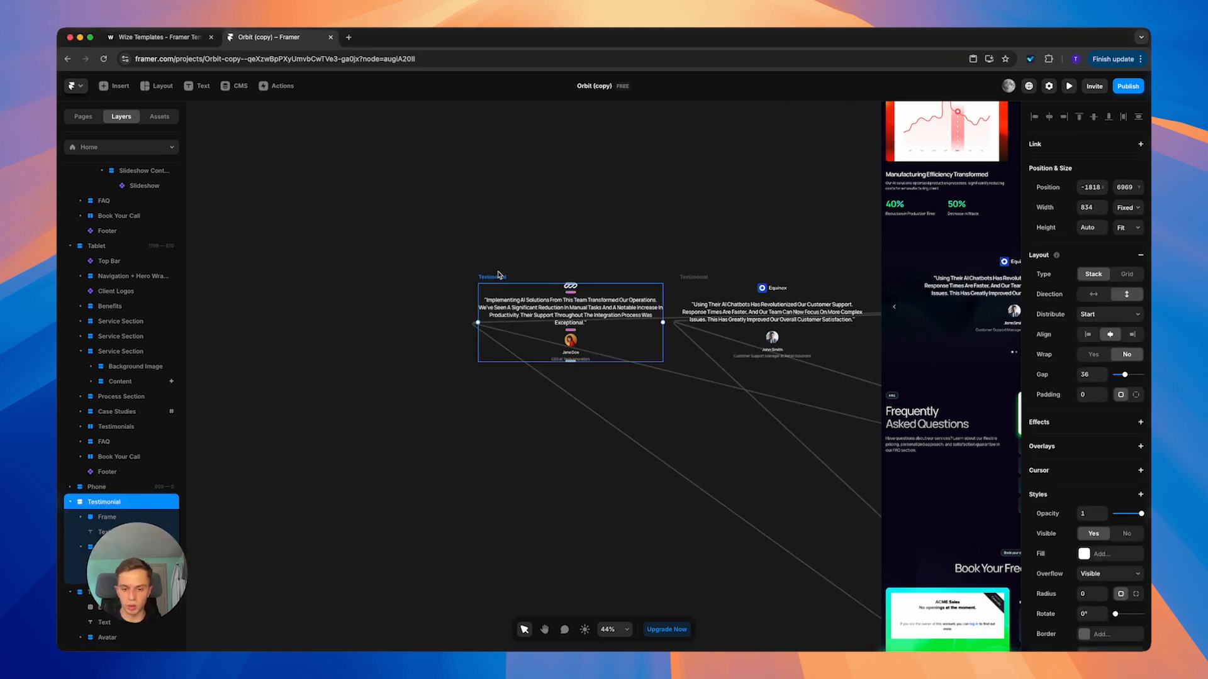
{"action": "left_click_drag", "start_coordinate": [500, 279], "coordinate": [299, 277]}
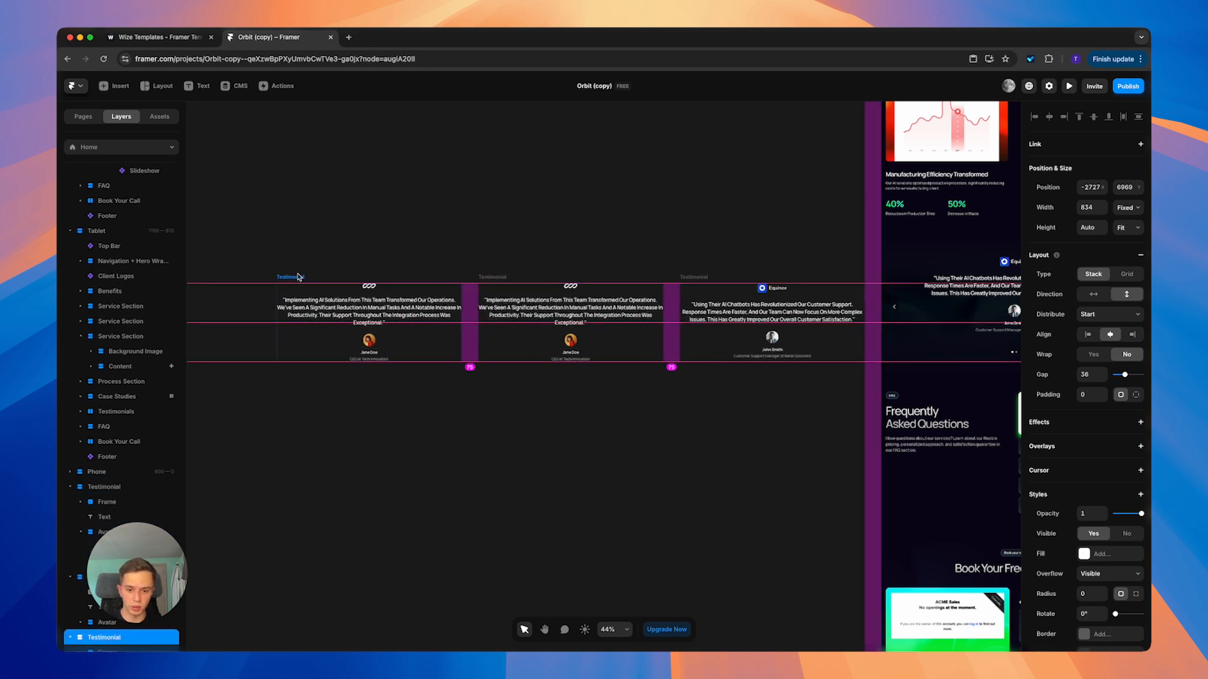
{"action": "left_click", "coordinate": [262, 315]}
- Look at the editable logo graphic and quote text inside the duplicated Testimonial frame
{"action": "scroll", "coordinate": [262, 315], "scroll_direction": "up", "scroll_amount": 3}
{"action": "double_click", "coordinate": [391, 282]}
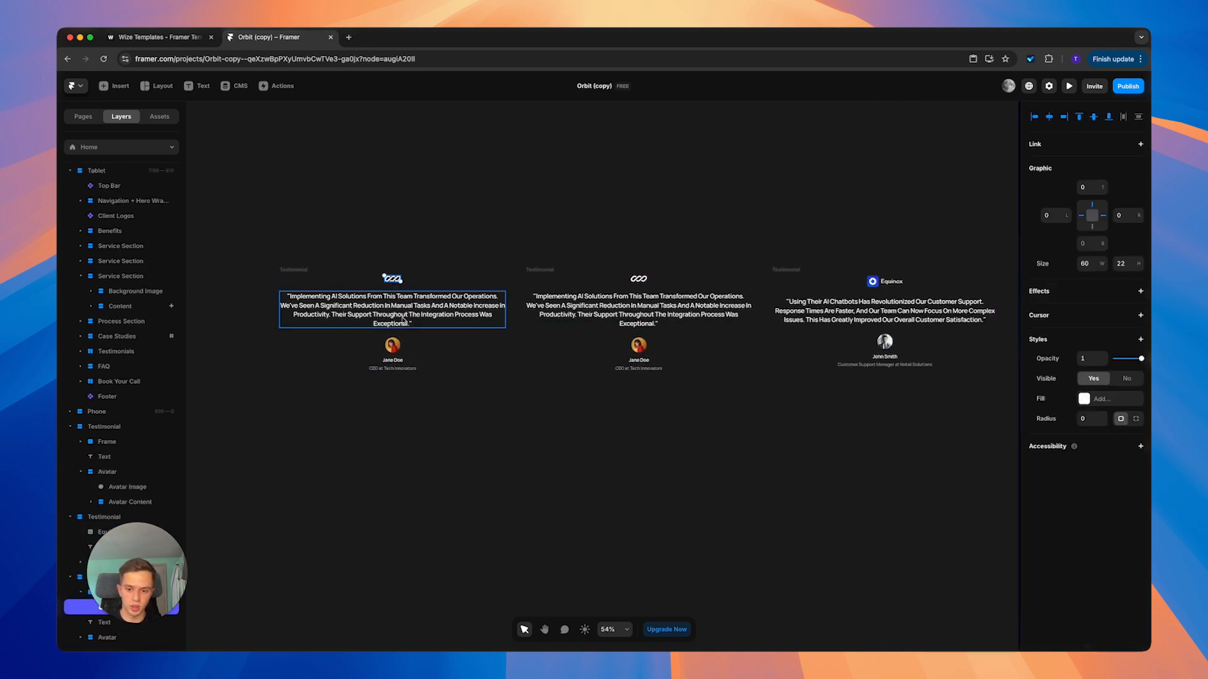
{"action": "double_click", "coordinate": [401, 313]}
{"action": "left_click", "coordinate": [411, 354]}
{"action": "scroll", "coordinate": [360, 352], "scroll_direction": "down", "scroll_amount": 10}
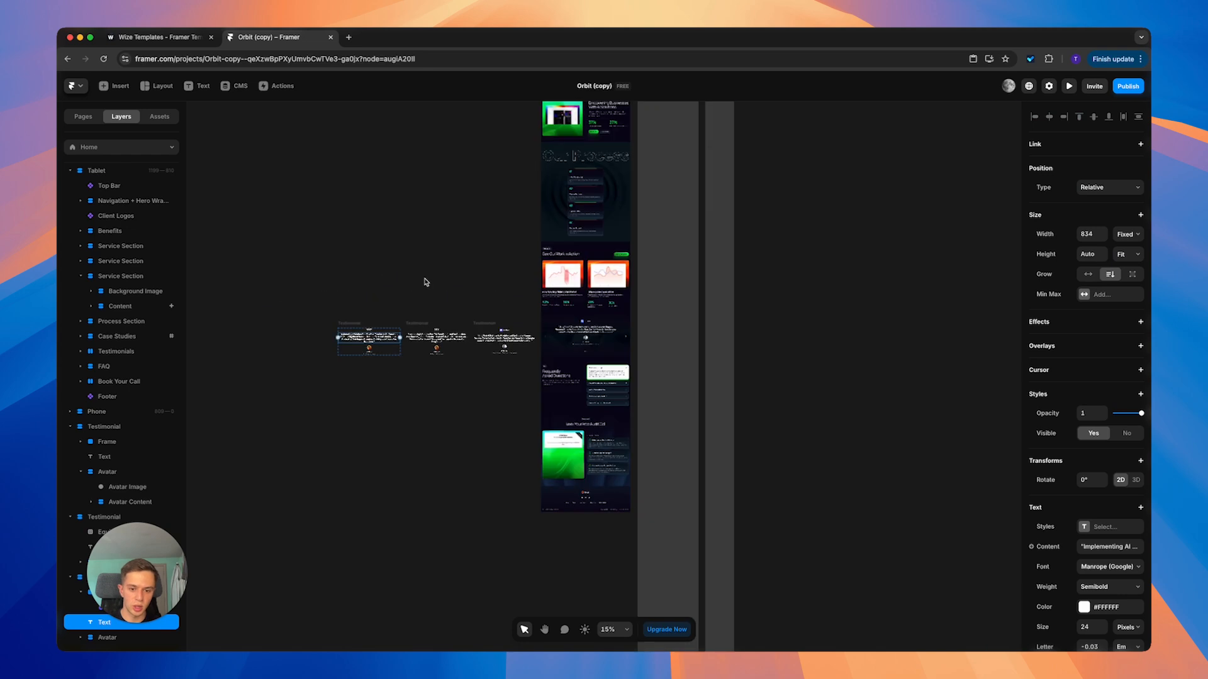
- Connect the leftmost duplicated Testimonial frame to the desktop Testimonials slideshow as its third content item
{"action": "left_click", "coordinate": [425, 282]}
{"action": "scroll", "coordinate": [451, 299], "scroll_direction": "up", "scroll_amount": 6}
{"action": "left_click", "coordinate": [681, 353]}
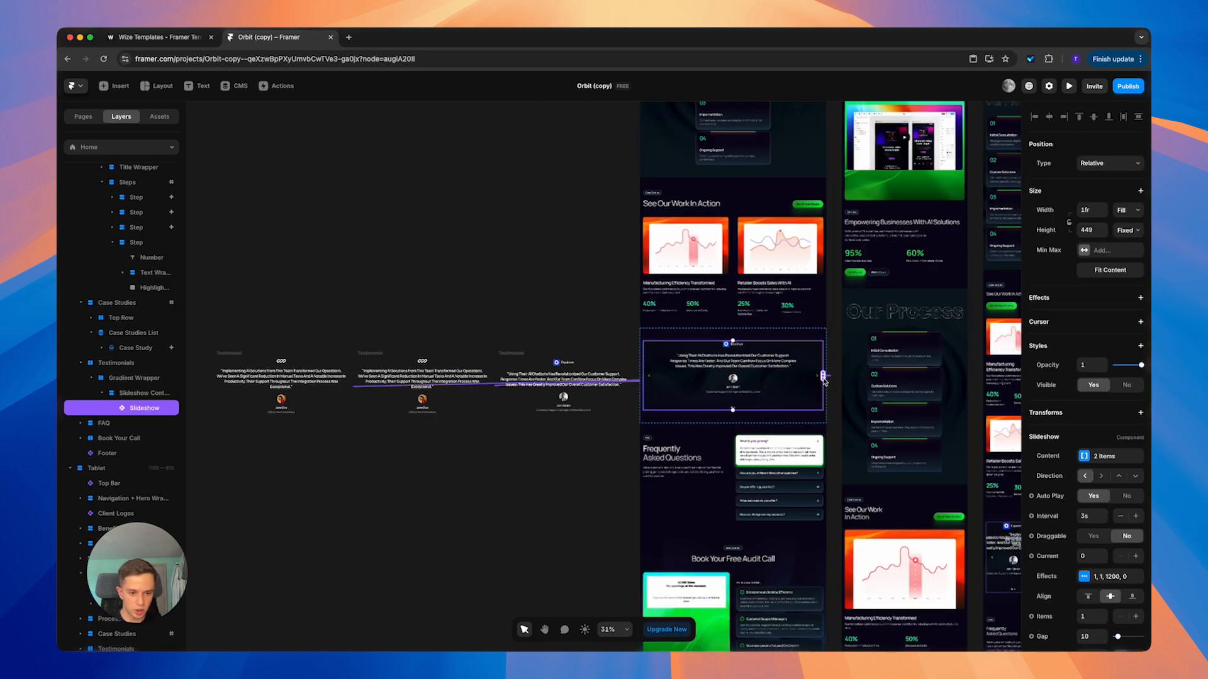
{"action": "left_click_drag", "start_coordinate": [823, 378], "coordinate": [247, 405]}
{"action": "left_click_drag", "start_coordinate": [558, 274], "coordinate": [427, 167]}
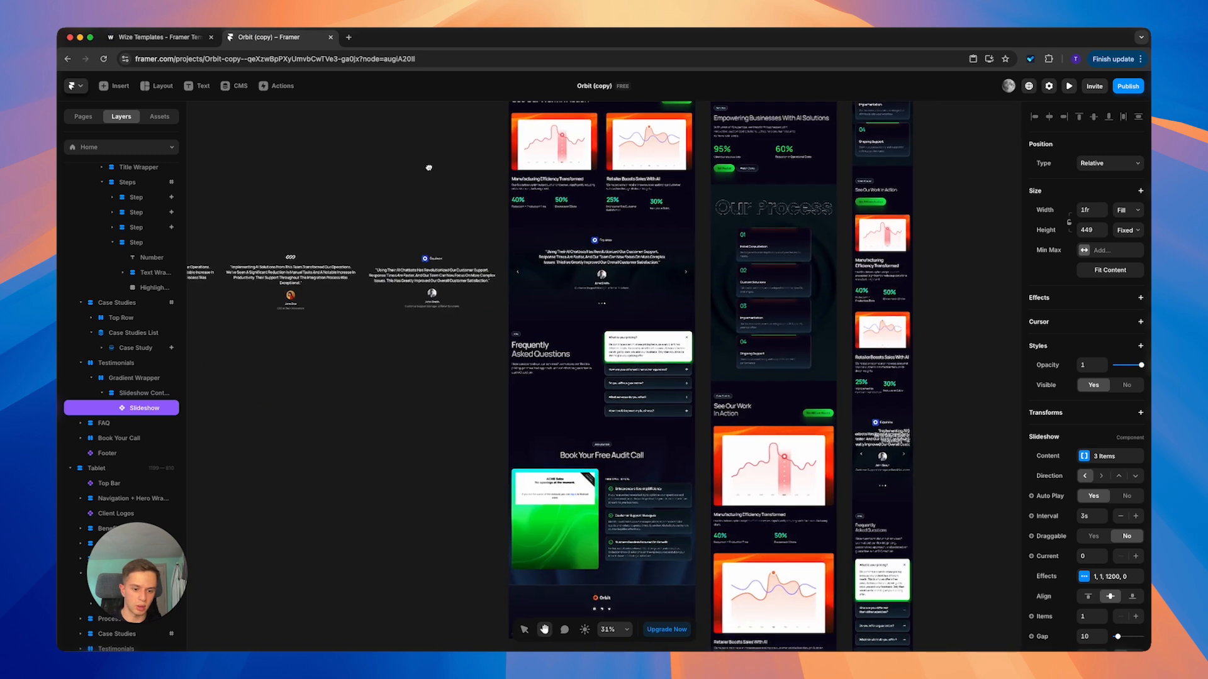
- Open the Accordion component of the desktop Frequently Asked Questions section for editing
{"action": "scroll", "coordinate": [727, 407], "scroll_direction": "up", "scroll_amount": 3}
{"action": "left_click", "coordinate": [374, 369]}
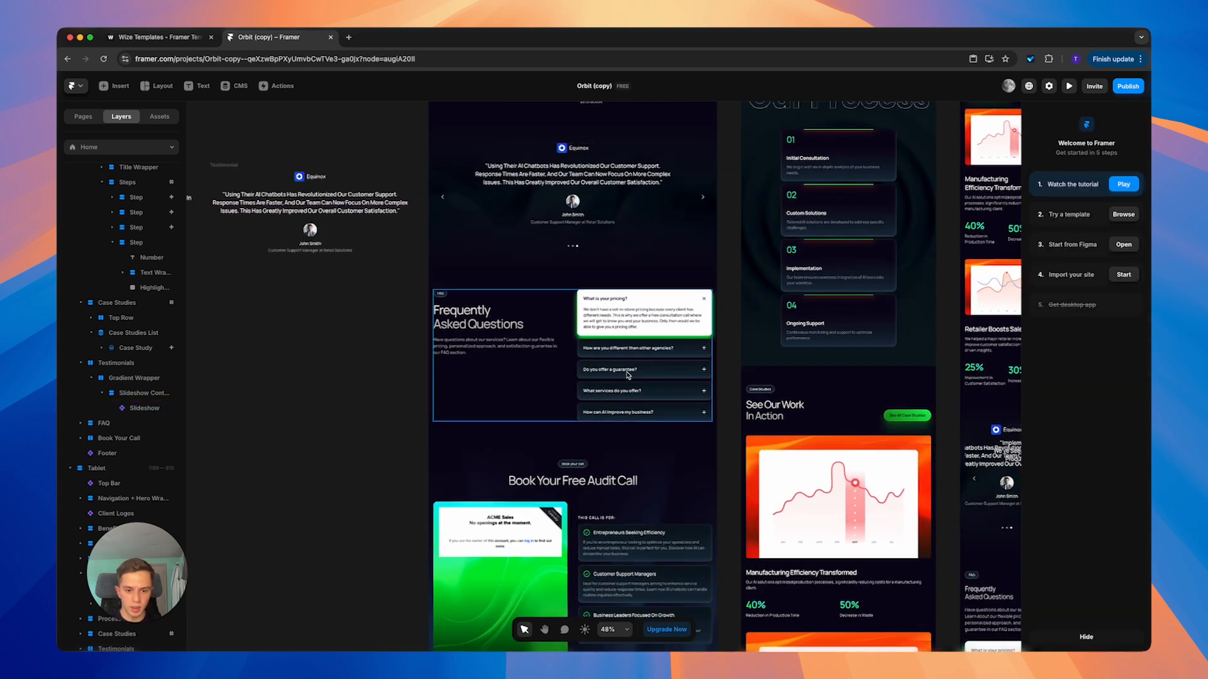
{"action": "scroll", "coordinate": [736, 371], "scroll_direction": "up", "scroll_amount": 3}
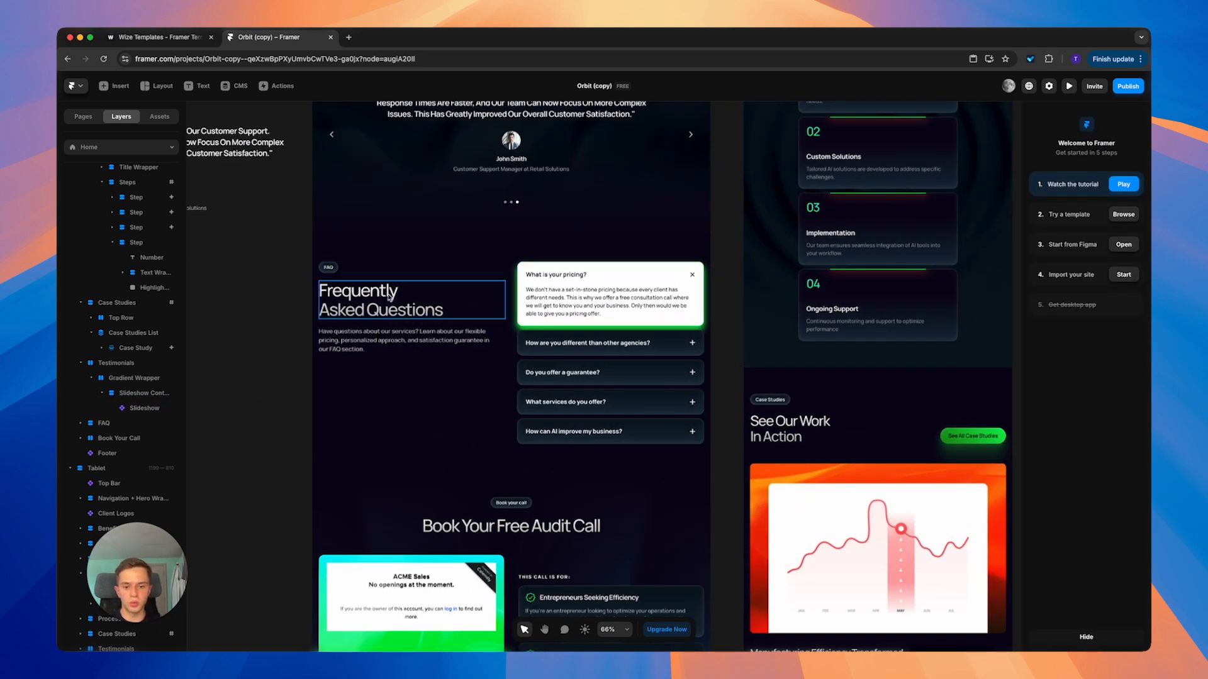
{"action": "left_click", "coordinate": [609, 400]}
{"action": "left_click", "coordinate": [227, 446]}
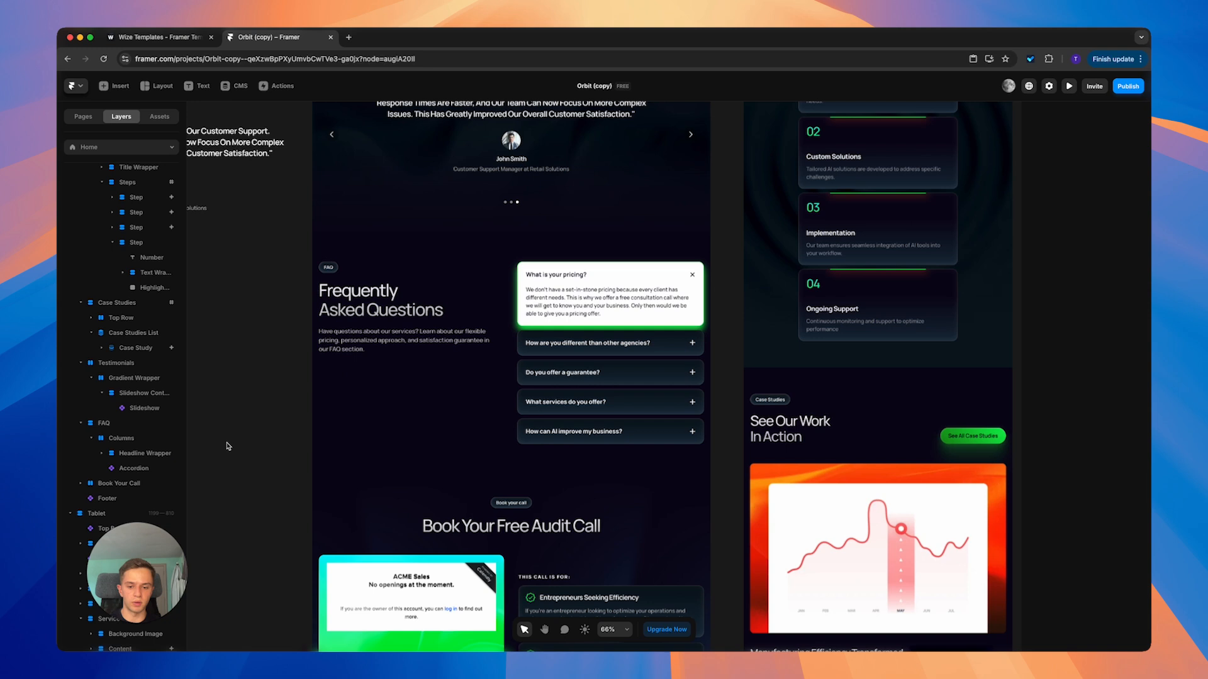
{"action": "left_click", "coordinate": [569, 367]}
{"action": "double_click", "coordinate": [570, 366]}
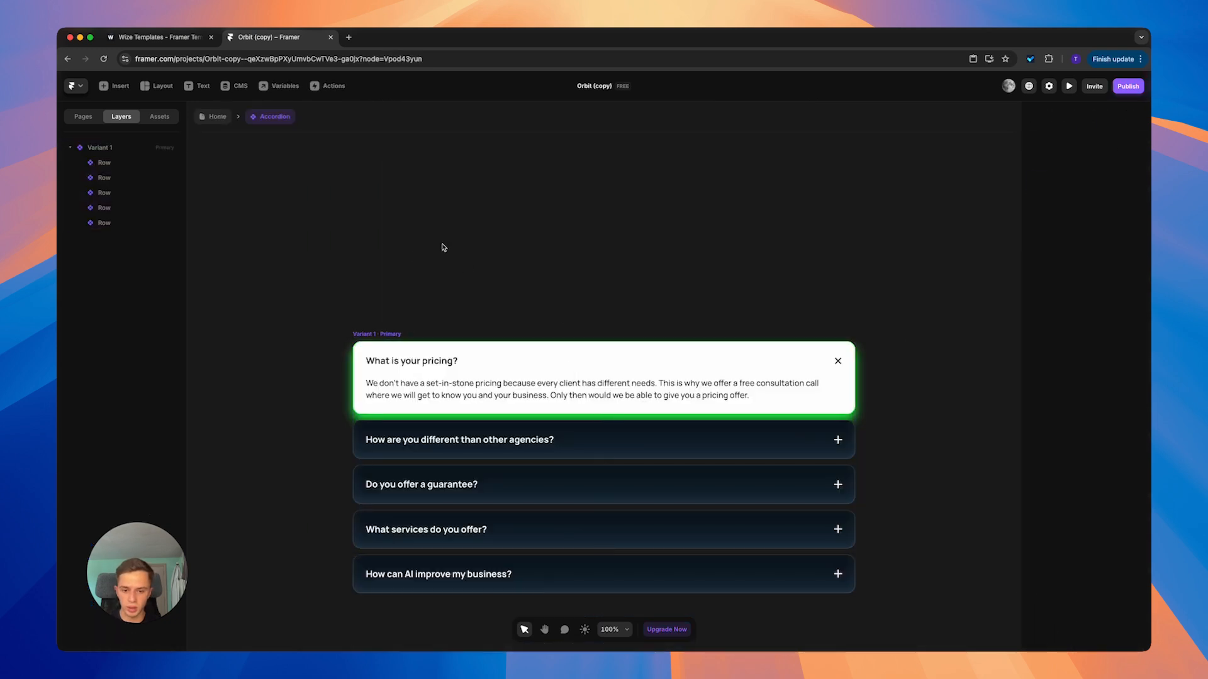
- Inspect the variant, question and answer settings of the accordion's closed rows
{"action": "scroll", "coordinate": [398, 259], "scroll_direction": "down", "scroll_amount": 5}
{"action": "left_click", "coordinate": [448, 329]}
{"action": "left_click", "coordinate": [465, 355]}
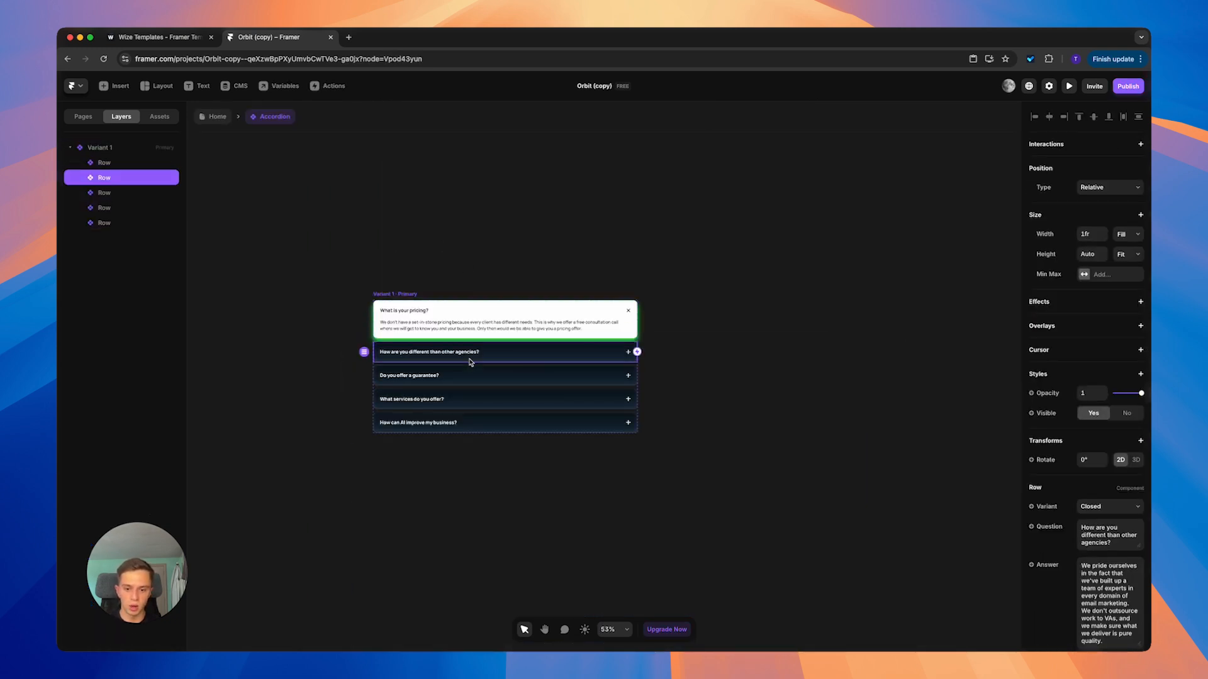
{"action": "left_click", "coordinate": [473, 376]}
{"action": "left_click", "coordinate": [478, 403]}
{"action": "scroll", "coordinate": [525, 393], "scroll_direction": "up", "scroll_amount": 4}
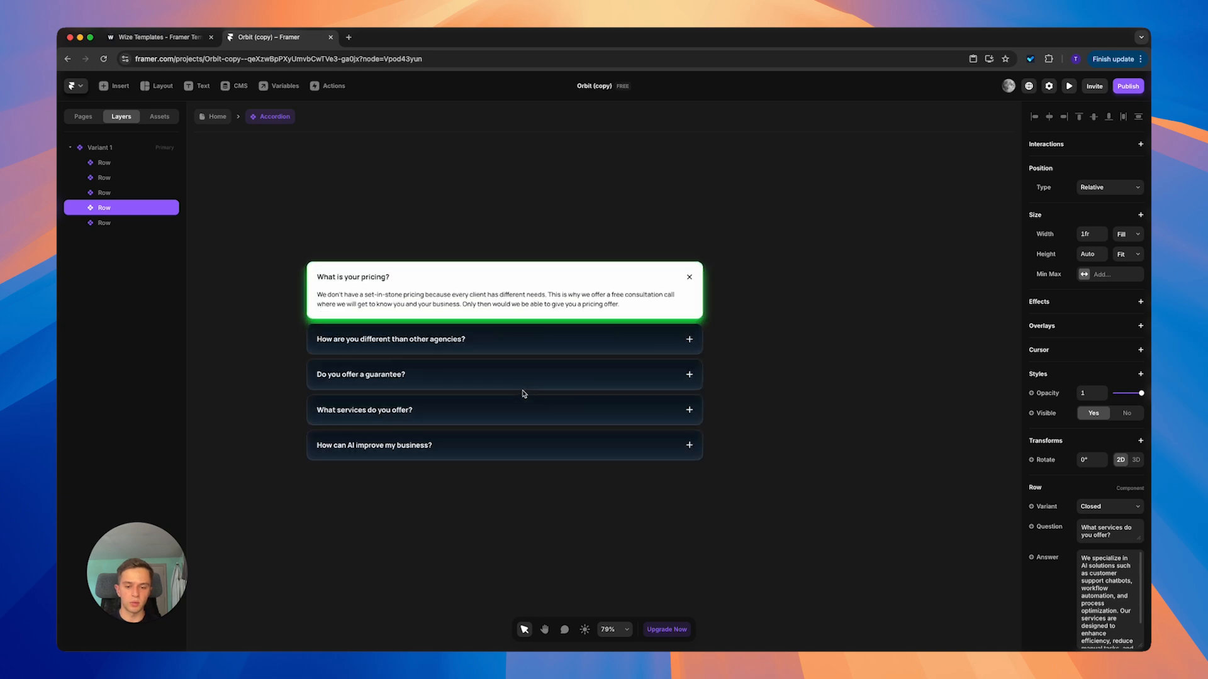
- Replace the first accordion row's question with "Headline" and its answer with "Description"
{"action": "left_click", "coordinate": [482, 269]}
{"action": "scroll", "coordinate": [1098, 569], "scroll_direction": "down", "scroll_amount": 3}
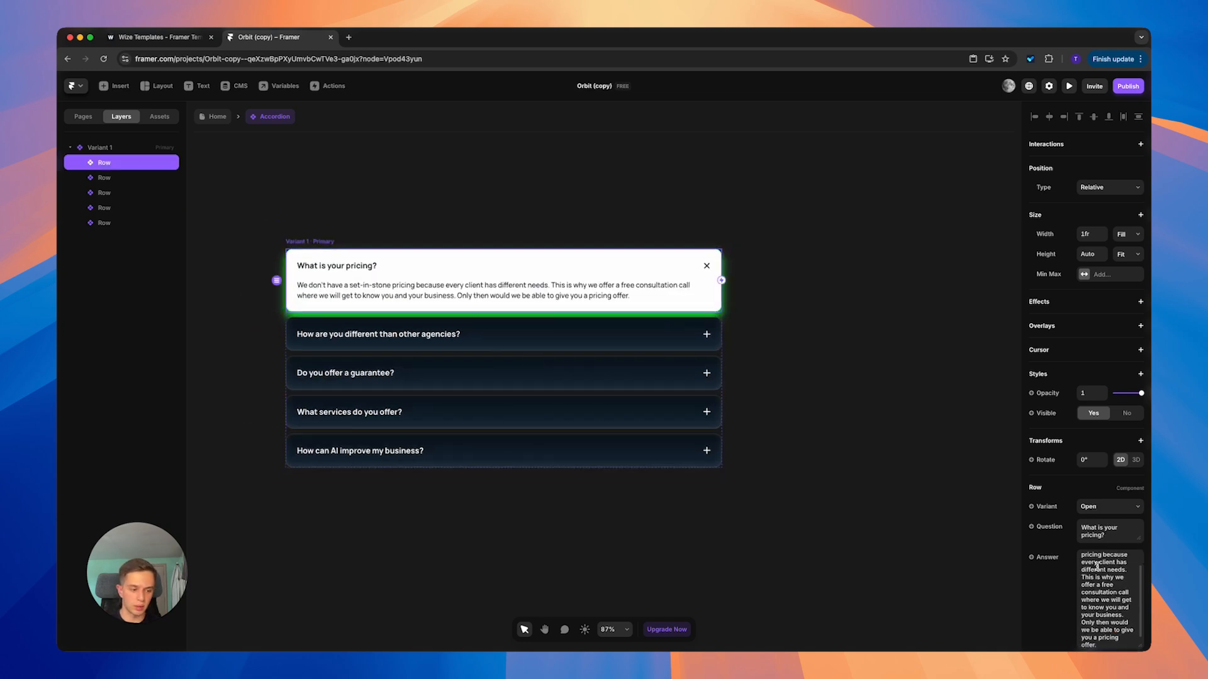
{"action": "scroll", "coordinate": [1061, 623], "scroll_direction": "down", "scroll_amount": 2}
{"action": "scroll", "coordinate": [1102, 546], "scroll_direction": "up", "scroll_amount": 1}
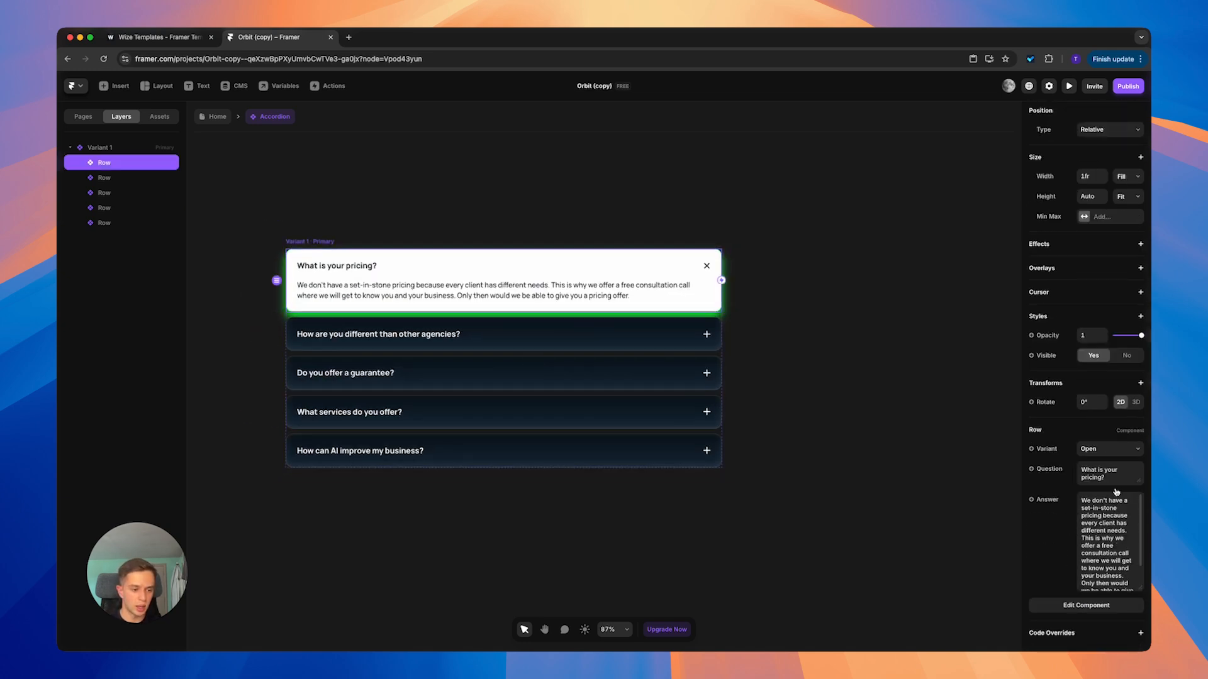
{"action": "left_click", "coordinate": [1112, 478]}
{"action": "type", "text": "Headline"}
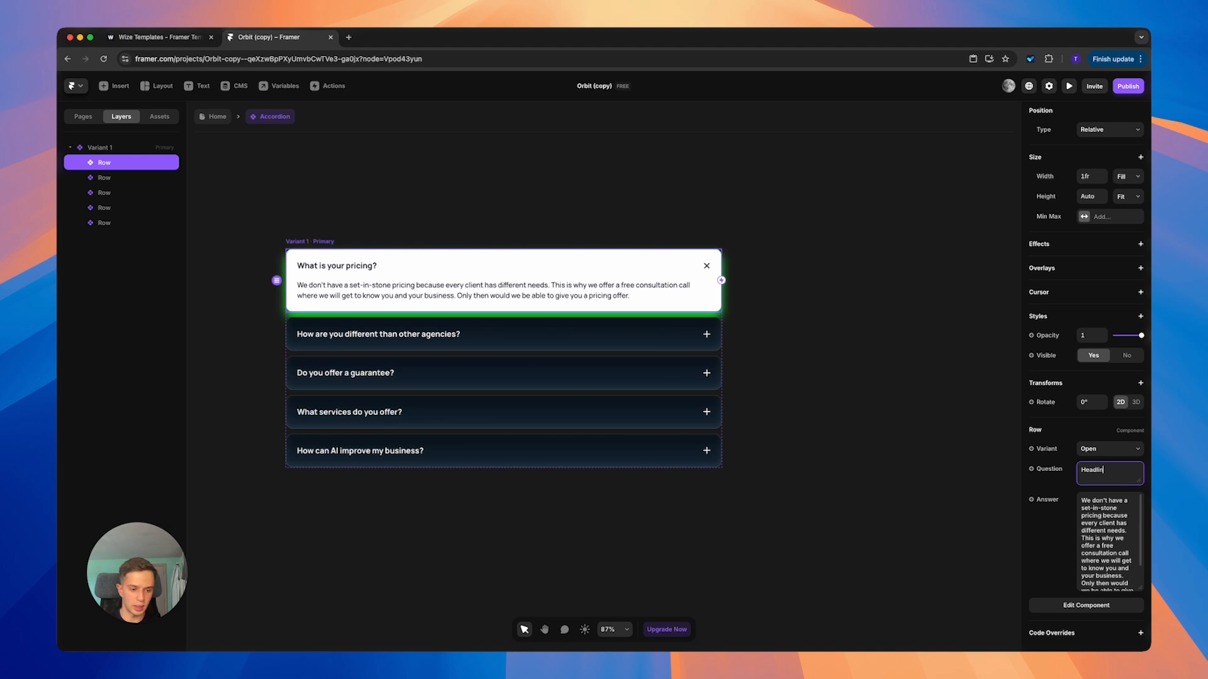
{"action": "left_click", "coordinate": [1104, 516]}
{"action": "type", "text": "Desc"}
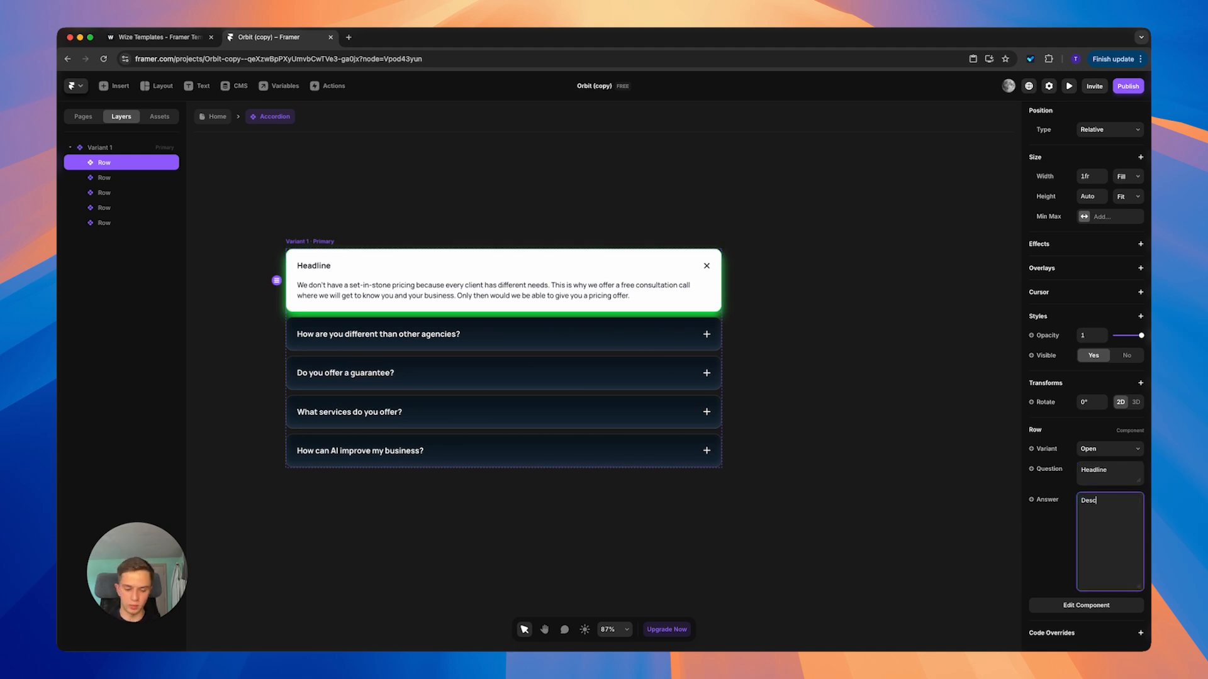
{"action": "type", "text": "ription"}
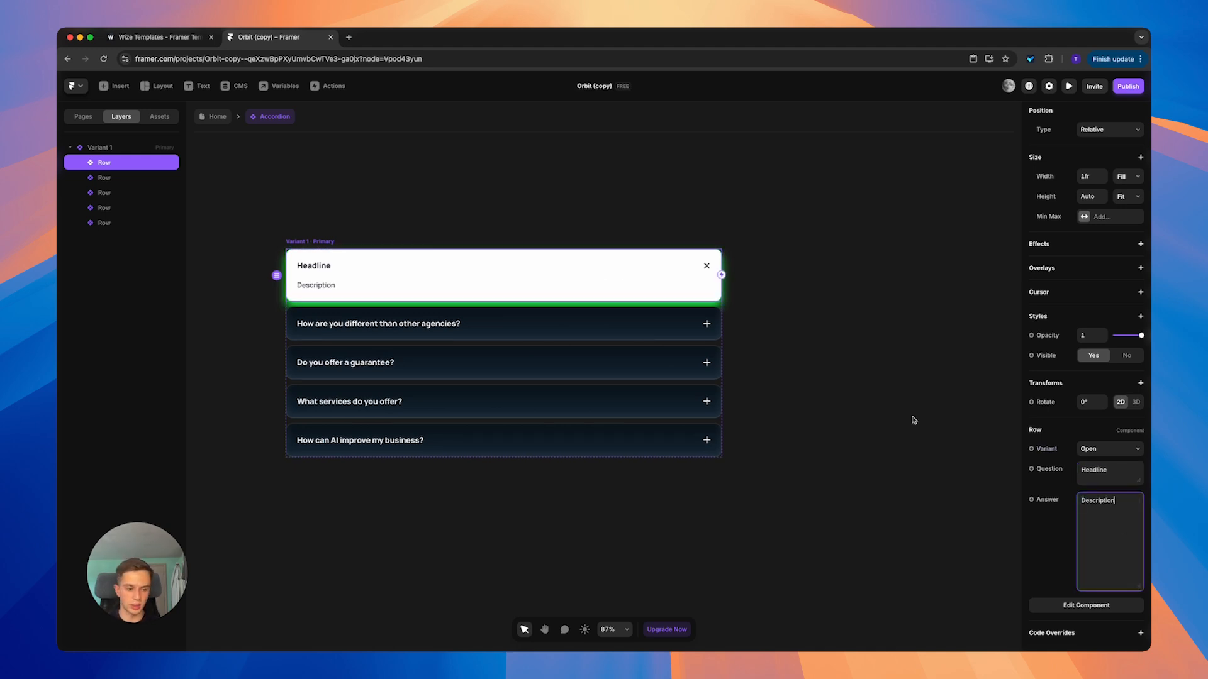
{"action": "left_click", "coordinate": [911, 417]}
- Look through the question and answer content of the accordion rows below the Headline row
{"action": "left_click", "coordinate": [692, 330]}
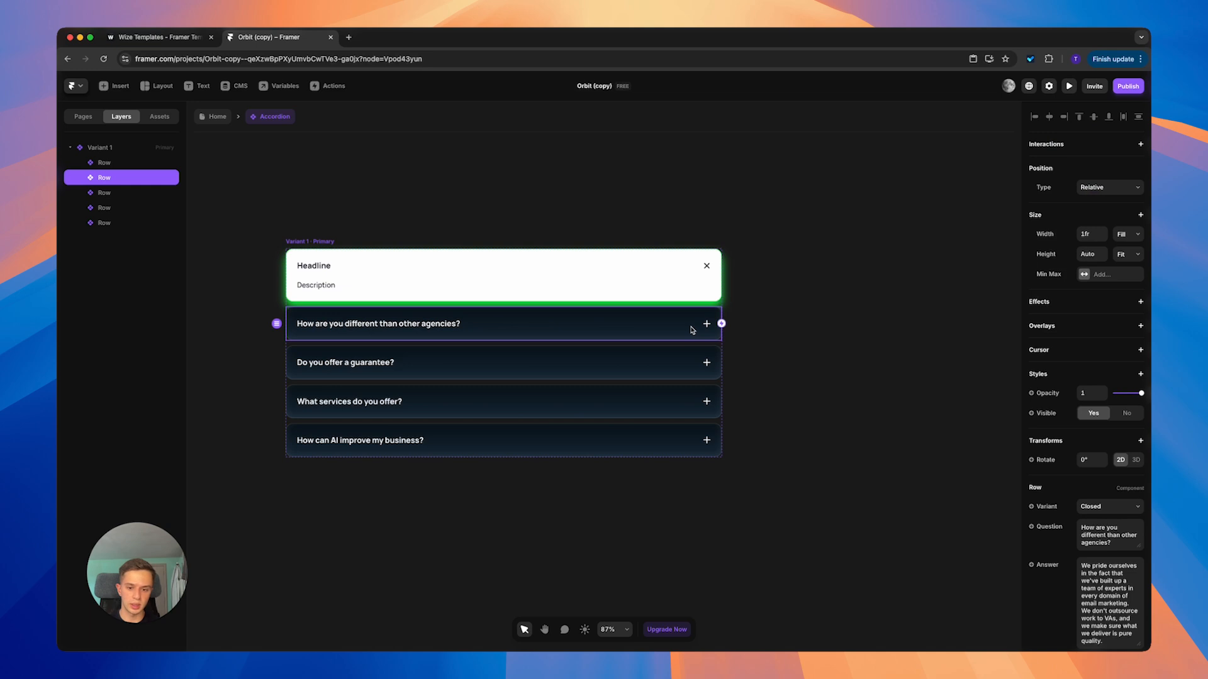
{"action": "left_click", "coordinate": [668, 376]}
{"action": "left_click", "coordinate": [651, 403]}
{"action": "left_click", "coordinate": [653, 371]}
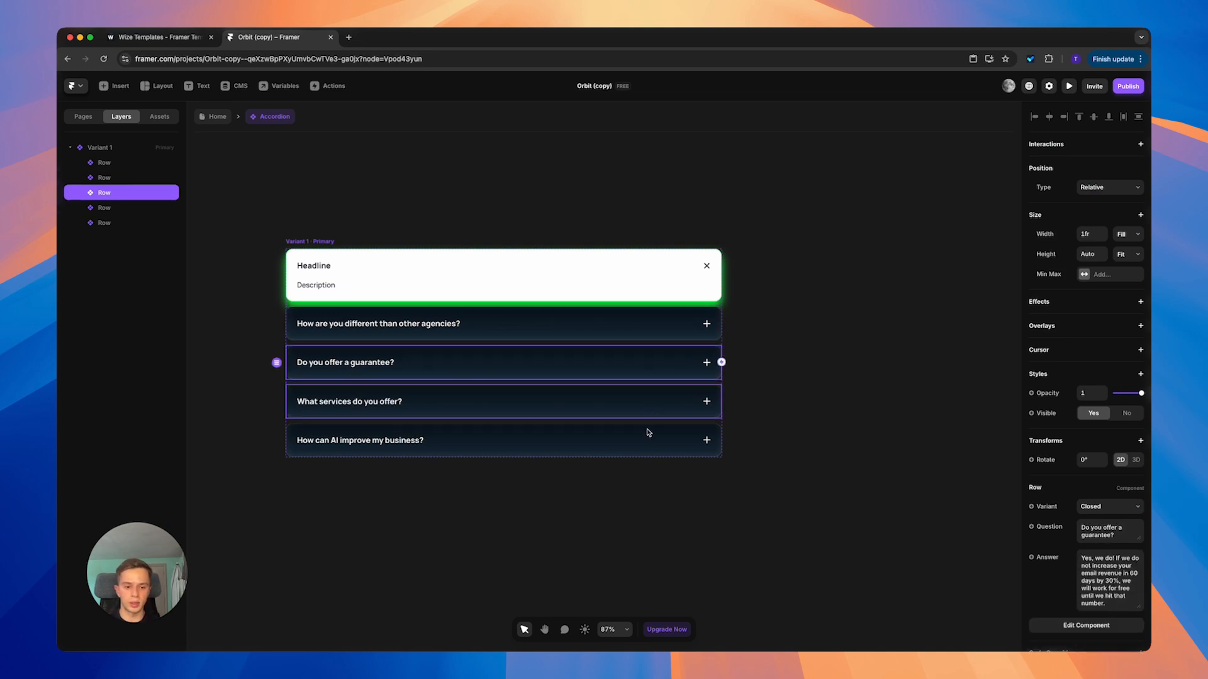
{"action": "left_click", "coordinate": [644, 444]}
- Try the Open variant on the "How are you different than other agencies?" row and set it back to Closed
{"action": "left_click", "coordinate": [565, 329]}
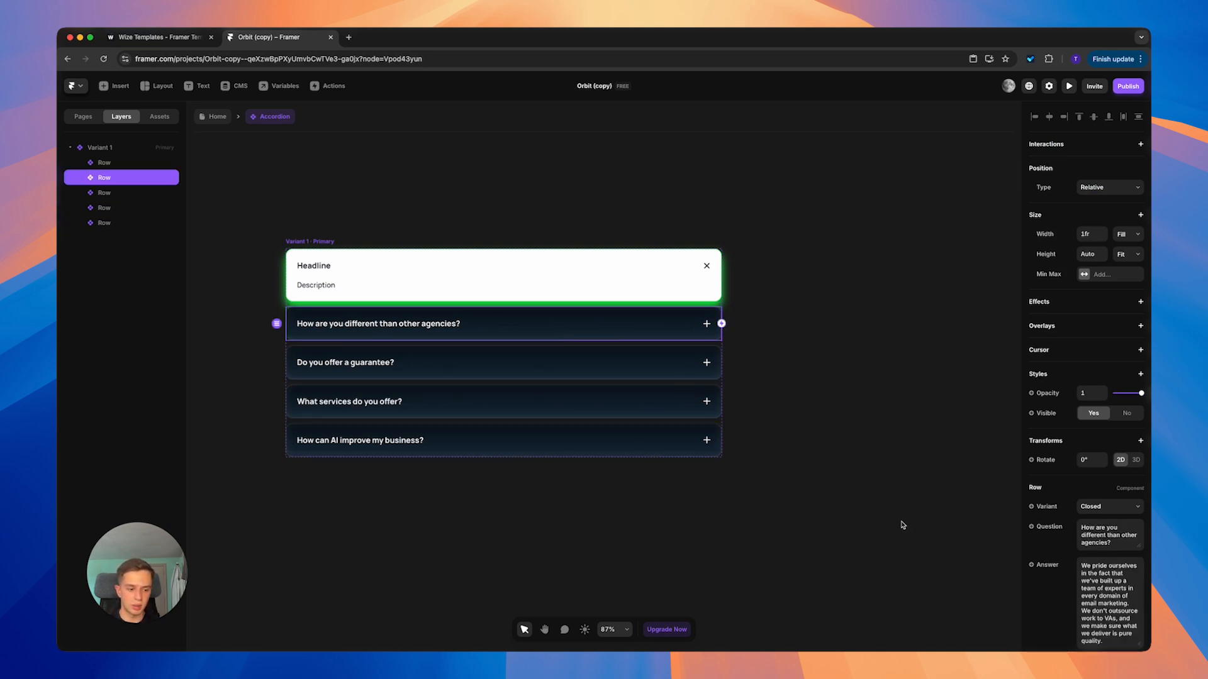
{"action": "left_click", "coordinate": [1103, 508]}
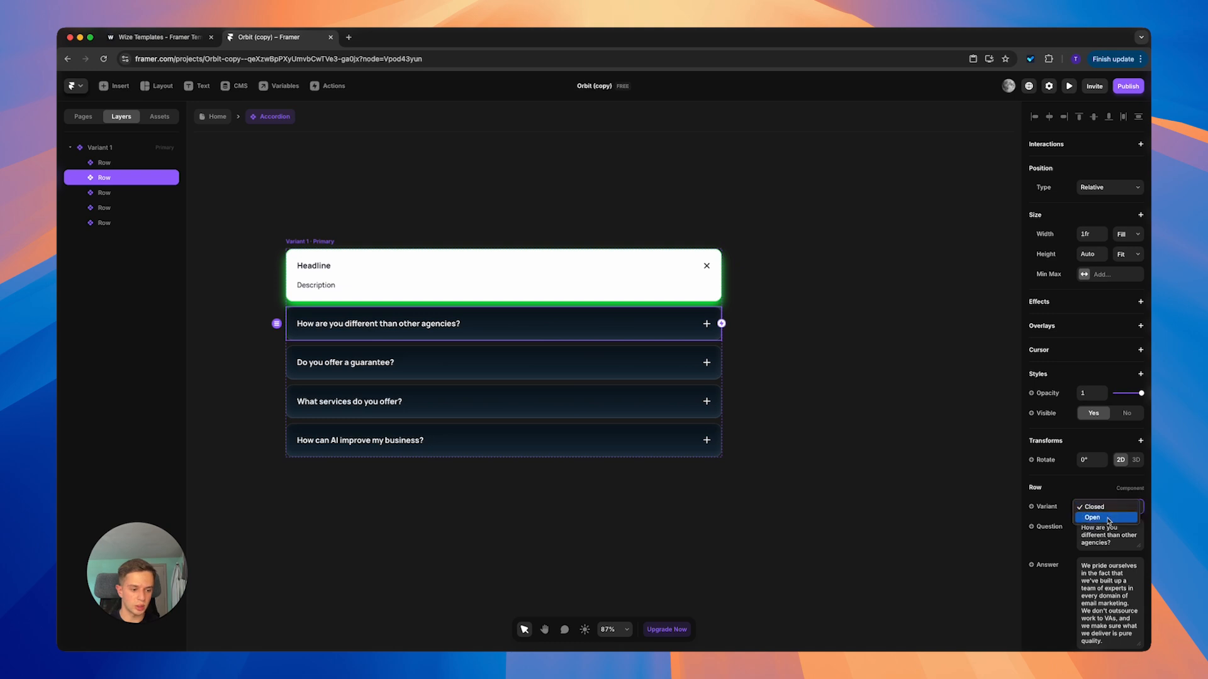
{"action": "left_click", "coordinate": [1092, 517]}
{"action": "left_click", "coordinate": [1106, 506]}
{"action": "left_click", "coordinate": [1107, 496]}
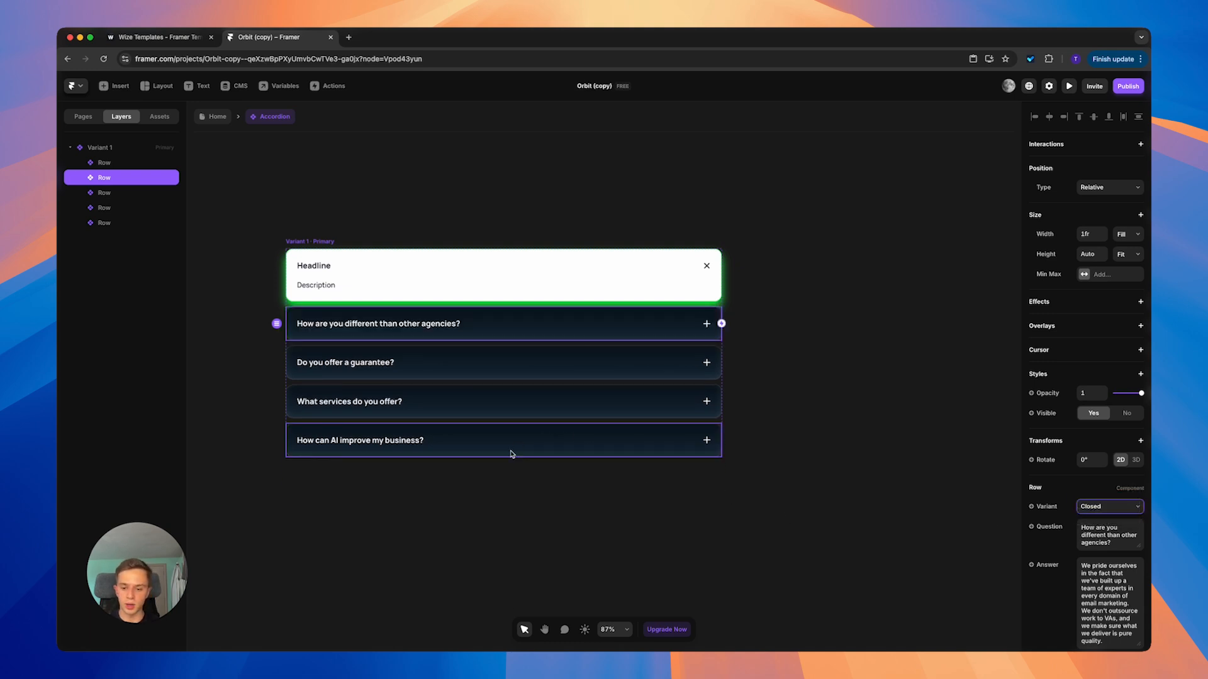
- Duplicate the "What services do you offer?" accordion row four times
{"action": "left_click", "coordinate": [506, 395]}
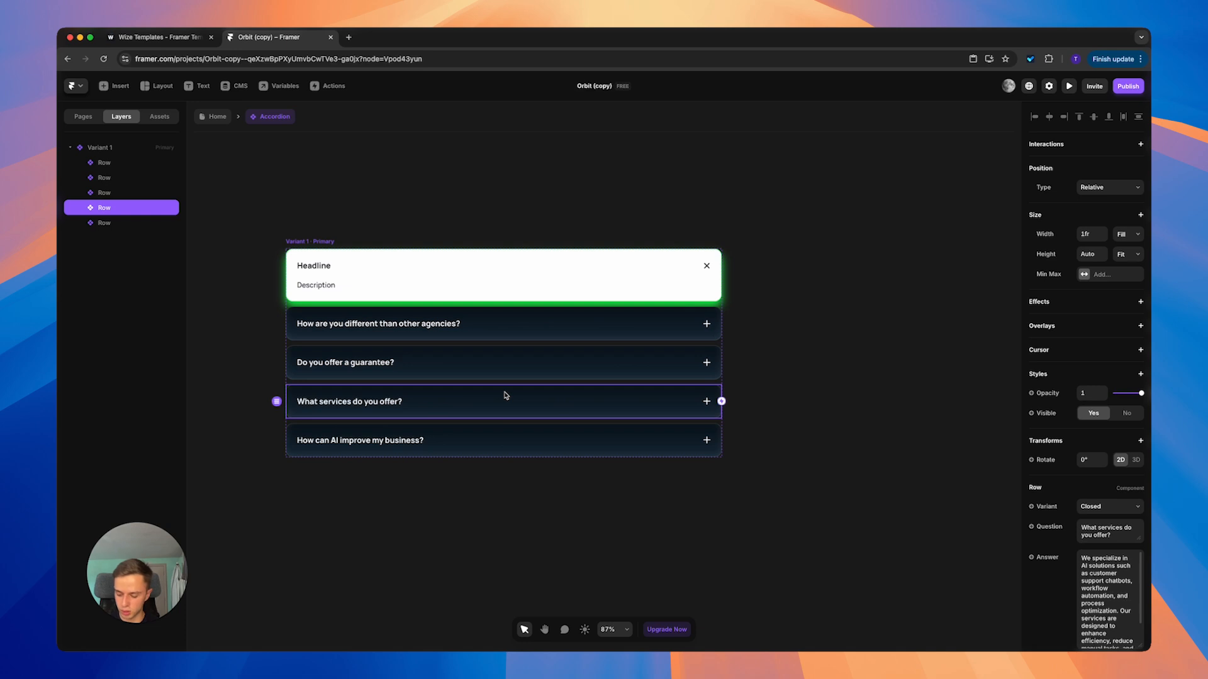
{"action": "key", "text": "super+d"}
{"action": "key", "text": "super+d"}
{"action": "key", "text": "super+d"}
{"action": "key", "text": "super+d"}
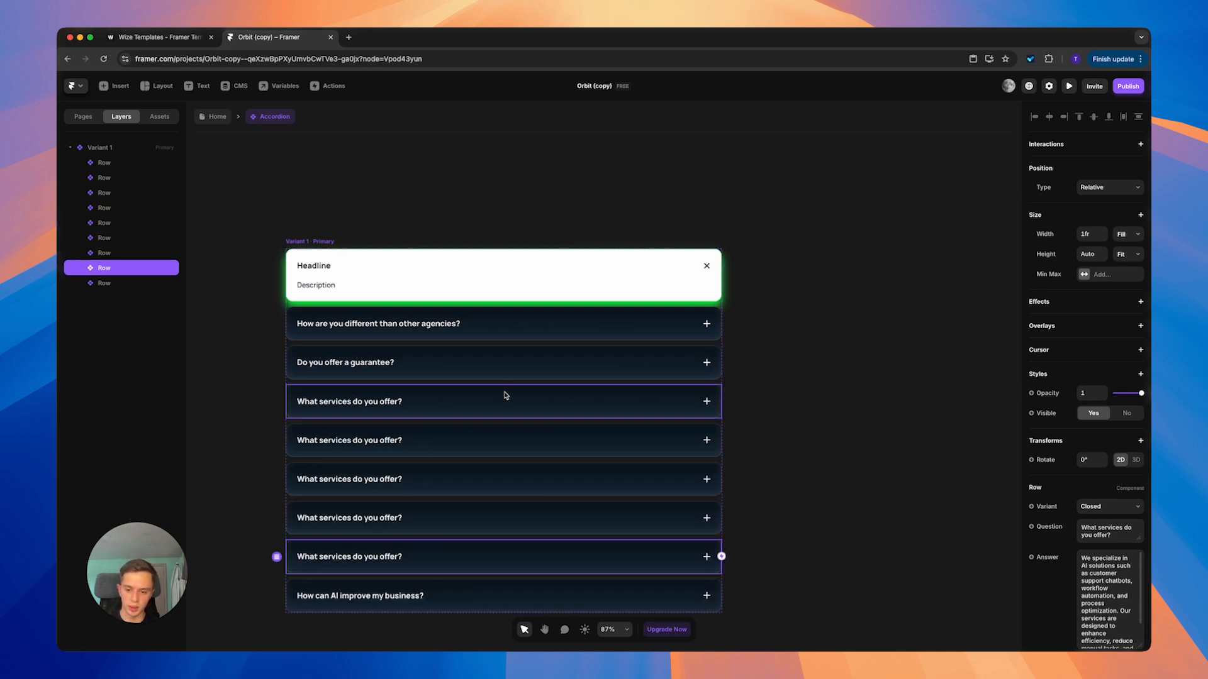
- Delete the four duplicated "What services do you offer?" rows from the accordion
{"action": "left_click", "coordinate": [501, 525], "text": "shift"}
{"action": "left_click", "coordinate": [491, 486], "text": "shift"}
{"action": "left_click", "coordinate": [492, 452], "text": "shift"}
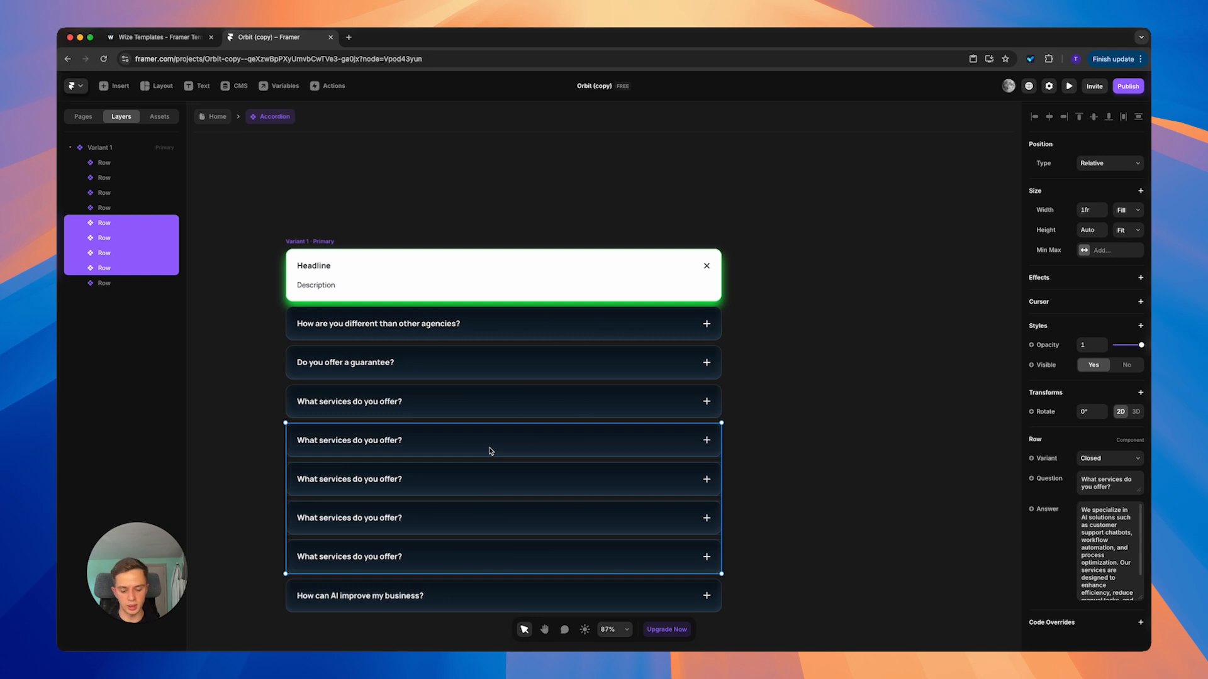
{"action": "key", "text": "BackSpace"}
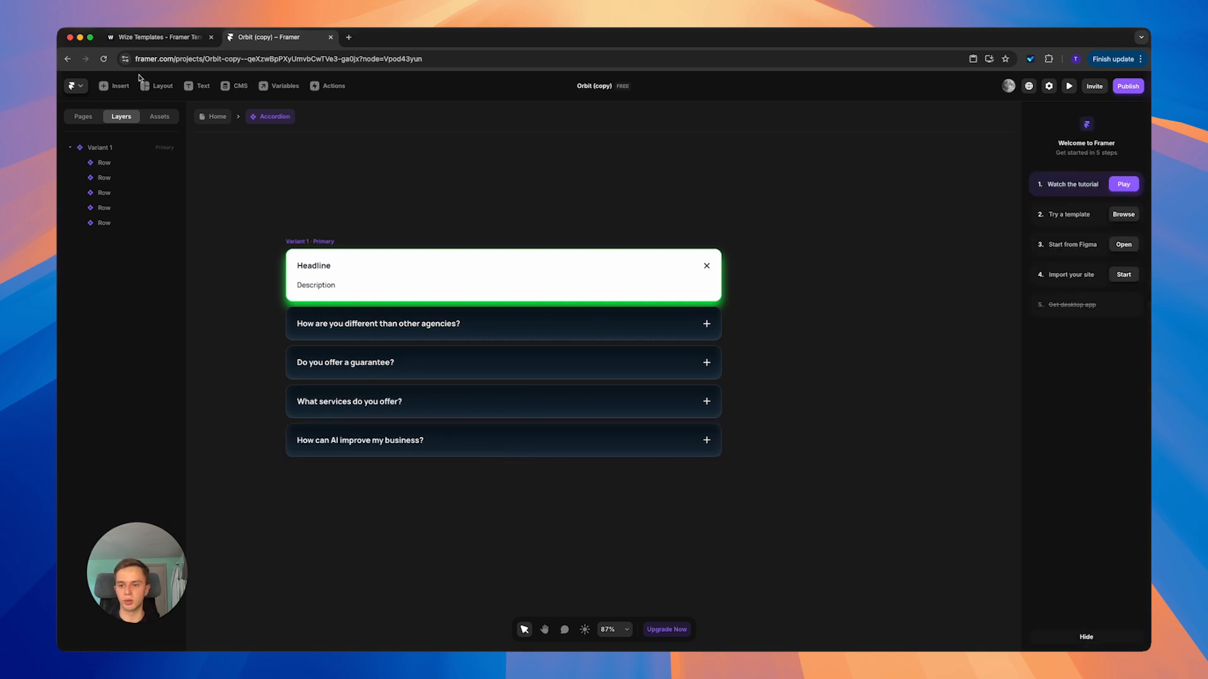
- Return to the Home page and select the Calendly embed in the Book Your Free Audit Call section
{"action": "left_click", "coordinate": [214, 117]}
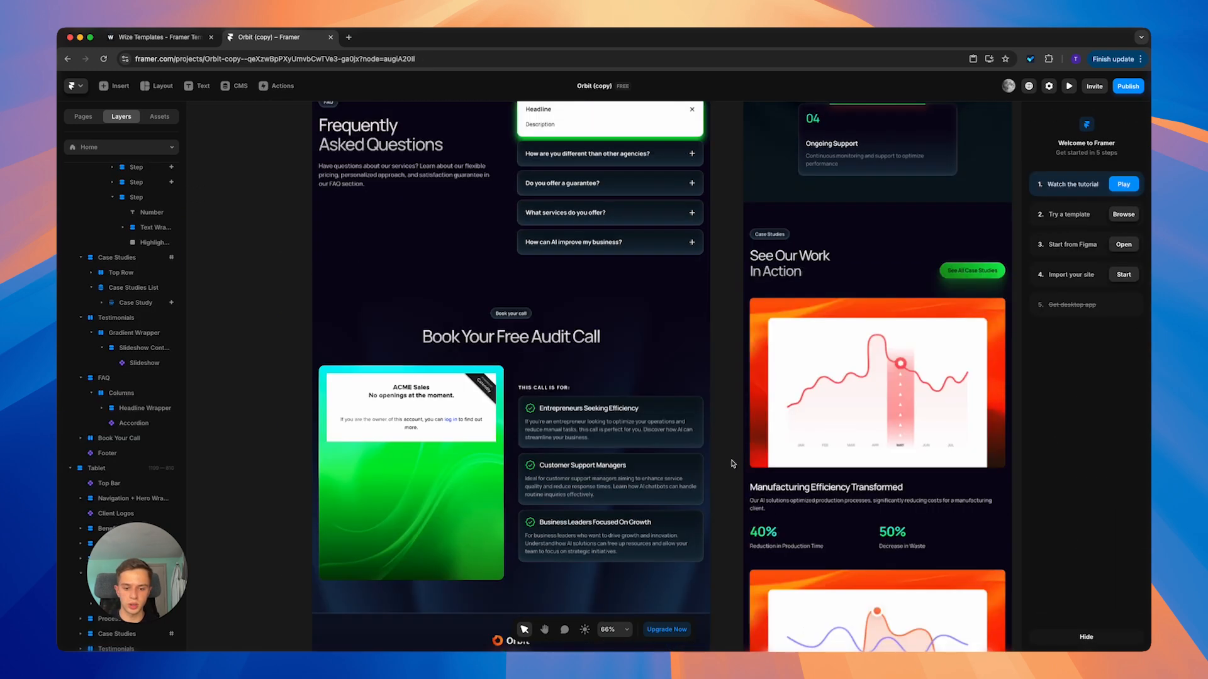
{"action": "scroll", "coordinate": [731, 463], "scroll_direction": "down", "scroll_amount": 2}
{"action": "left_click", "coordinate": [427, 343]}
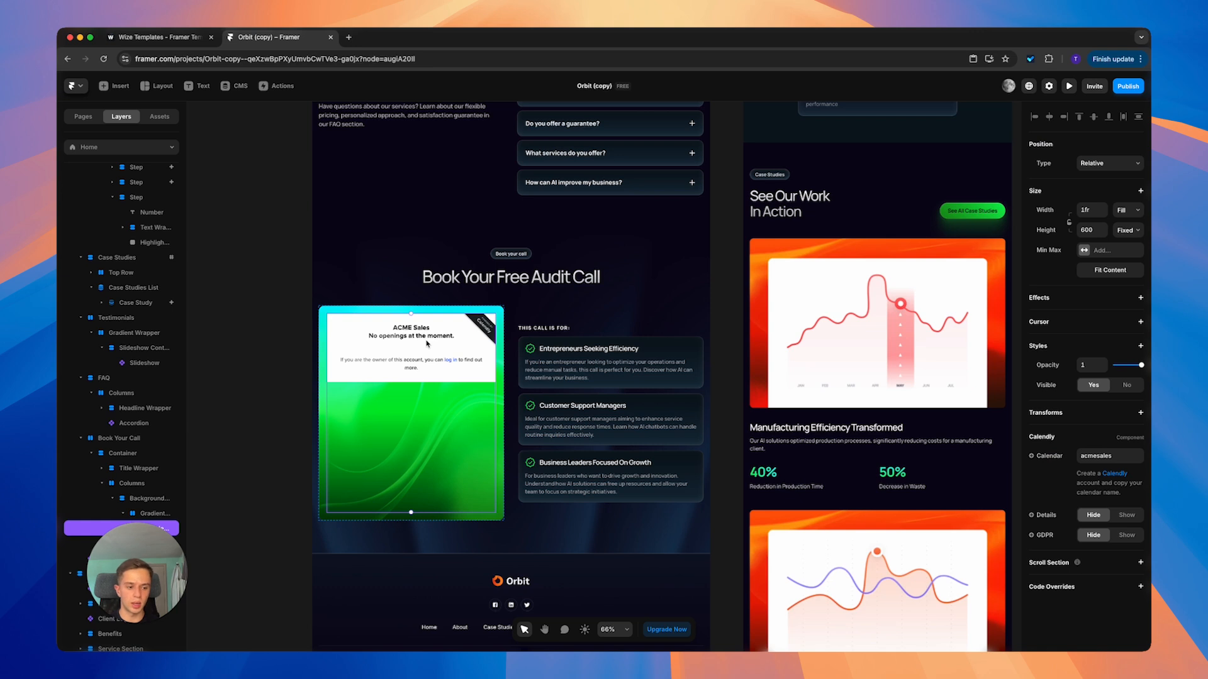
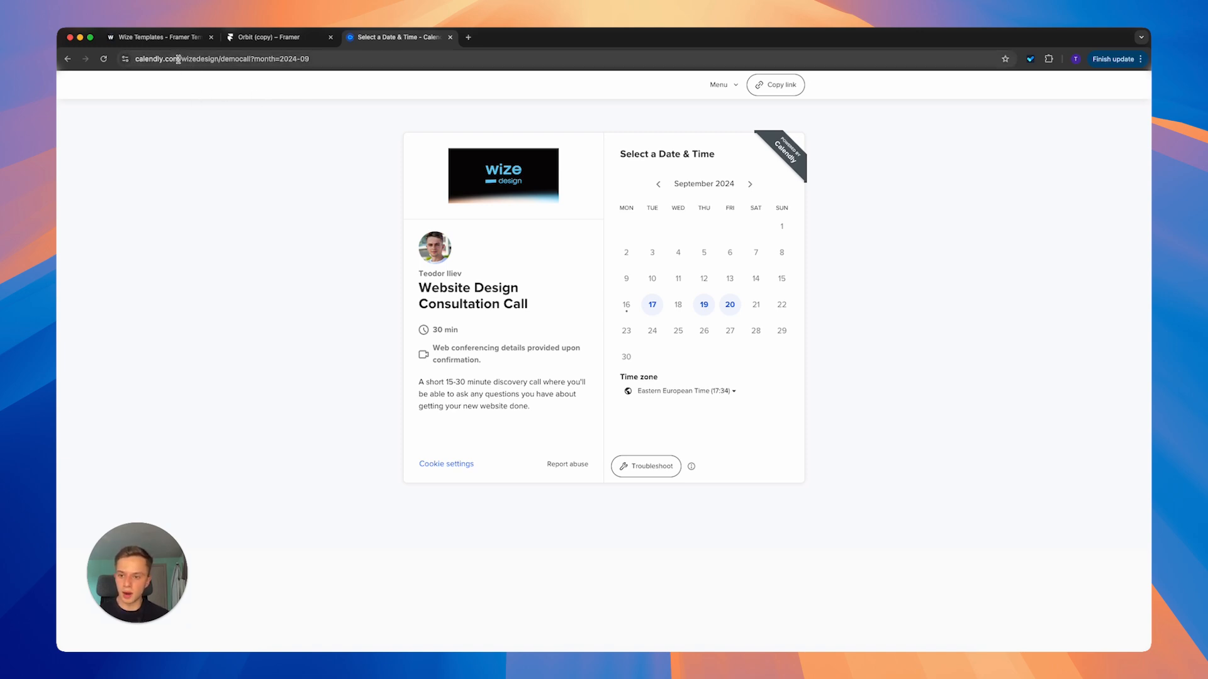
- Copy wizedesign/democall from the open Calendly booking page's address and set it as the Framer Calendly embed's calendar
{"action": "left_click_drag", "start_coordinate": [181, 58], "coordinate": [250, 56]}
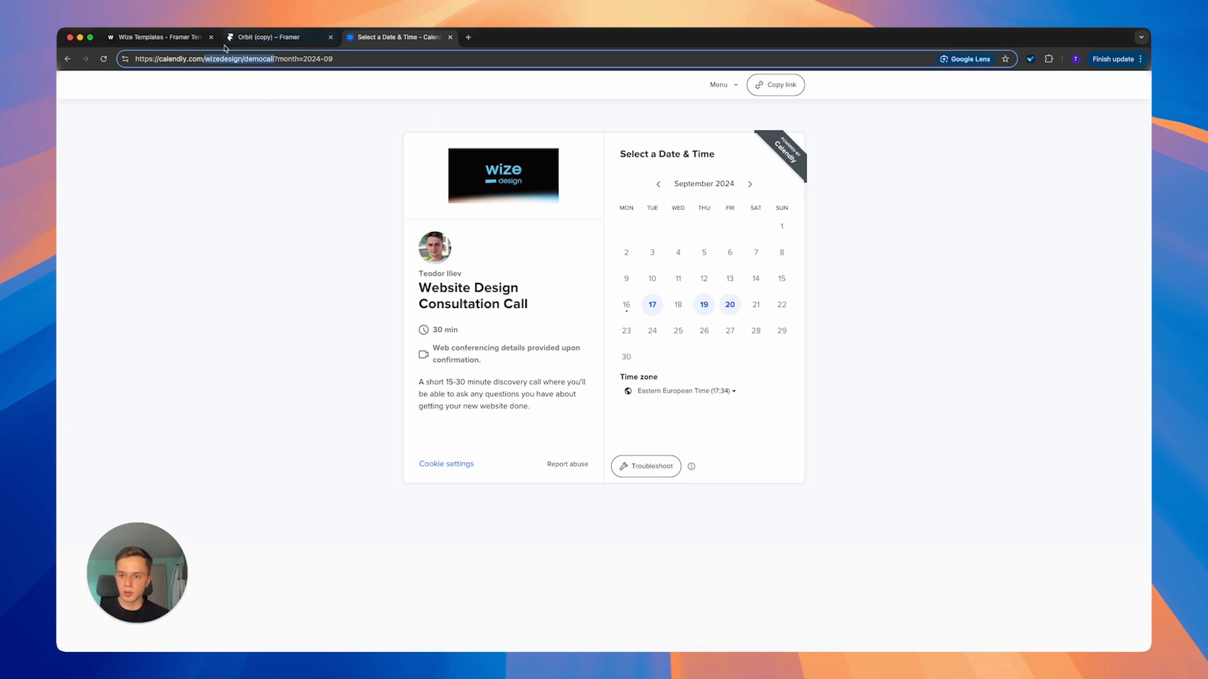
{"action": "left_click", "coordinate": [275, 39]}
{"action": "left_click", "coordinate": [1126, 459]}
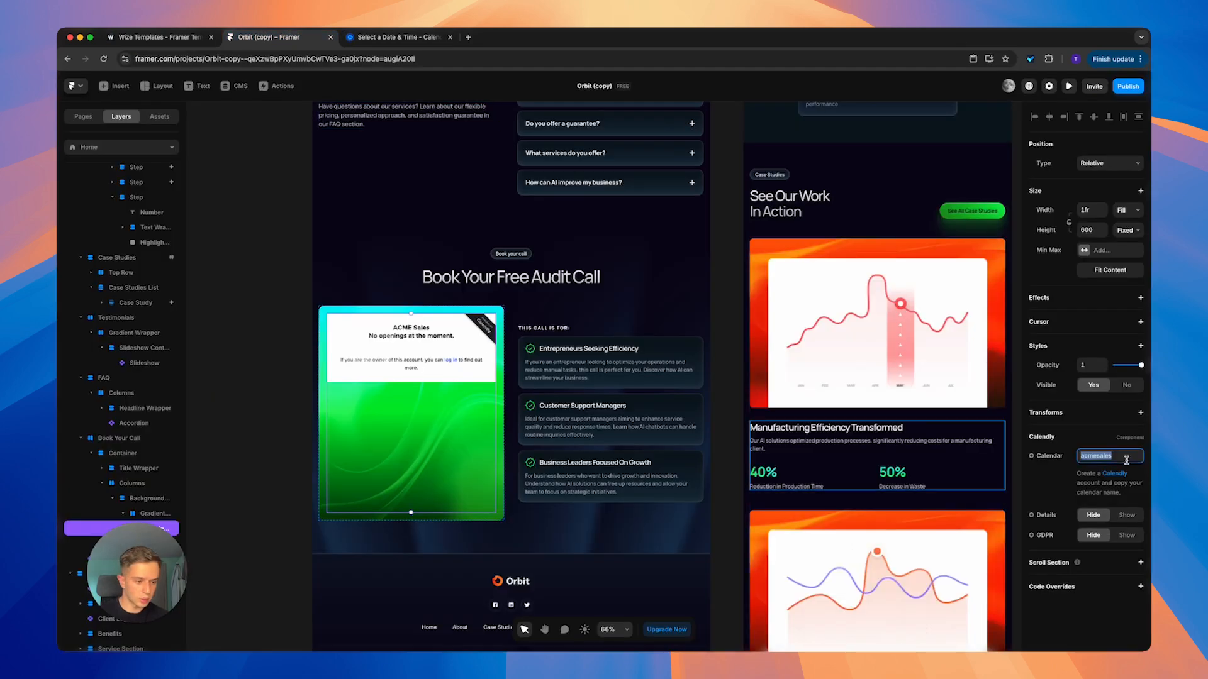
{"action": "type", "text": "wizedesign/democall"}
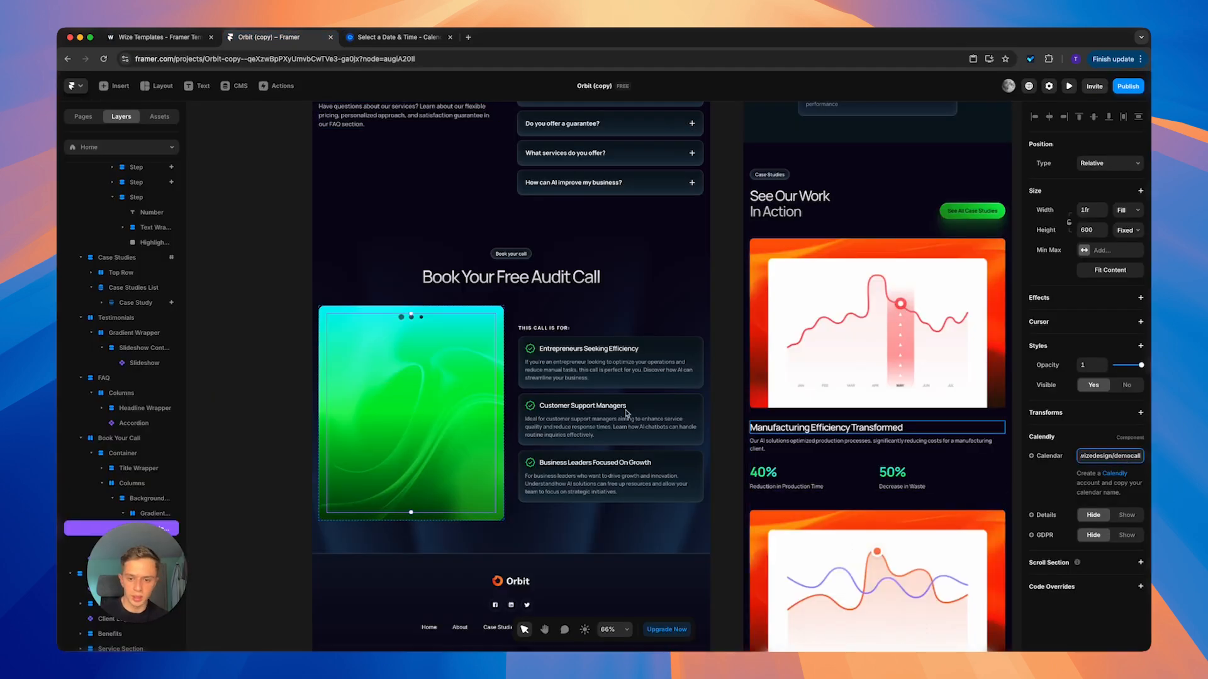
{"action": "left_click", "coordinate": [254, 415]}
{"action": "scroll", "coordinate": [450, 421], "scroll_direction": "down", "scroll_amount": 4}
{"action": "scroll", "coordinate": [448, 393], "scroll_direction": "up", "scroll_amount": 3}
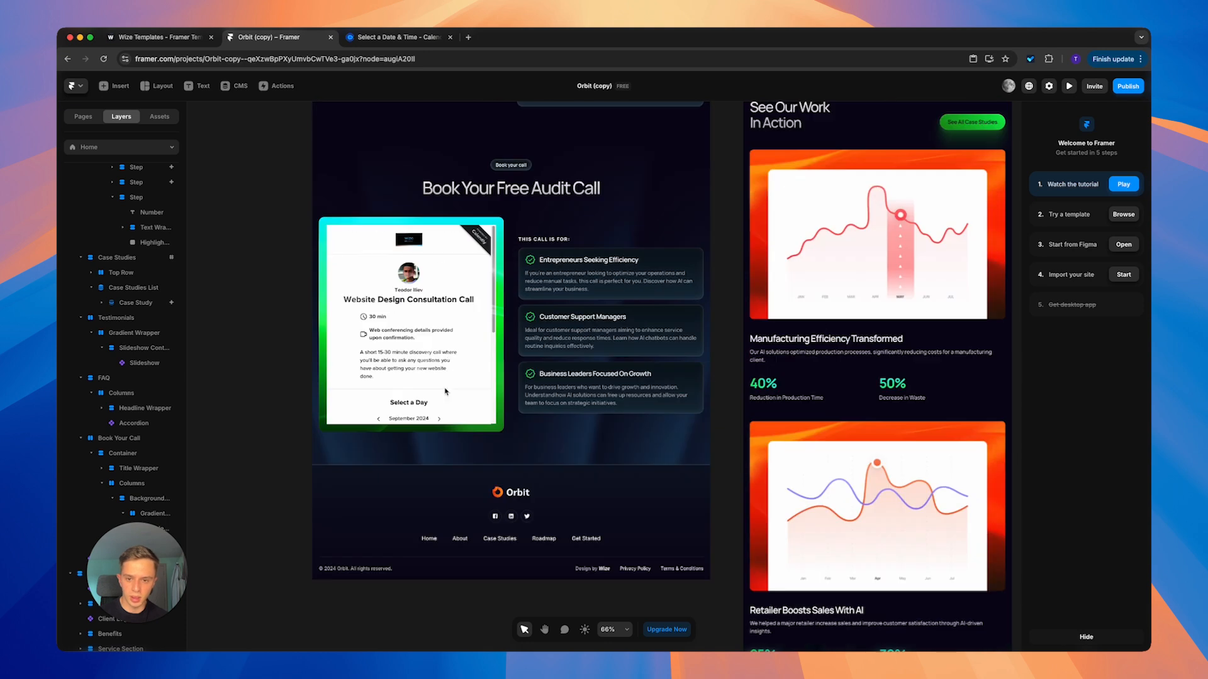
{"action": "scroll", "coordinate": [448, 337], "scroll_direction": "up", "scroll_amount": 5}
{"action": "scroll", "coordinate": [575, 416], "scroll_direction": "down", "scroll_amount": 5}
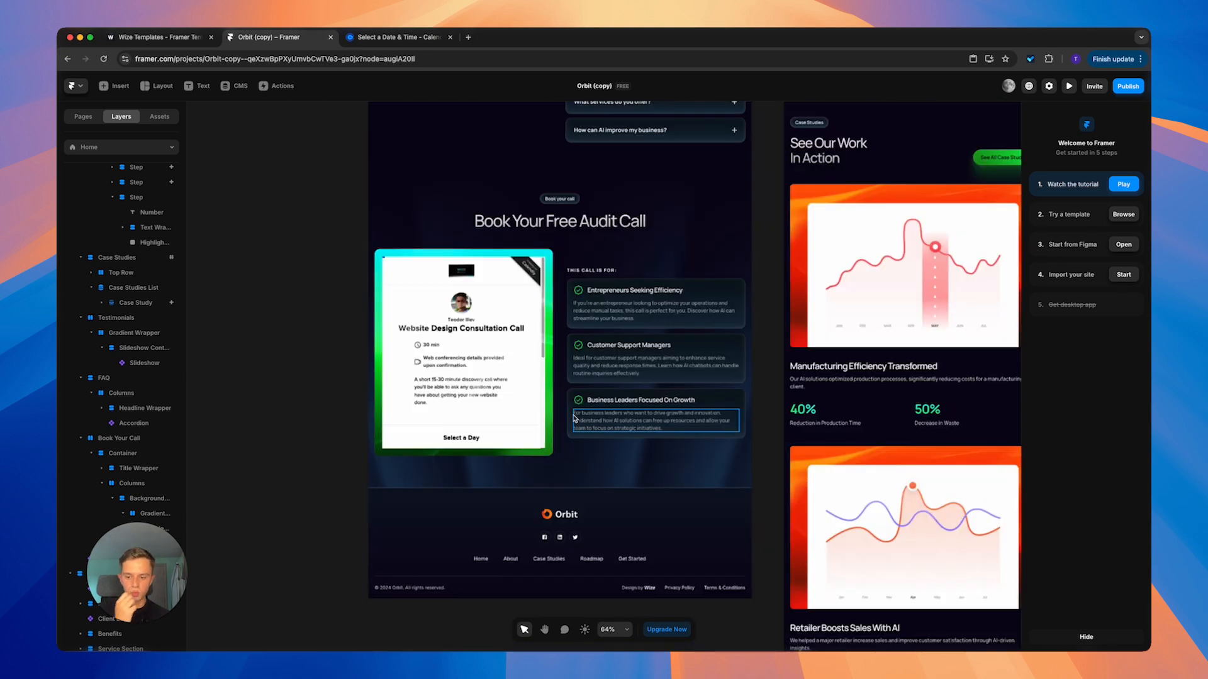
{"action": "left_click", "coordinate": [473, 387]}
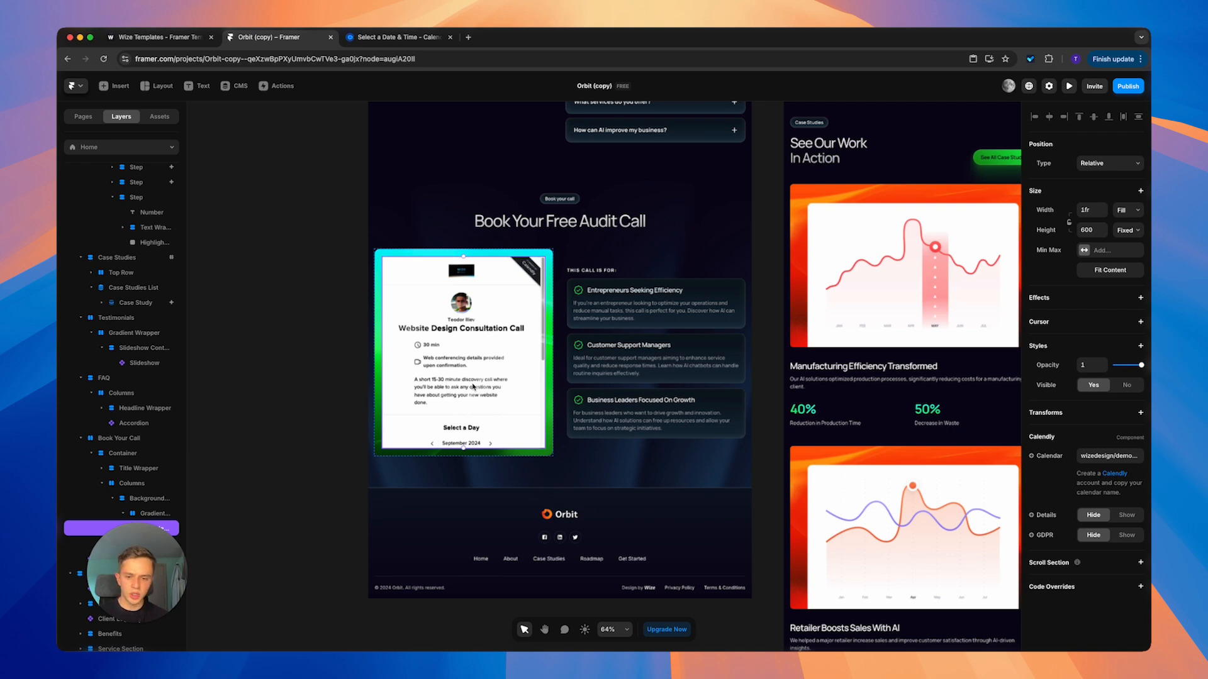
- Open the Home page's Footer component for editing and select its Orbit logo frame
{"action": "scroll", "coordinate": [473, 387], "scroll_direction": "down", "scroll_amount": 5}
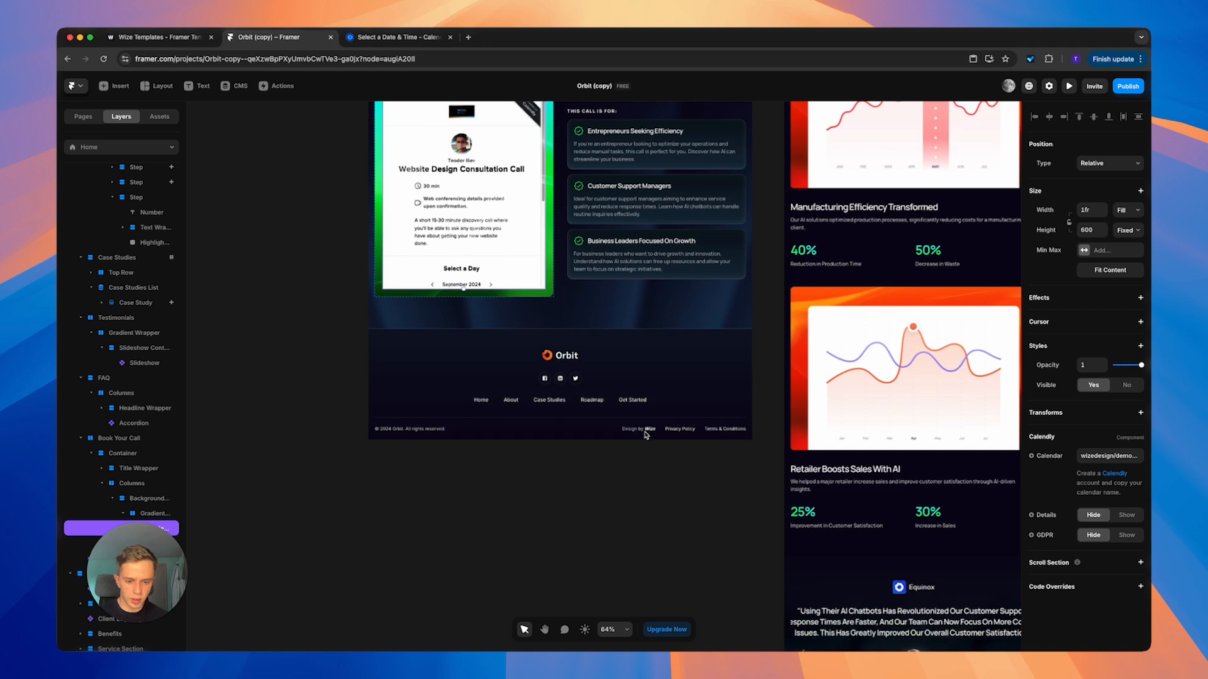
{"action": "double_click", "coordinate": [638, 410]}
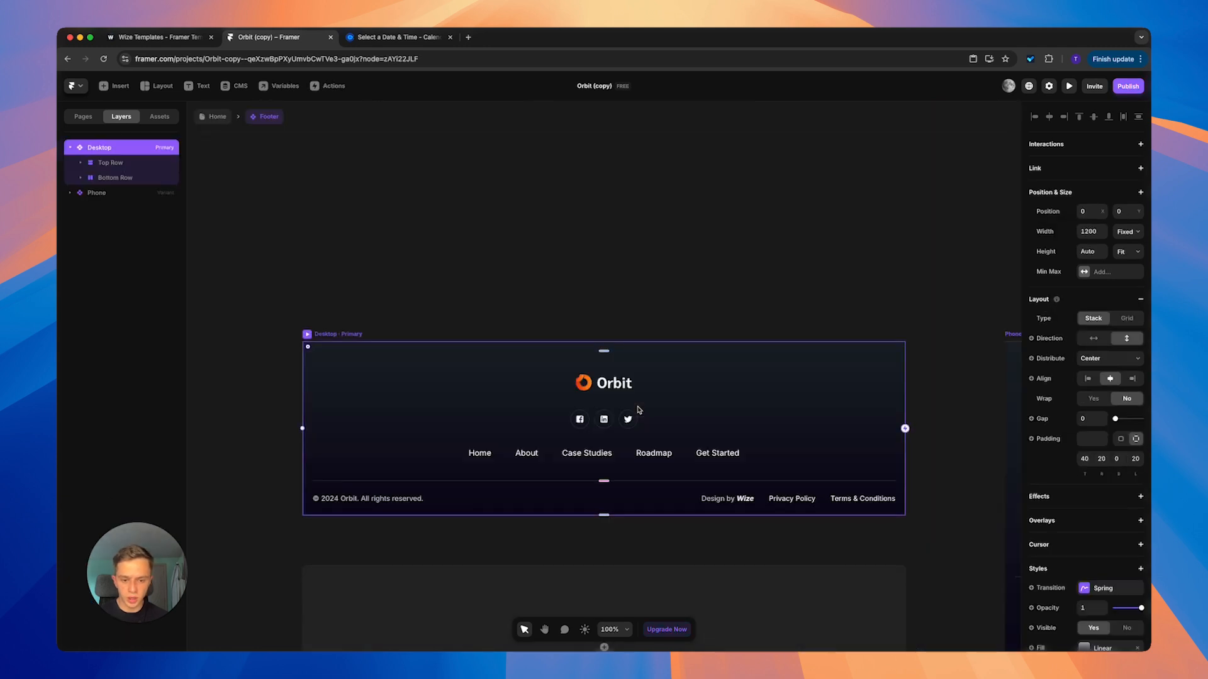
{"action": "left_click", "coordinate": [627, 388]}
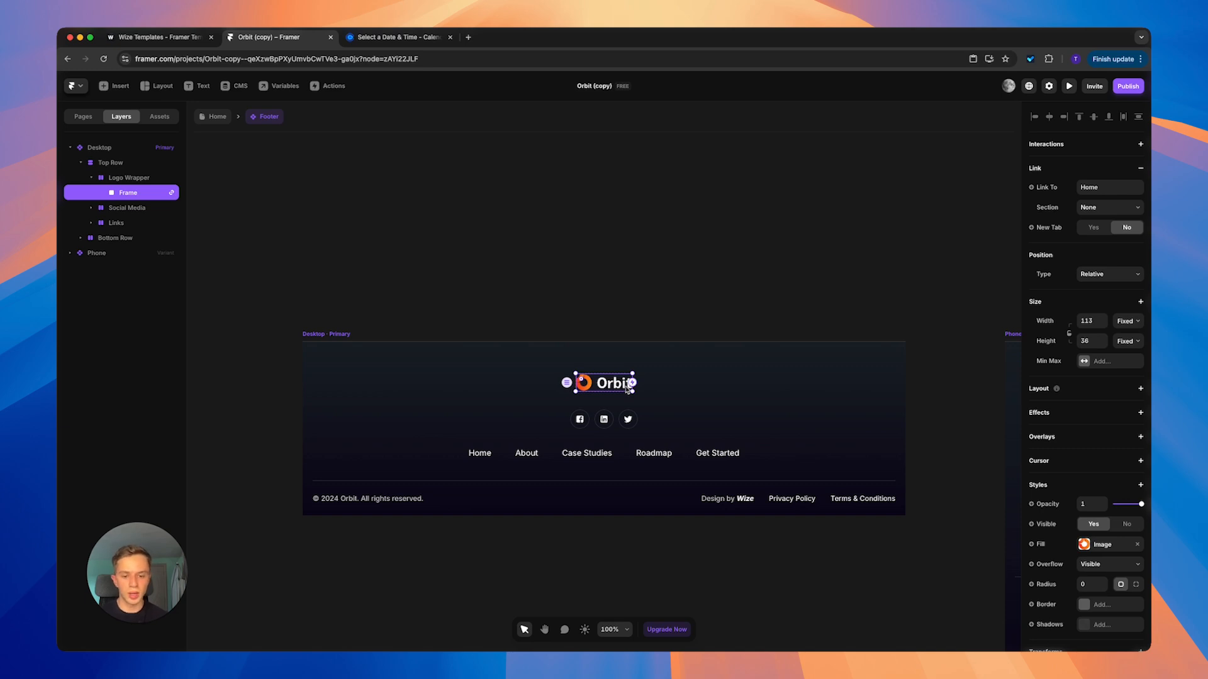
- Change the footer's Facebook social icon to youtube and open its link setting
{"action": "left_click", "coordinate": [585, 423]}
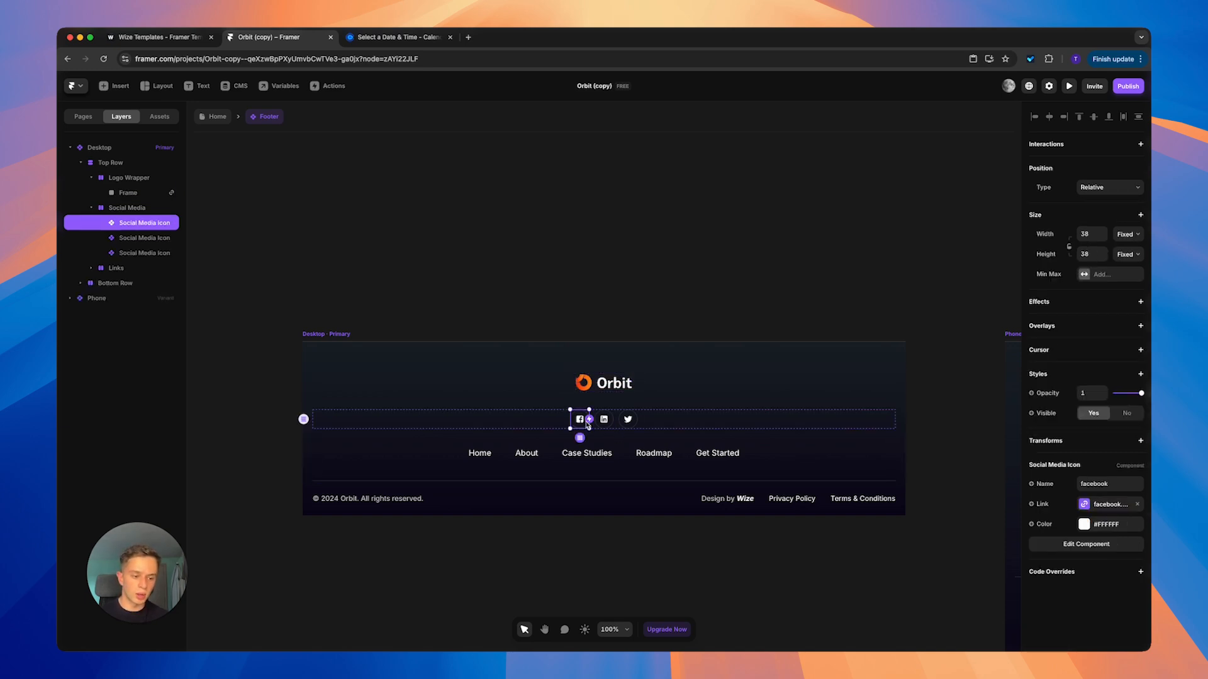
{"action": "left_click", "coordinate": [650, 269]}
{"action": "left_click", "coordinate": [577, 427]}
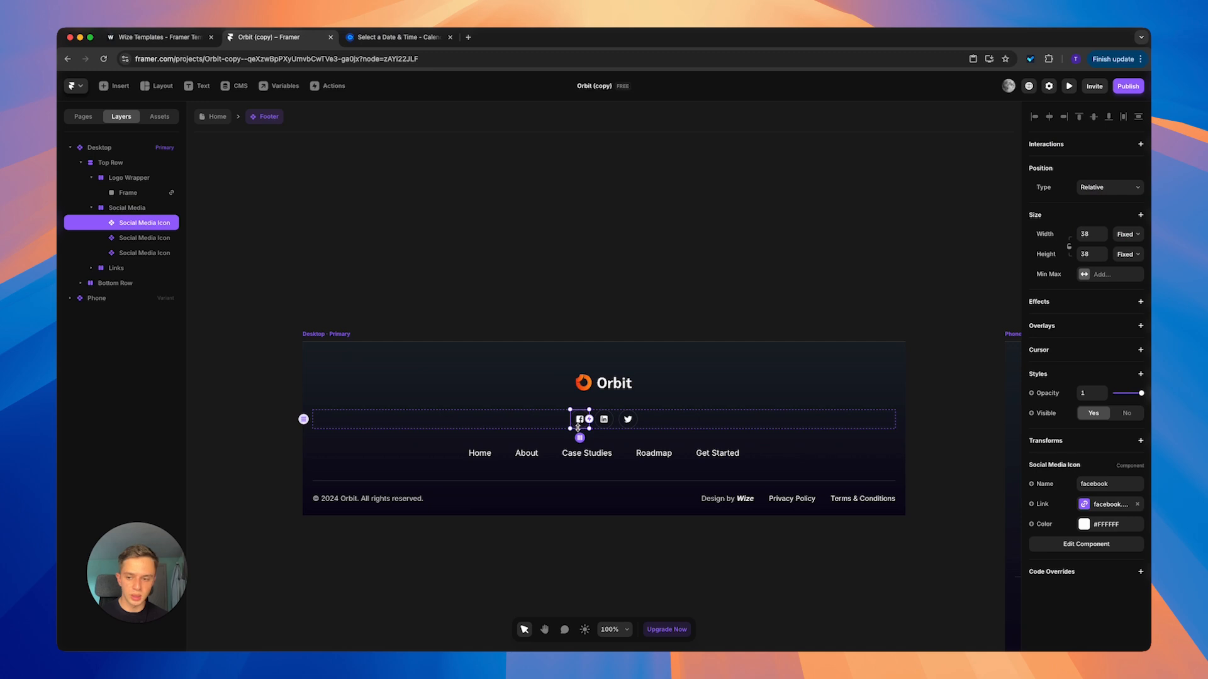
{"action": "left_click", "coordinate": [1106, 505]}
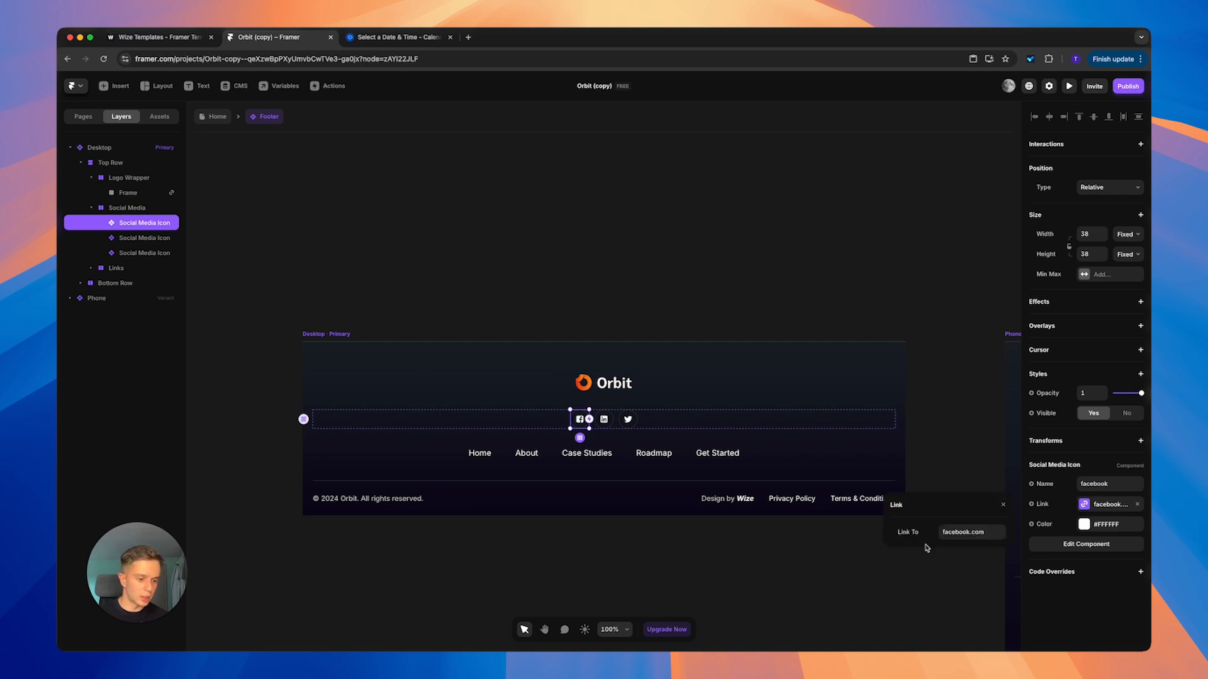
{"action": "left_click", "coordinate": [1100, 485]}
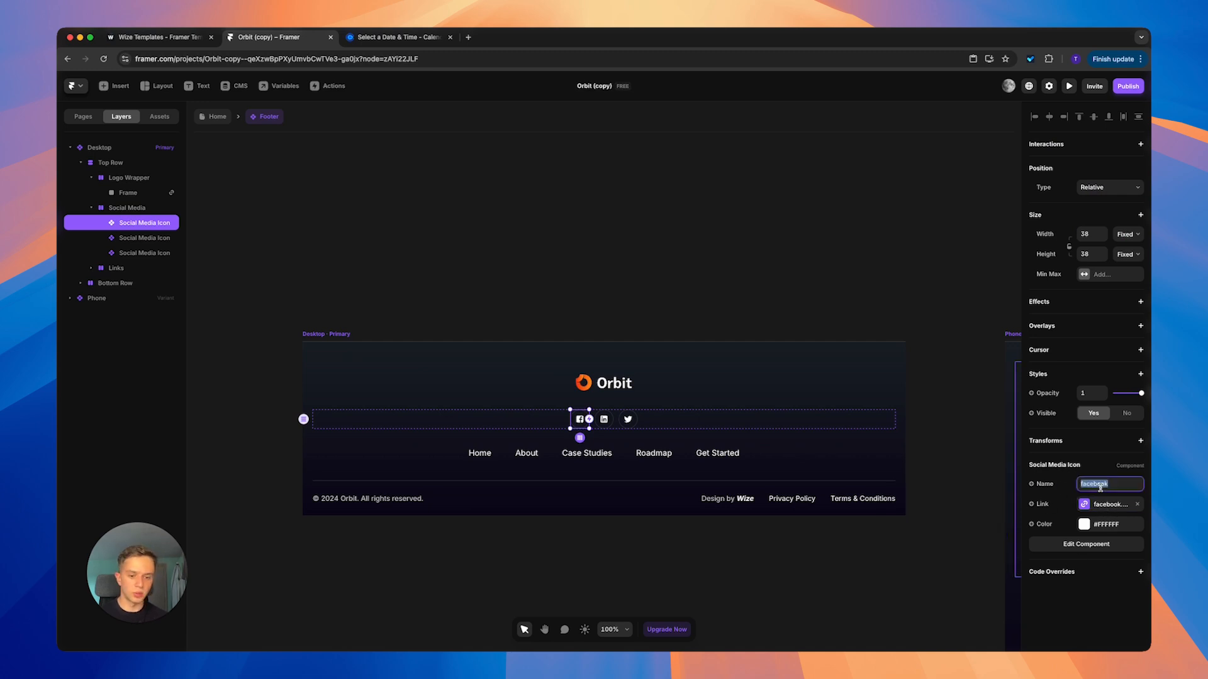
{"action": "type", "text": "youtube"}
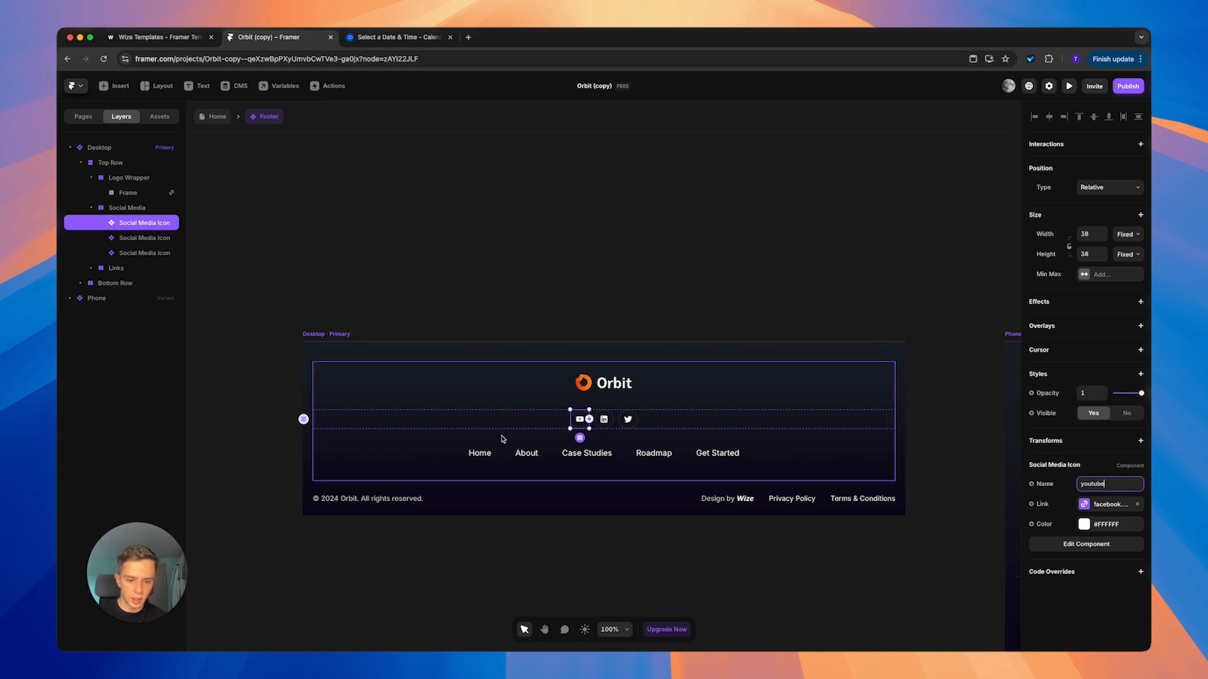
{"action": "left_click", "coordinate": [1108, 503]}
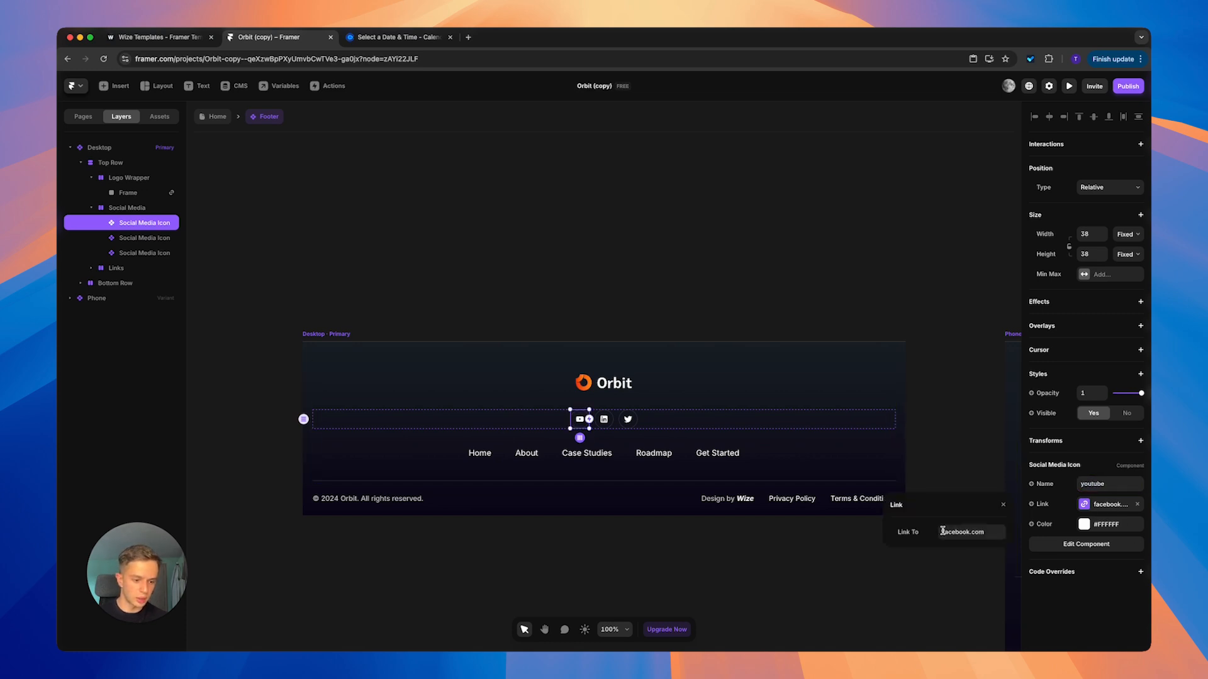
{"action": "left_click", "coordinate": [675, 284]}
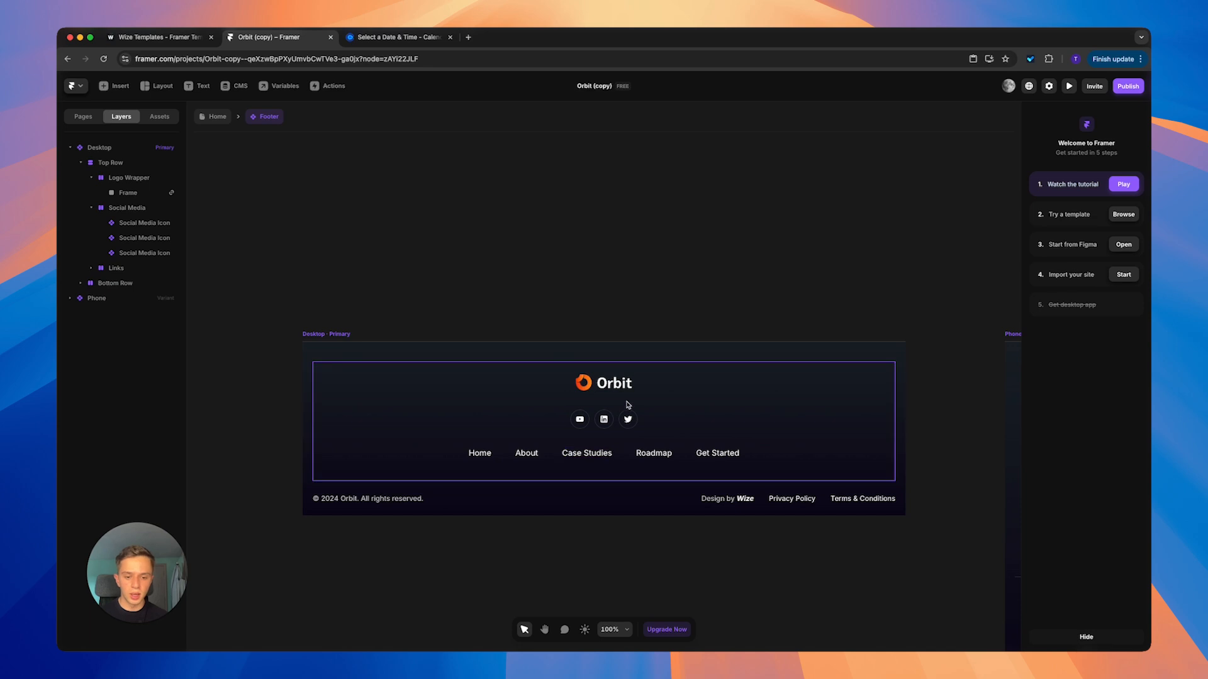
- Duplicate the footer's Twitter icon and undo the surplus copies so only one extra icon is kept
{"action": "left_click", "coordinate": [628, 422]}
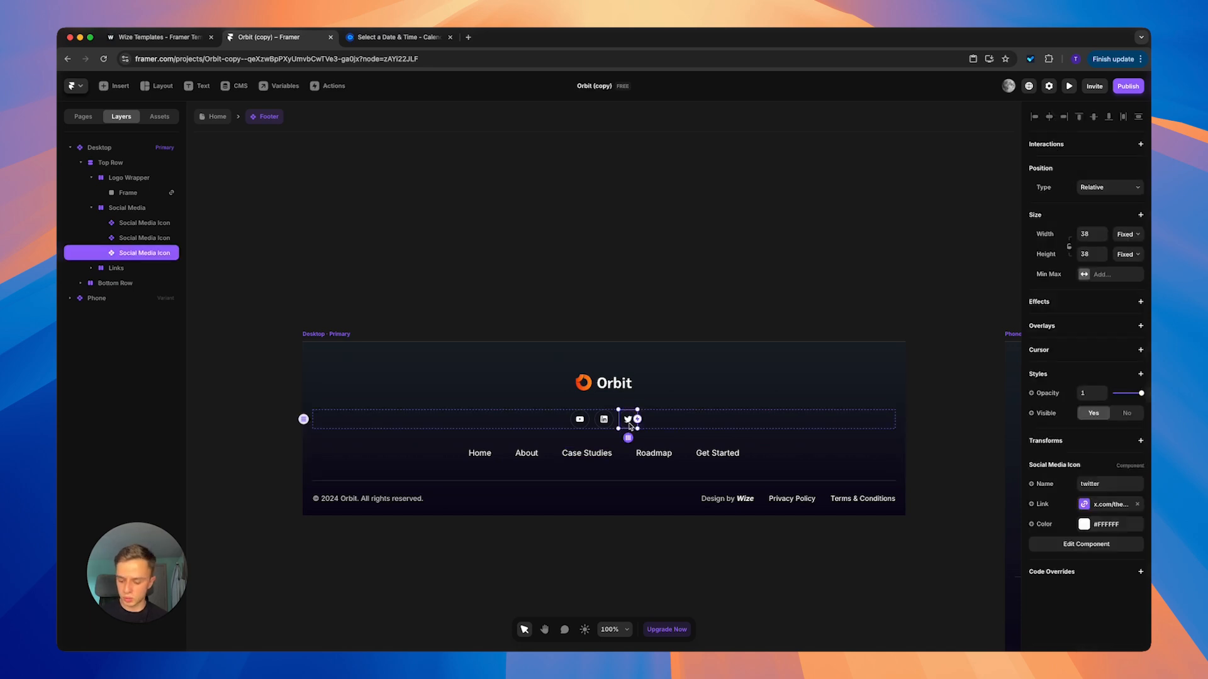
{"action": "key", "text": "super+d"}
{"action": "key", "text": "super+d"}
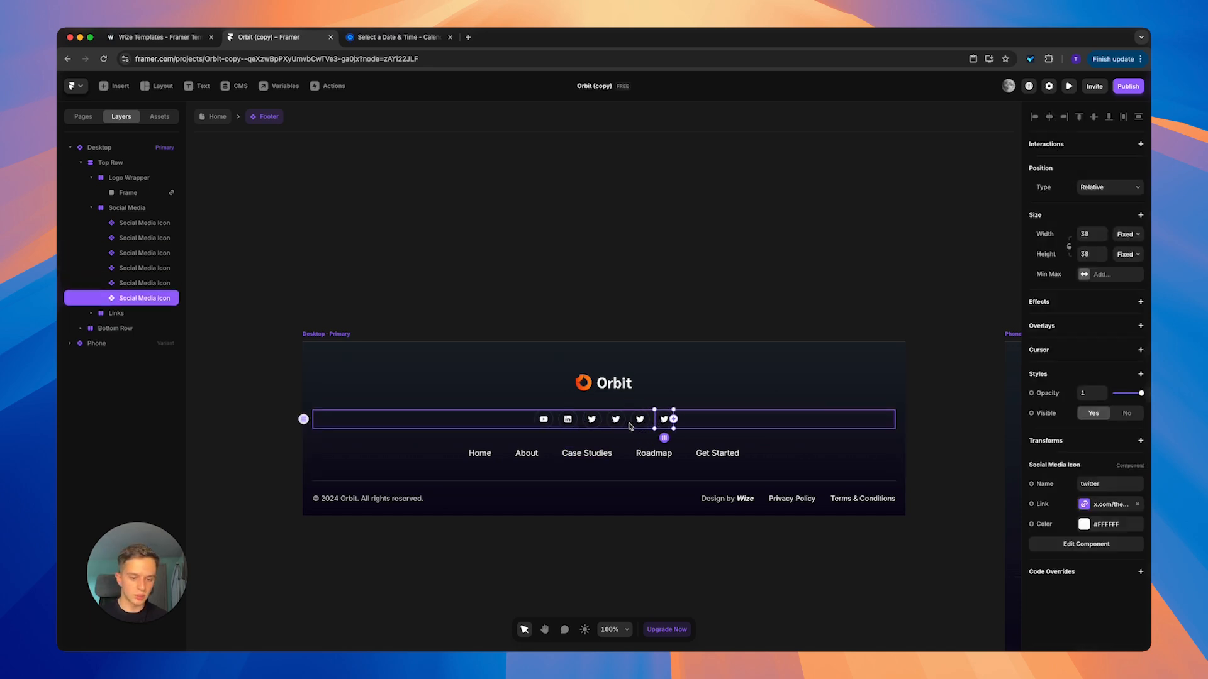
{"action": "key", "text": "super+z"}
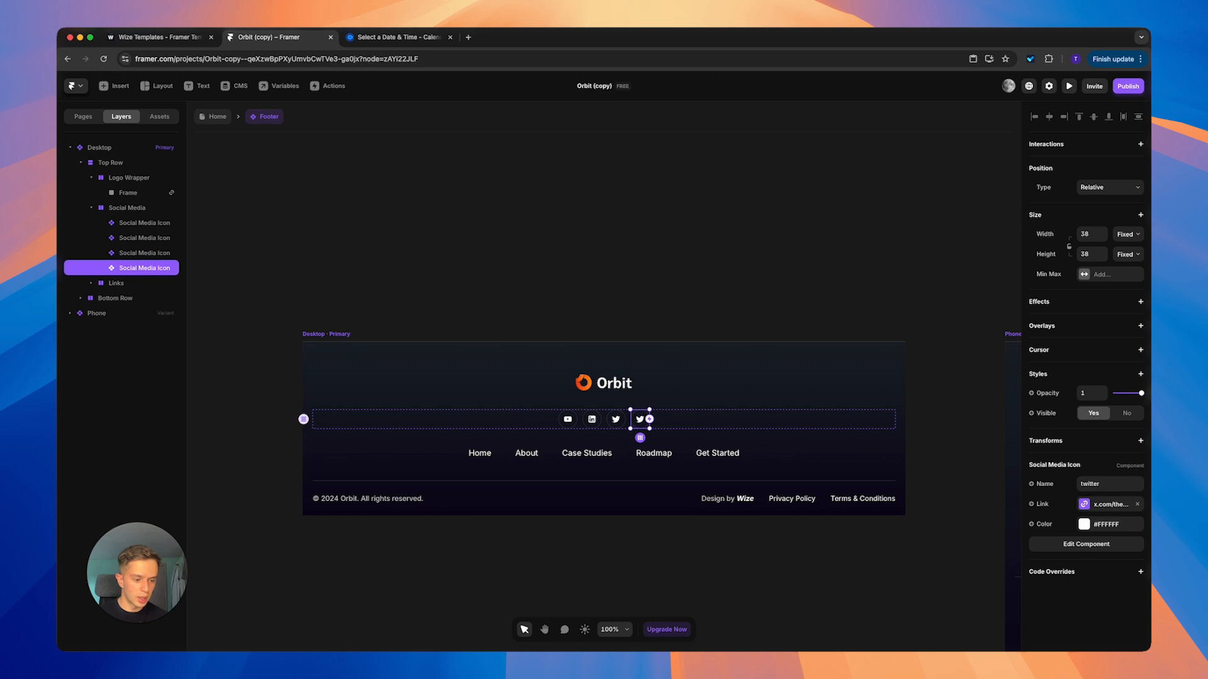
- Set the duplicated social icon's name to instagram and check its link setting
{"action": "left_click", "coordinate": [1096, 486]}
{"action": "type", "text": "instagram"}
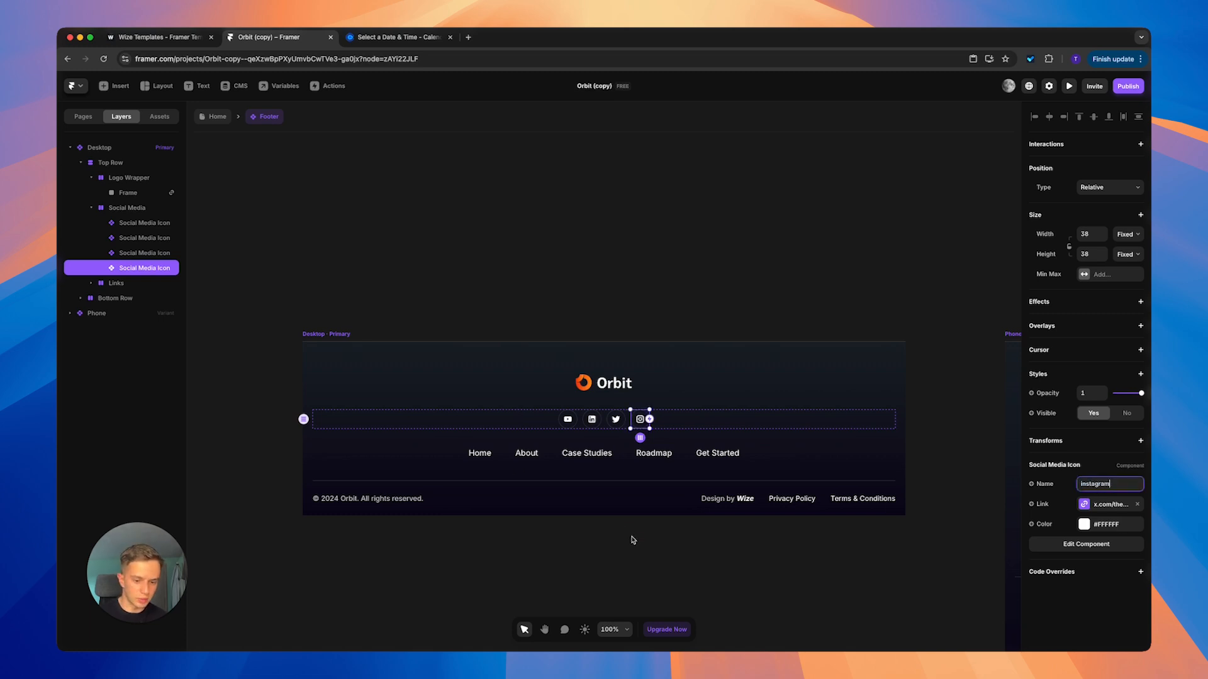
{"action": "scroll", "coordinate": [652, 527], "scroll_direction": "up", "scroll_amount": 2}
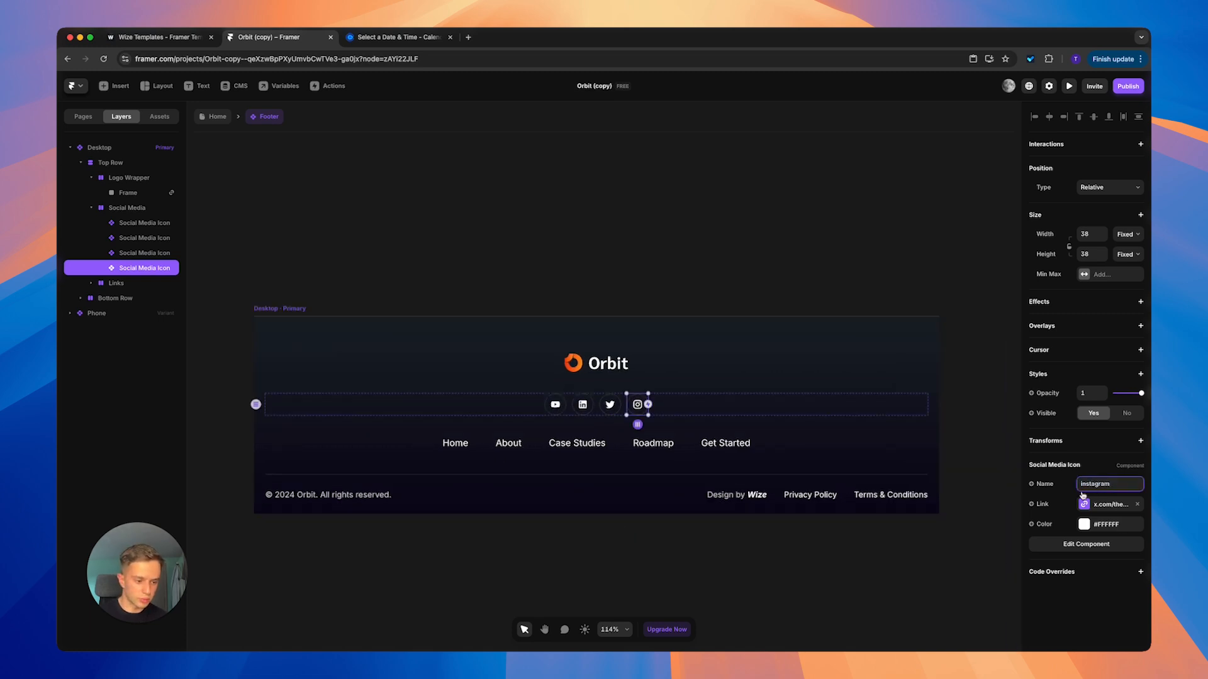
{"action": "left_click", "coordinate": [1087, 504]}
{"action": "left_click", "coordinate": [748, 625]}
{"action": "scroll", "coordinate": [490, 503], "scroll_direction": "down", "scroll_amount": 1}
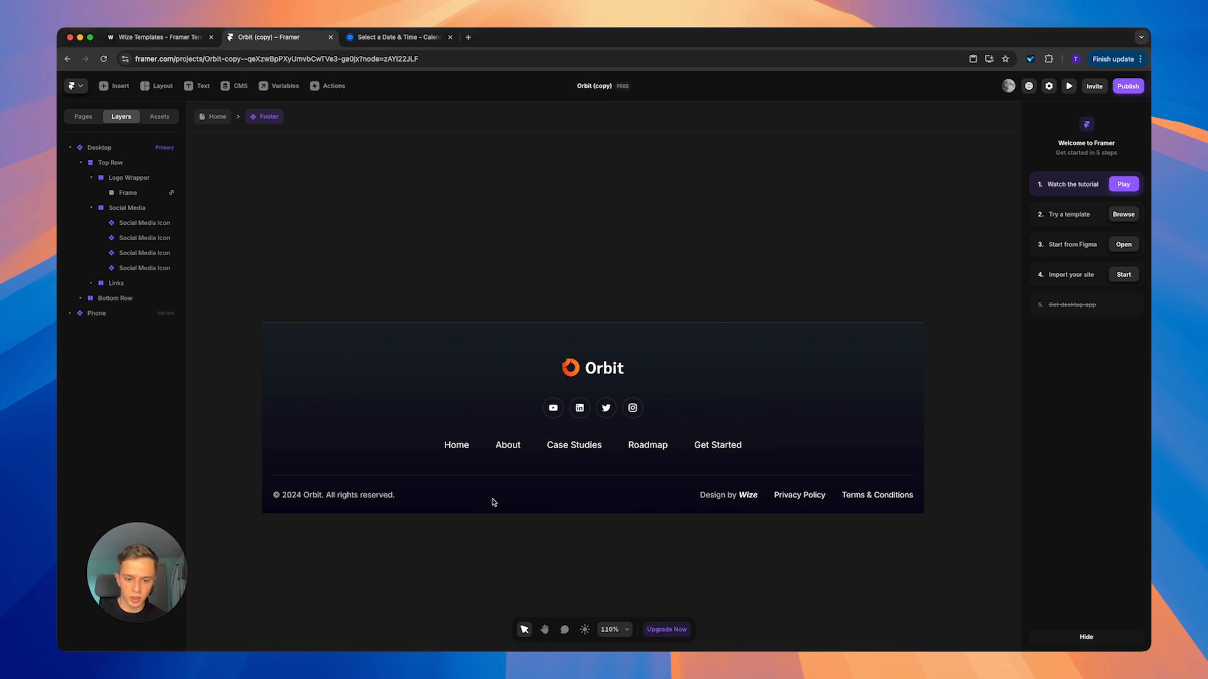
- Inspect the footer's navigation links and the copyright text in its bottom row
{"action": "left_click", "coordinate": [479, 446]}
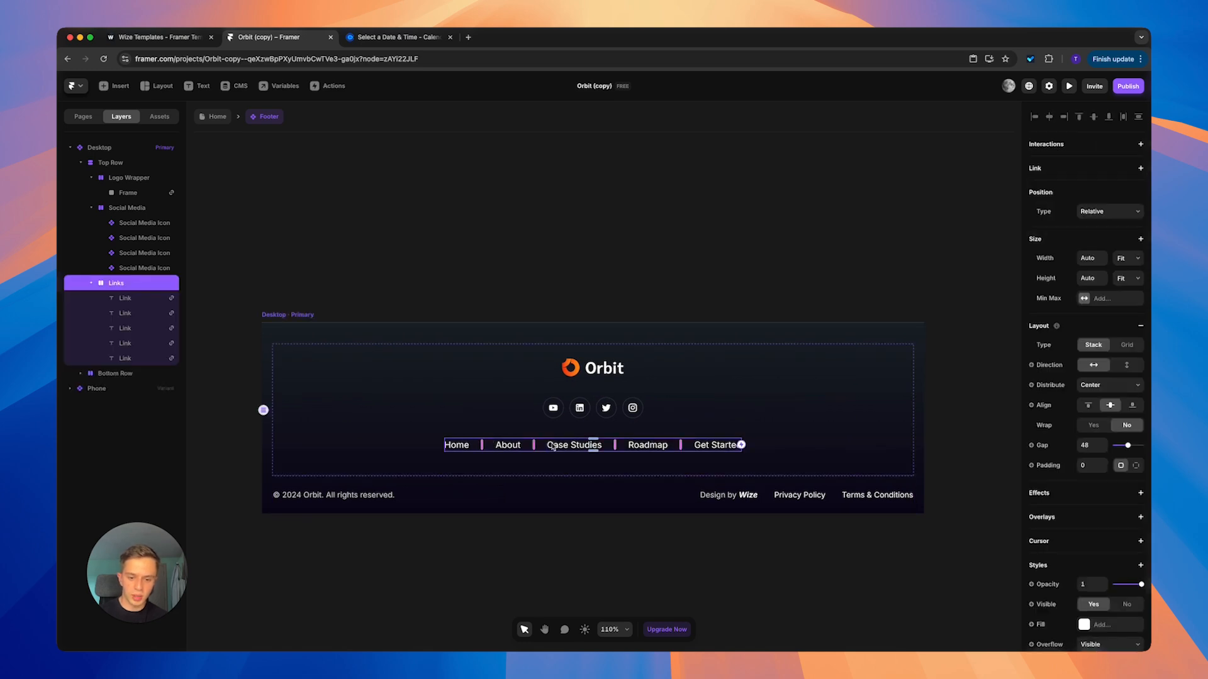
{"action": "left_click", "coordinate": [728, 446]}
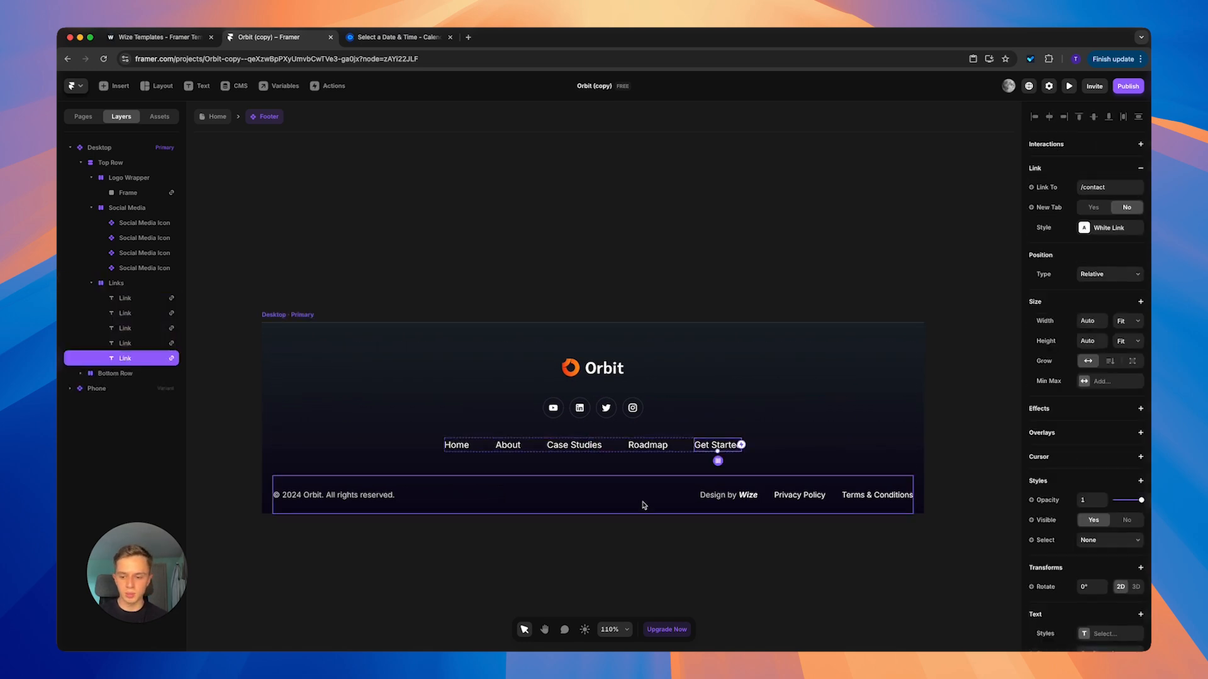
{"action": "left_click", "coordinate": [471, 562]}
{"action": "left_click", "coordinate": [315, 497]}
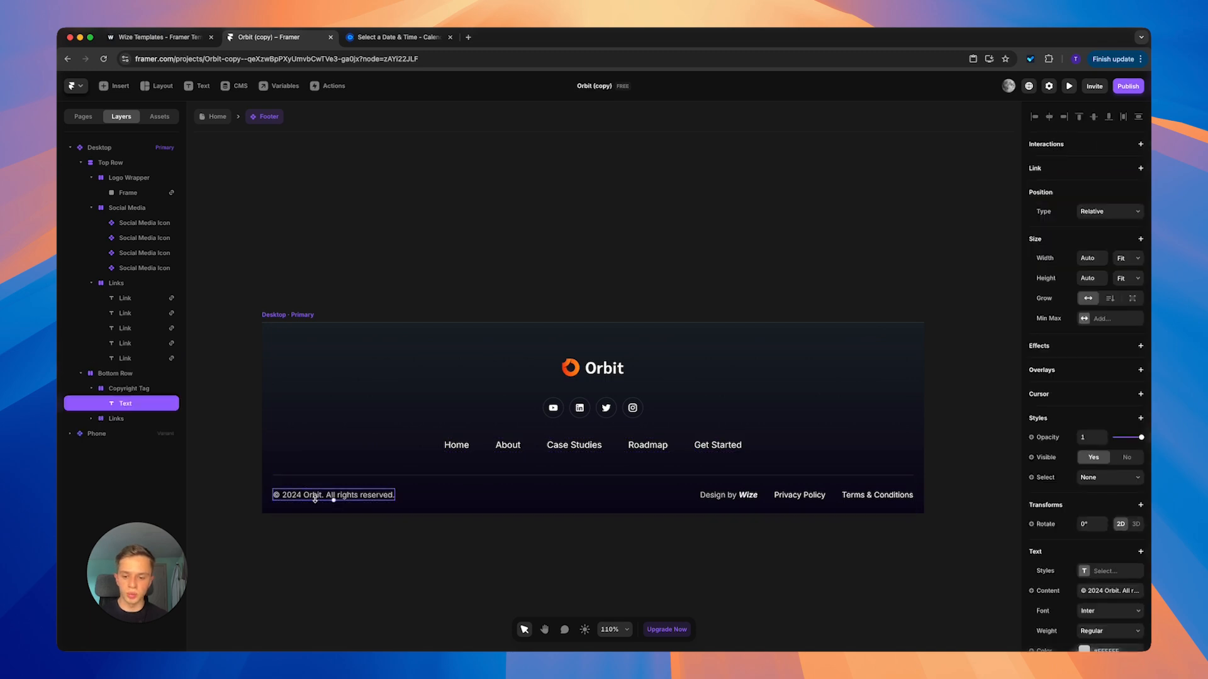
{"action": "double_click", "coordinate": [314, 496]}
{"action": "key", "text": "Escape"}
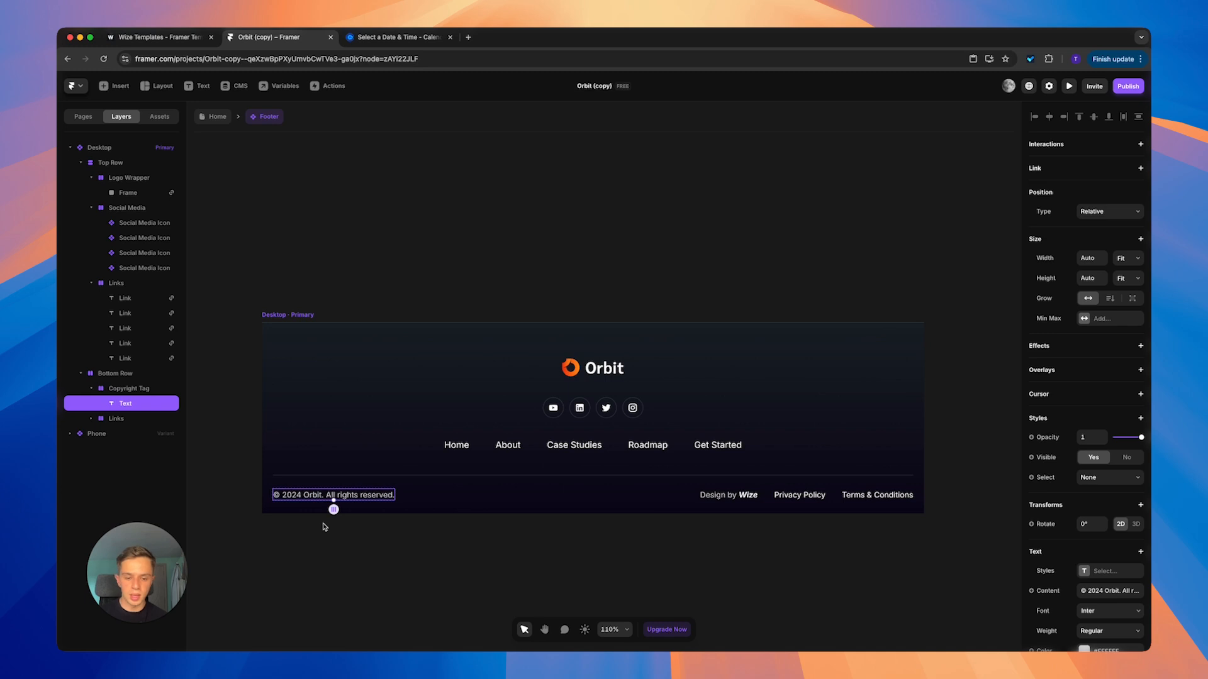
- Leave the Footer component and open the /about page
{"action": "left_click", "coordinate": [214, 116]}
{"action": "right_click", "coordinate": [195, 129]}
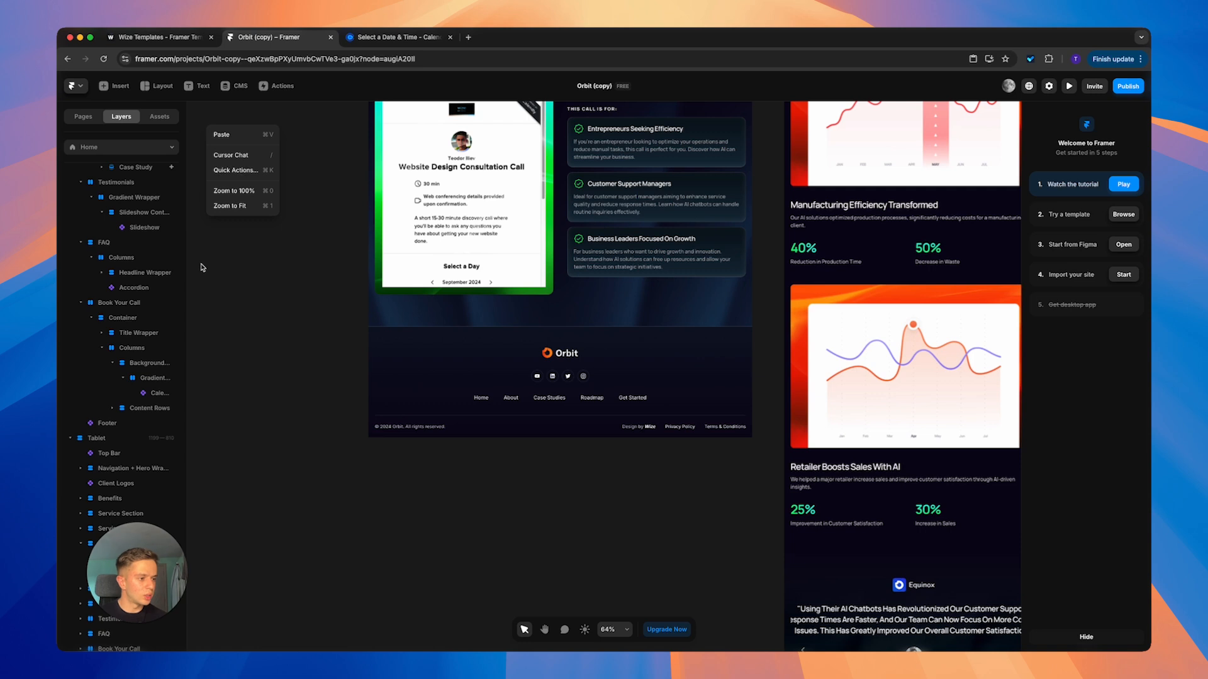
{"action": "left_click", "coordinate": [87, 116]}
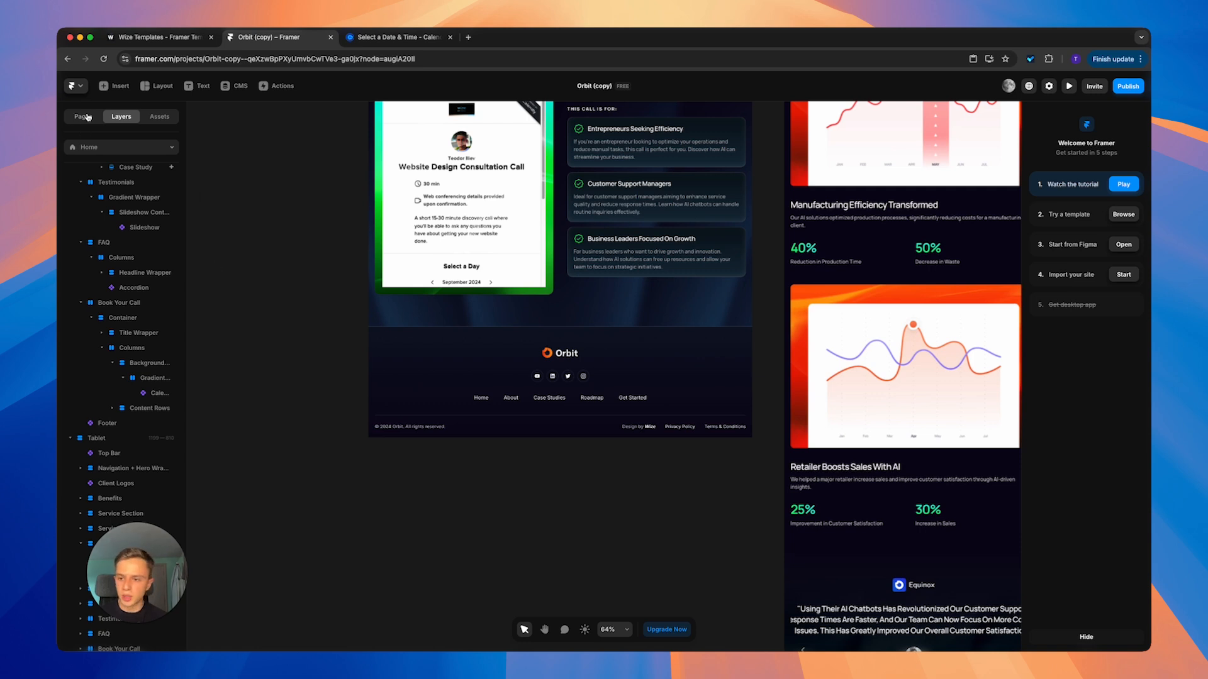
{"action": "left_click", "coordinate": [134, 182]}
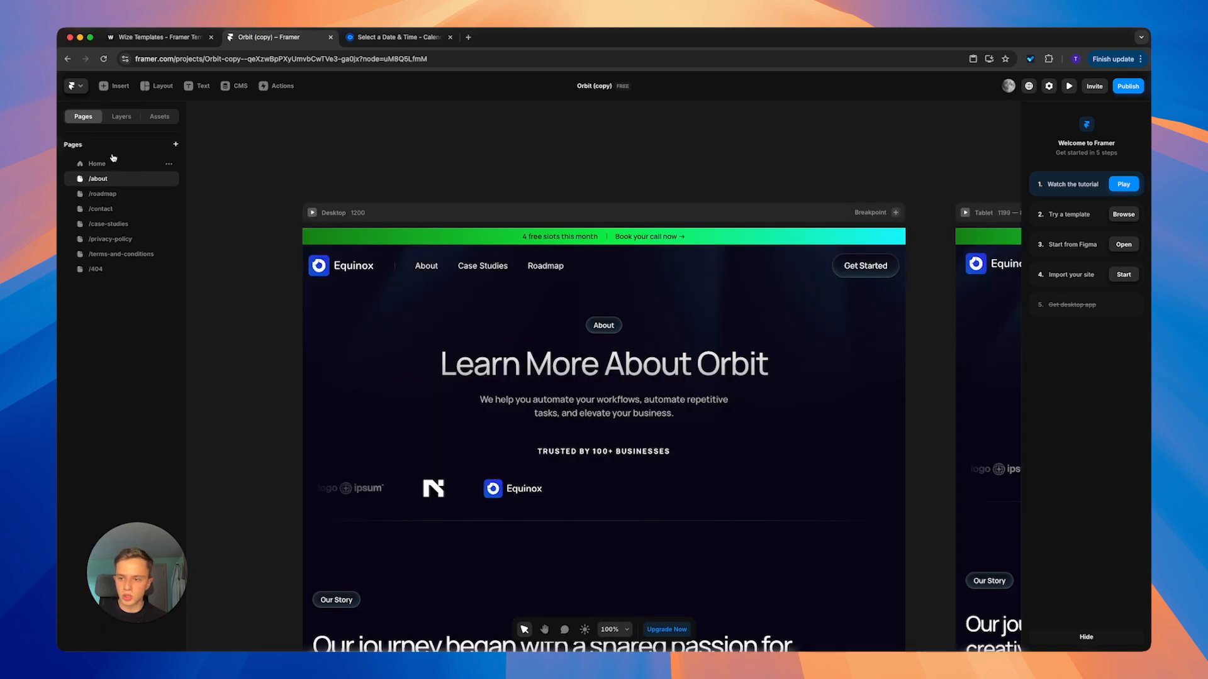
- Look through the Home, /roadmap and /contact pages and return to the /about page
{"action": "left_click", "coordinate": [106, 166]}
{"action": "left_click", "coordinate": [109, 180]}
{"action": "left_click", "coordinate": [112, 195]}
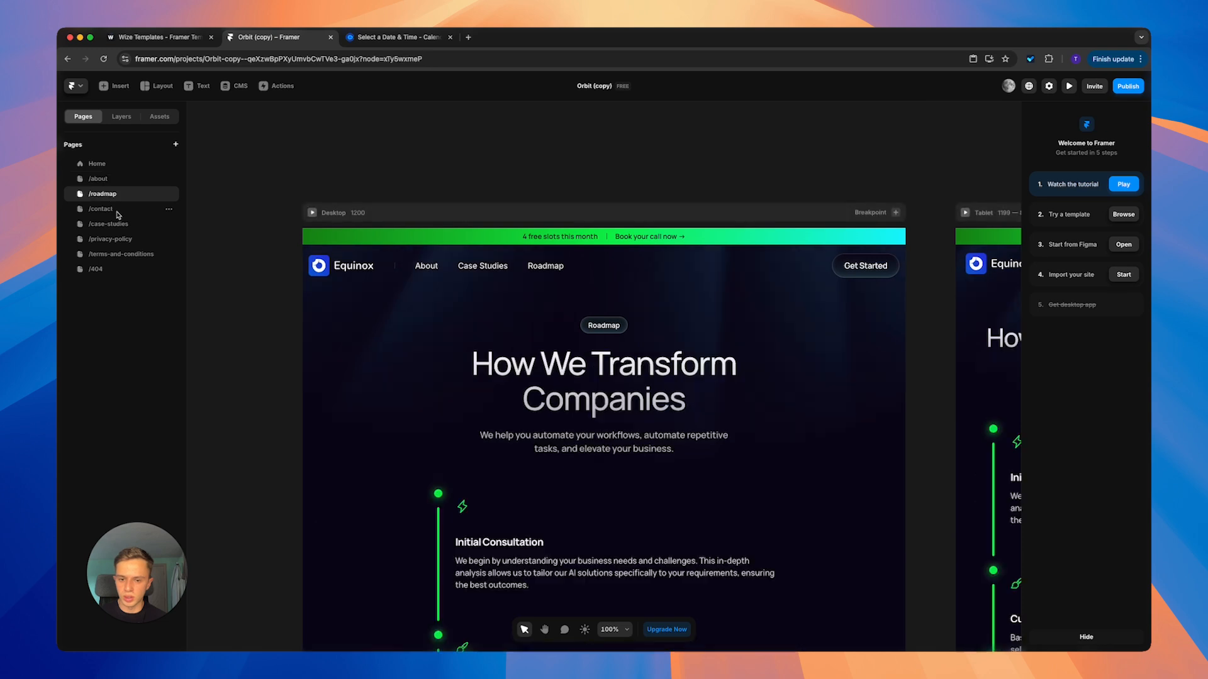
{"action": "left_click", "coordinate": [116, 210]}
{"action": "left_click", "coordinate": [116, 182]}
- Look over the /about page from its hero and story text down to the team and careers sections
{"action": "scroll", "coordinate": [591, 221], "scroll_direction": "down", "scroll_amount": 5}
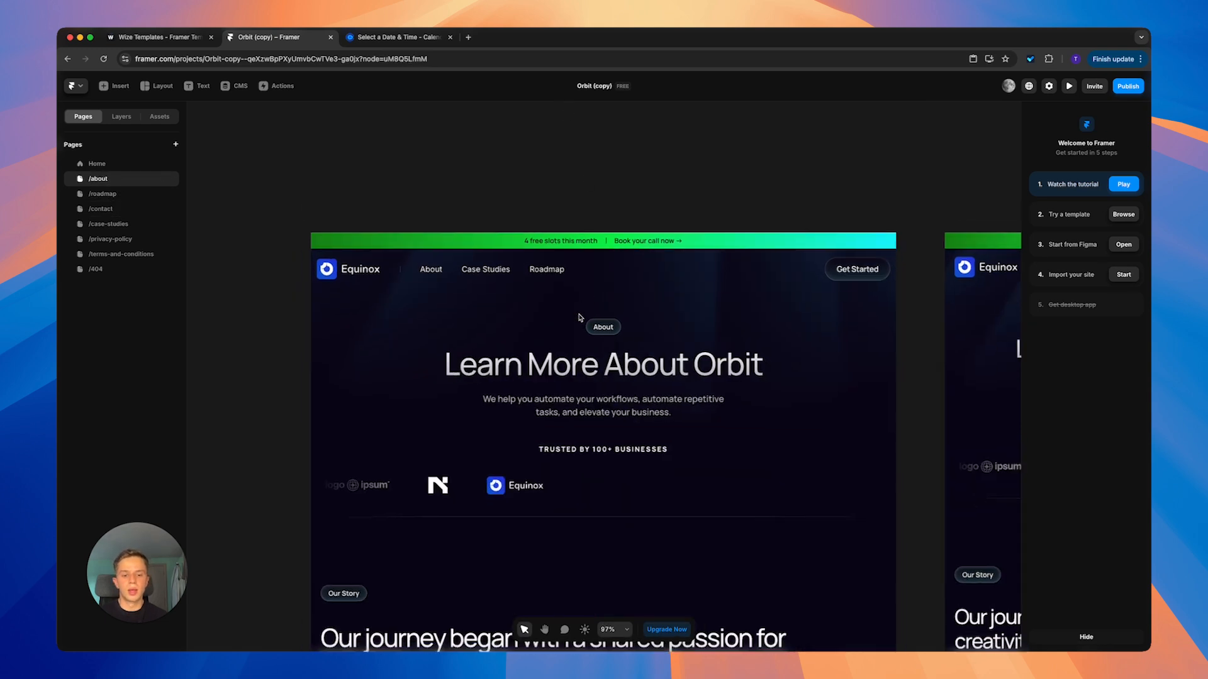
{"action": "scroll", "coordinate": [611, 296], "scroll_direction": "down", "scroll_amount": 4}
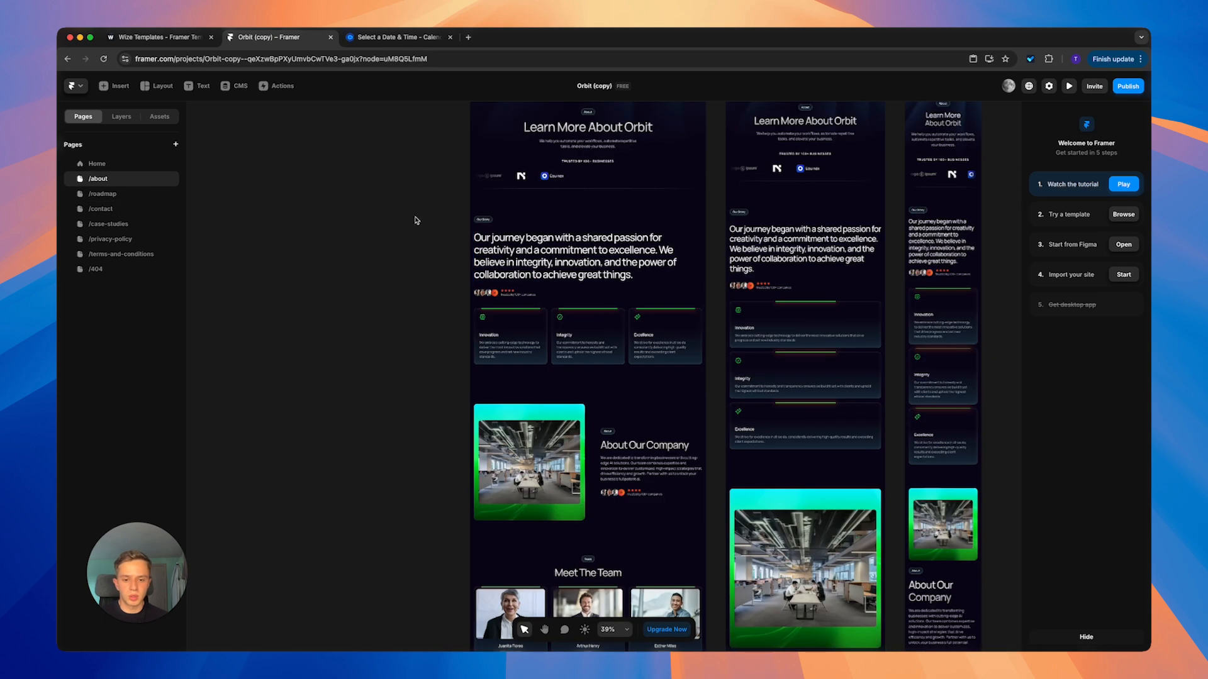
{"action": "left_click_drag", "start_coordinate": [413, 215], "coordinate": [652, 372]}
{"action": "left_click", "coordinate": [582, 244]}
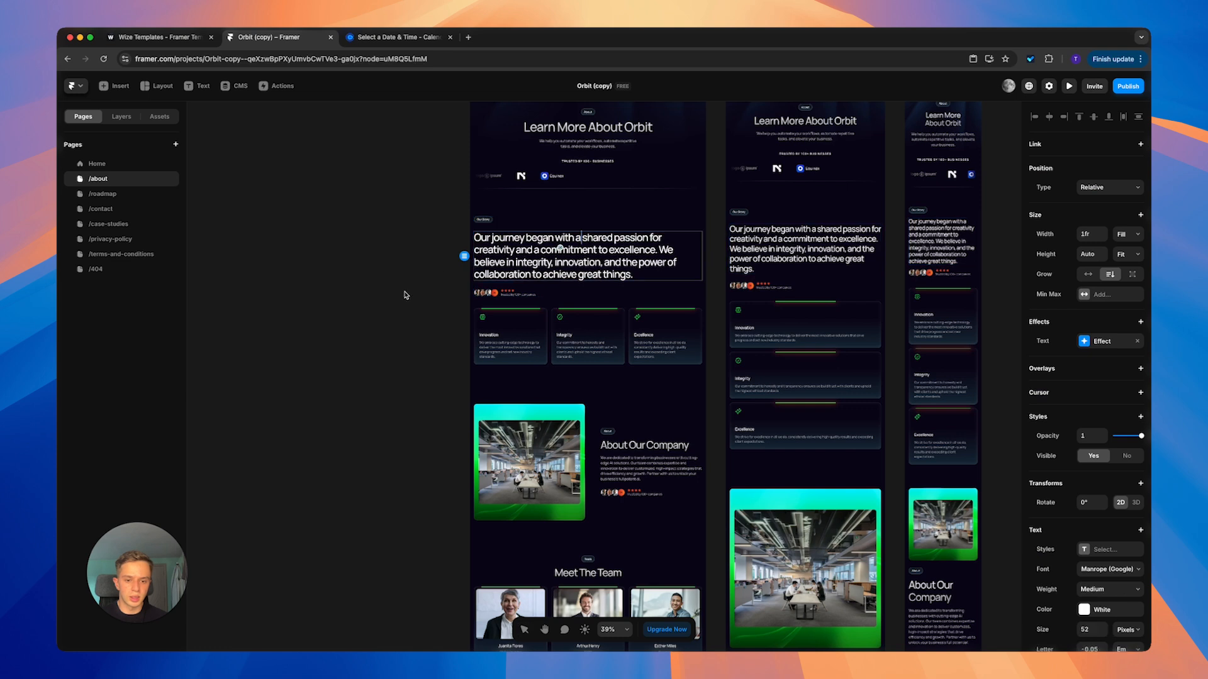
{"action": "left_click_drag", "start_coordinate": [395, 209], "coordinate": [417, 387]}
{"action": "scroll", "coordinate": [702, 479], "scroll_direction": "down", "scroll_amount": 4}
{"action": "scroll", "coordinate": [667, 444], "scroll_direction": "up", "scroll_amount": 6}
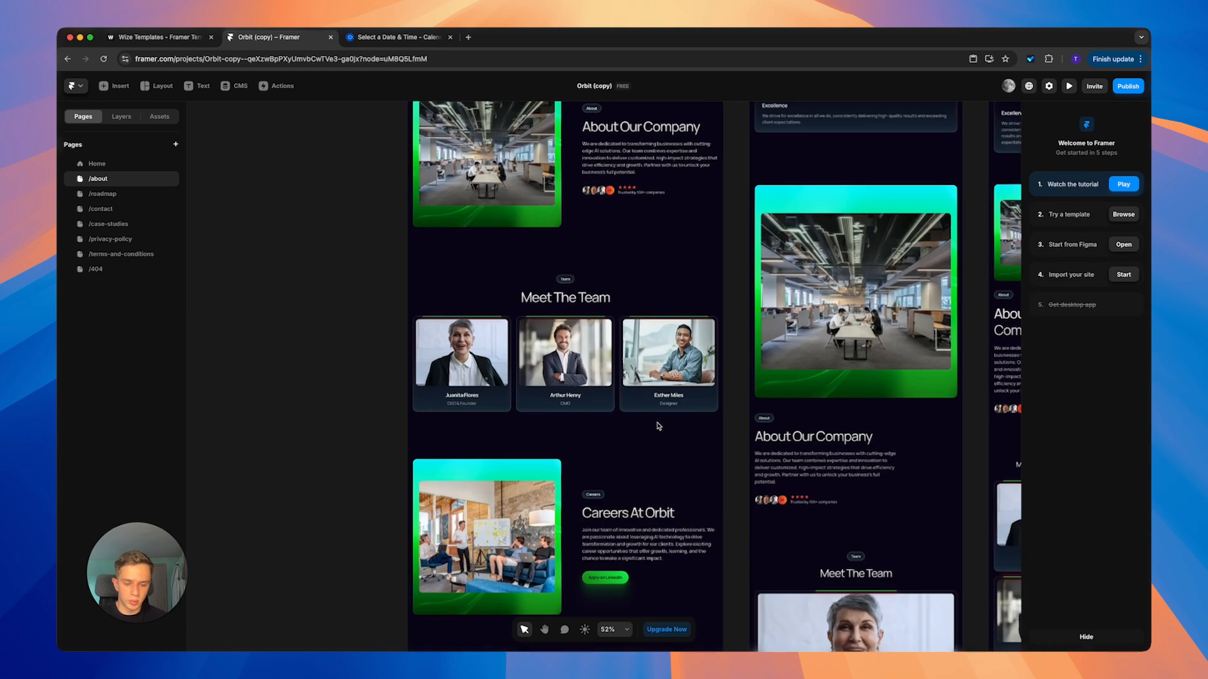
- Hide the Meet The Team section in the /about page's desktop layout and make it visible again
{"action": "left_click", "coordinate": [614, 395]}
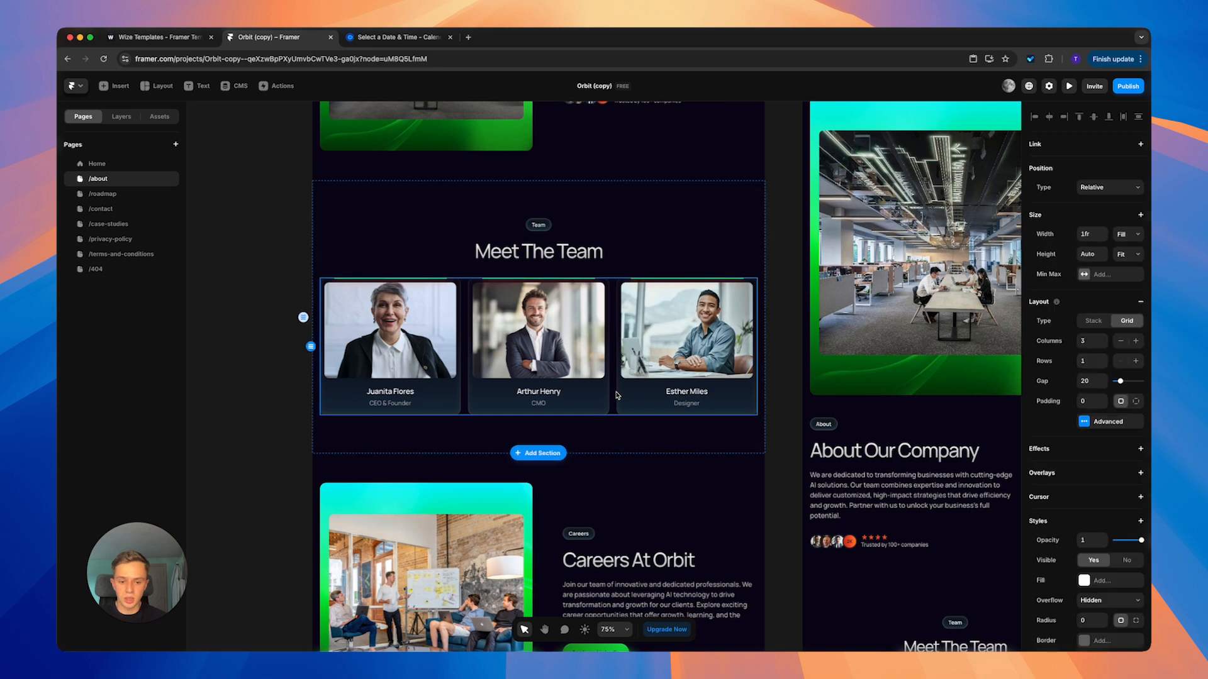
{"action": "left_click", "coordinate": [673, 203]}
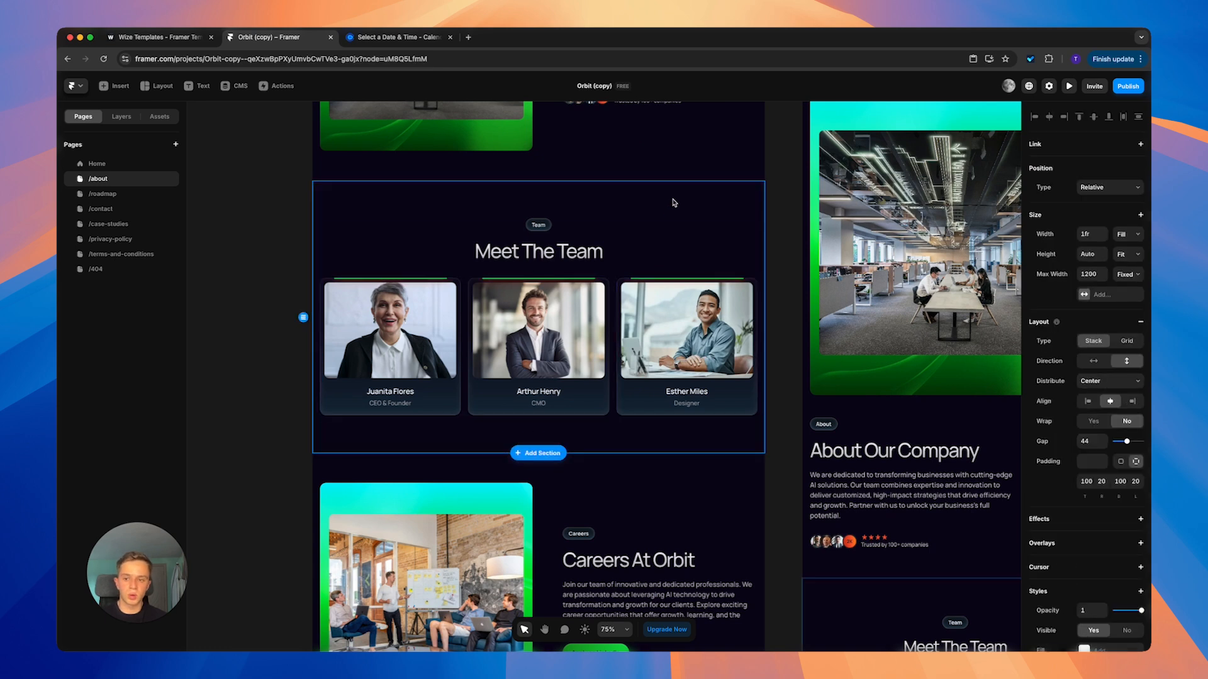
{"action": "left_click", "coordinate": [121, 123]}
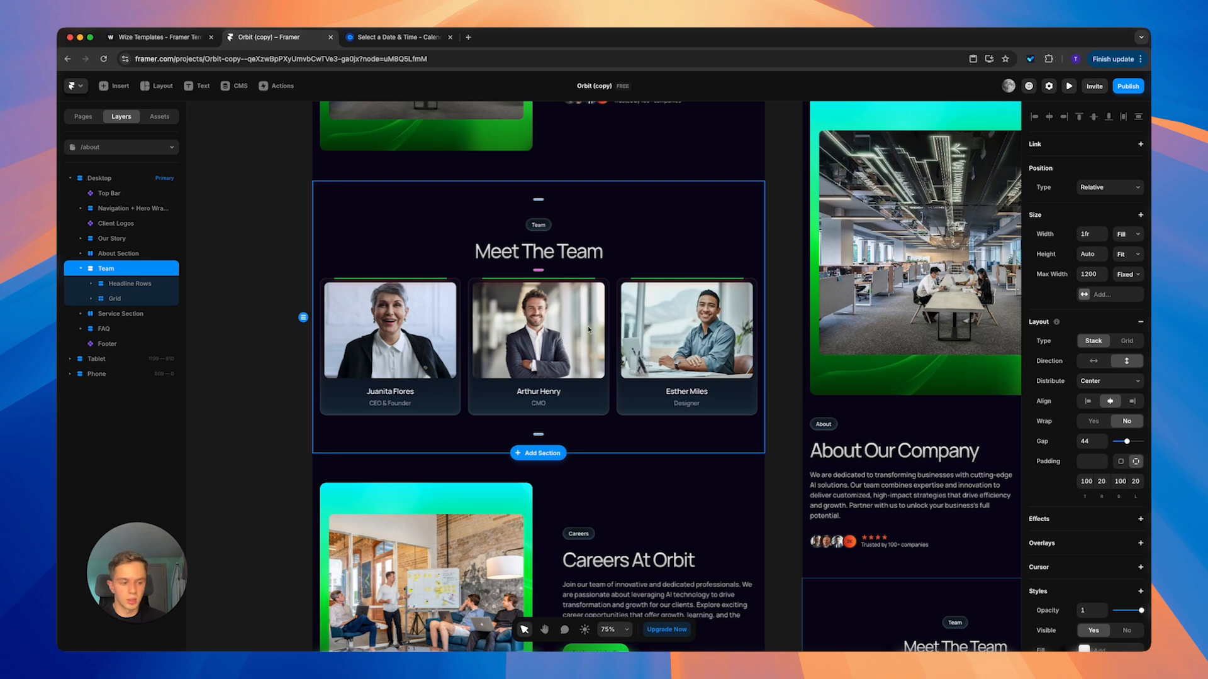
{"action": "scroll", "coordinate": [1107, 504], "scroll_direction": "down", "scroll_amount": 2}
{"action": "left_click", "coordinate": [1119, 553]}
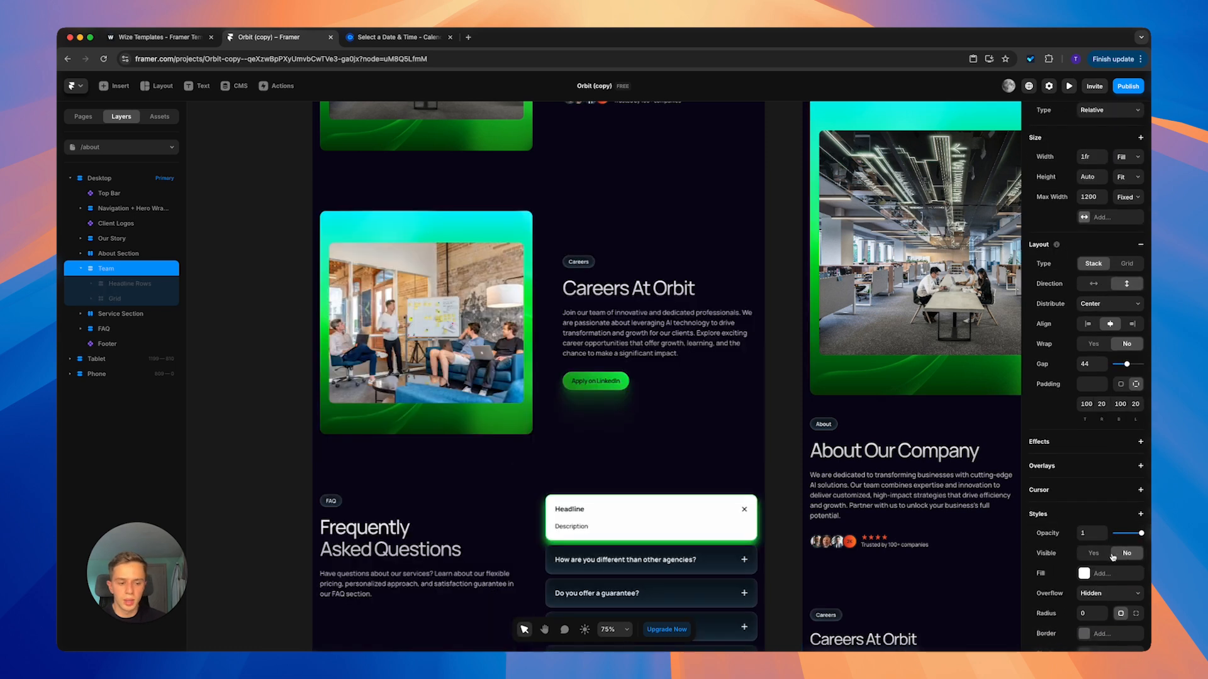
{"action": "left_click", "coordinate": [1094, 553]}
{"action": "left_click", "coordinate": [236, 388]}
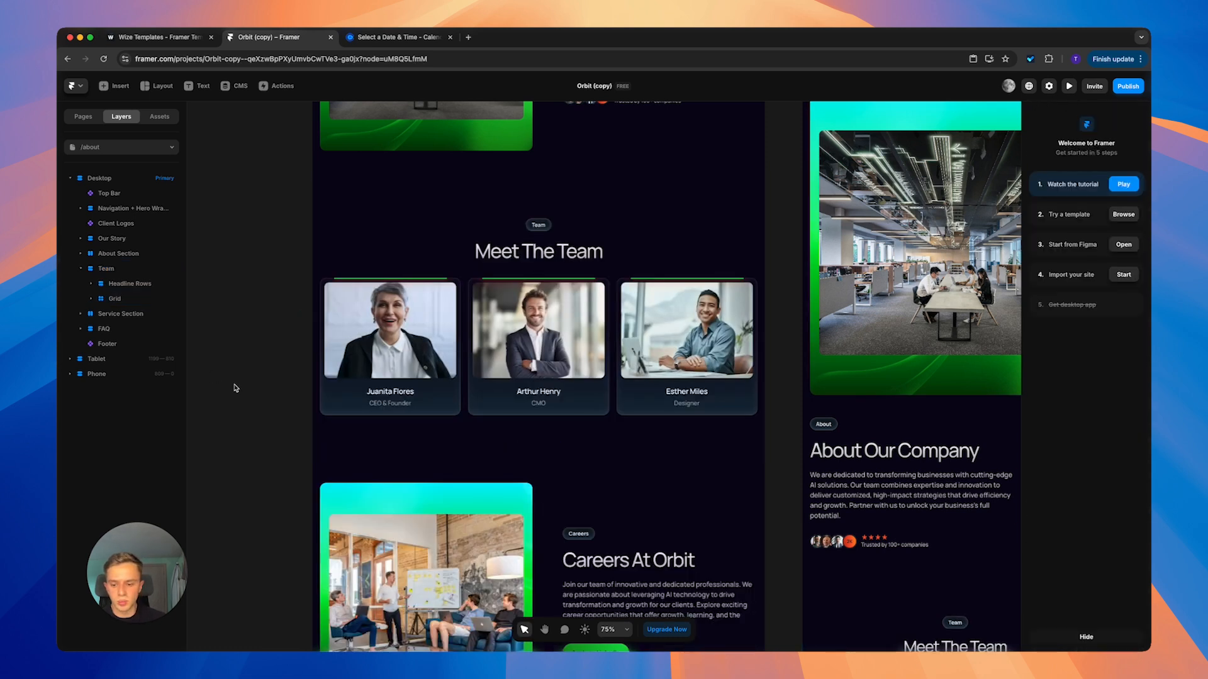
- Hide the third Team member card in the /about page's desktop team grid
{"action": "left_click", "coordinate": [629, 406]}
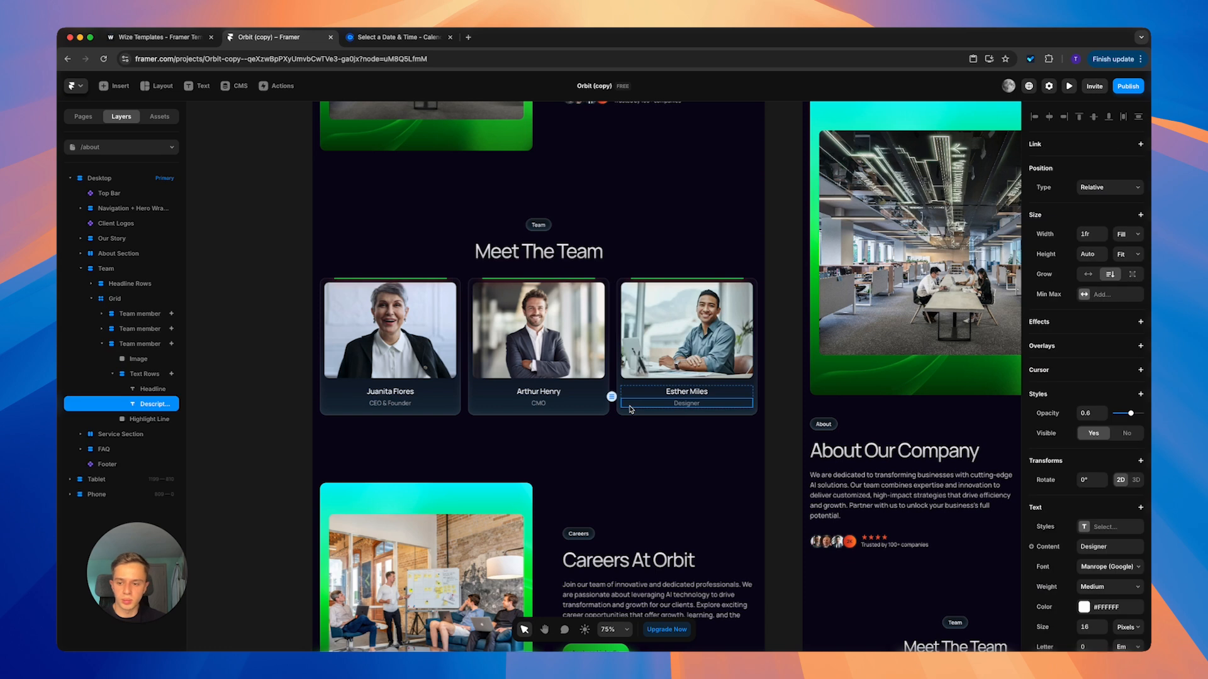
{"action": "left_click", "coordinate": [96, 346]}
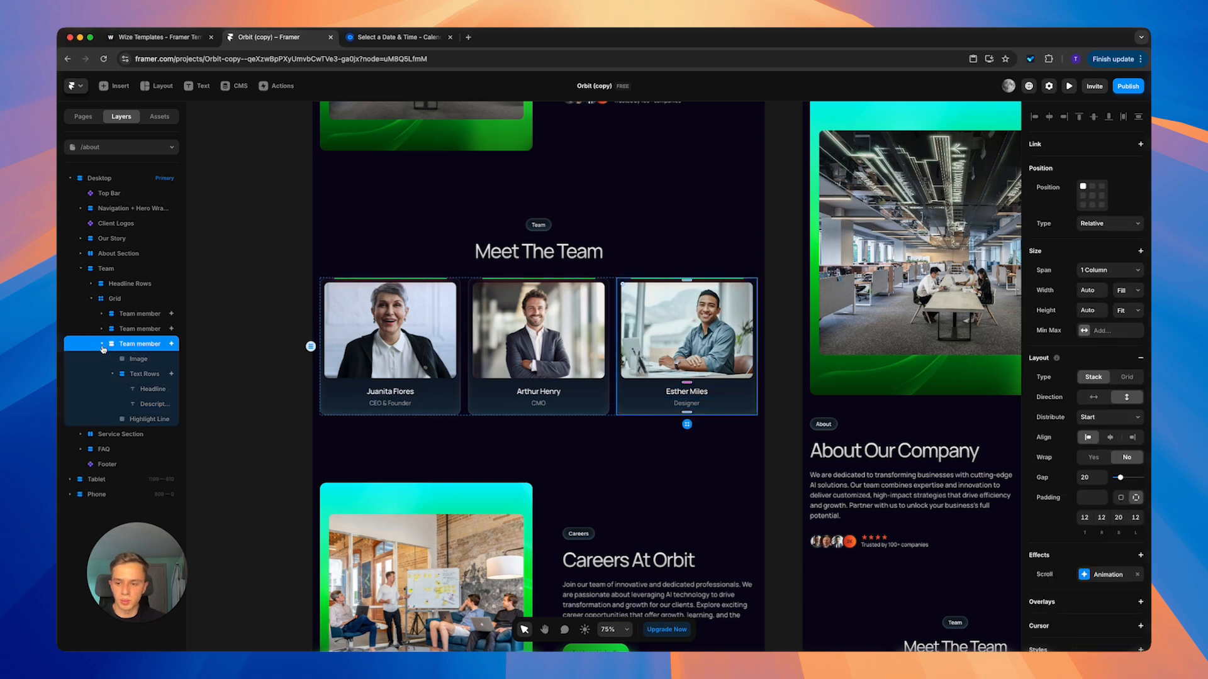
{"action": "left_click", "coordinate": [102, 346]}
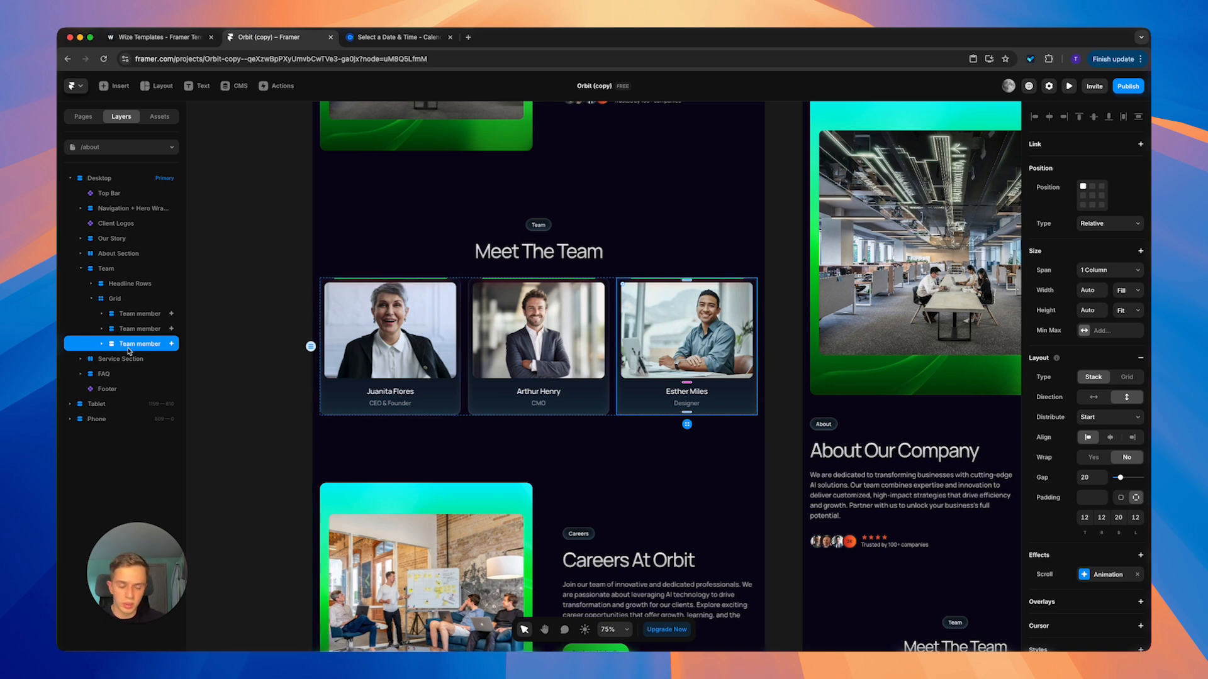
{"action": "scroll", "coordinate": [1125, 464], "scroll_direction": "down", "scroll_amount": 3}
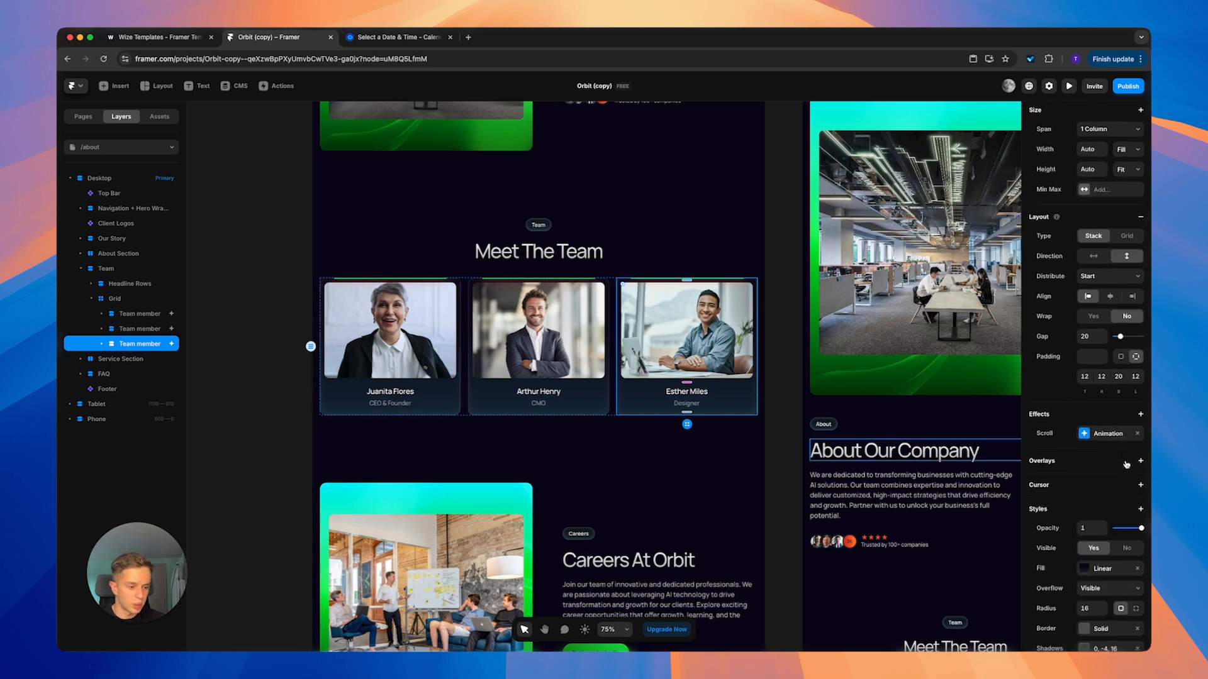
{"action": "left_click", "coordinate": [1121, 550]}
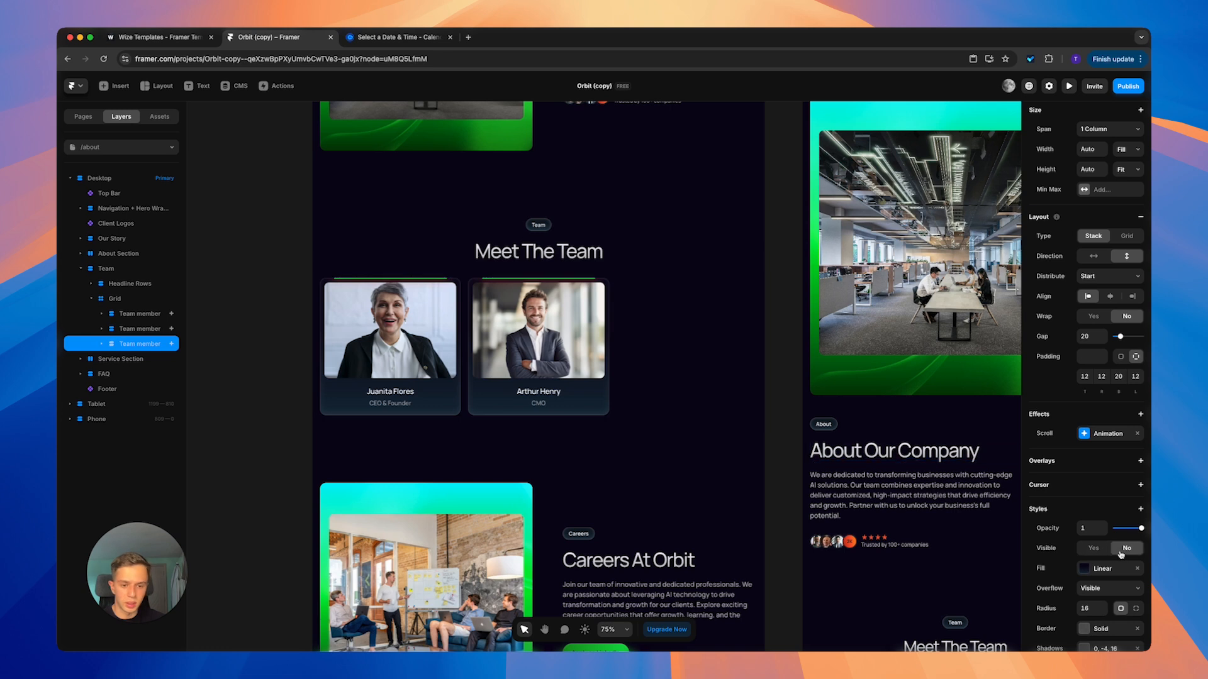
- Set the desktop team grid to 2 columns and select the first team member's image
{"action": "left_click", "coordinate": [129, 303]}
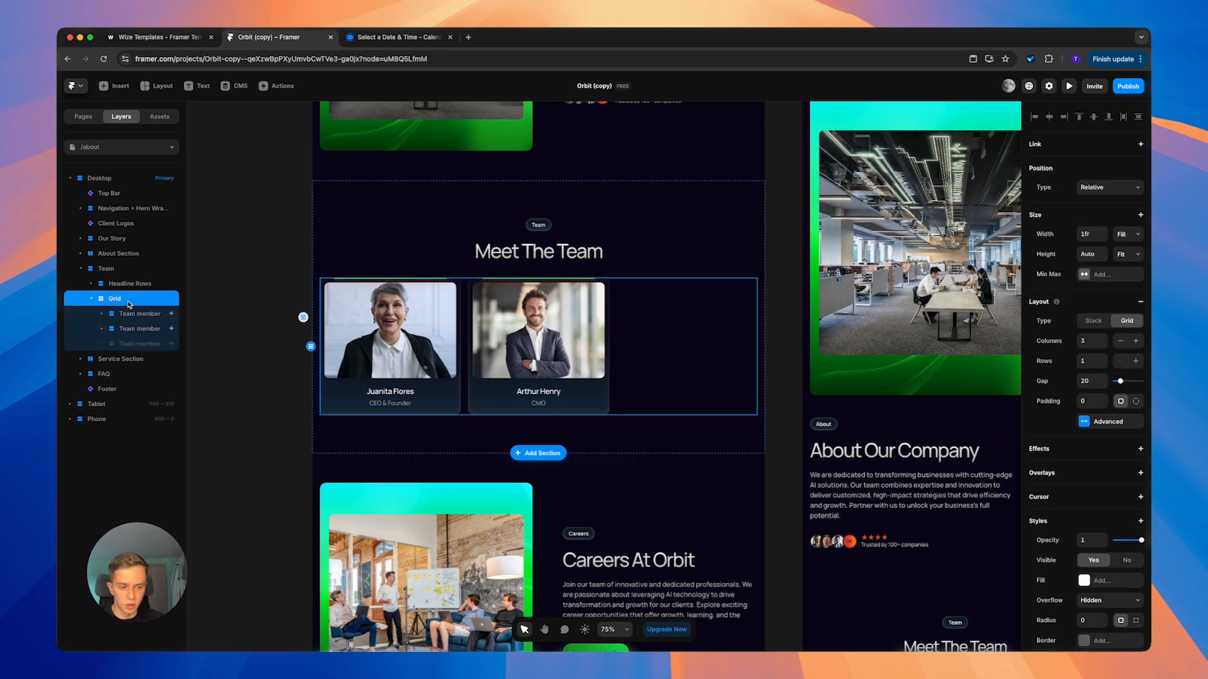
{"action": "left_click", "coordinate": [1123, 342]}
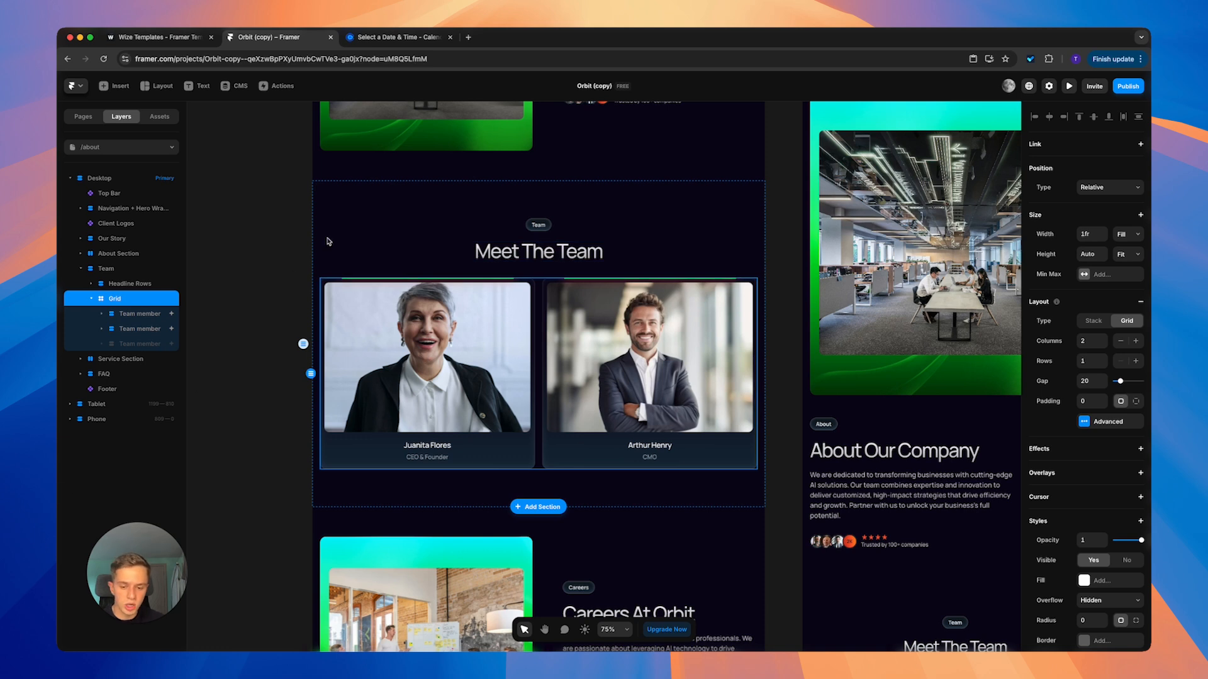
{"action": "left_click", "coordinate": [298, 273]}
{"action": "double_click", "coordinate": [407, 355]}
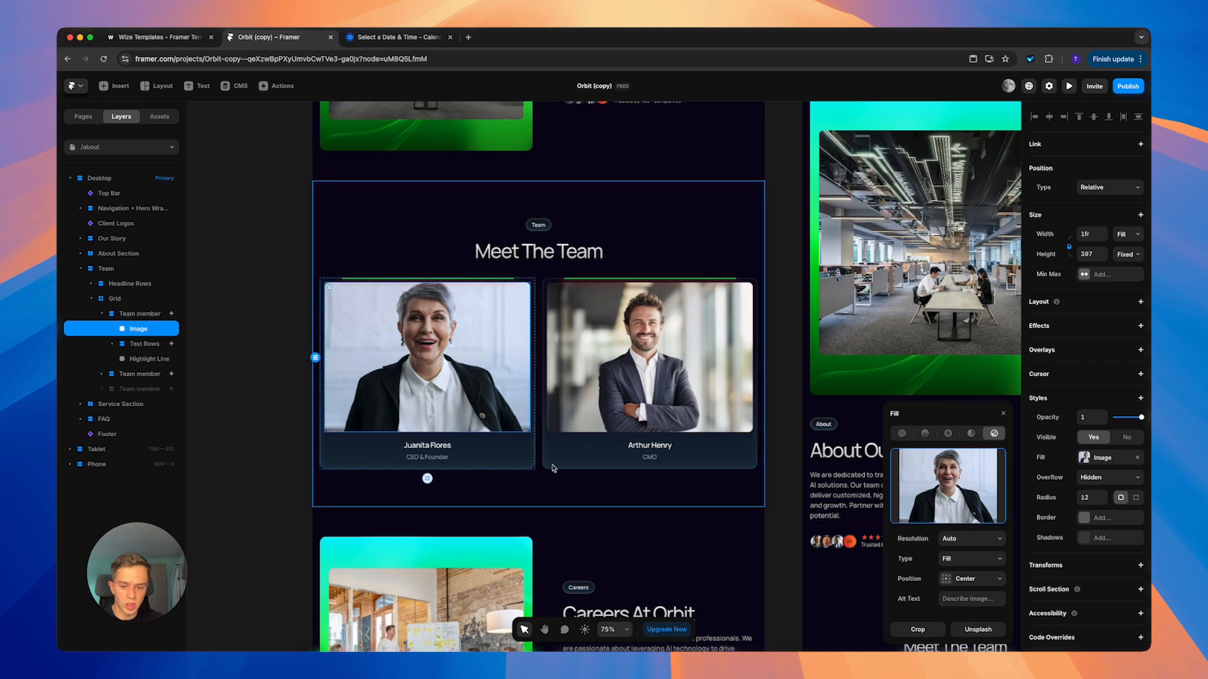
- Set the team grid back to 3 columns and make the third Team member card visible again
{"action": "left_click", "coordinate": [119, 301]}
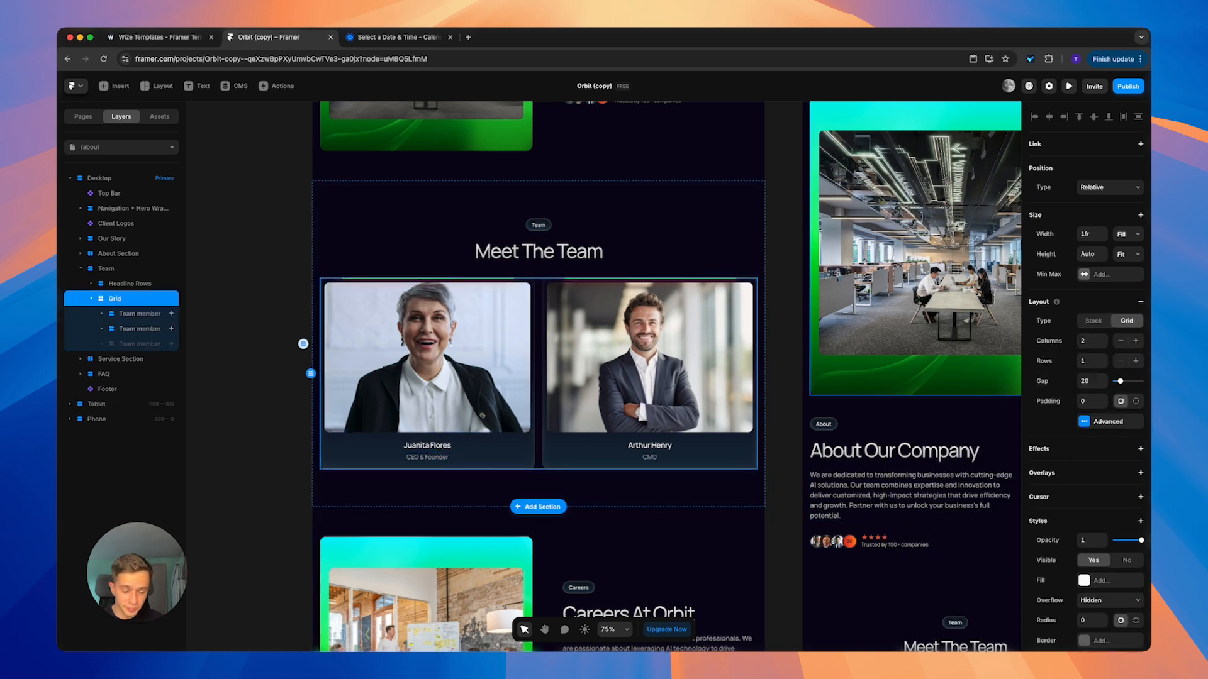
{"action": "left_click", "coordinate": [1136, 340]}
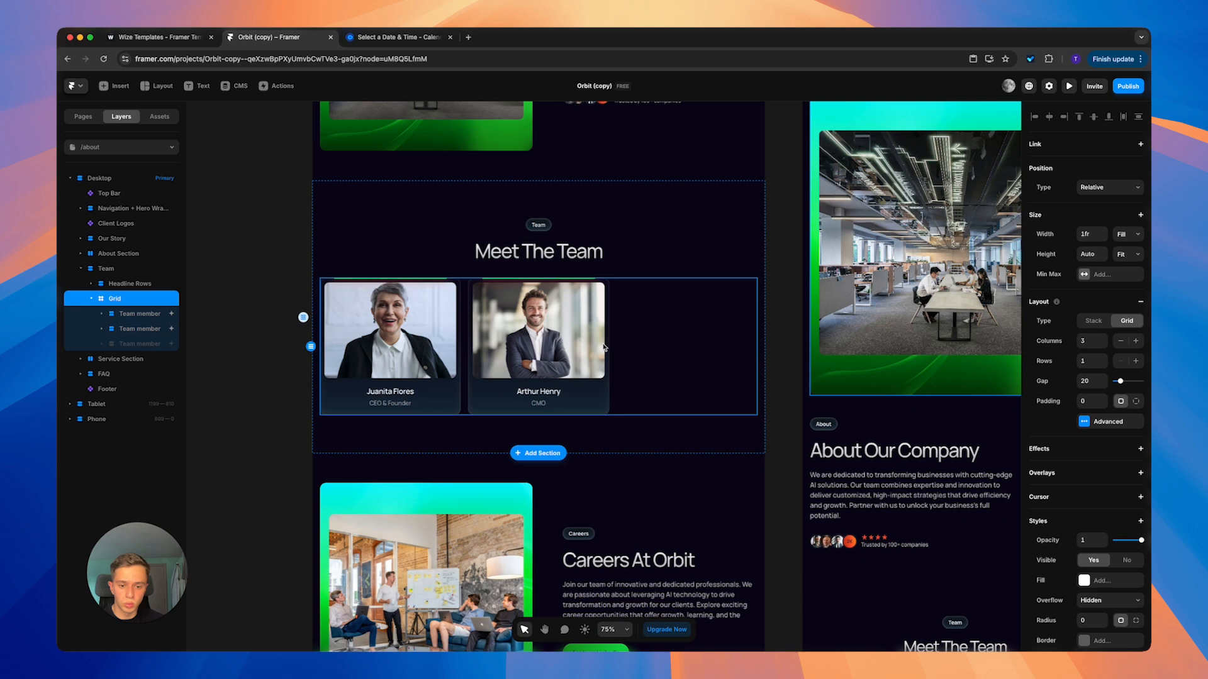
{"action": "left_click", "coordinate": [134, 344]}
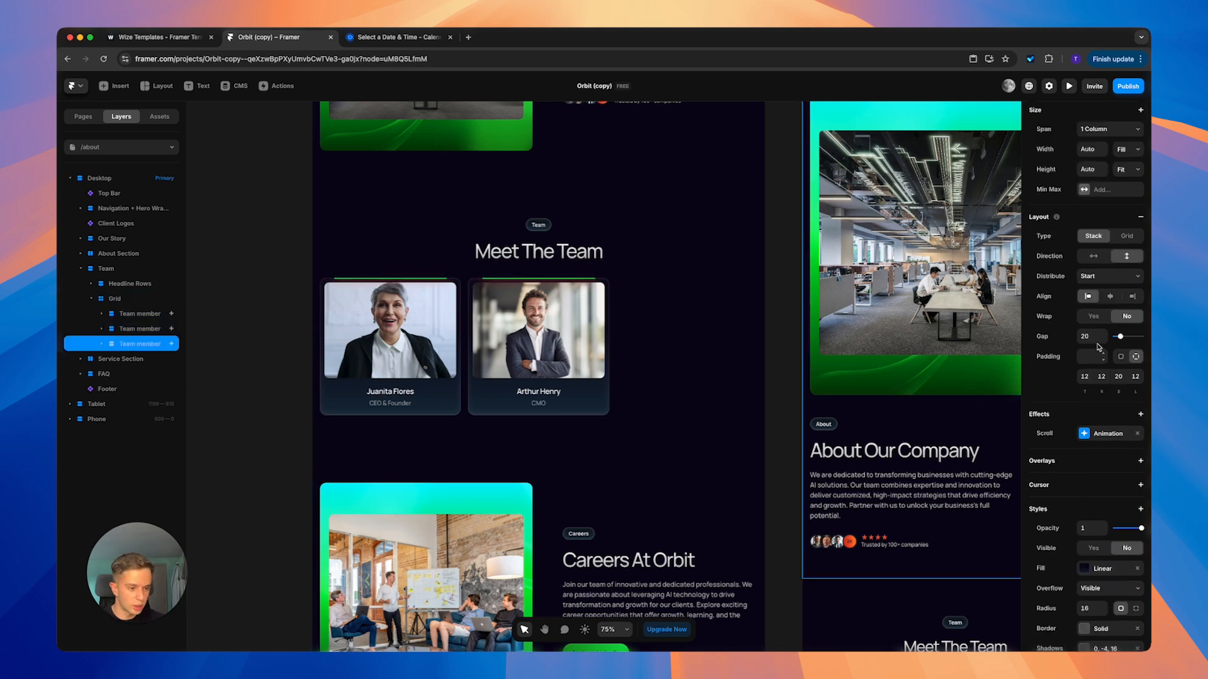
{"action": "left_click", "coordinate": [1095, 547]}
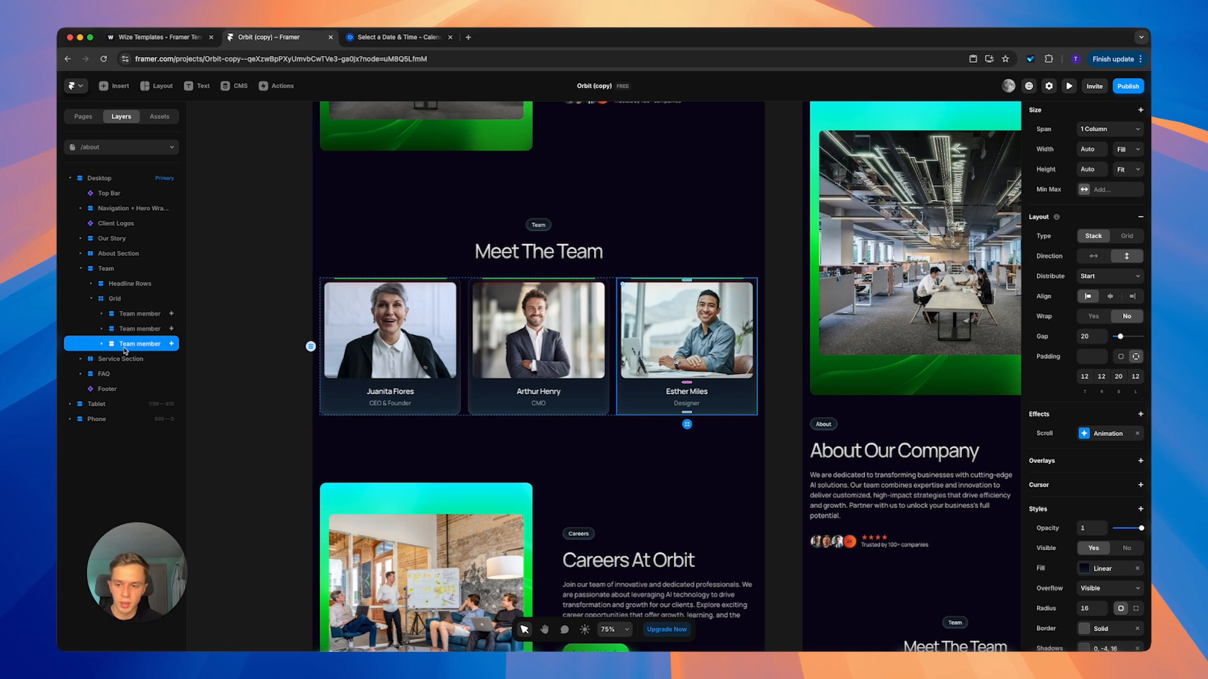
- Duplicate the third Team member card, try the team grid with 2 columns and return it to 3
{"action": "left_click", "coordinate": [685, 424]}
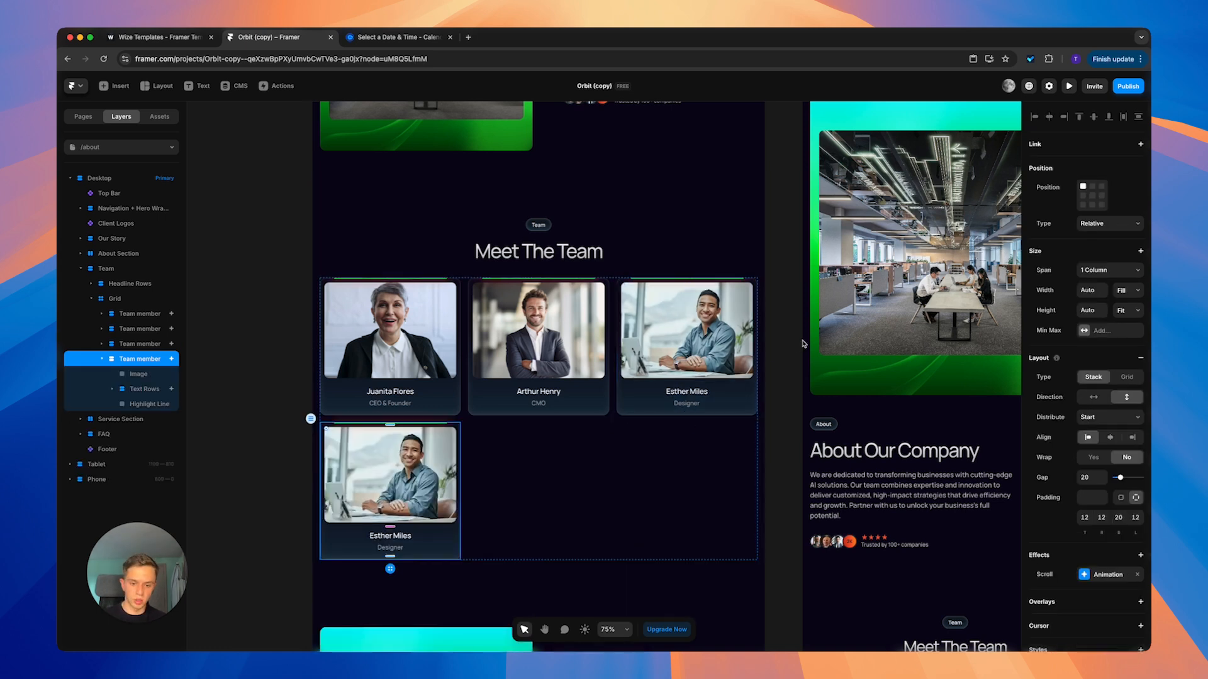
{"action": "left_click", "coordinate": [703, 480]}
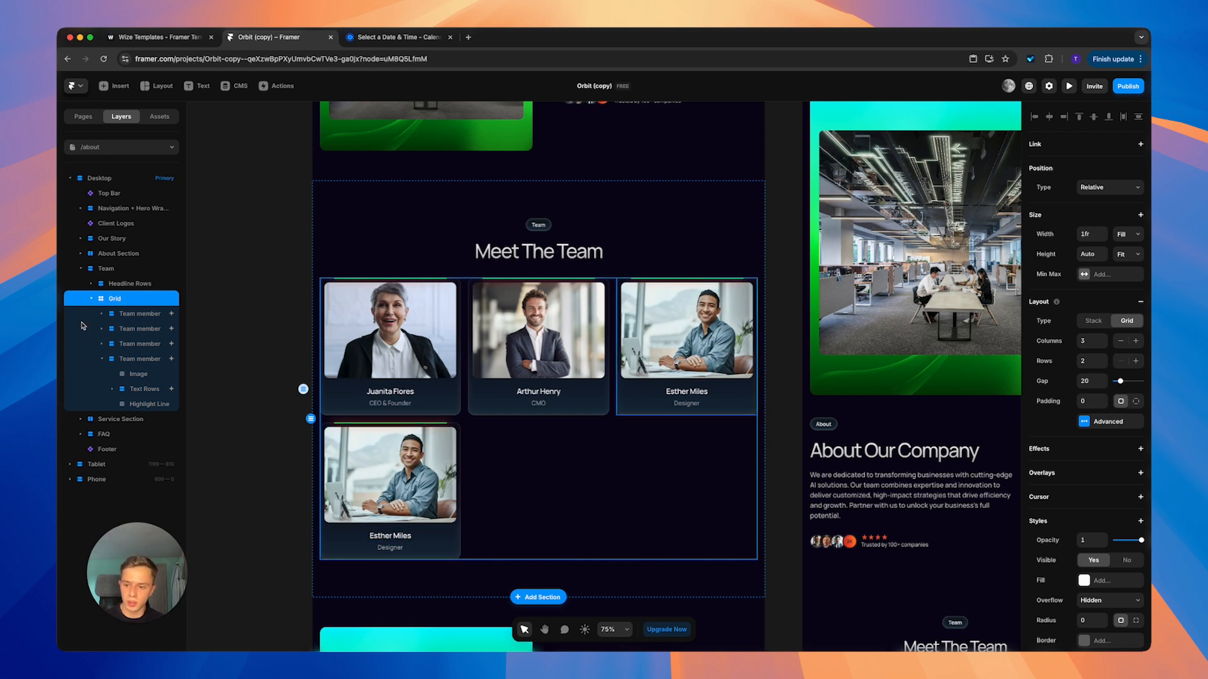
{"action": "left_click", "coordinate": [1120, 340]}
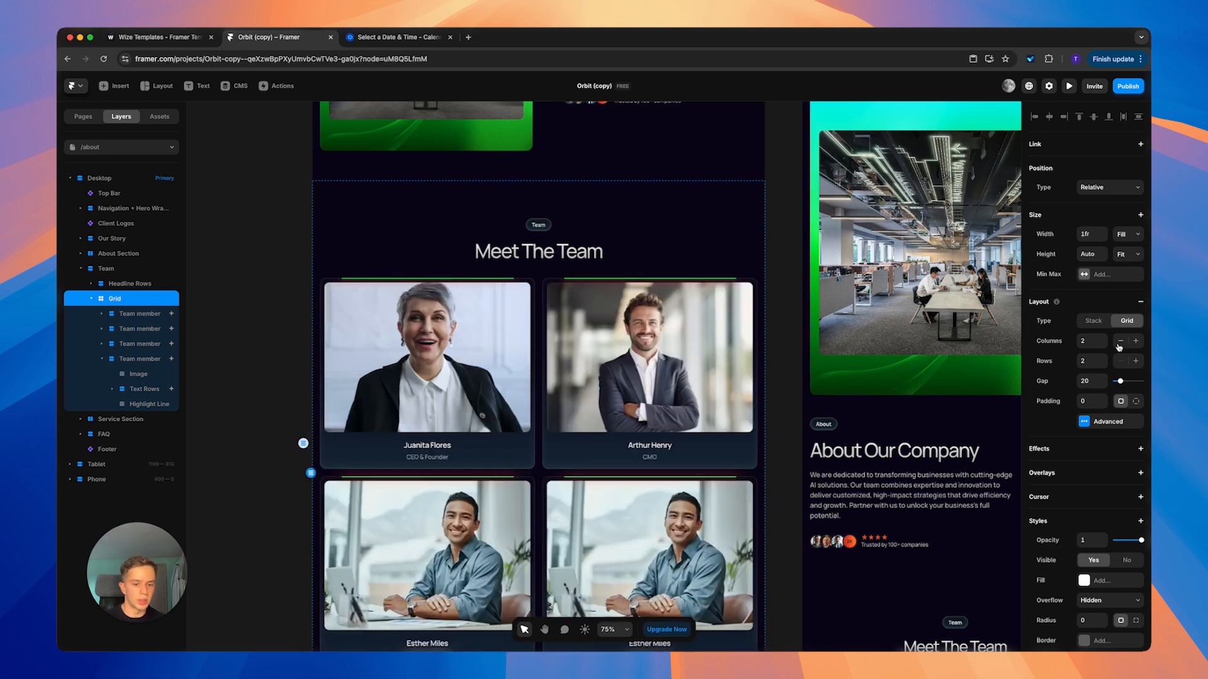
{"action": "scroll", "coordinate": [1141, 351], "scroll_direction": "down", "scroll_amount": 3}
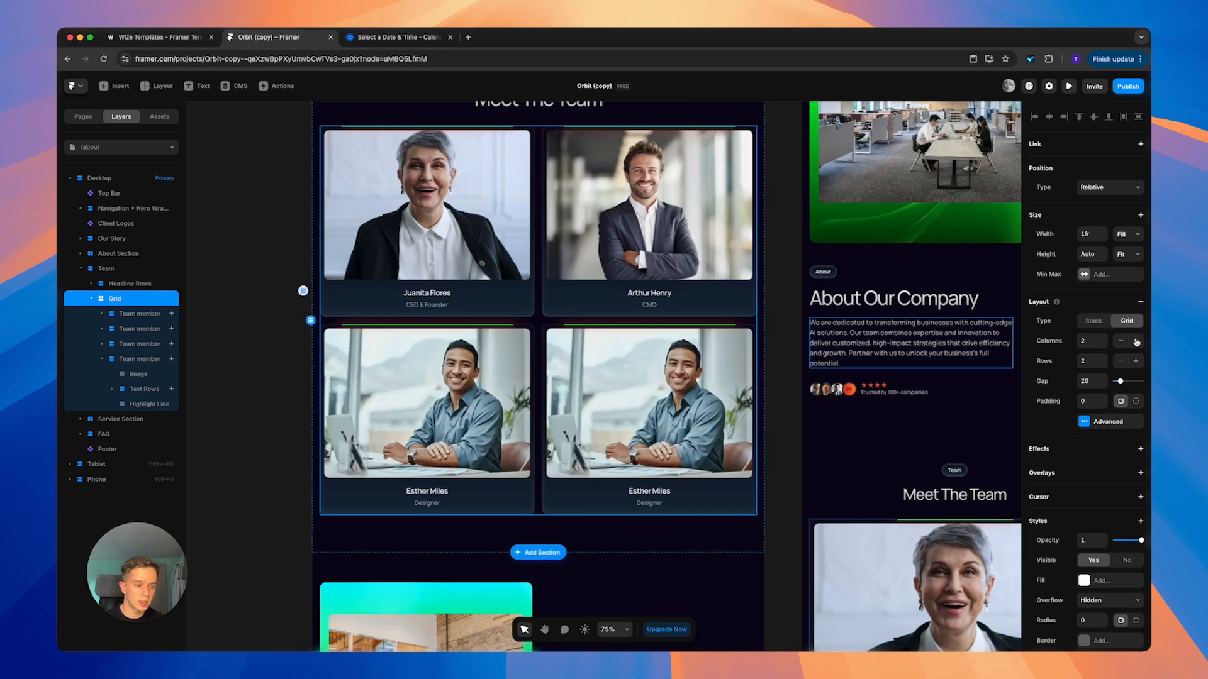
{"action": "left_click", "coordinate": [1136, 340]}
- Duplicate the fourth Team member card twice to fill the second row of the team grid
{"action": "left_click", "coordinate": [118, 360]}
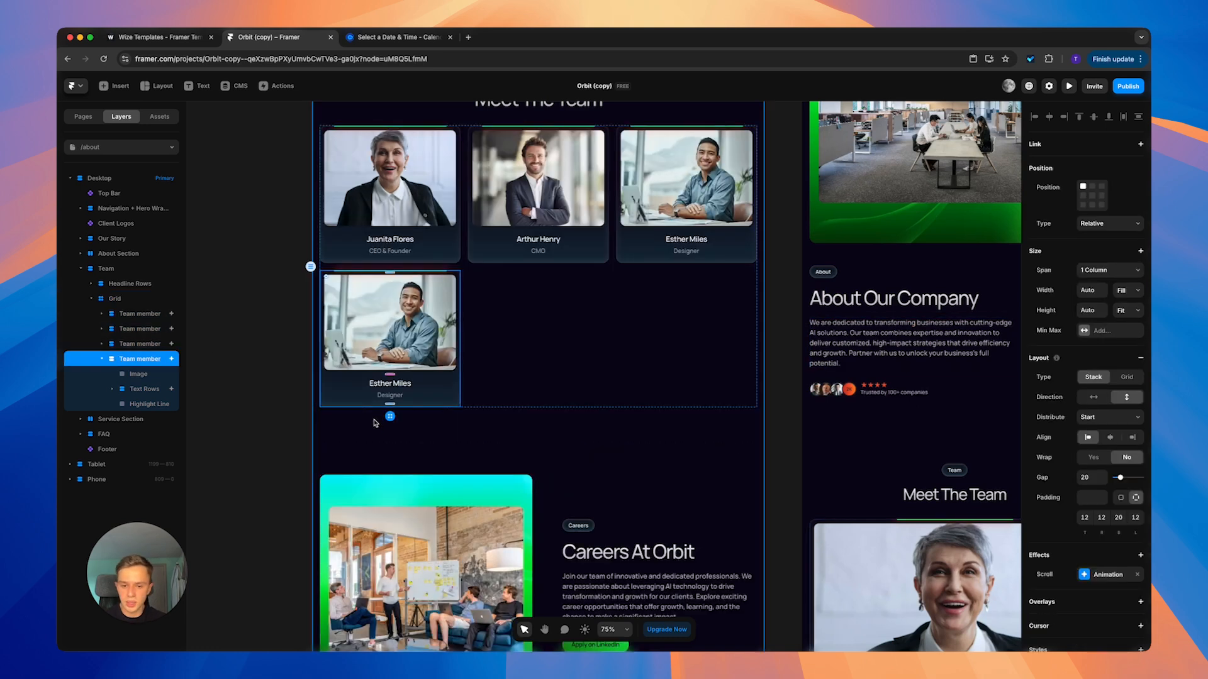
{"action": "key", "text": "super+d"}
{"action": "key", "text": "super+d"}
{"action": "scroll", "coordinate": [224, 418], "scroll_direction": "up", "scroll_amount": 3}
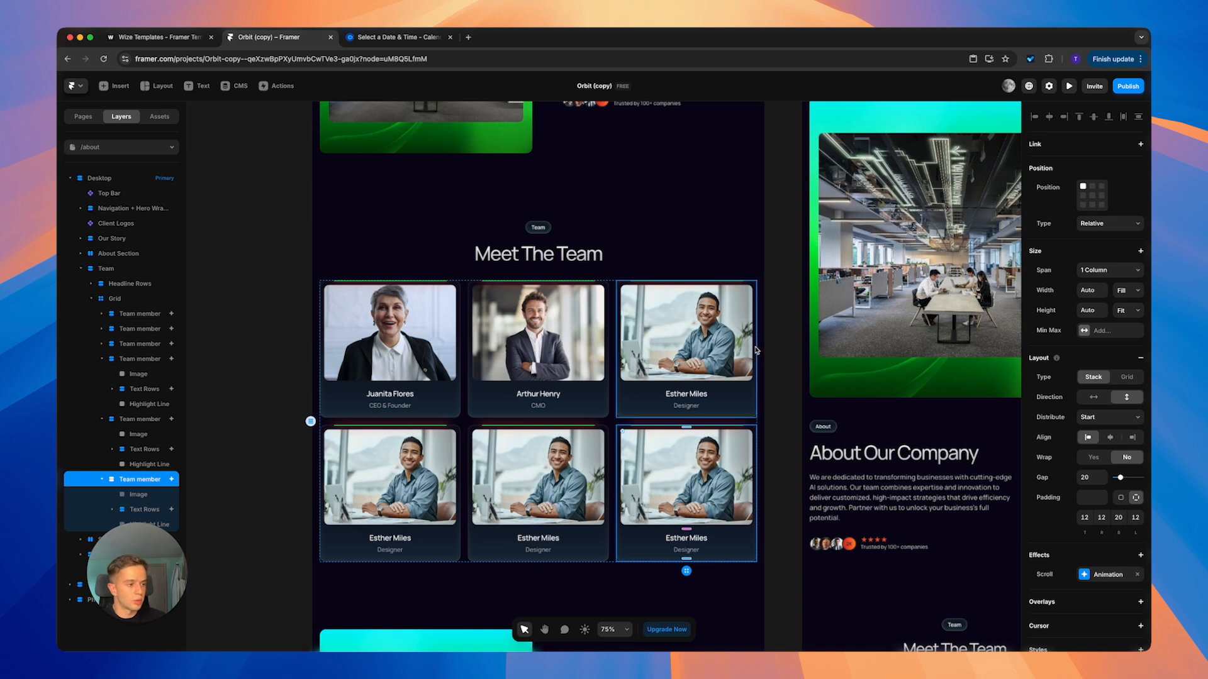
- Look over the rest of /about, go to the /case-studies page and open the Calendar value of its desktop Calendly embed
{"action": "scroll", "coordinate": [764, 358], "scroll_direction": "down", "scroll_amount": 10}
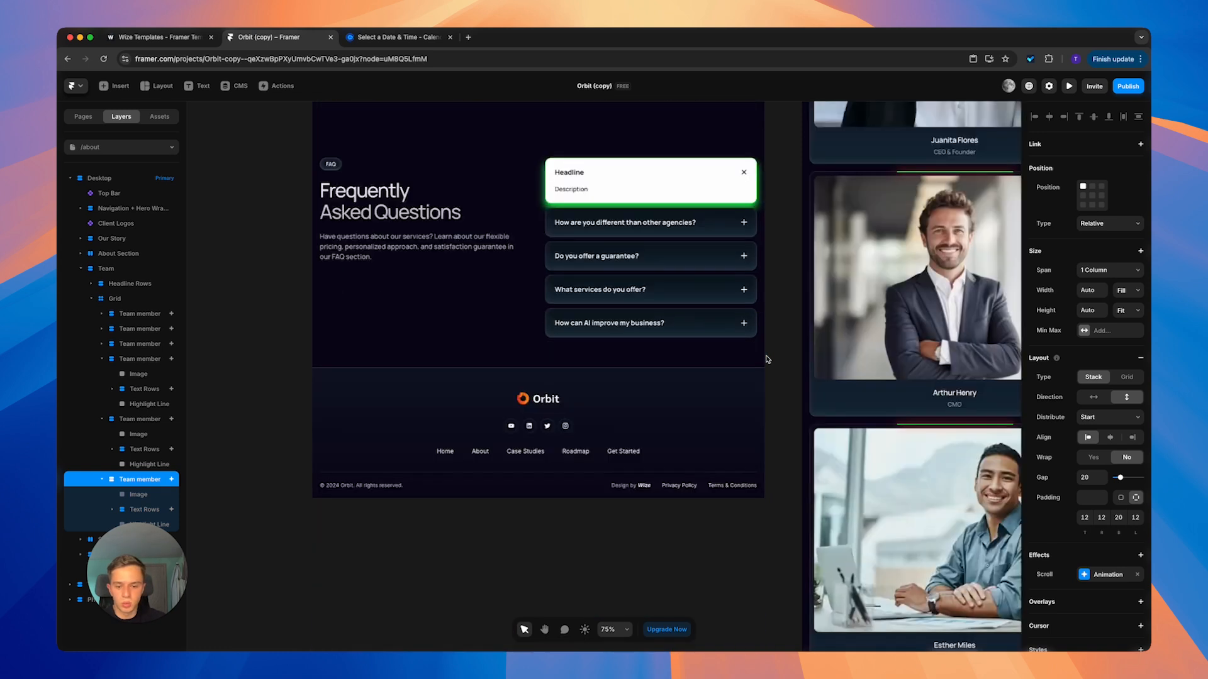
{"action": "scroll", "coordinate": [766, 359], "scroll_direction": "up", "scroll_amount": 10}
{"action": "left_click", "coordinate": [83, 116]}
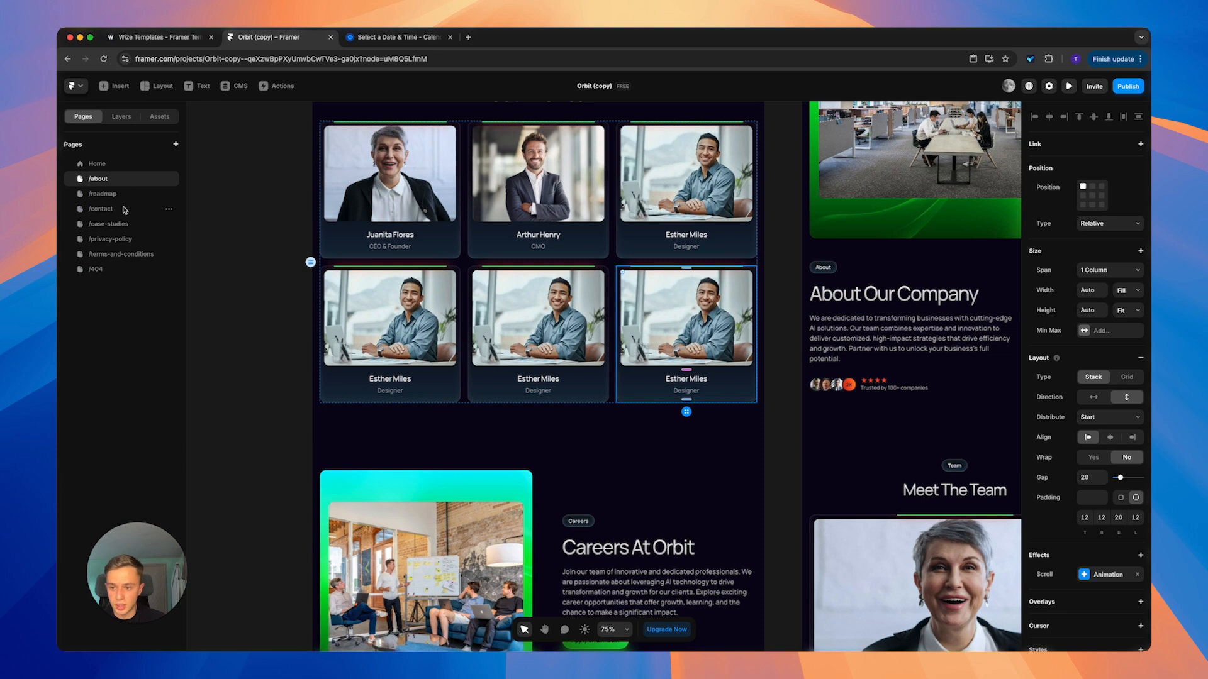
{"action": "left_click", "coordinate": [108, 224]}
{"action": "scroll", "coordinate": [547, 323], "scroll_direction": "down", "scroll_amount": 10}
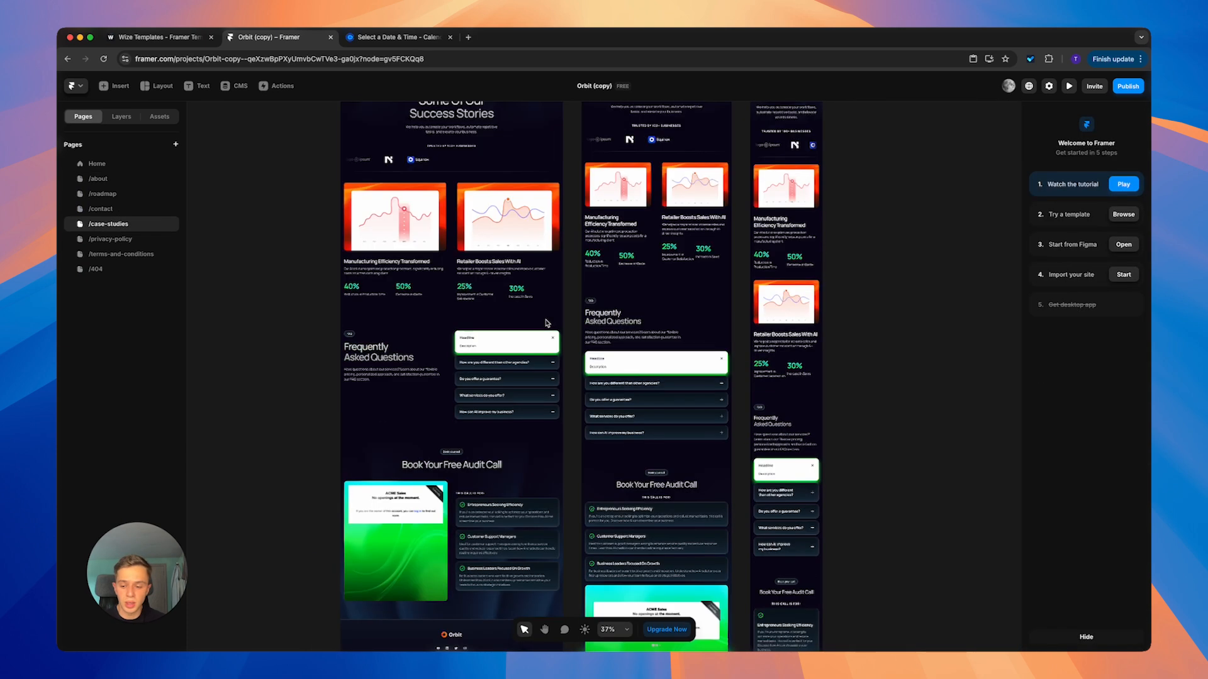
{"action": "left_click", "coordinate": [418, 485]}
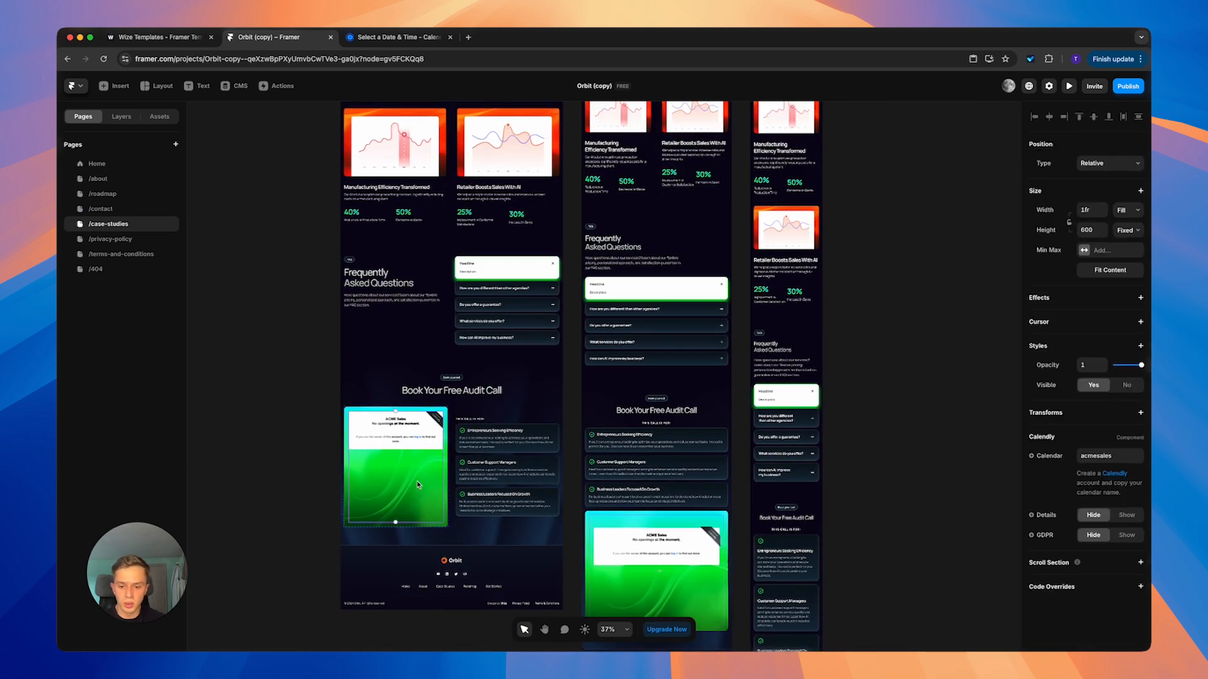
{"action": "left_click", "coordinate": [1107, 456]}
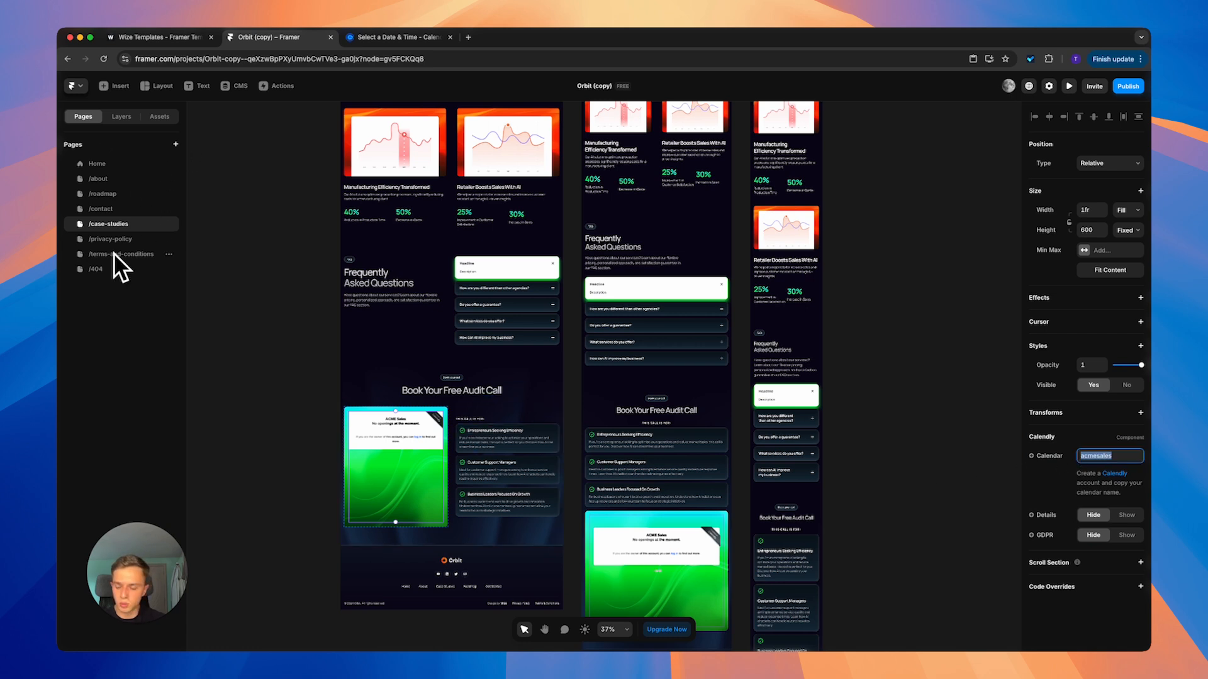
- Go to the /contact page, open the Calendar value of its desktop Calendly embed and leave it
{"action": "left_click", "coordinate": [101, 208]}
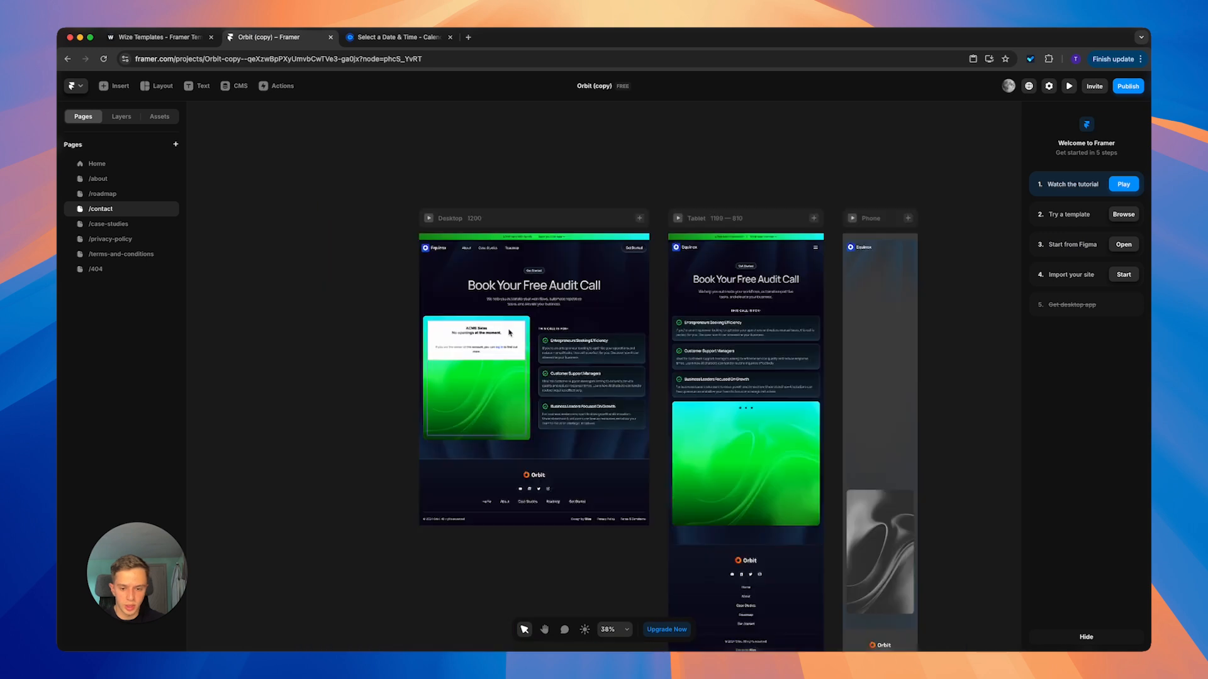
{"action": "scroll", "coordinate": [509, 333], "scroll_direction": "down", "scroll_amount": 2}
{"action": "left_click", "coordinate": [451, 269]}
{"action": "scroll", "coordinate": [486, 266], "scroll_direction": "up", "scroll_amount": 5}
{"action": "left_click", "coordinate": [1125, 456]}
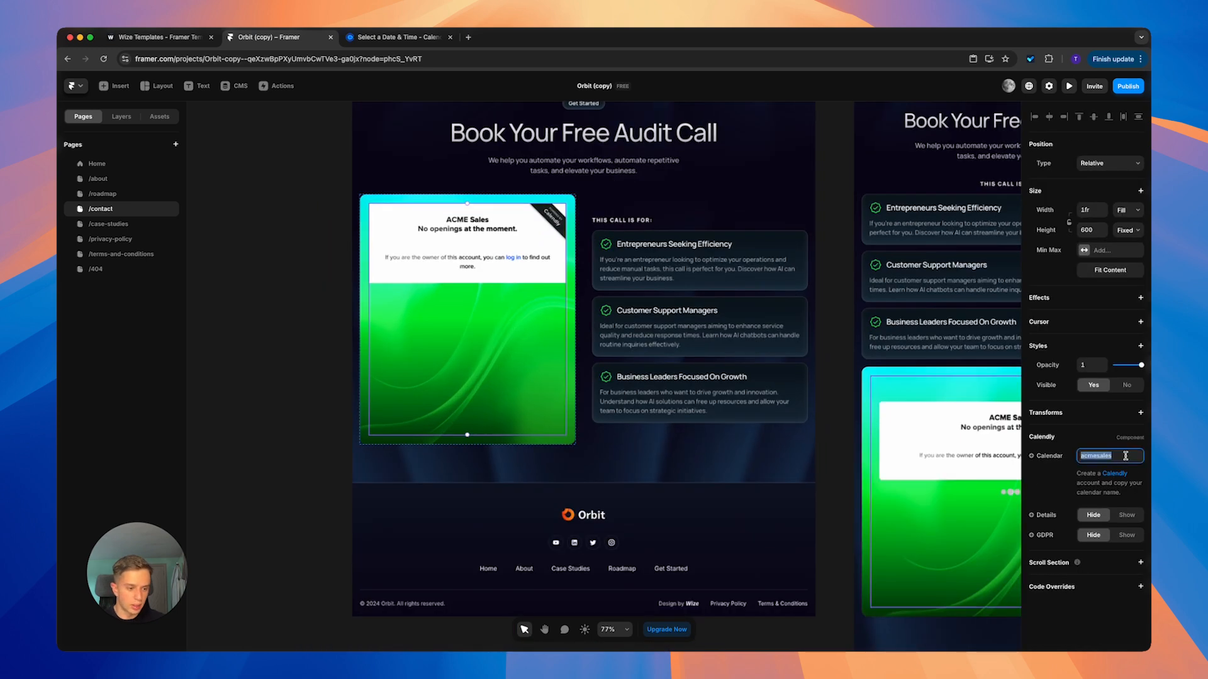
{"action": "left_click", "coordinate": [177, 323]}
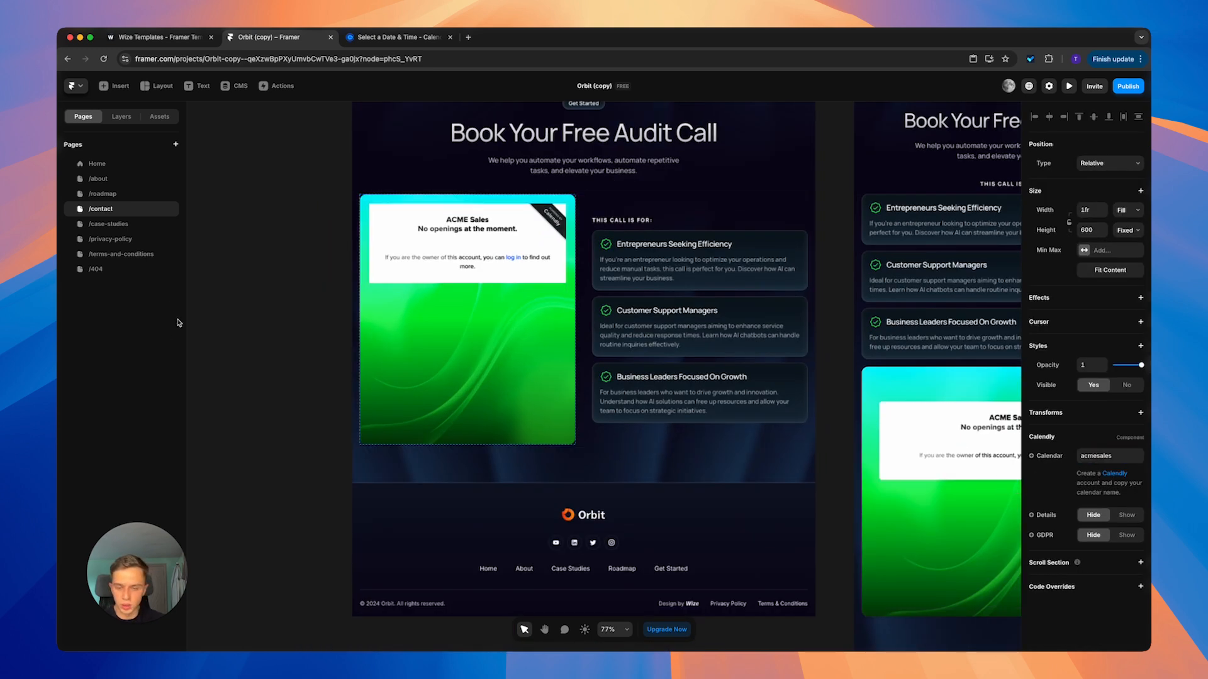
- Look over the /privacy-policy page's text across its desktop, tablet and phone layouts
{"action": "left_click", "coordinate": [132, 244]}
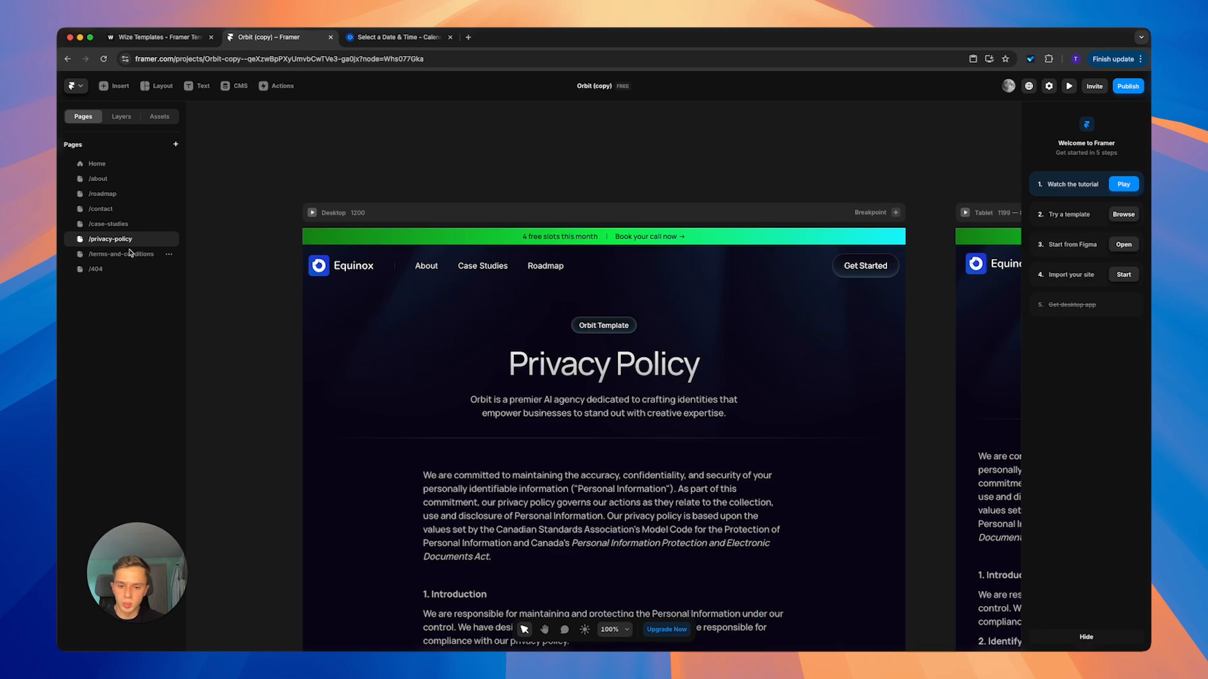
{"action": "left_click", "coordinate": [129, 253]}
{"action": "left_click", "coordinate": [128, 244]}
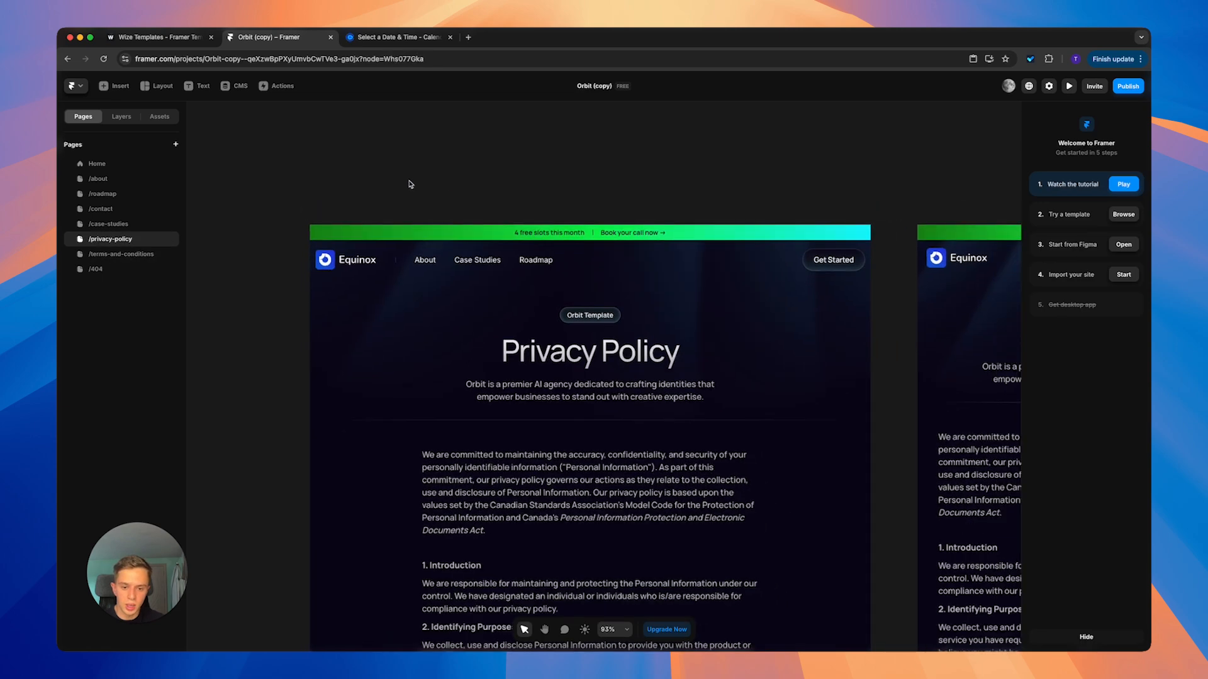
{"action": "scroll", "coordinate": [409, 185], "scroll_direction": "down", "scroll_amount": 5}
{"action": "scroll", "coordinate": [410, 183], "scroll_direction": "down", "scroll_amount": 4}
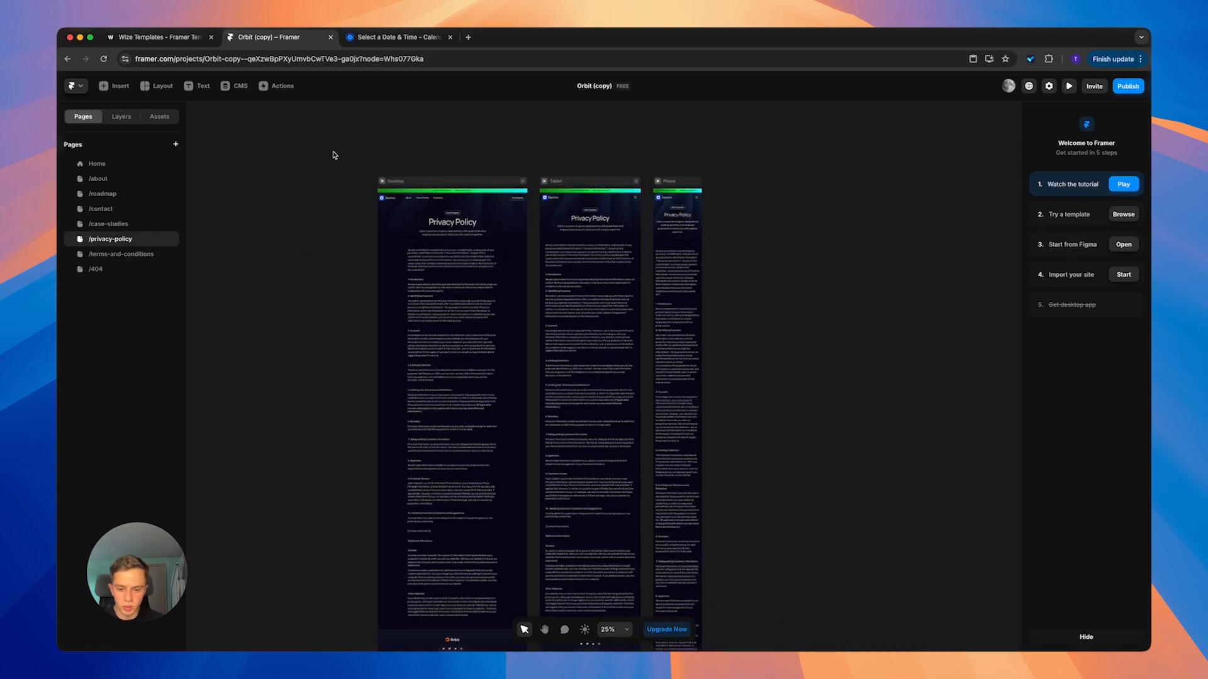
{"action": "left_click_drag", "start_coordinate": [333, 152], "coordinate": [530, 555]}
{"action": "left_click", "coordinate": [305, 435]}
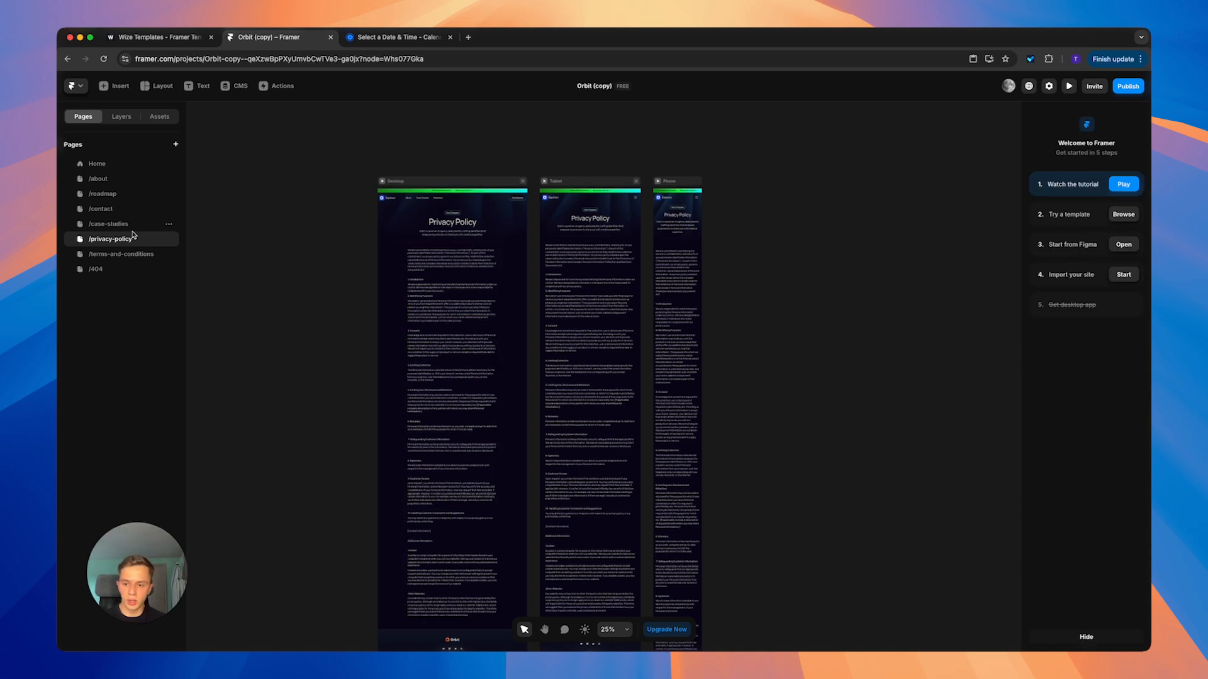
- View the /terms-and-conditions page, return to /privacy-policy, check its page options and examine the page's footer
{"action": "left_click", "coordinate": [126, 254]}
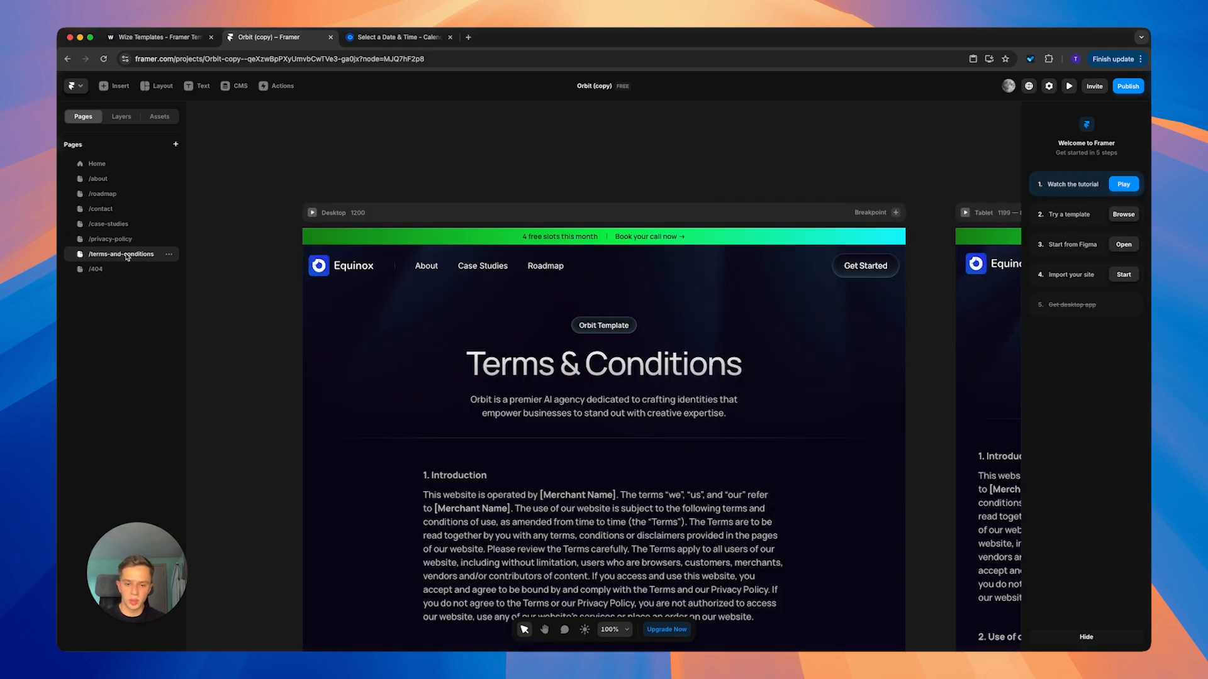
{"action": "left_click", "coordinate": [121, 239]}
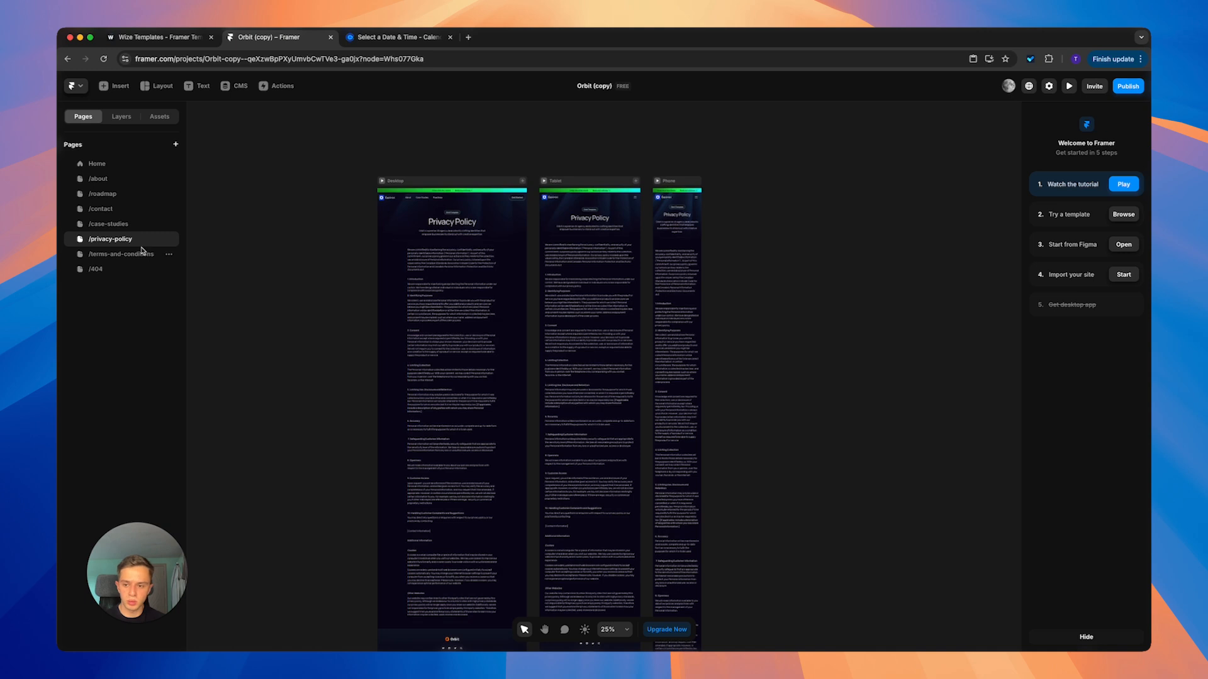
{"action": "left_click", "coordinate": [168, 239]}
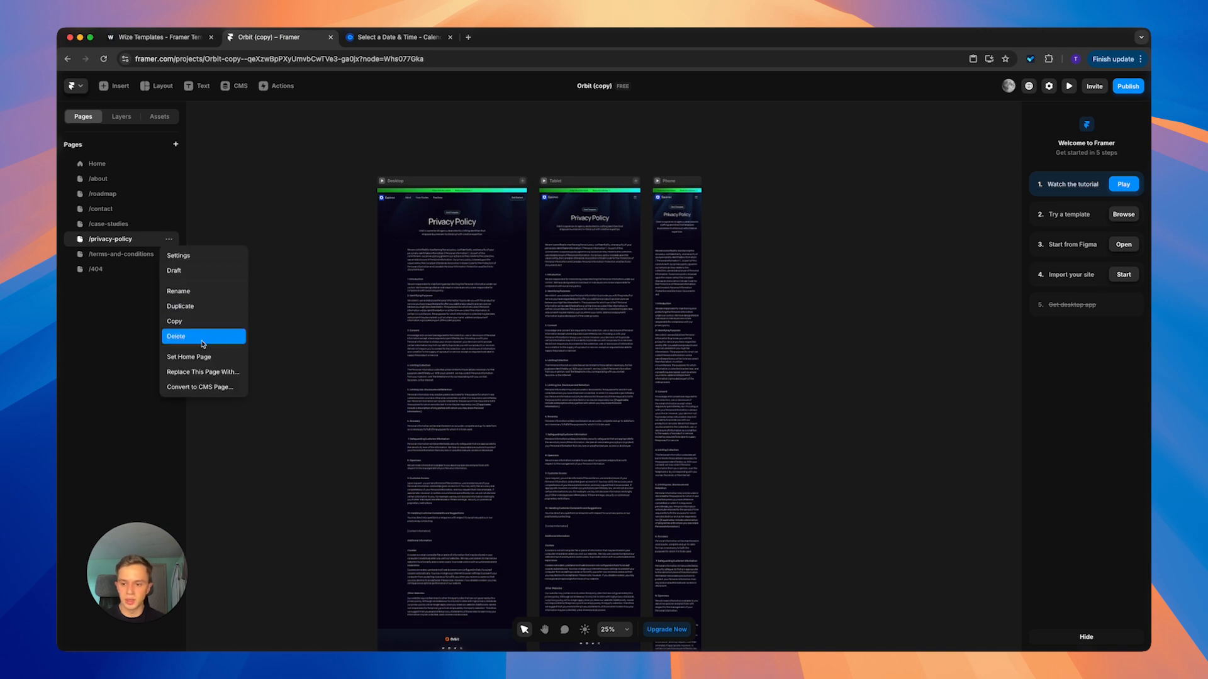
{"action": "left_click", "coordinate": [270, 159]}
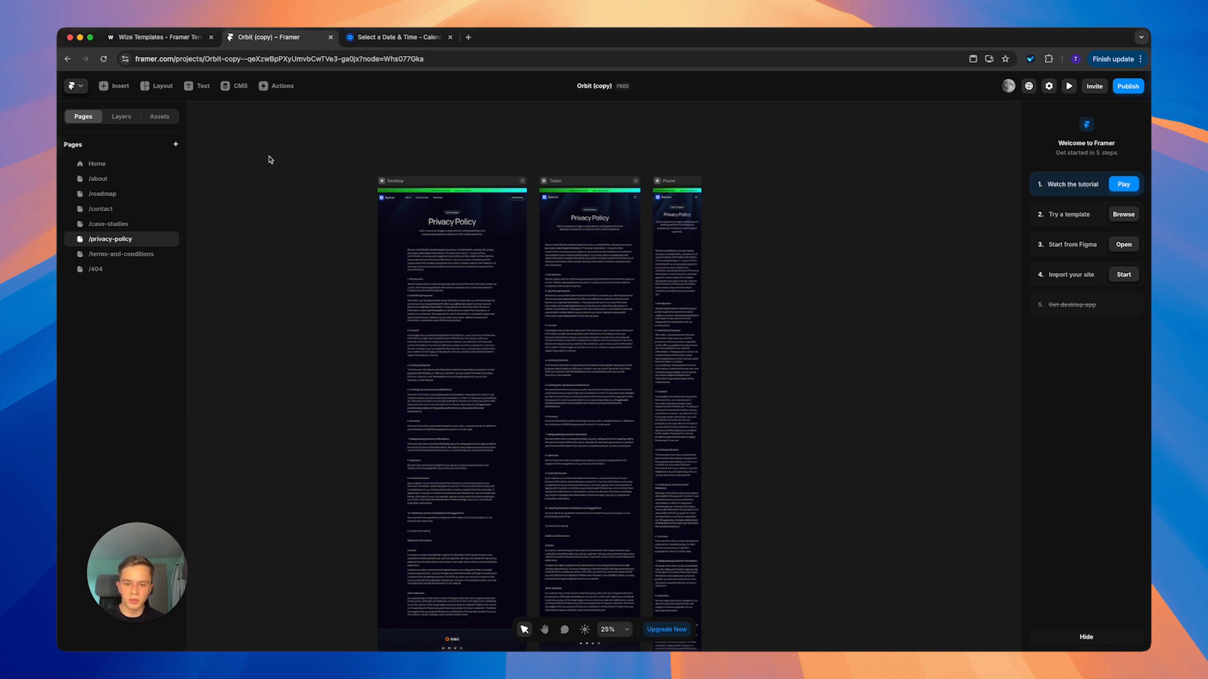
{"action": "scroll", "coordinate": [308, 243], "scroll_direction": "down", "scroll_amount": 5}
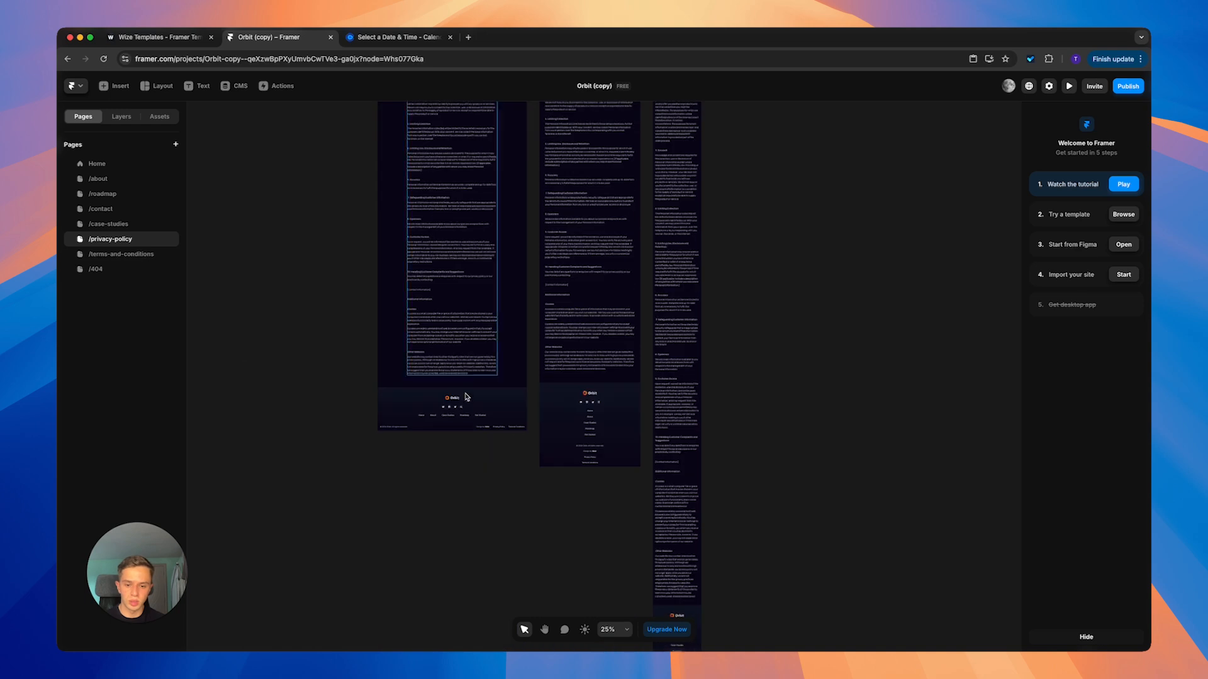
- Open the footer component, select its Privacy Policy and Terms & Conditions links, and return to the Privacy Policy page
{"action": "double_click", "coordinate": [480, 413]}
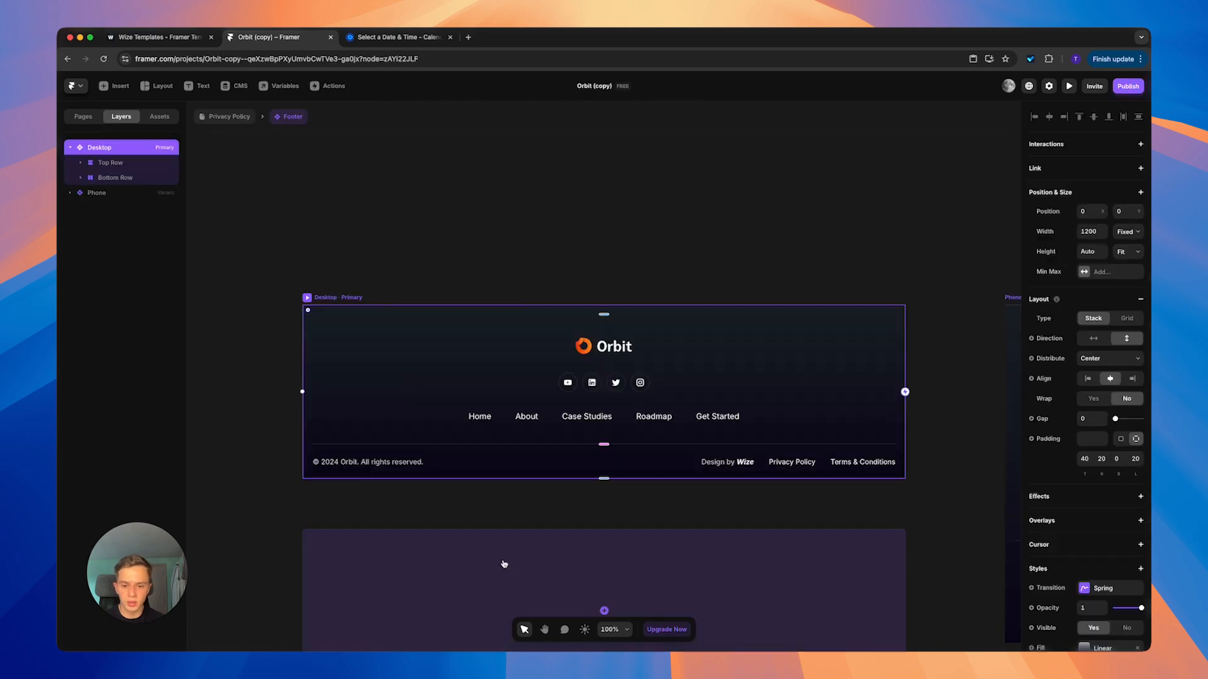
{"action": "left_click", "coordinate": [791, 462]}
{"action": "left_click", "coordinate": [883, 461], "text": "shift"}
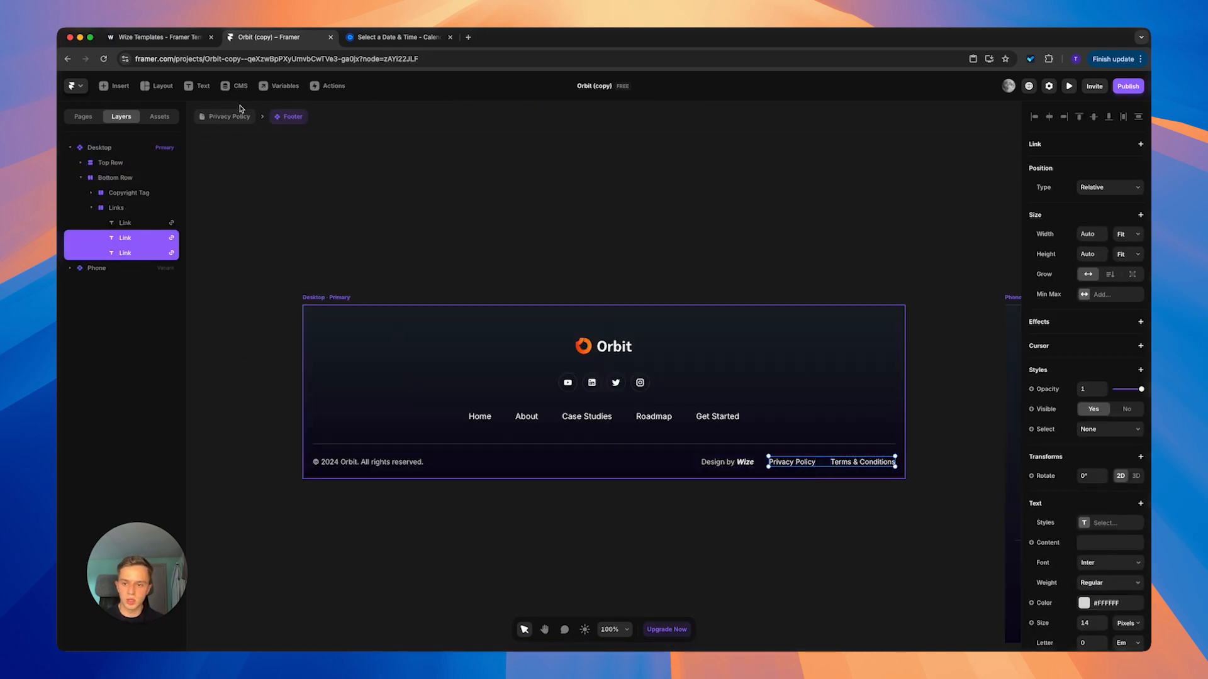
{"action": "left_click", "coordinate": [228, 118]}
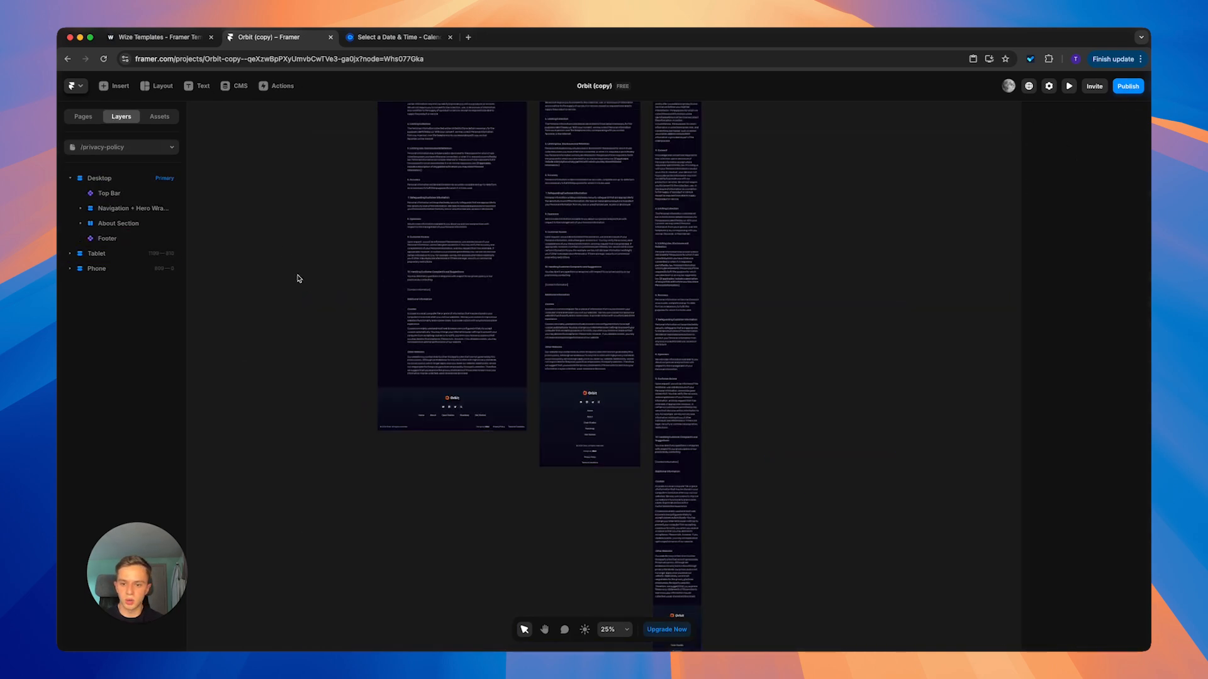
- Go to the /404 page and look over its desktop, tablet and phone layouts
{"action": "left_click", "coordinate": [84, 117]}
{"action": "left_click", "coordinate": [124, 271]}
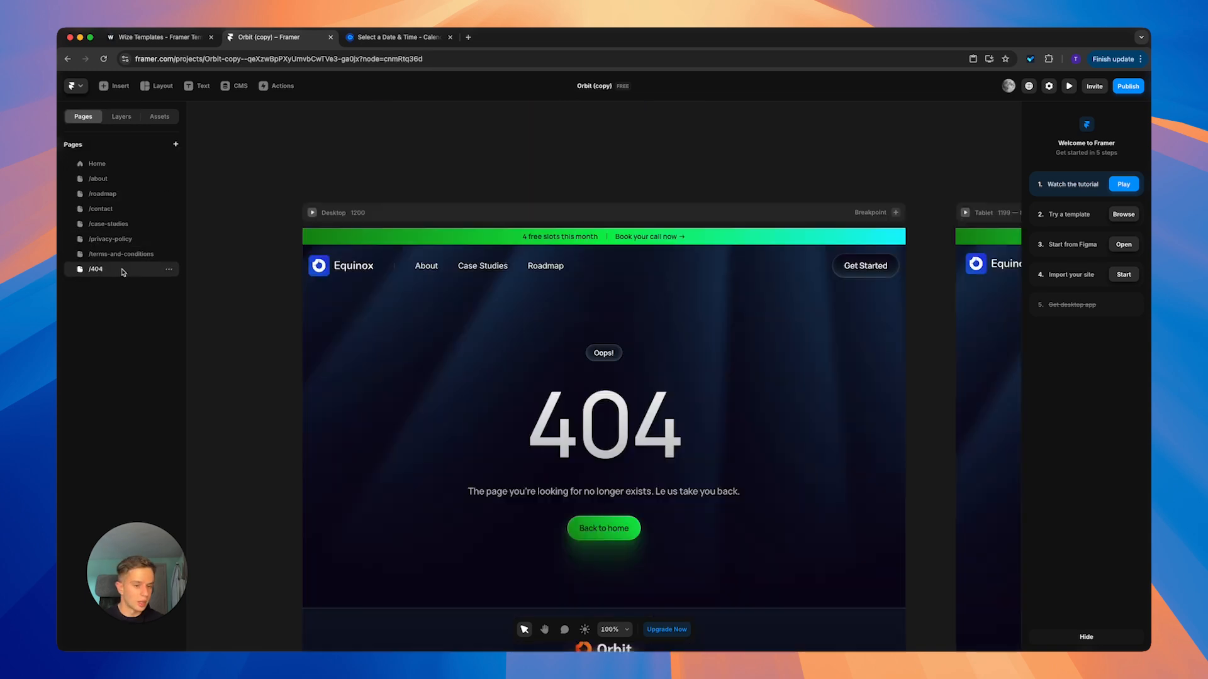
{"action": "scroll", "coordinate": [454, 380], "scroll_direction": "up", "scroll_amount": 5}
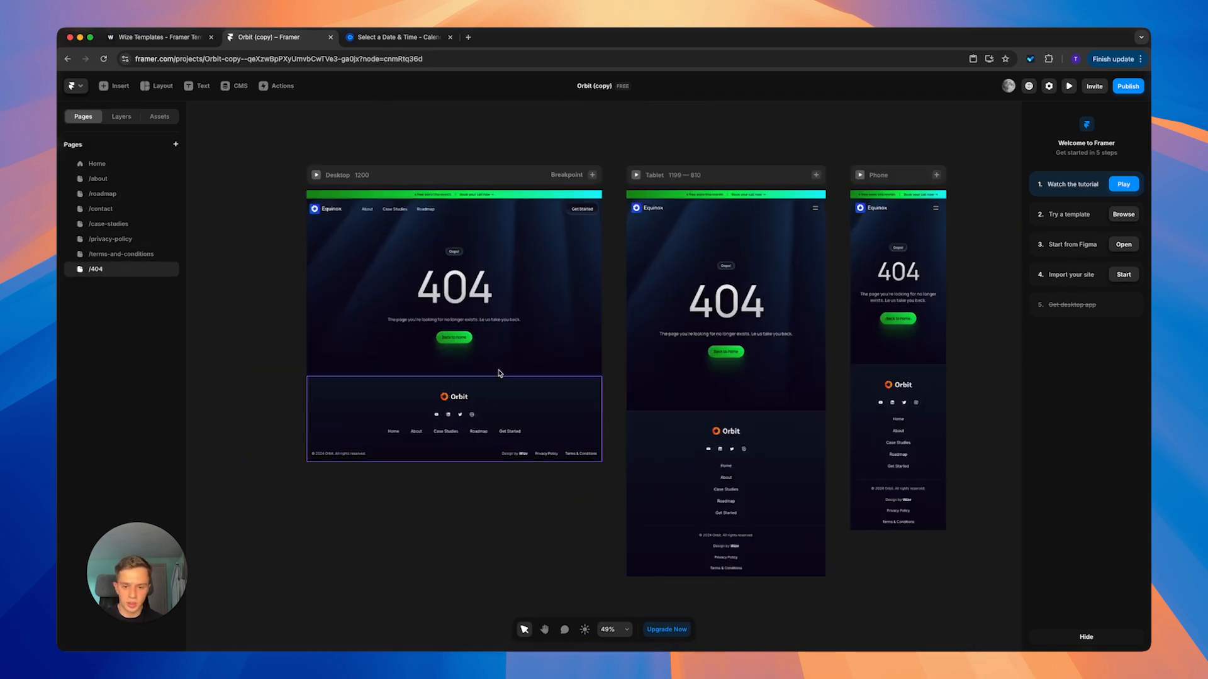
{"action": "left_click_drag", "start_coordinate": [225, 113], "coordinate": [619, 539]}
{"action": "left_click", "coordinate": [617, 538]}
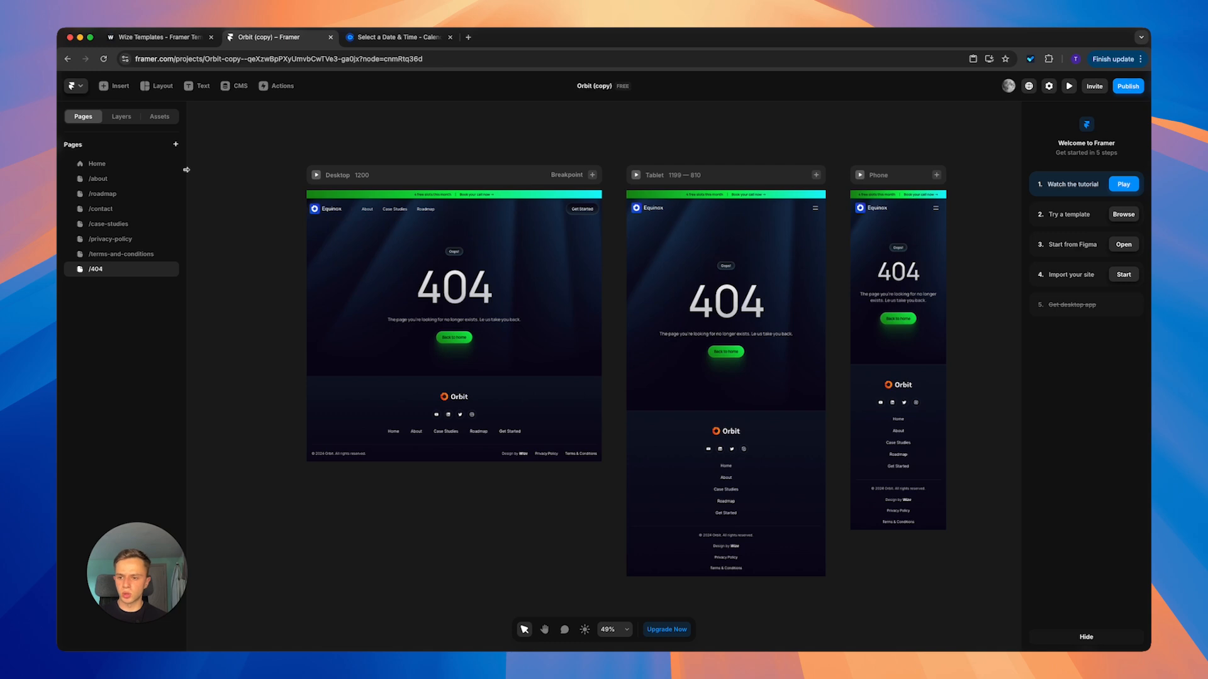
- Go to the /roadmap page and look over its timeline of process stages
{"action": "left_click", "coordinate": [157, 195]}
{"action": "scroll", "coordinate": [424, 167], "scroll_direction": "down", "scroll_amount": 5}
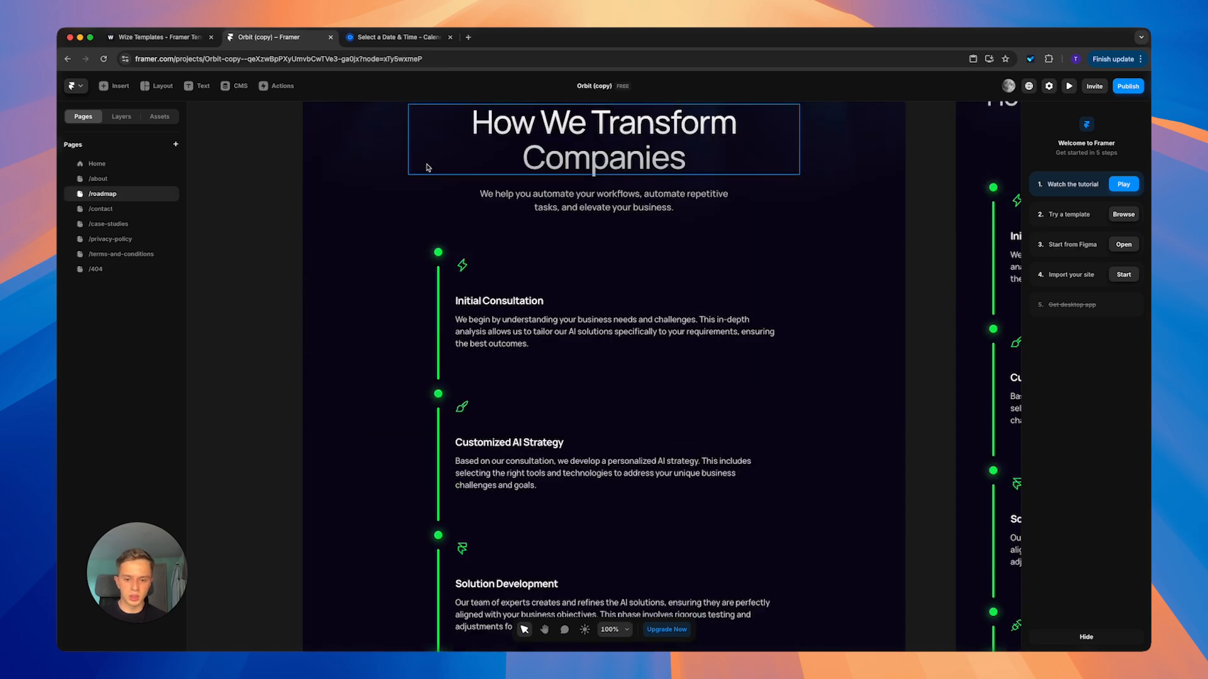
{"action": "scroll", "coordinate": [427, 168], "scroll_direction": "down", "scroll_amount": 3}
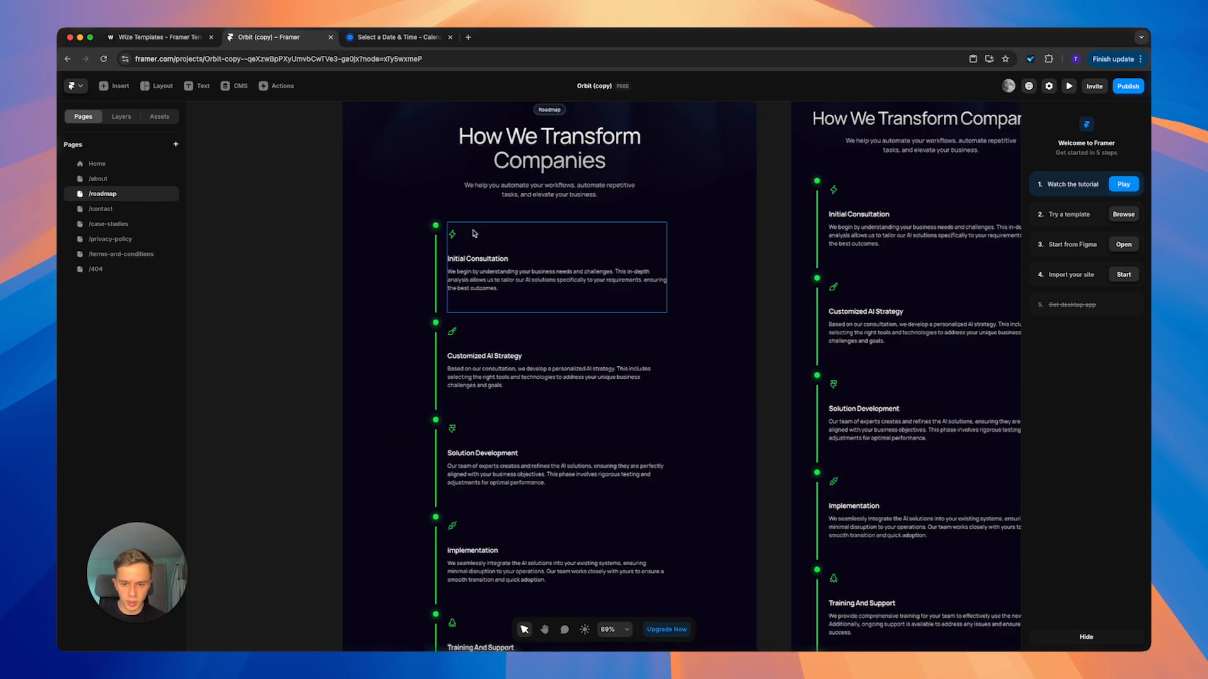
- Duplicate the Initial Consultation timeline item in the desktop layout, keeping only one extra copy
{"action": "left_click", "coordinate": [443, 256]}
{"action": "left_click", "coordinate": [120, 117]}
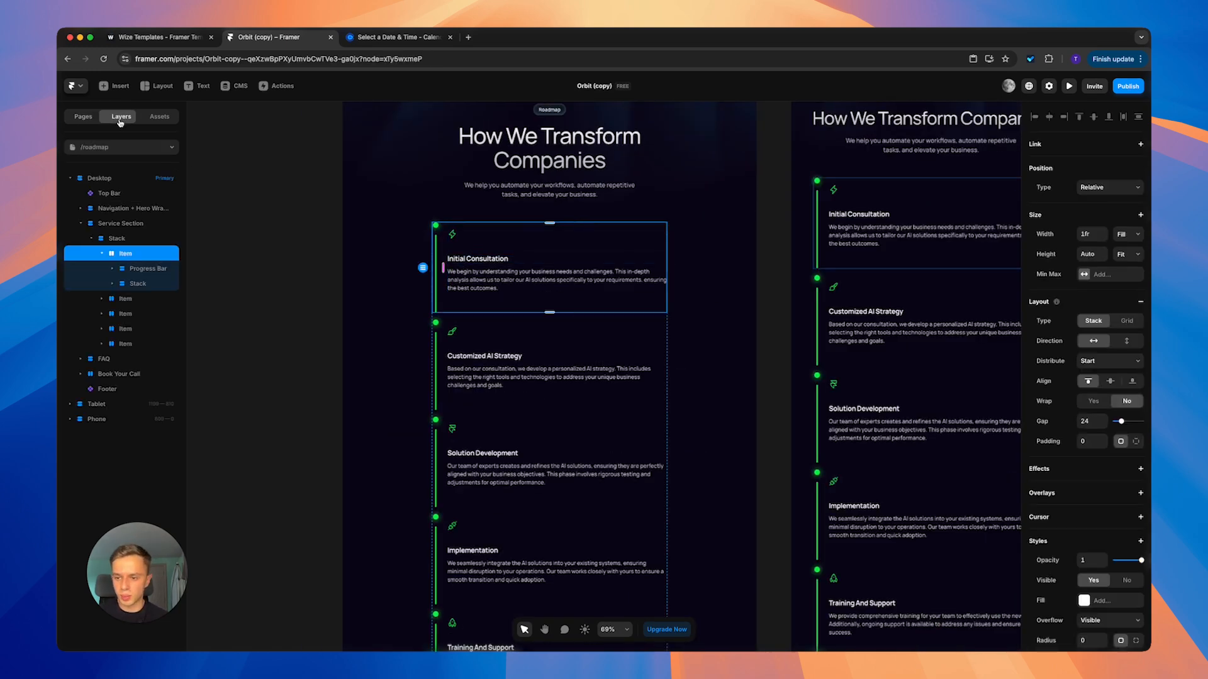
{"action": "left_click", "coordinate": [101, 254]}
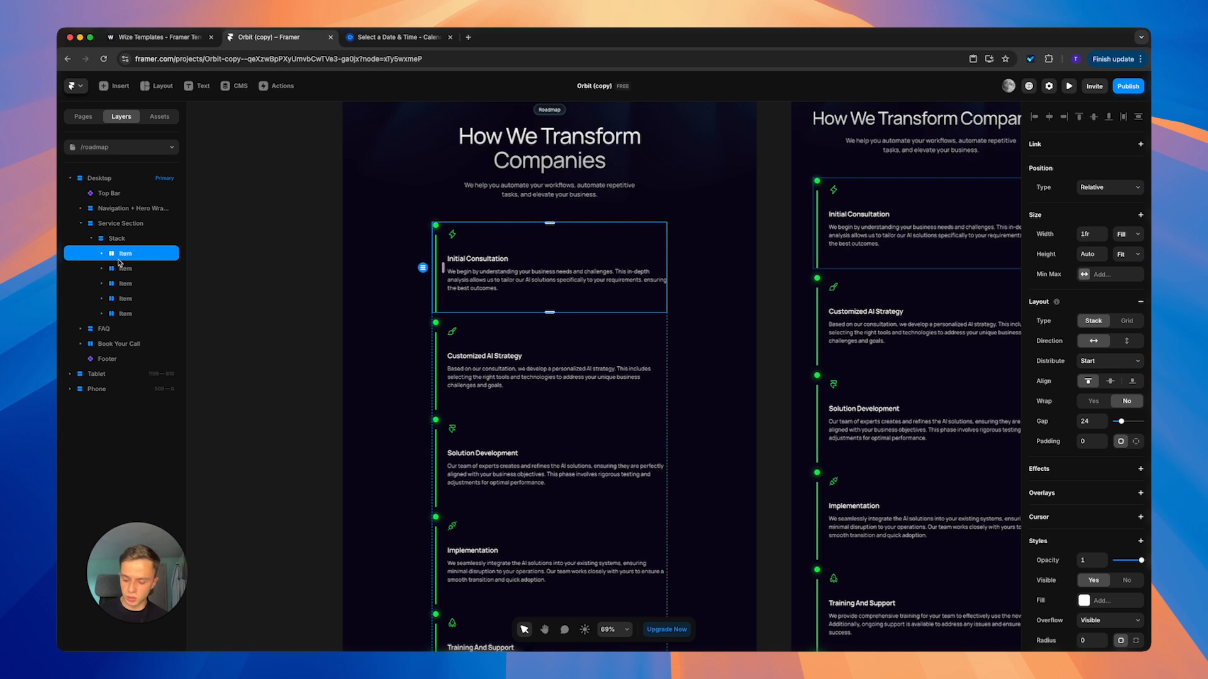
{"action": "key", "text": "super+d"}
{"action": "key", "text": "super+d"}
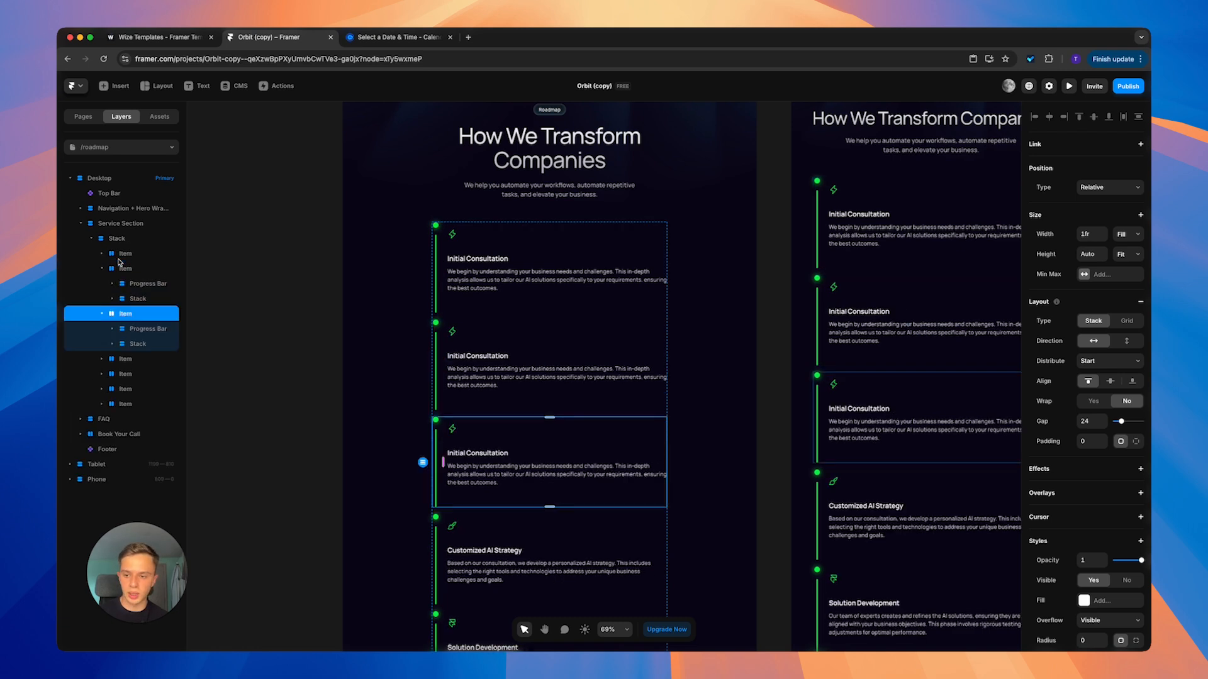
{"action": "key", "text": "super+z"}
- Select the icon and the title inside the duplicated Initial Consultation item, then clear the selection
{"action": "left_click", "coordinate": [363, 389]}
{"action": "left_click", "coordinate": [453, 333], "text": "super"}
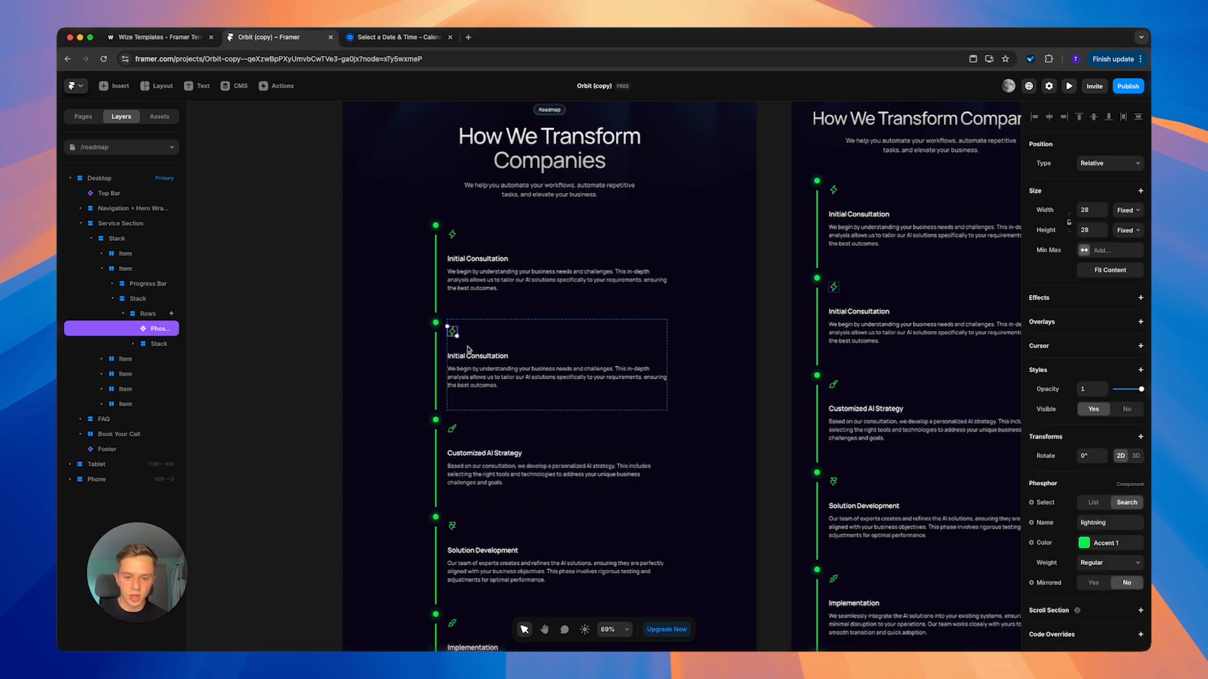
{"action": "double_click", "coordinate": [480, 356], "text": "super"}
{"action": "left_click", "coordinate": [200, 423]}
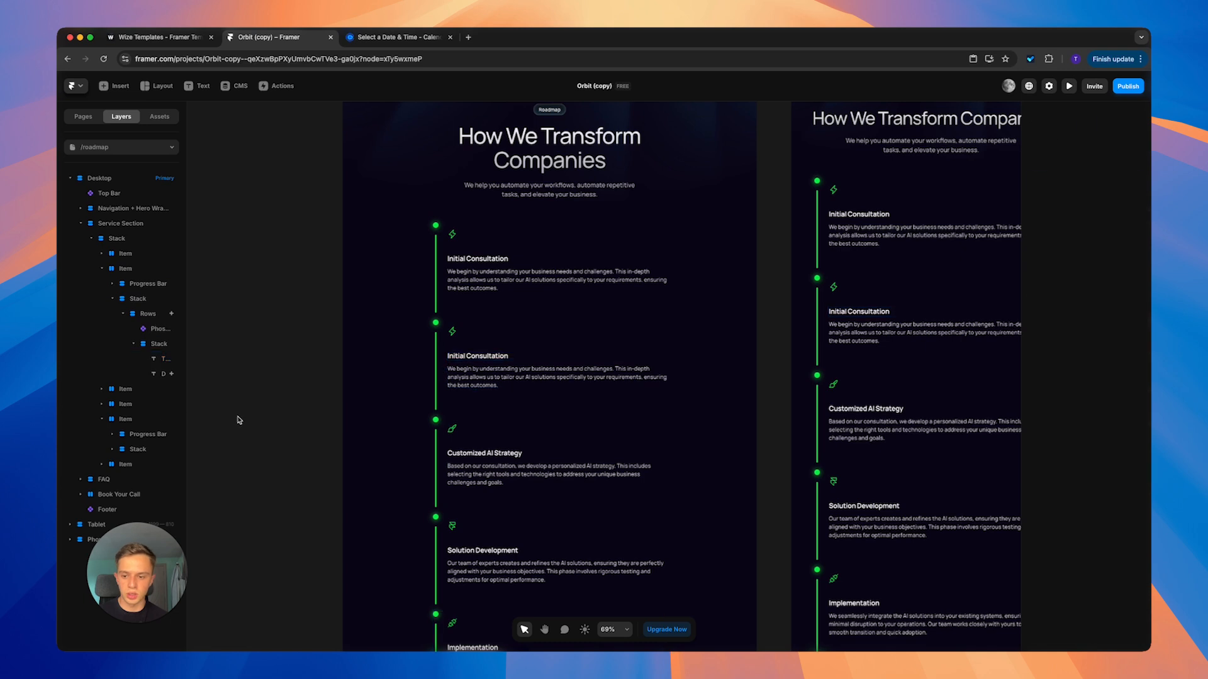
- Delete the duplicated Initial Consultation item from the desktop timeline
{"action": "left_click", "coordinate": [443, 347]}
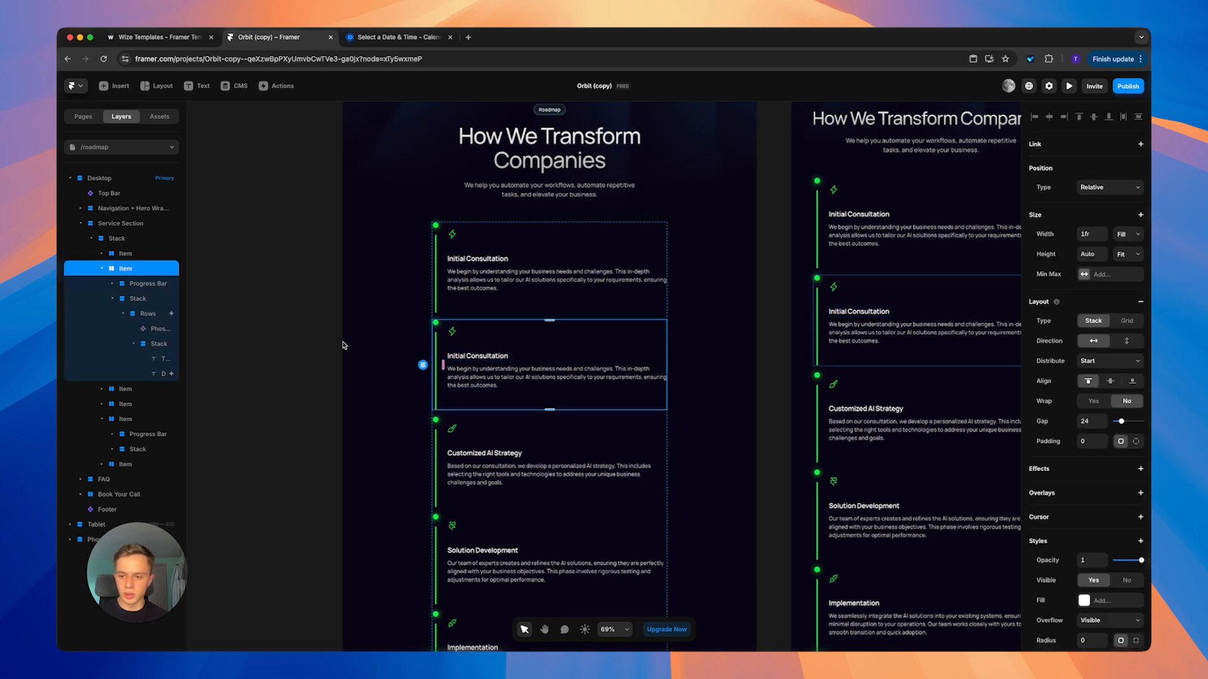
{"action": "left_click", "coordinate": [105, 271]}
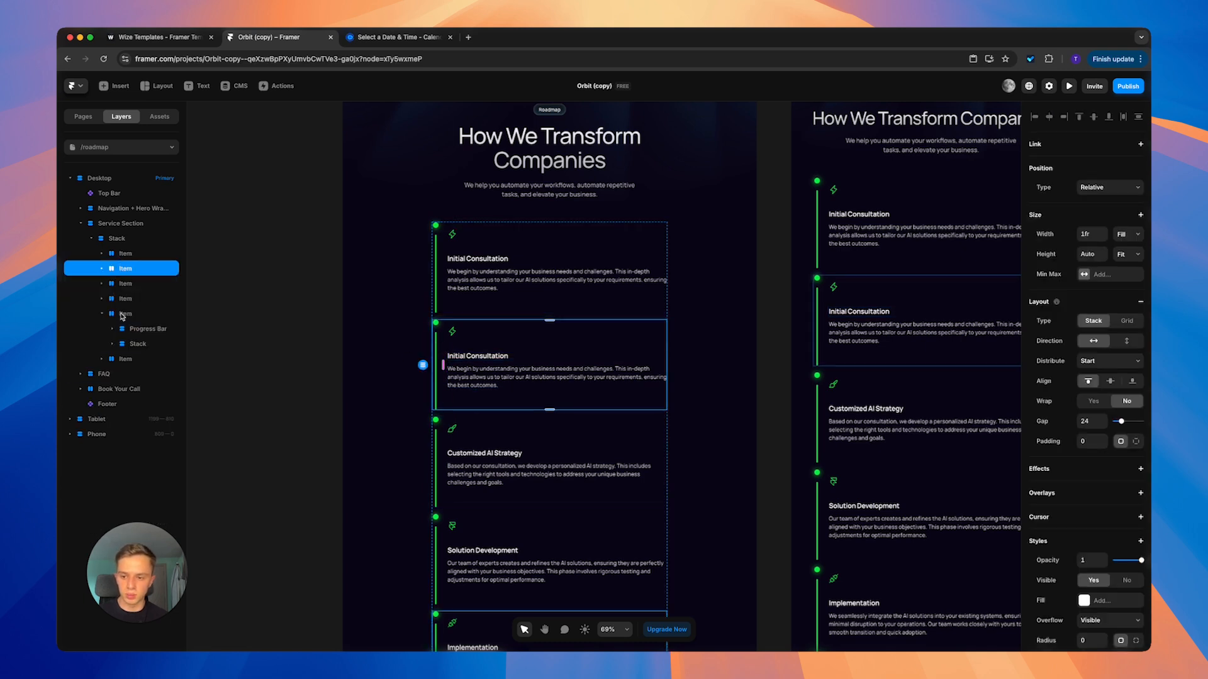
{"action": "key", "text": "BackSpace"}
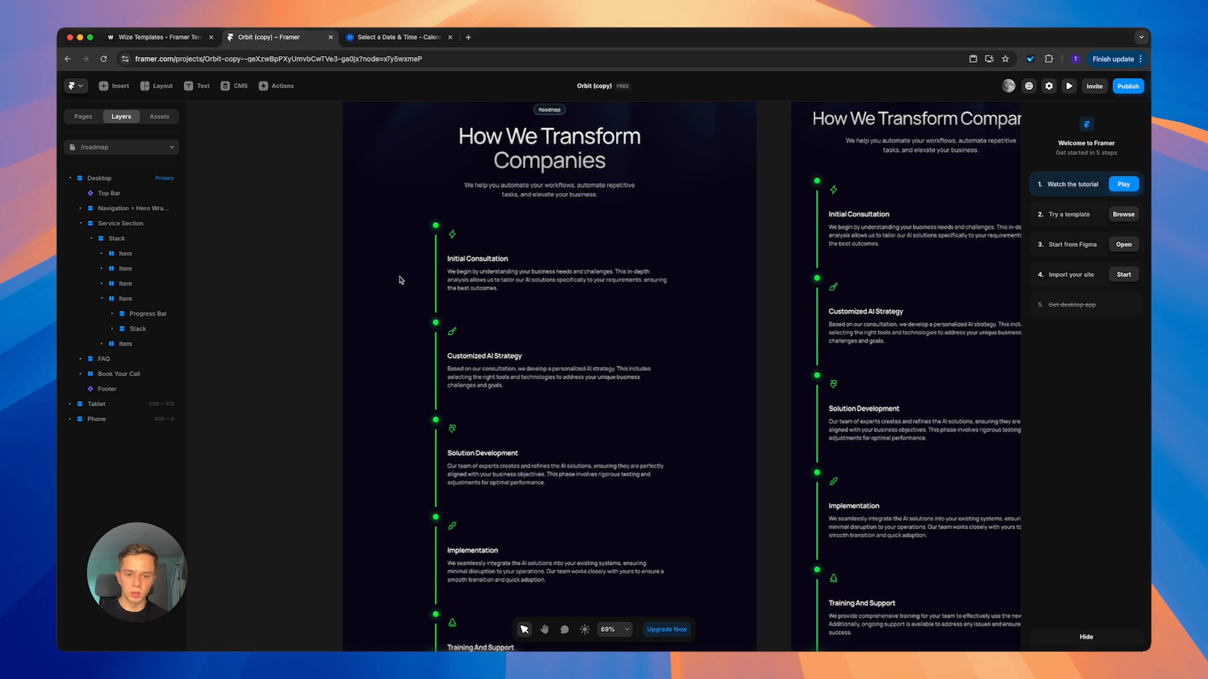
- Look over the whole /roadmap page and select the desktop Calendly embed to view its settings
{"action": "scroll", "coordinate": [384, 270], "scroll_direction": "down", "scroll_amount": 10}
{"action": "scroll", "coordinate": [387, 274], "scroll_direction": "up", "scroll_amount": 10}
{"action": "scroll", "coordinate": [386, 274], "scroll_direction": "up", "scroll_amount": 3}
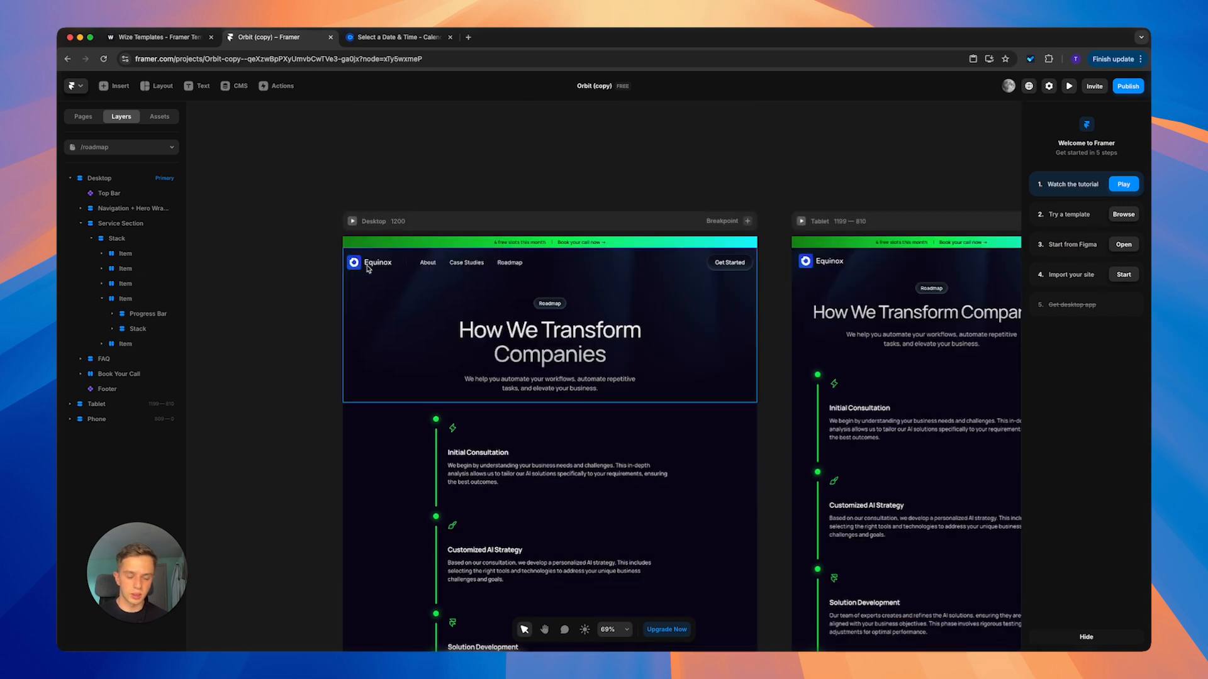
{"action": "scroll", "coordinate": [370, 267], "scroll_direction": "down", "scroll_amount": 2}
{"action": "scroll", "coordinate": [476, 276], "scroll_direction": "down", "scroll_amount": 7}
{"action": "scroll", "coordinate": [477, 276], "scroll_direction": "down", "scroll_amount": 5}
{"action": "left_click", "coordinate": [434, 503]}
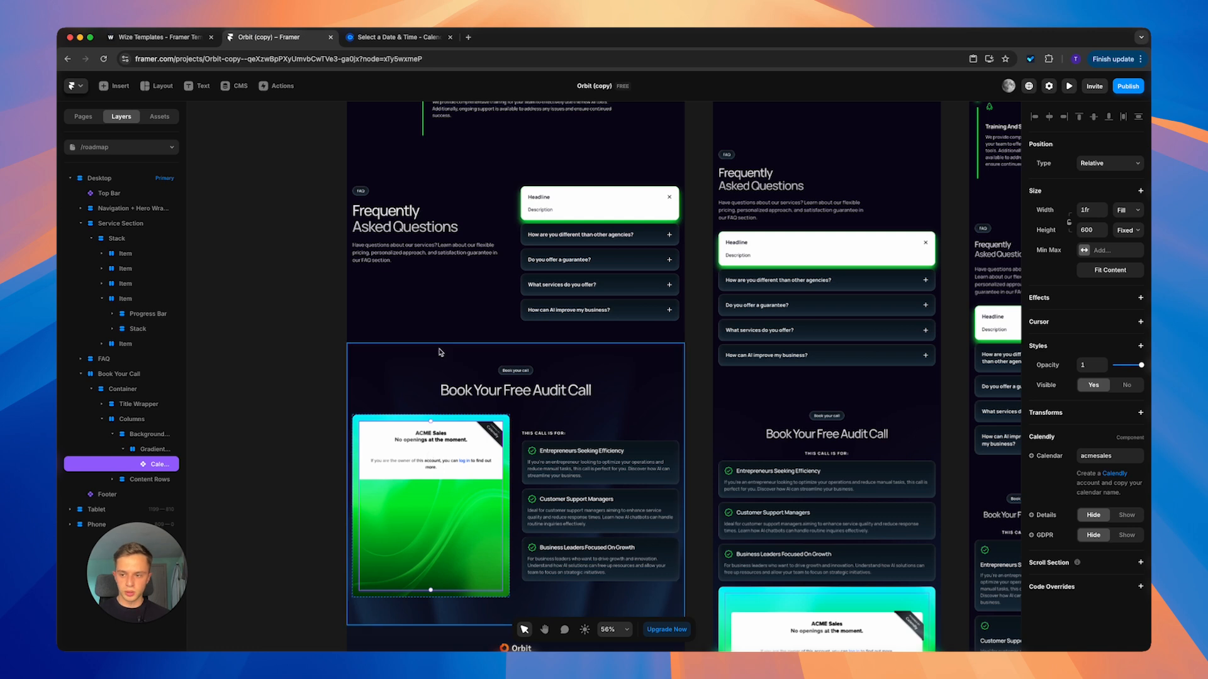
{"action": "scroll", "coordinate": [431, 352], "scroll_direction": "up", "scroll_amount": 15}
{"action": "scroll", "coordinate": [331, 308], "scroll_direction": "up", "scroll_amount": 5}
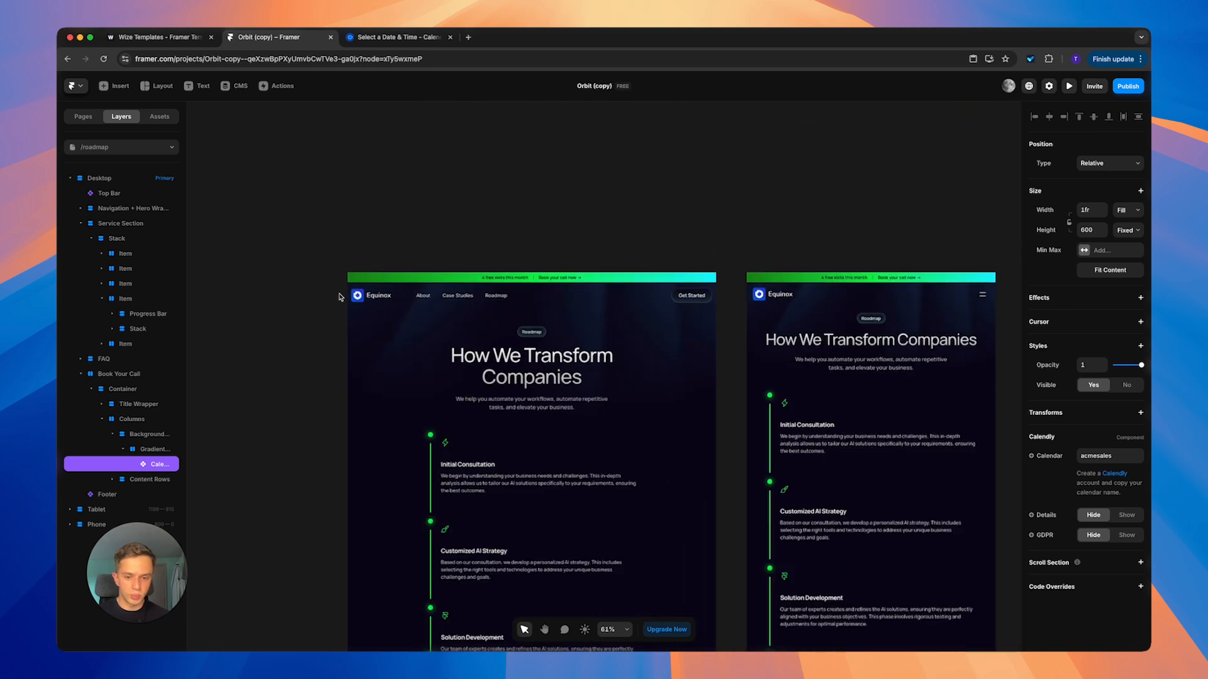
- Return to the Home page and look over its desktop, tablet and phone layouts
{"action": "left_click", "coordinate": [78, 117]}
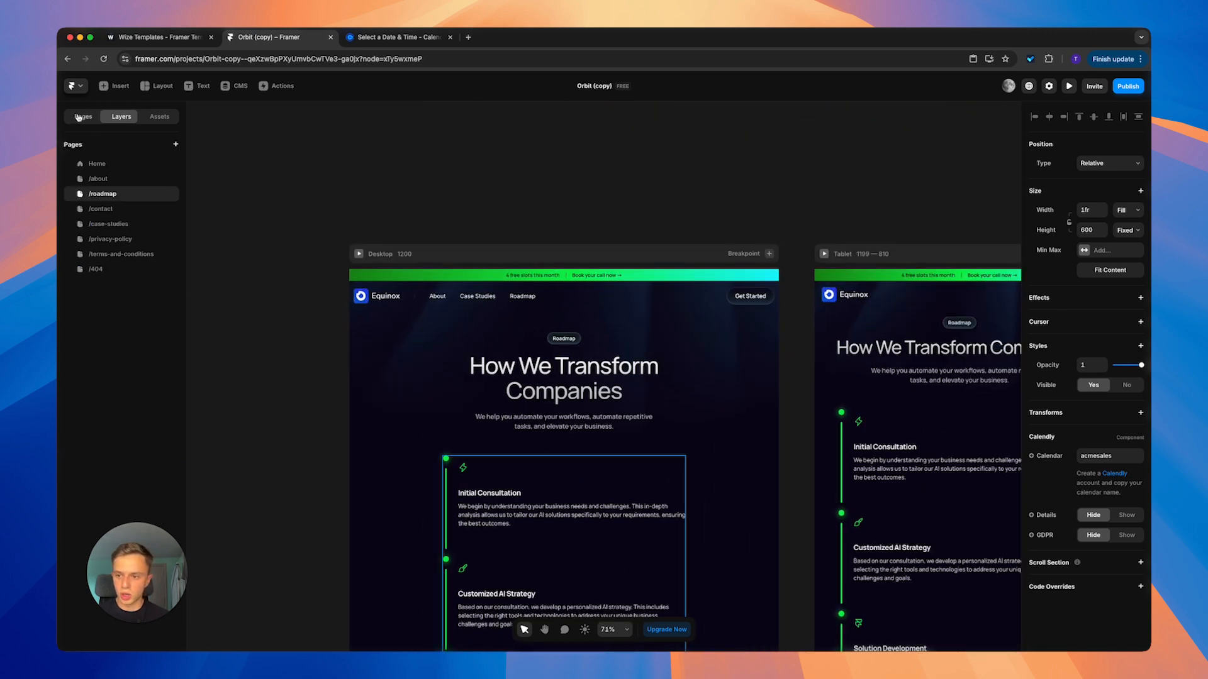
{"action": "left_click", "coordinate": [127, 164]}
{"action": "scroll", "coordinate": [466, 273], "scroll_direction": "down", "scroll_amount": 5}
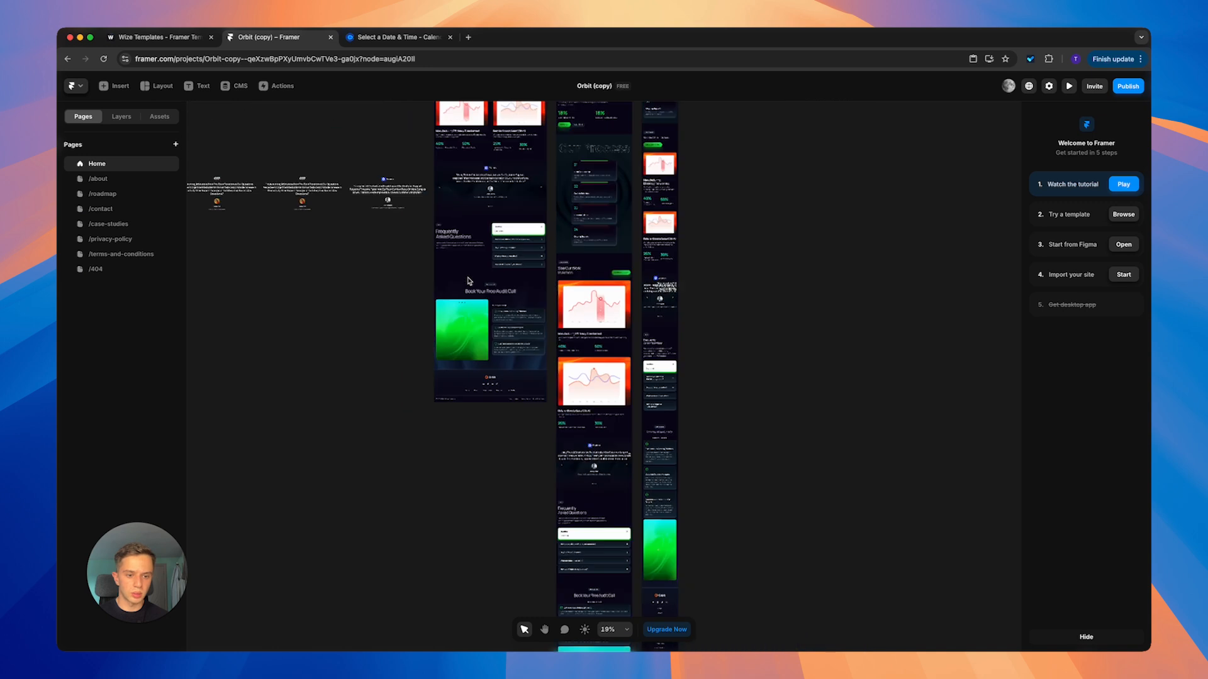
{"action": "scroll", "coordinate": [497, 250], "scroll_direction": "up", "scroll_amount": 10}
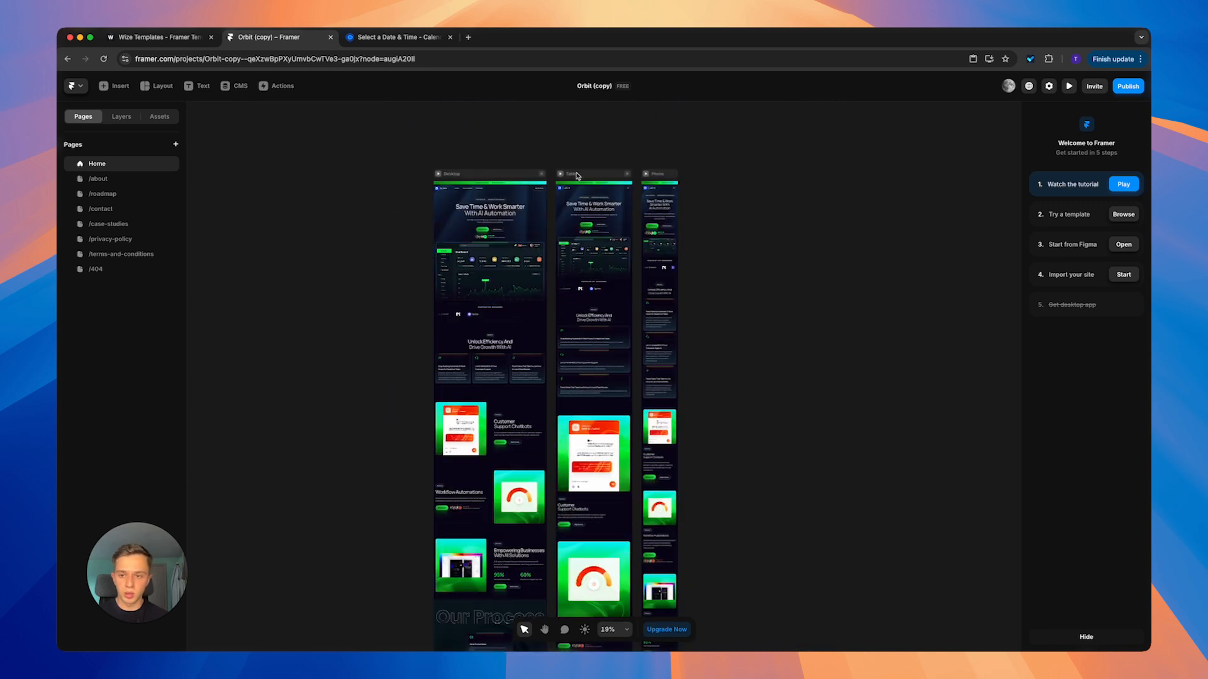
{"action": "scroll", "coordinate": [597, 137], "scroll_direction": "up", "scroll_amount": 5}
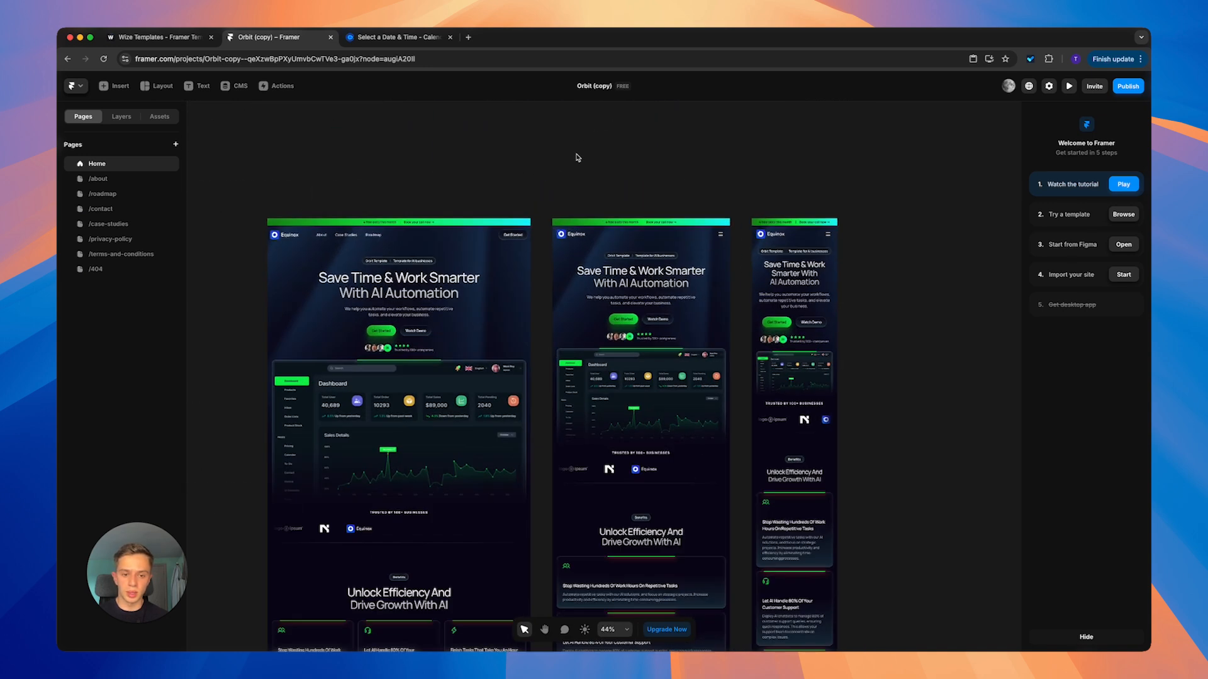